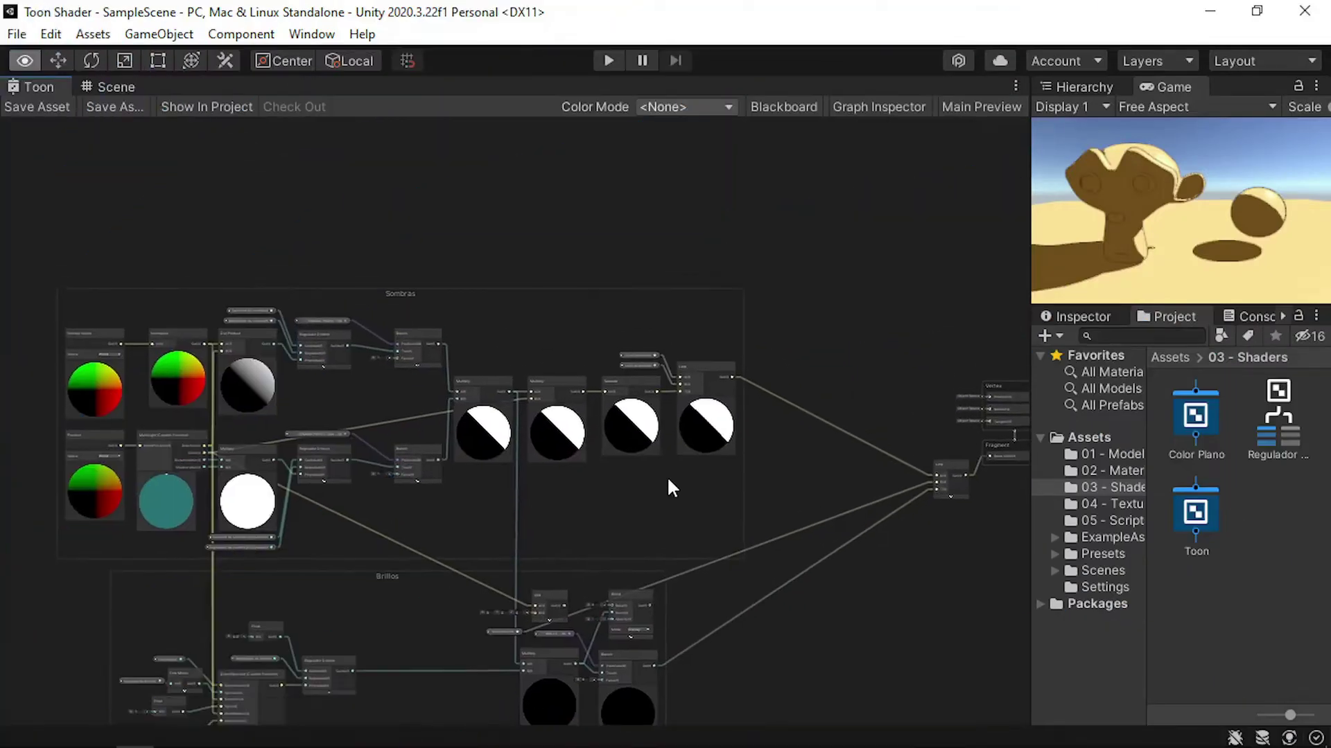
# Clear some canvas space and add a Normal Vector node to the Toon graph
pyautogui.moveTo(667, 476); pyautogui.dragTo(708, 608, button='middle')
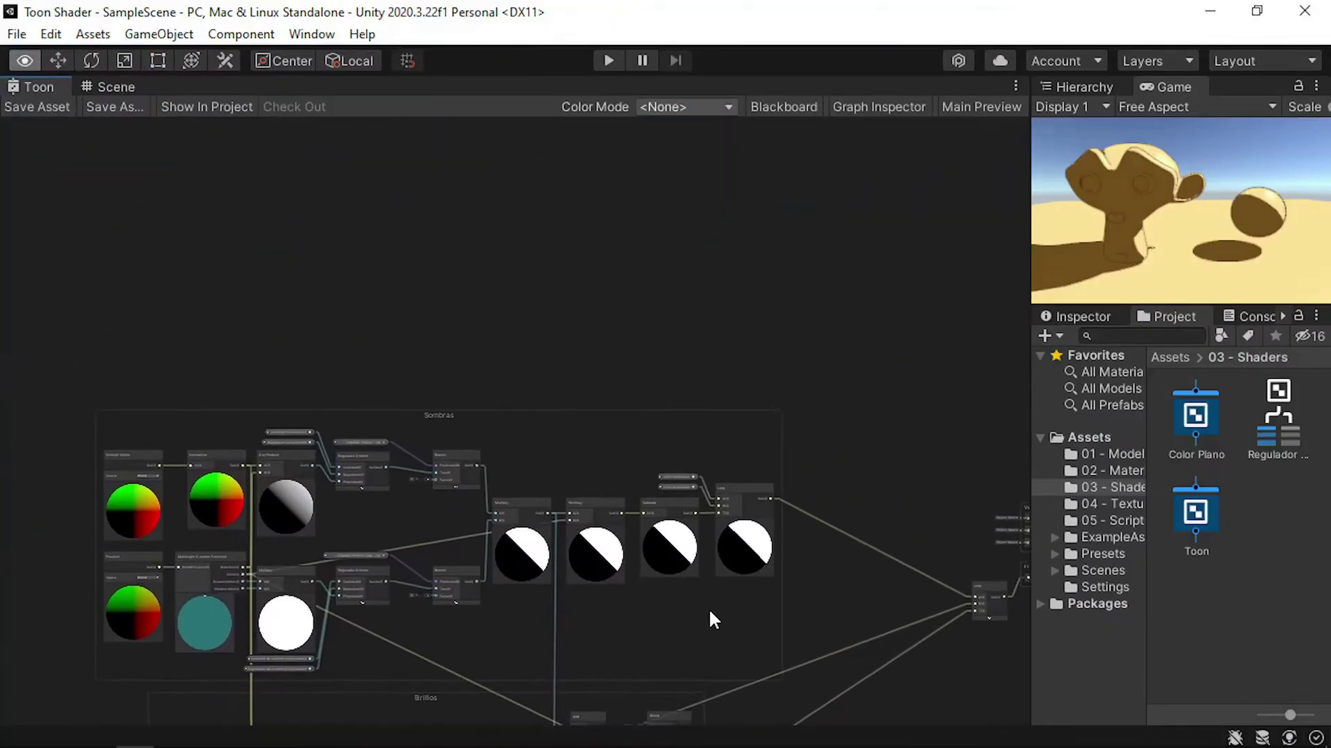
pyautogui.scroll(1, 622, 480)
pyautogui.scroll(2, 596, 431)
pyautogui.moveTo(596, 437); pyautogui.dragTo(734, 537, button='middle')
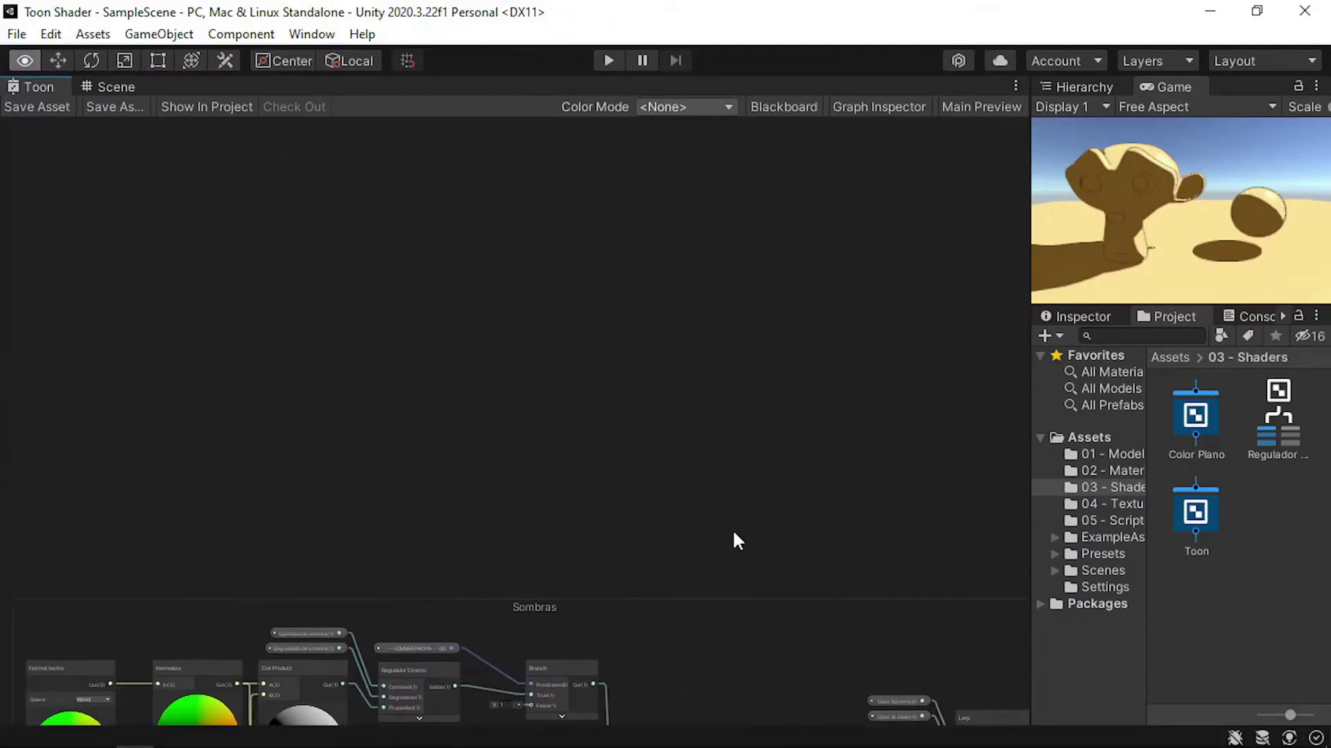
pyautogui.scroll(2, 398, 425)
pyautogui.press('space')
pyautogui.write('n')
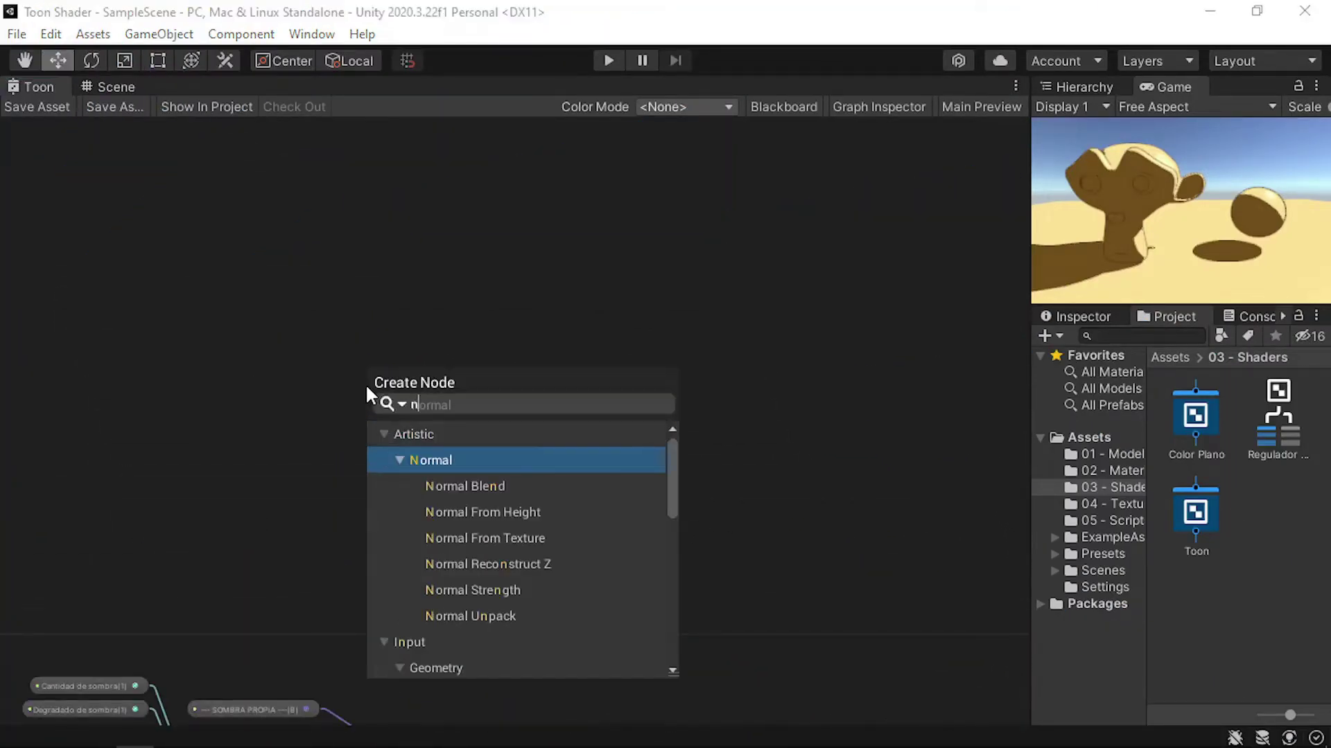
pyautogui.write('ormal')
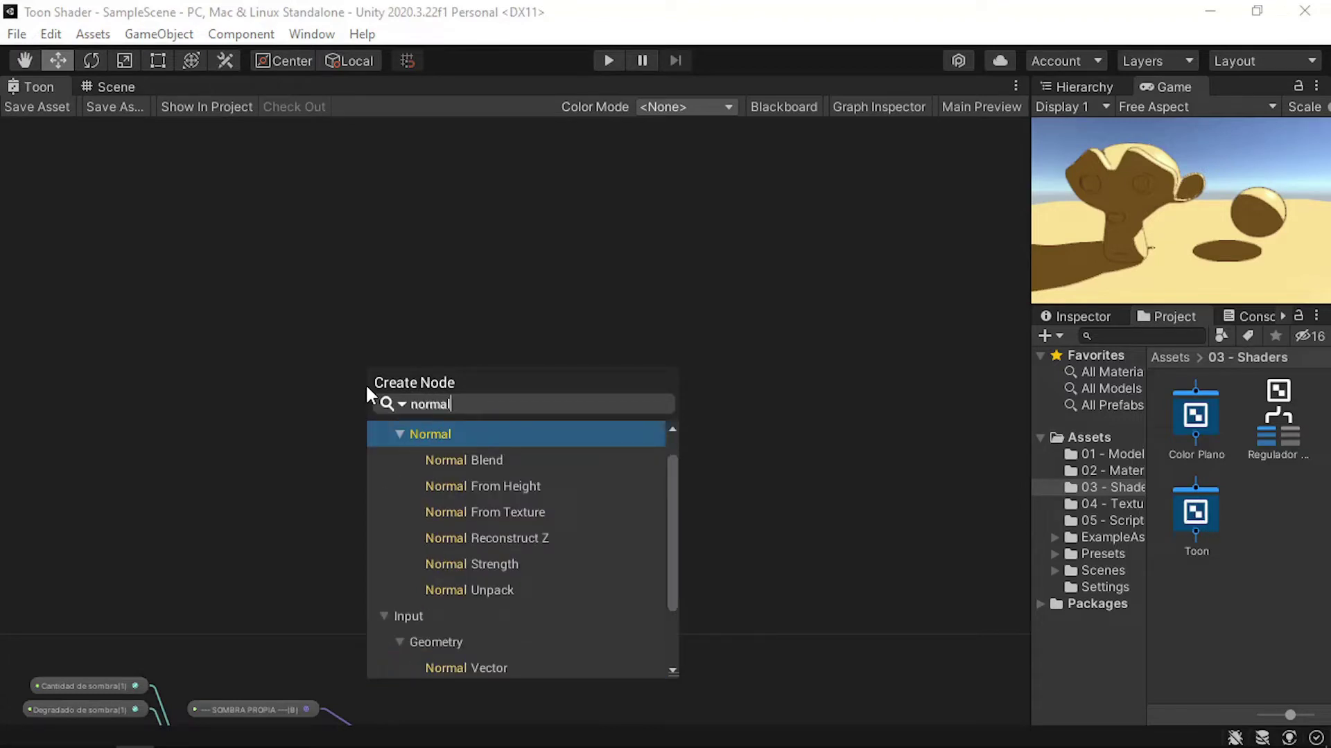
pyautogui.click(530, 672)
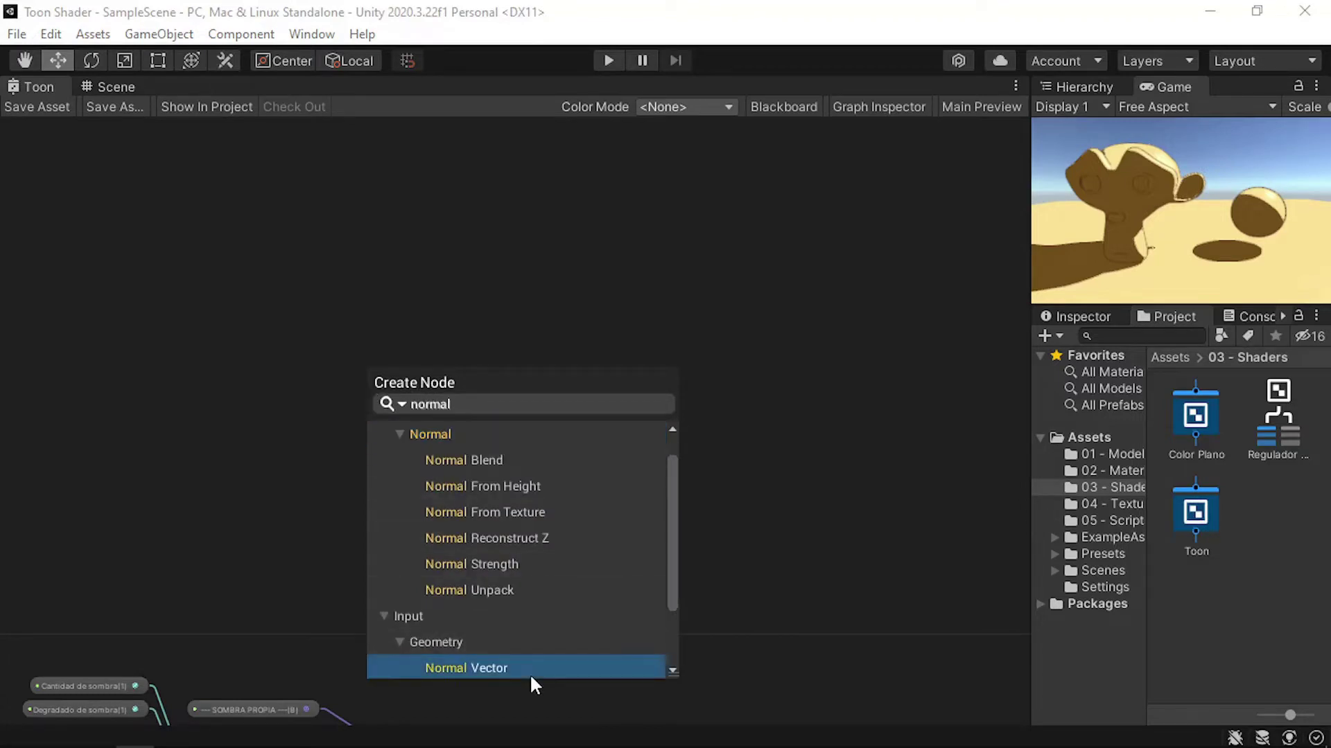
pyautogui.click(531, 672)
# Set the Normal Vector node's space from World to View and reposition it
pyautogui.moveTo(419, 450); pyautogui.dragTo(287, 205)
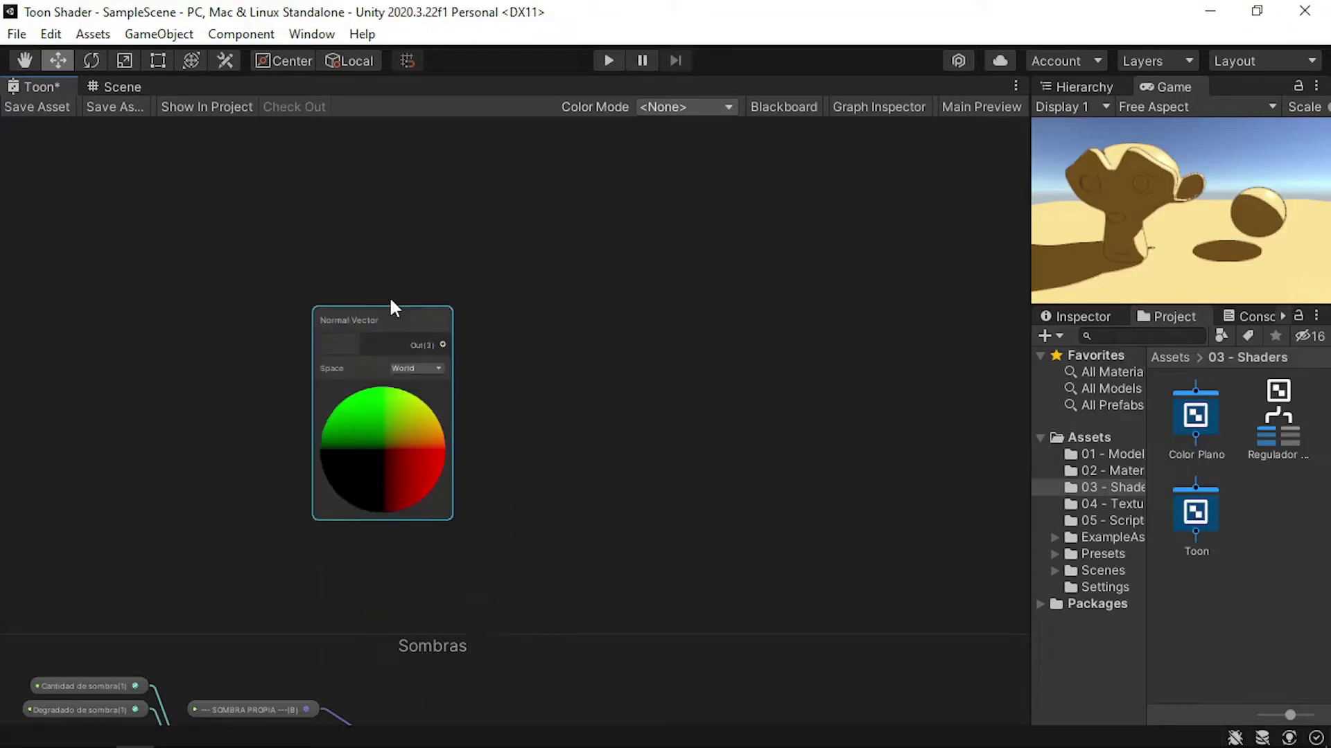
pyautogui.click(330, 255)
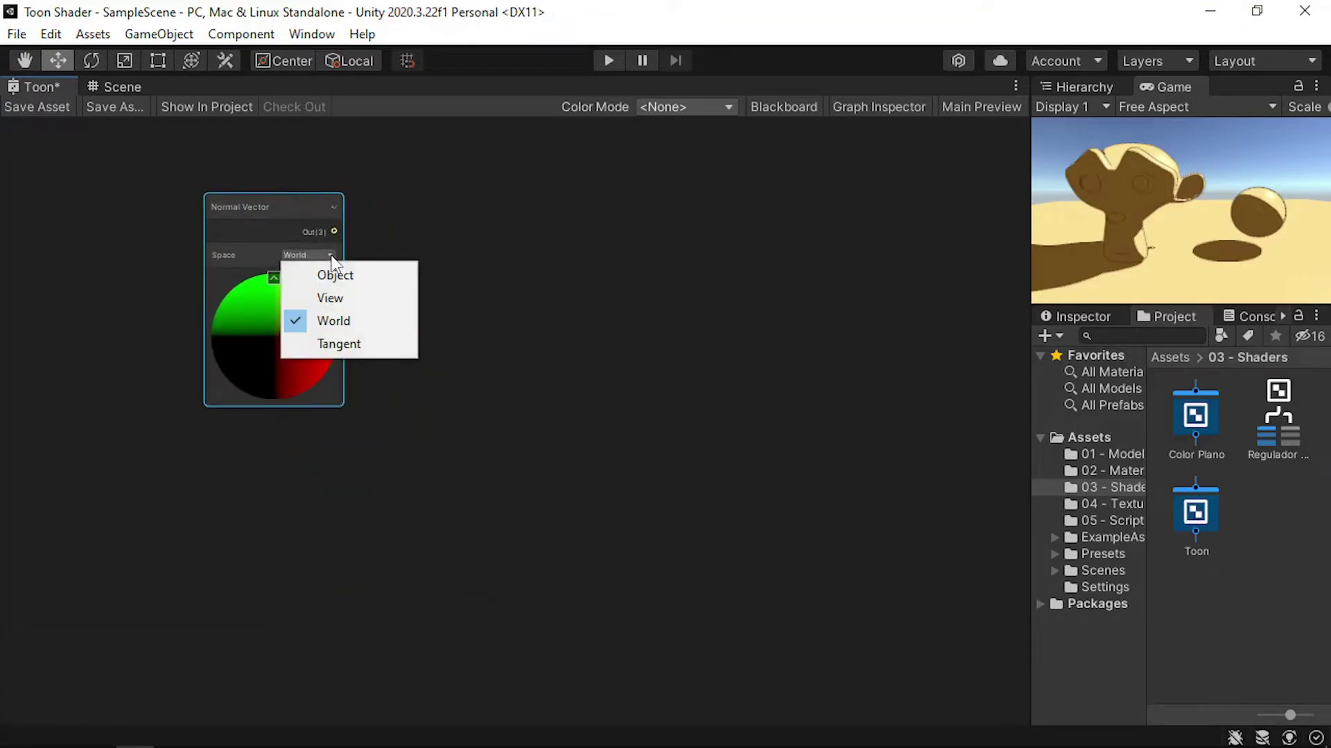
pyautogui.click(373, 298)
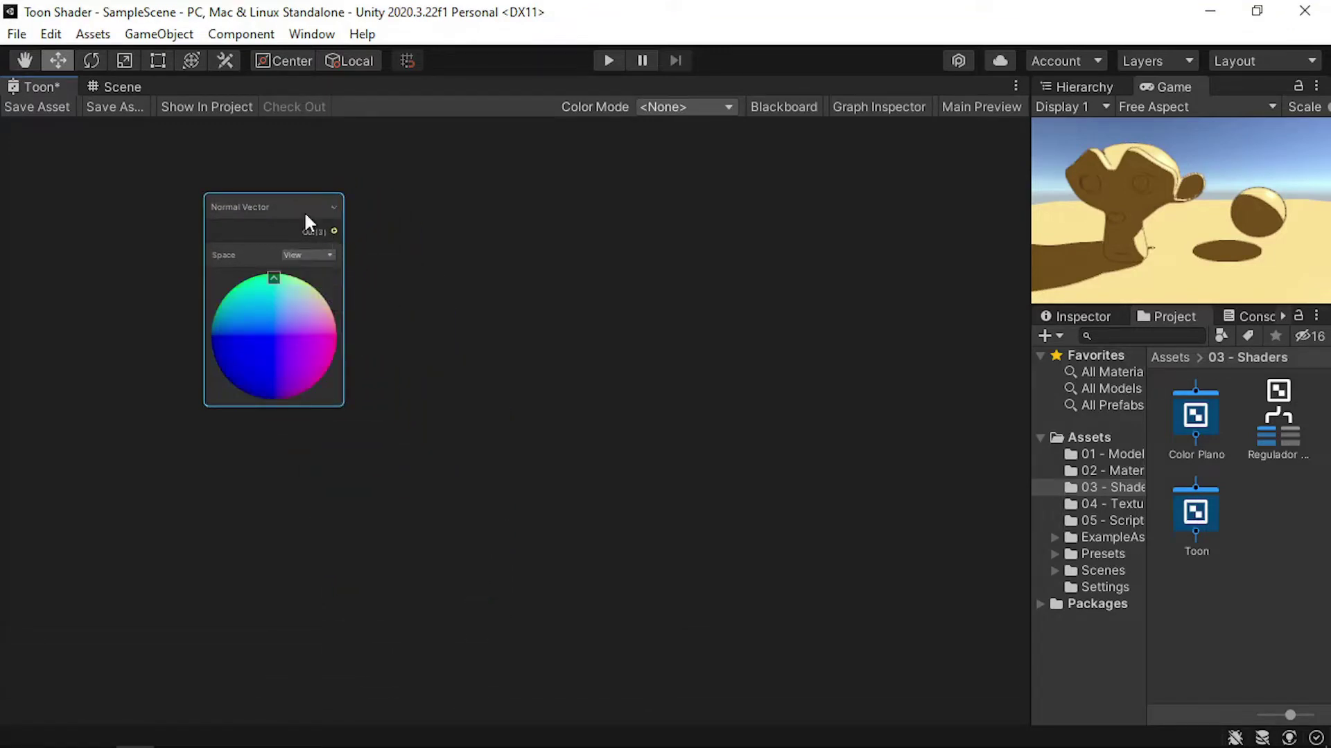
pyautogui.moveTo(326, 218)
pyautogui.mouseDown()
pyautogui.moveTo(344, 330)
pyautogui.moveTo(590, 334)
pyautogui.mouseUp()
pyautogui.write('tiling')
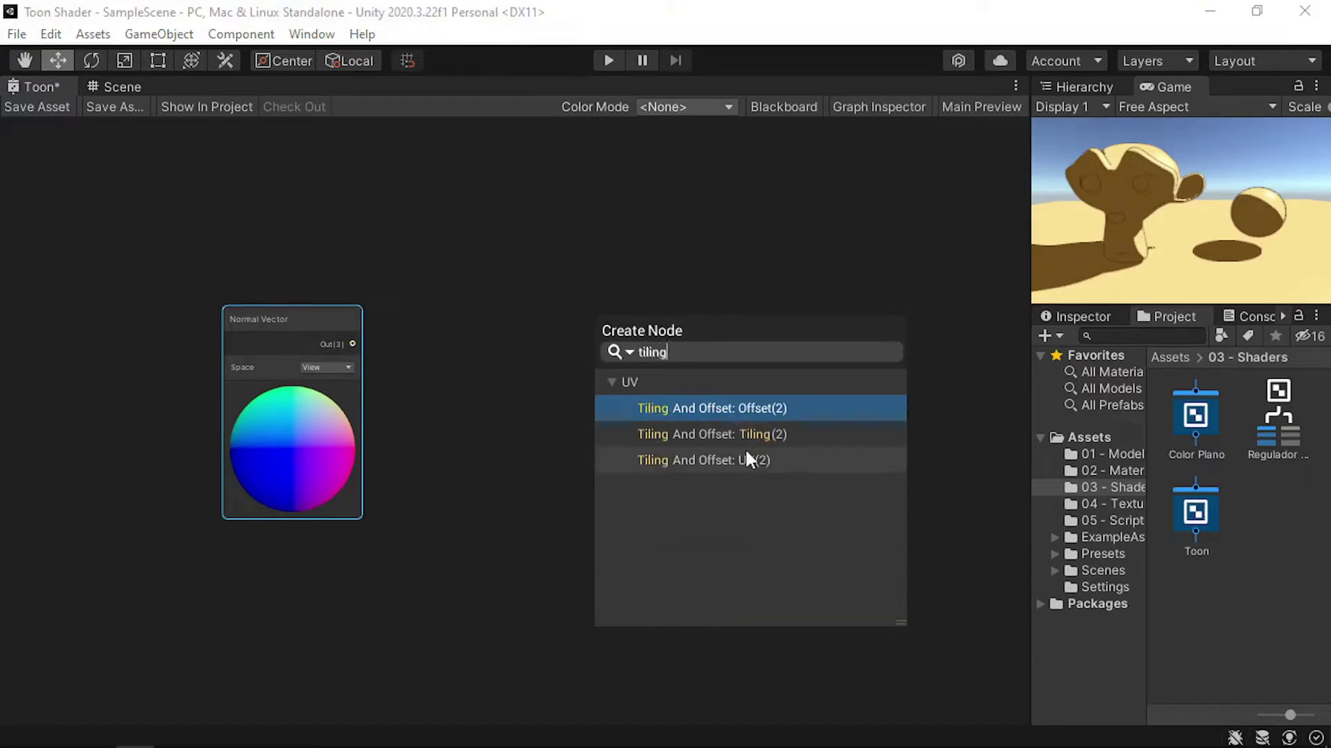
# Add a Tiling And Offset node fed by the View-space normals
pyautogui.click(789, 466)
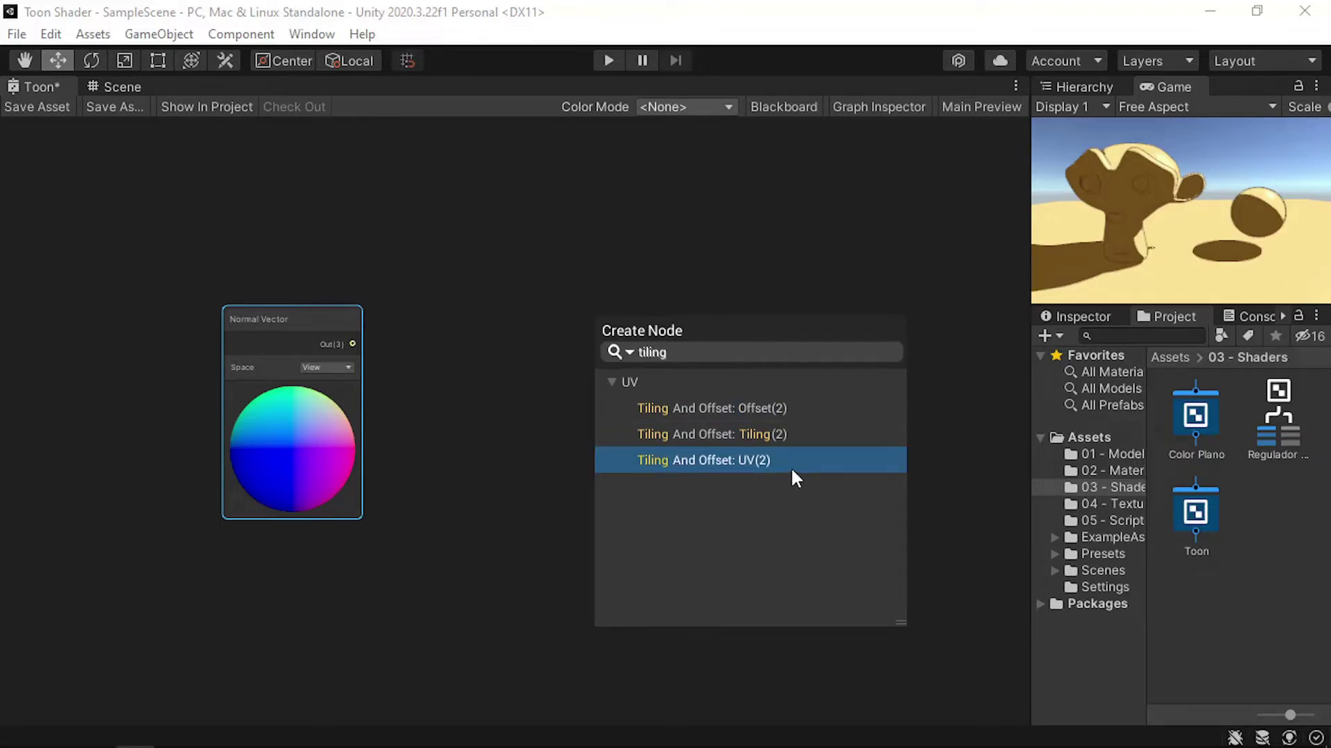
pyautogui.doubleClick(790, 467)
pyautogui.scroll(-1, 749, 416)
pyautogui.moveTo(601, 363); pyautogui.dragTo(583, 358)
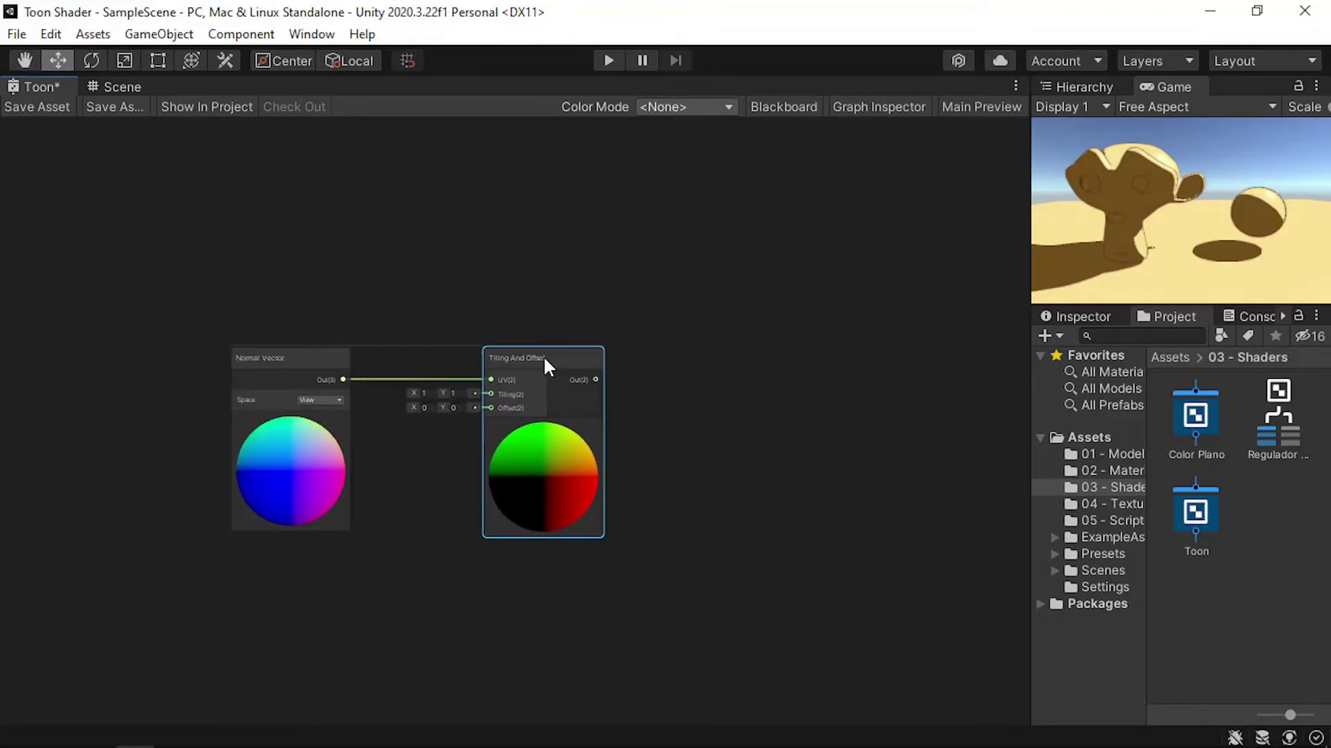
pyautogui.moveTo(584, 361); pyautogui.dragTo(414, 425, button='middle')
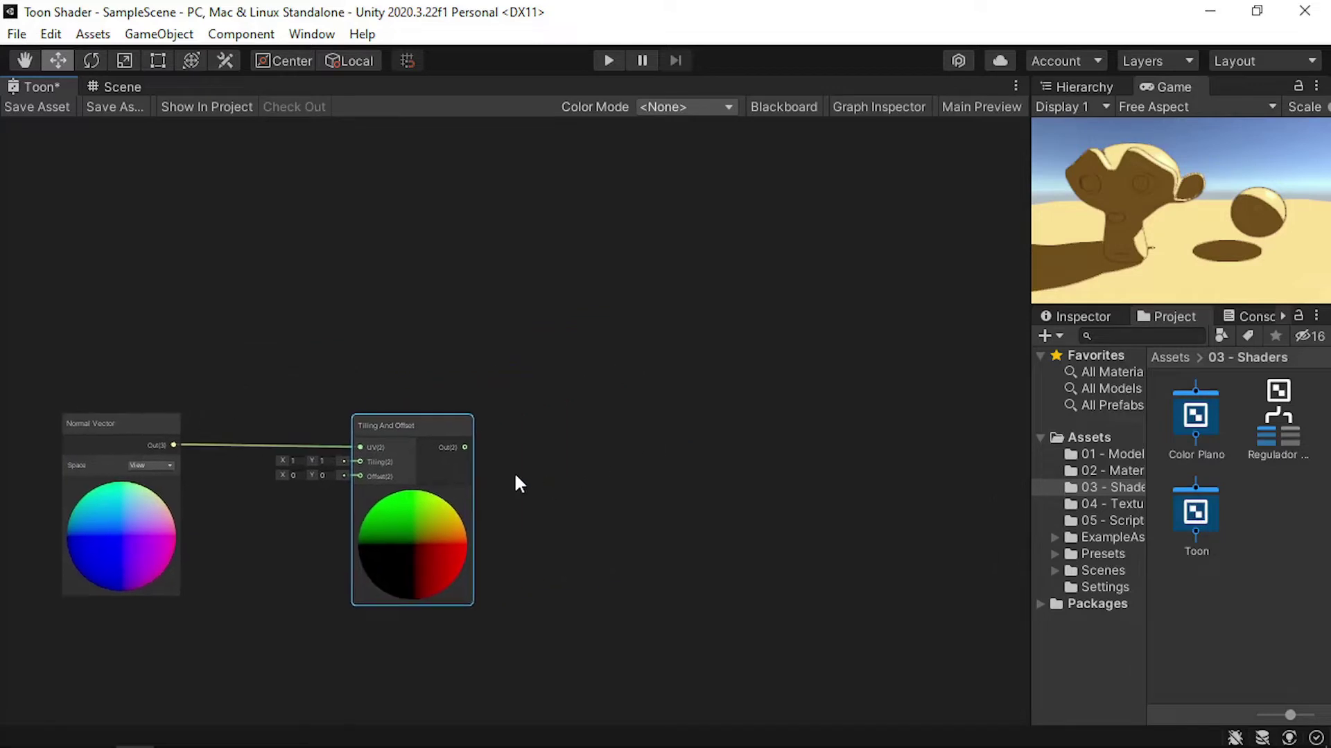
# Add a Sample Texture 2D node wired to the Tiling And Offset UVs
pyautogui.press('space')
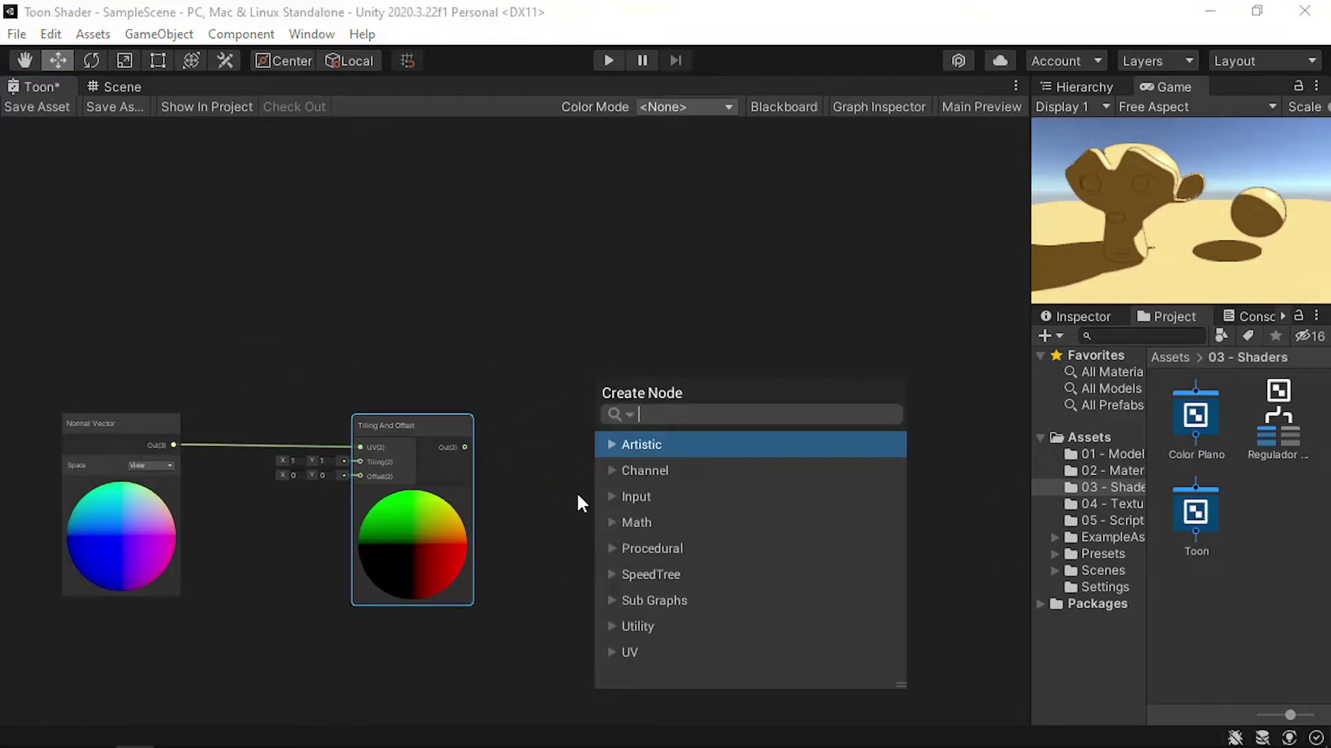
pyautogui.write('sample')
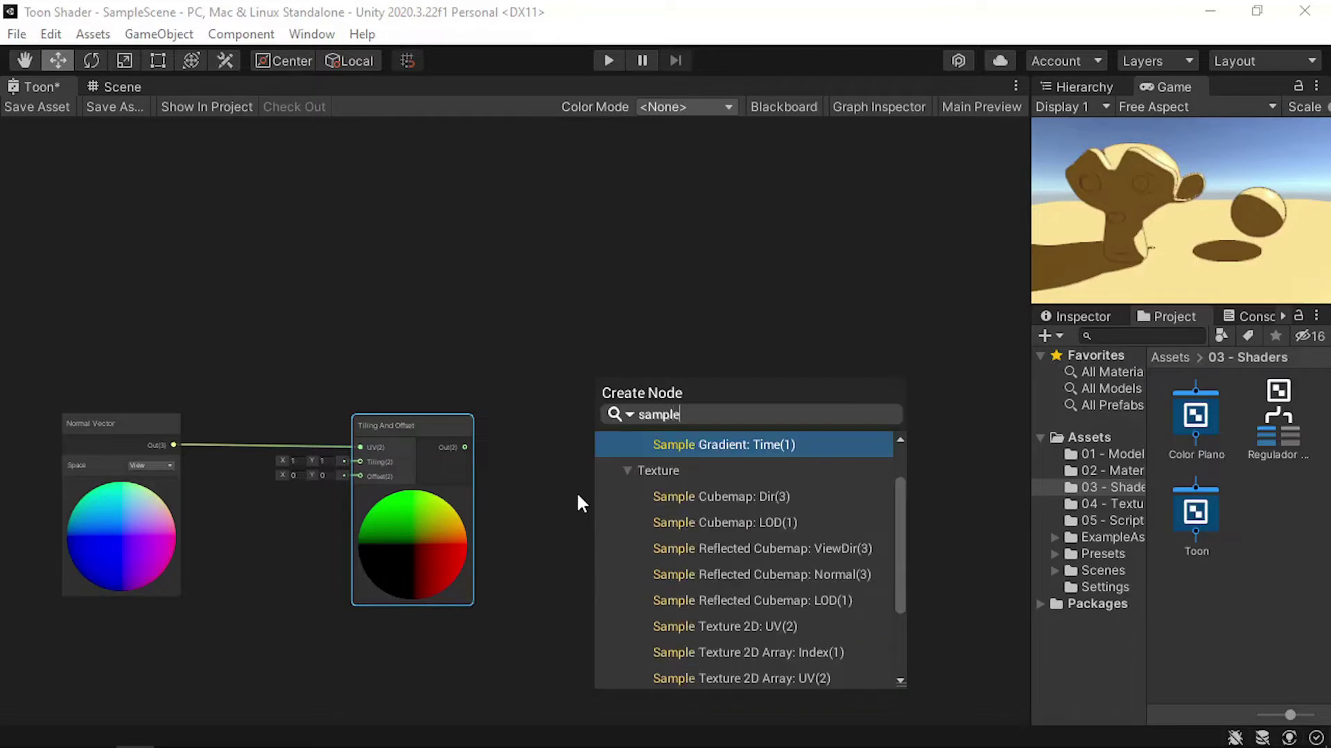
pyautogui.write(' text')
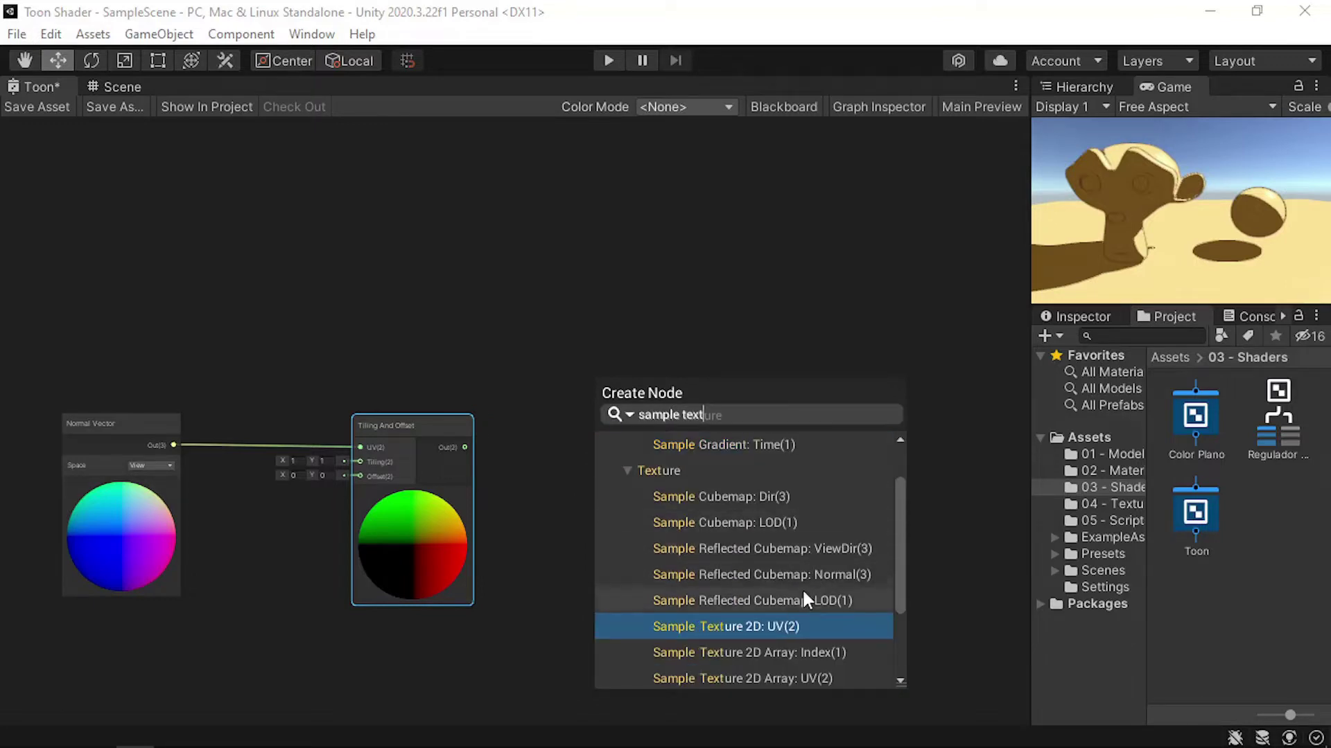
pyautogui.click(859, 630)
pyautogui.moveTo(621, 381)
pyautogui.mouseDown()
pyautogui.moveTo(587, 330)
pyautogui.moveTo(430, 323)
pyautogui.mouseUp()
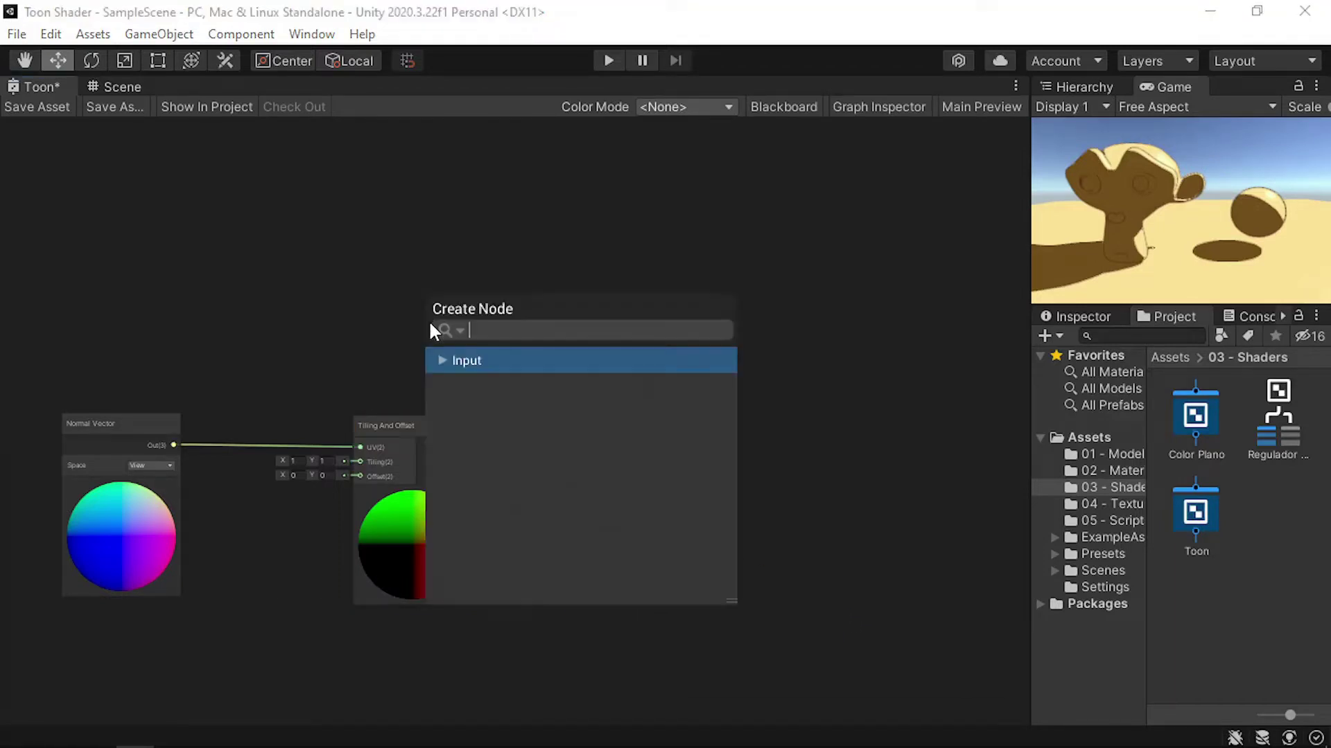
# Feed the sampler with a Texture 2D Asset node set to Copper_Matcap
pyautogui.write('te')
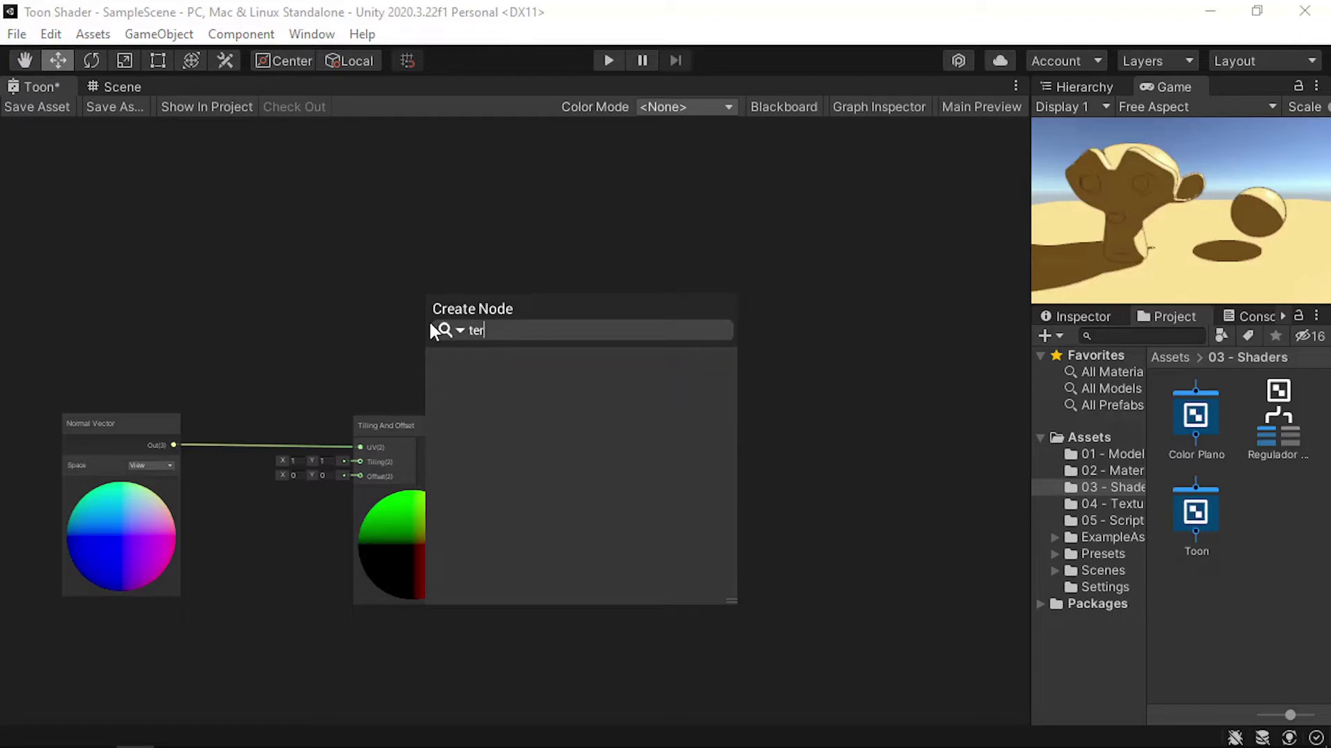
pyautogui.write('x')
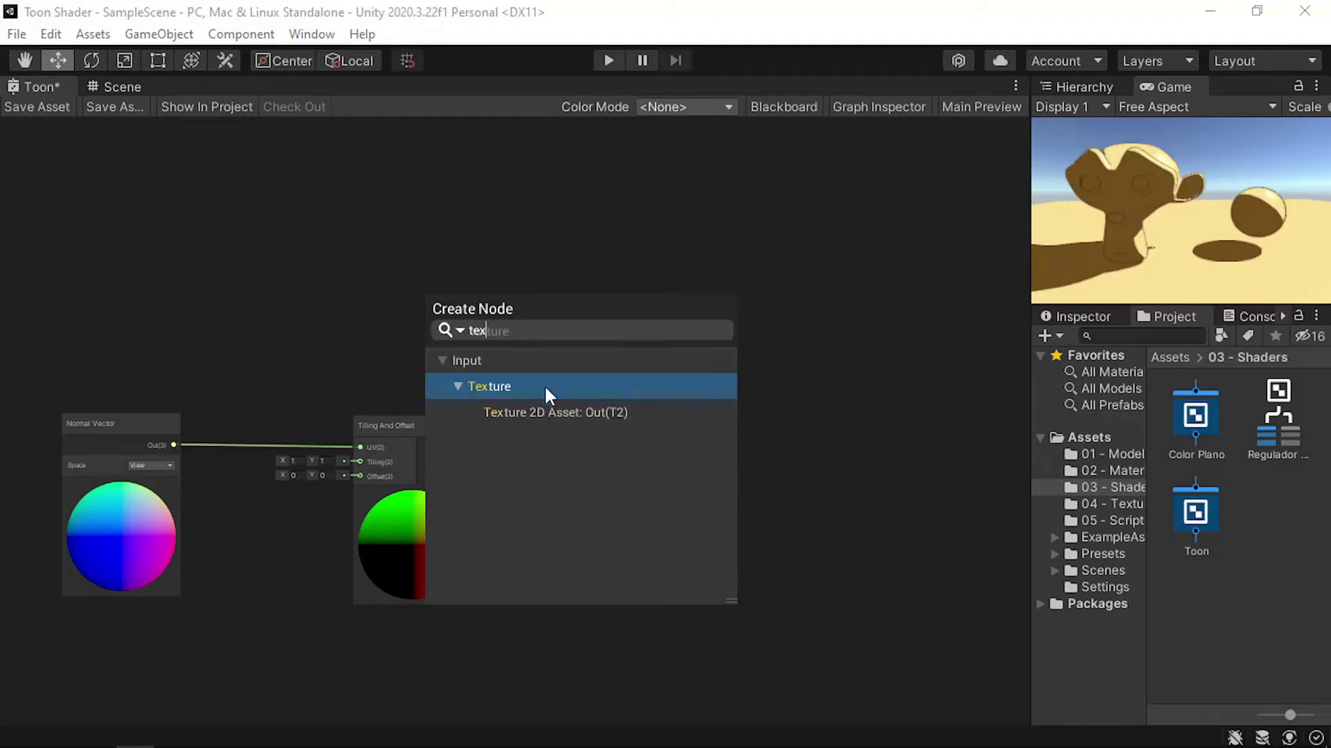
pyautogui.click(562, 417)
pyautogui.click(677, 411)
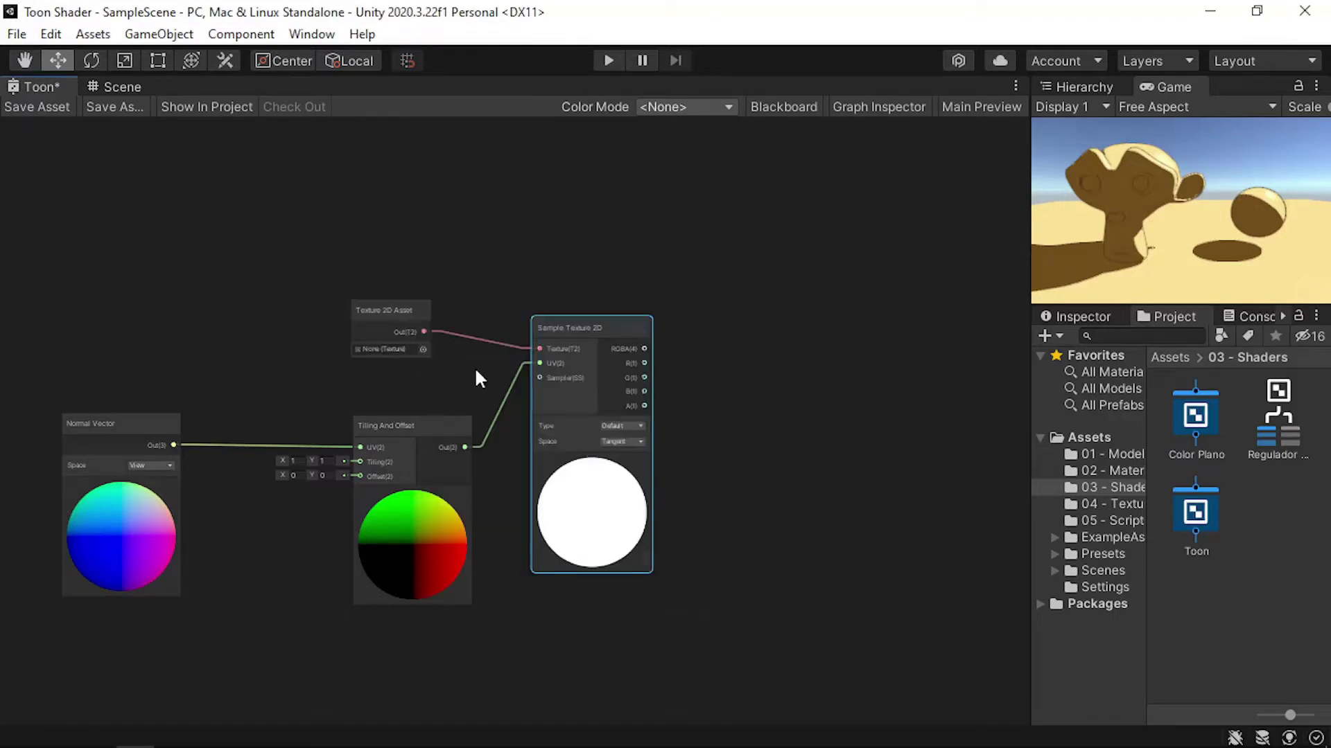
pyautogui.moveTo(476, 410); pyautogui.dragTo(494, 404, button='middle')
pyautogui.moveTo(409, 314); pyautogui.dragTo(448, 333)
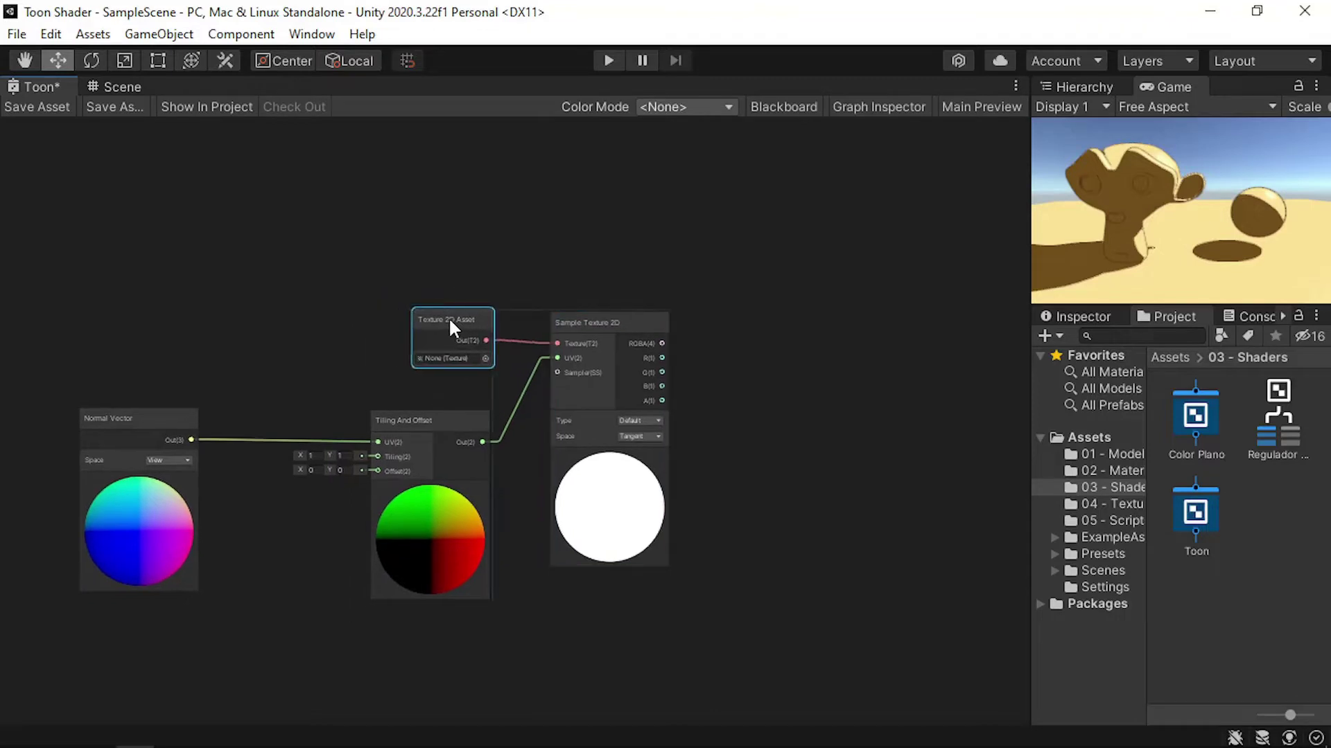
pyautogui.click(475, 365)
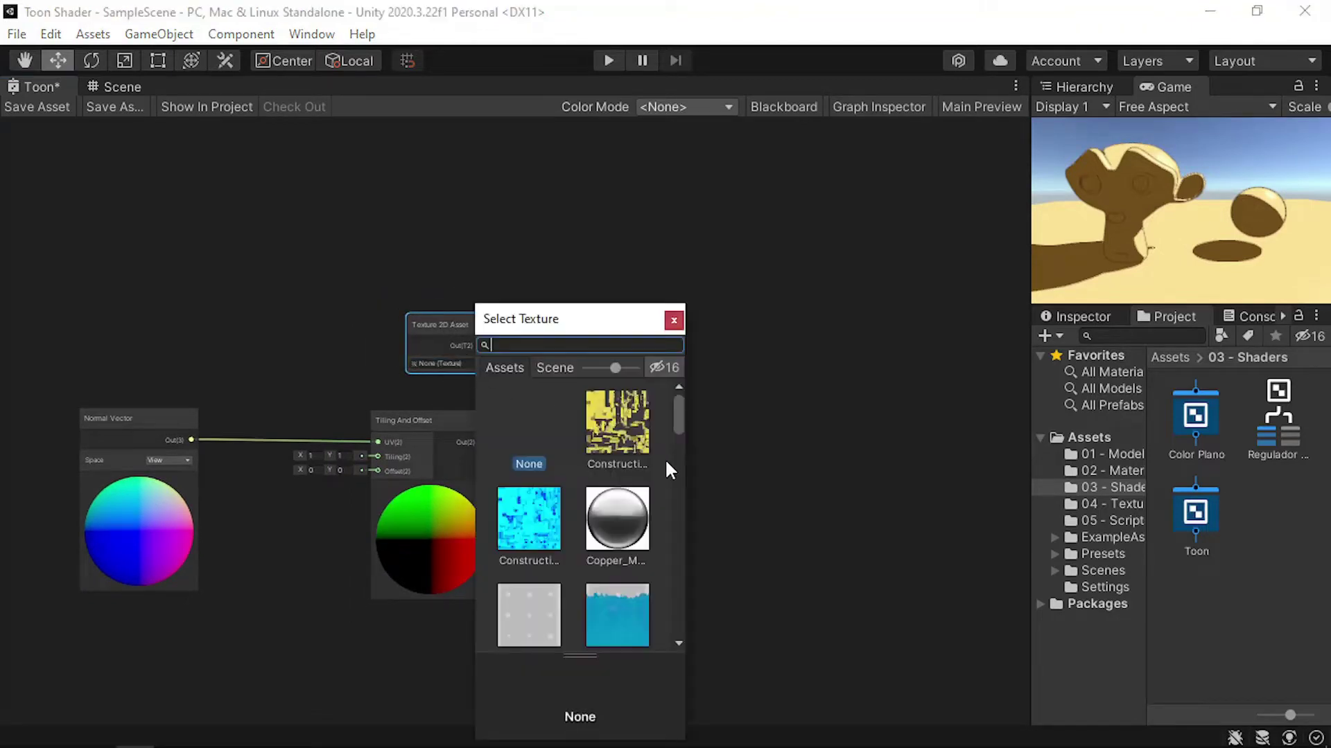
pyautogui.click(617, 527)
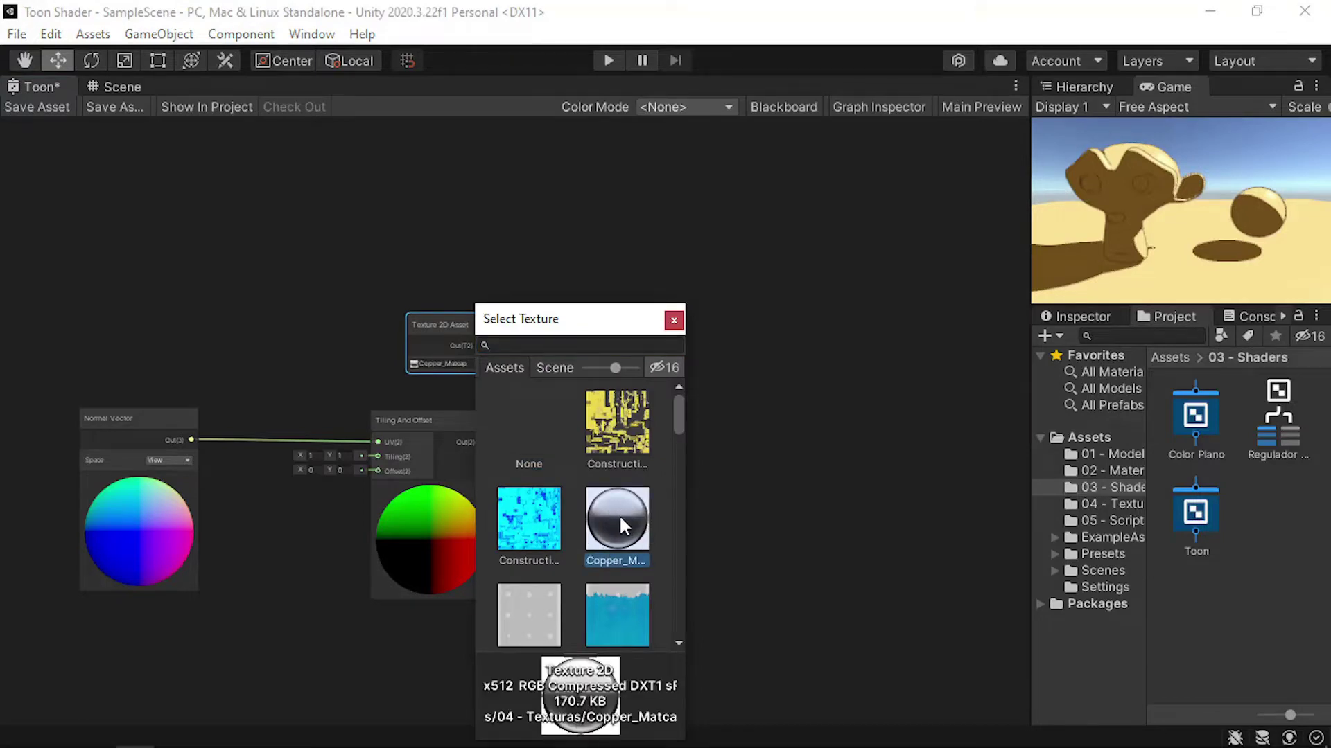
pyautogui.doubleClick(618, 514)
pyautogui.moveTo(685, 574); pyautogui.dragTo(724, 548, button='middle')
pyautogui.scroll(2, 693, 454)
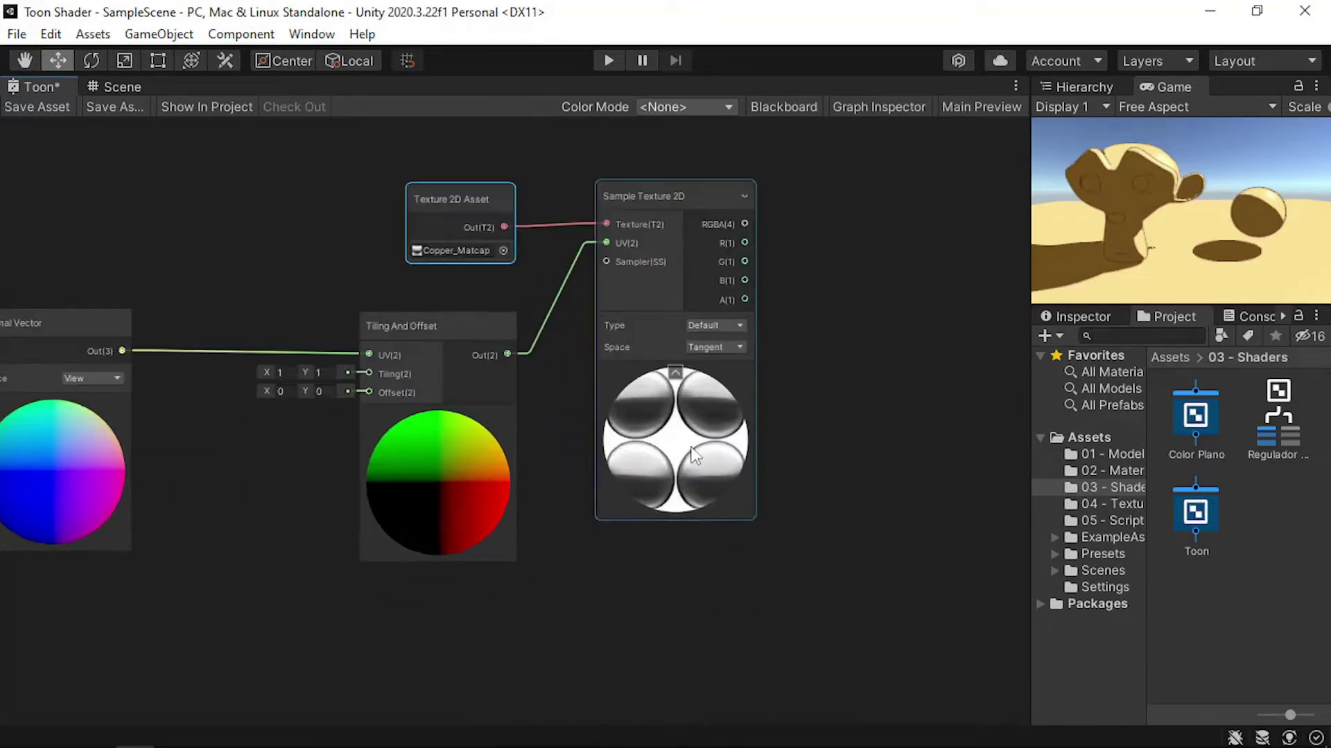
# Try adjusting the Tiling And Offset values directly and move the Normal Vector node left
pyautogui.press('a')
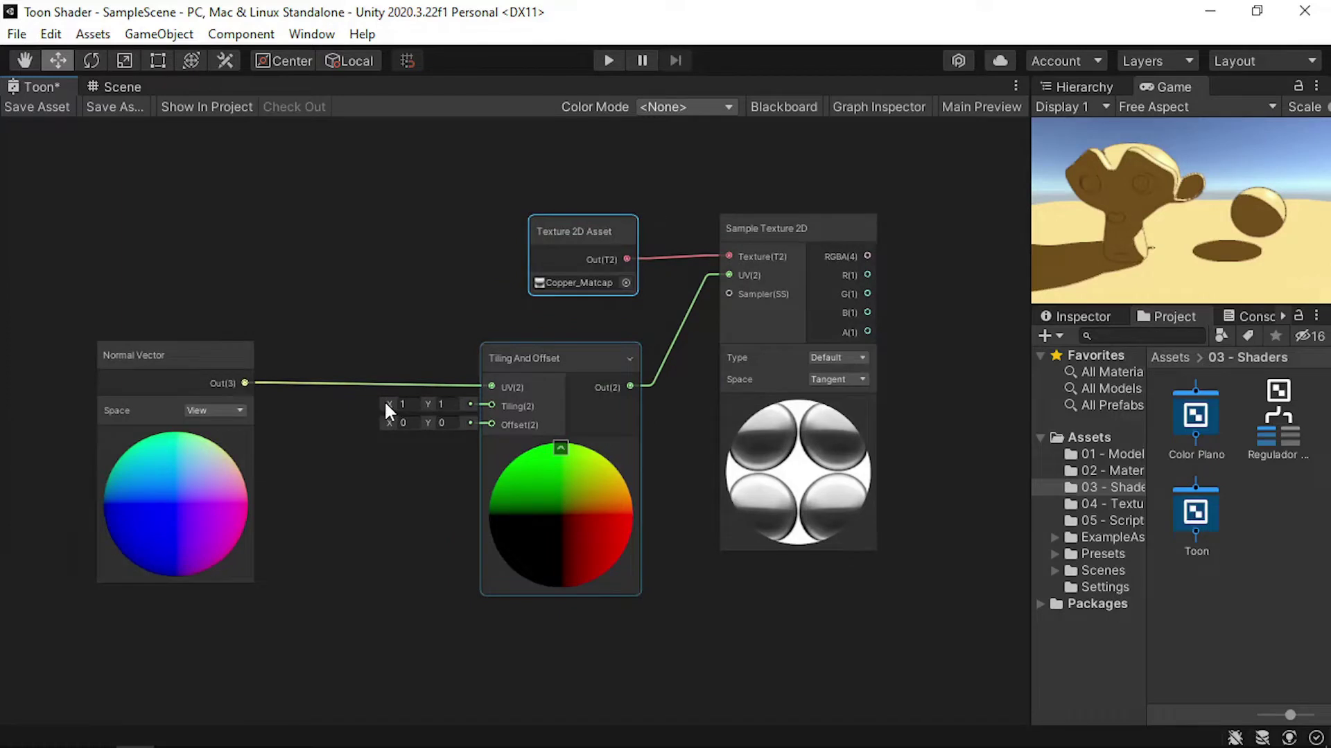
pyautogui.moveTo(387, 409)
pyautogui.mouseDown()
pyautogui.moveTo(449, 415)
pyautogui.moveTo(364, 422)
pyautogui.moveTo(364, 452)
pyautogui.mouseUp()
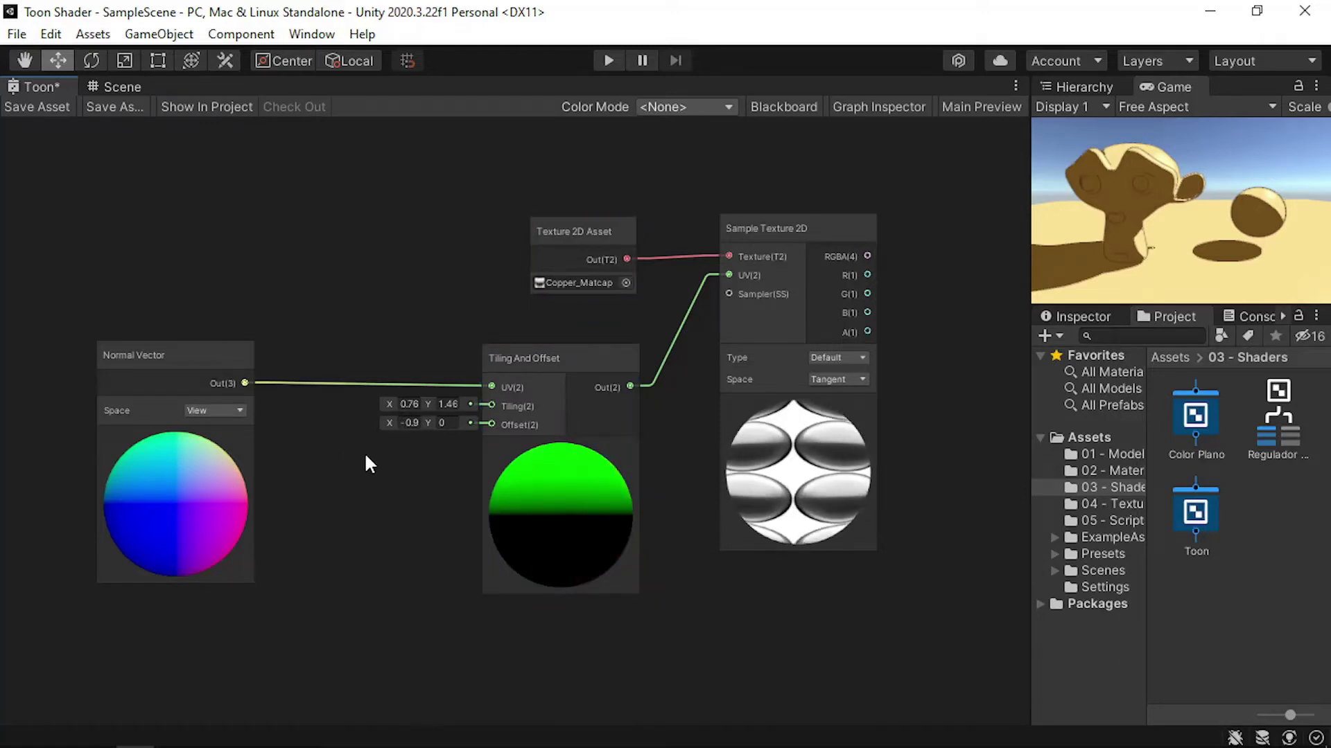
pyautogui.moveTo(364, 451); pyautogui.dragTo(476, 448, button='middle')
pyautogui.moveTo(277, 352); pyautogui.dragTo(146, 357)
pyautogui.scroll(3, 468, 392)
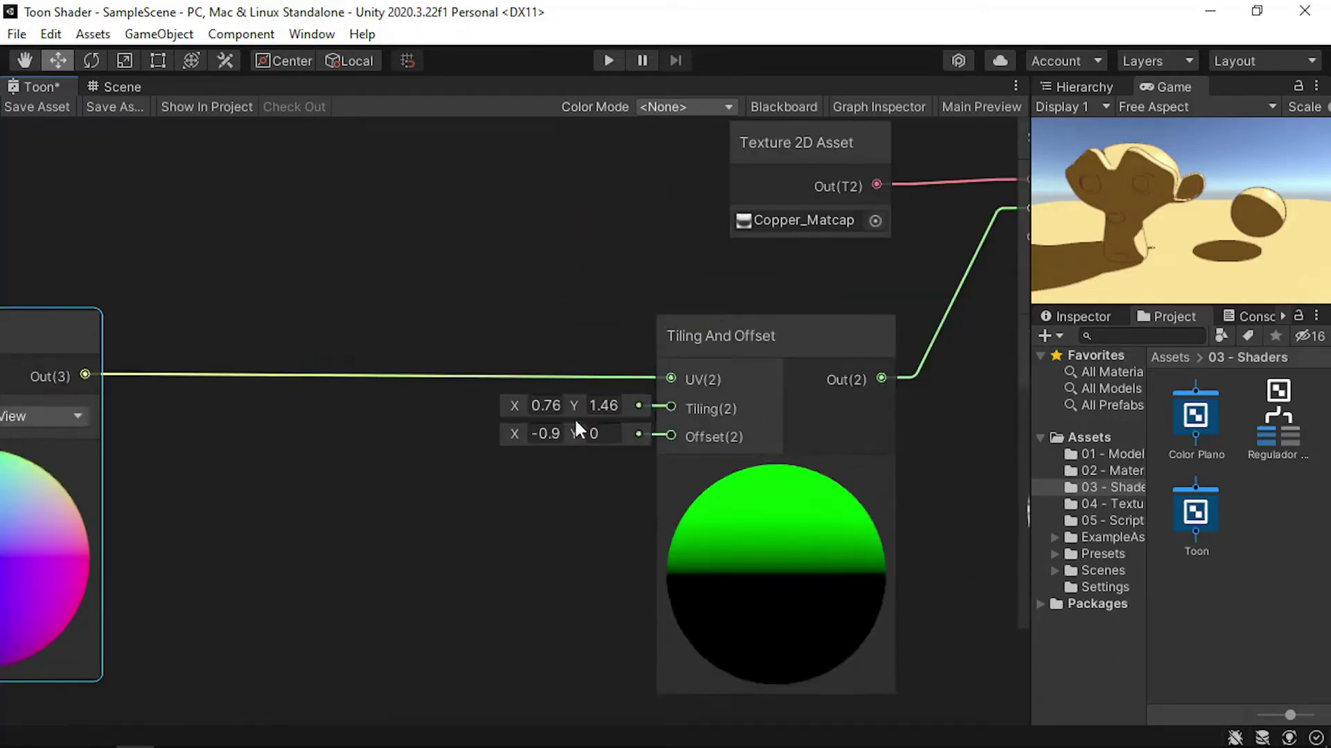
# Add a Vector 2 node driving the Tiling input
pyautogui.press('space')
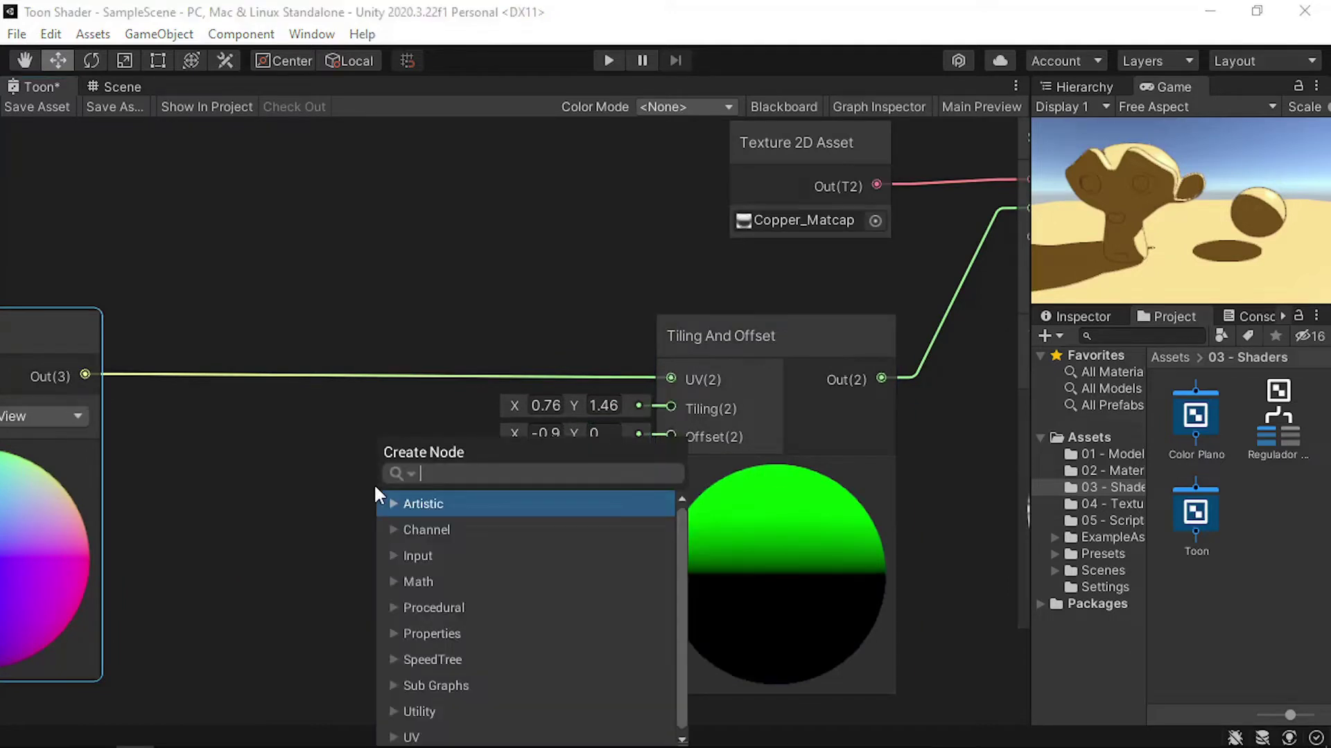
pyautogui.write('vecto')
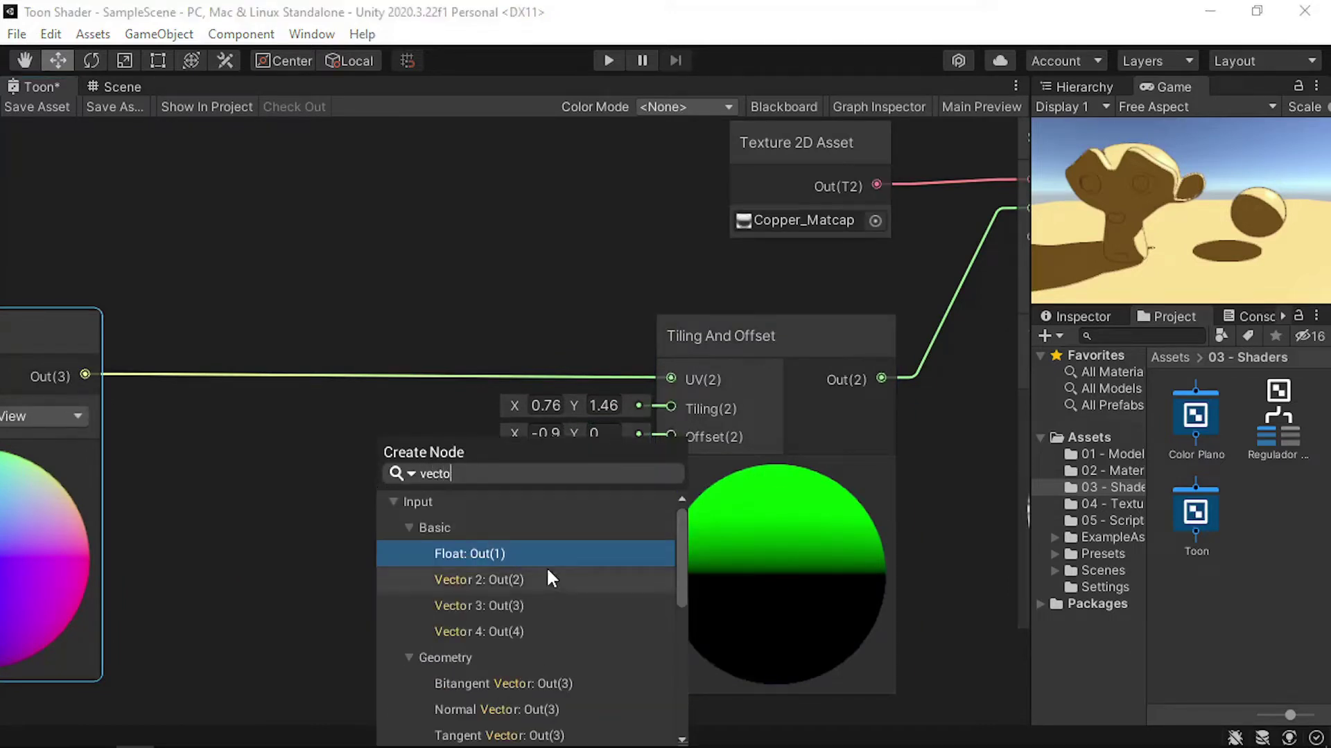
pyautogui.doubleClick(547, 580)
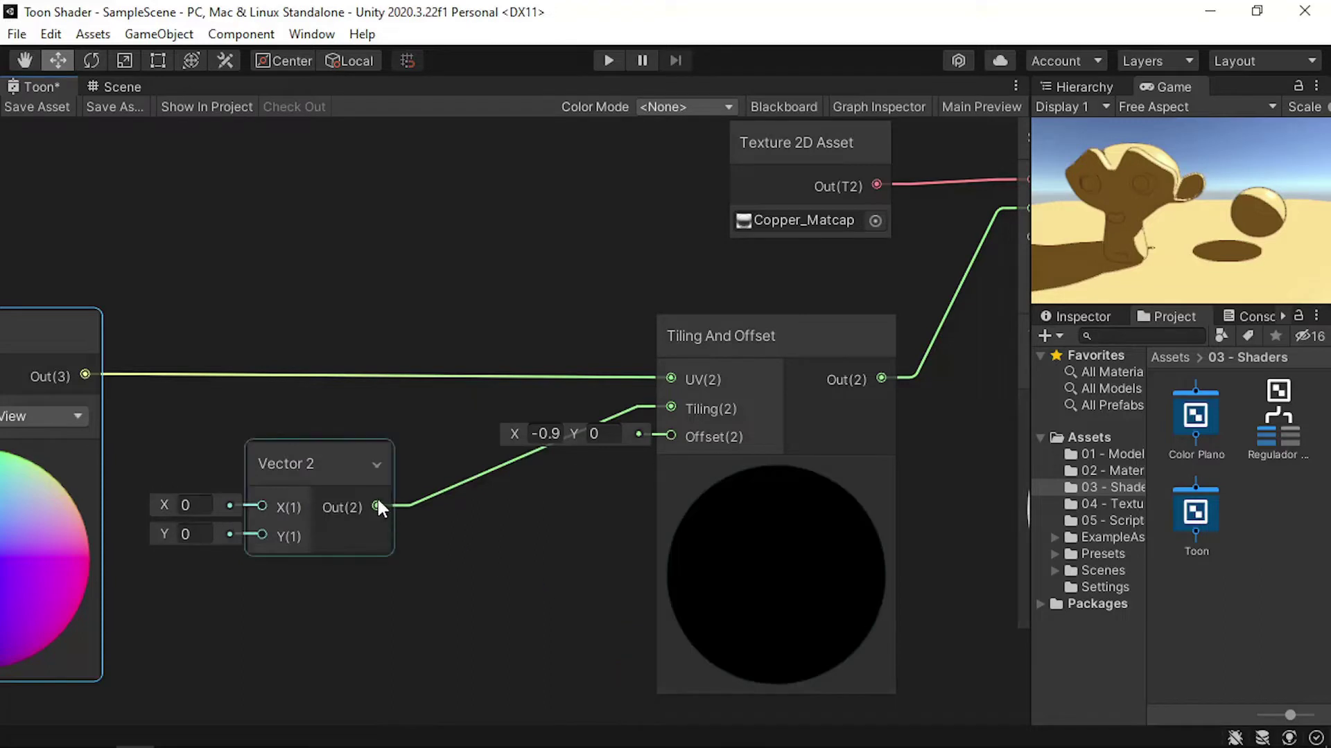
pyautogui.moveTo(327, 463); pyautogui.dragTo(458, 434)
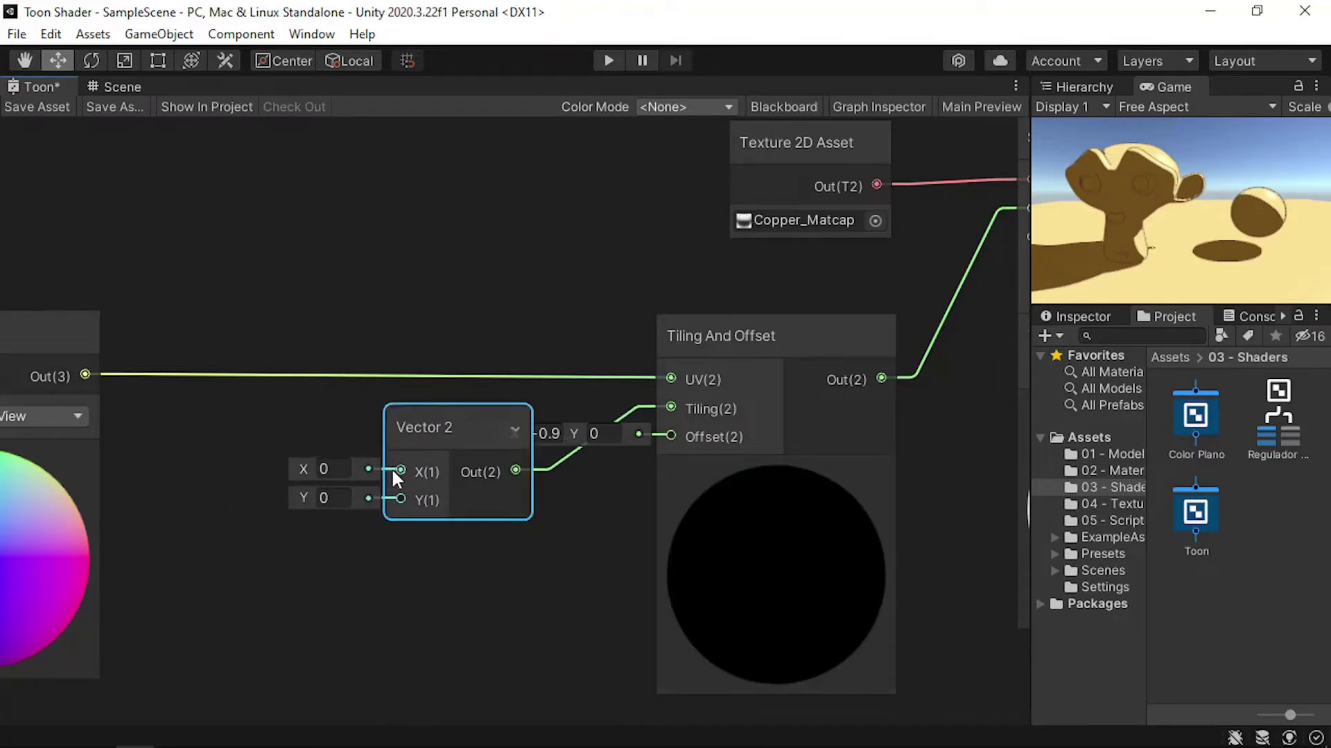
# Feed the Vector 2's X and Y from two Float nodes
pyautogui.moveTo(400, 471); pyautogui.dragTo(222, 434)
pyautogui.write('flo')
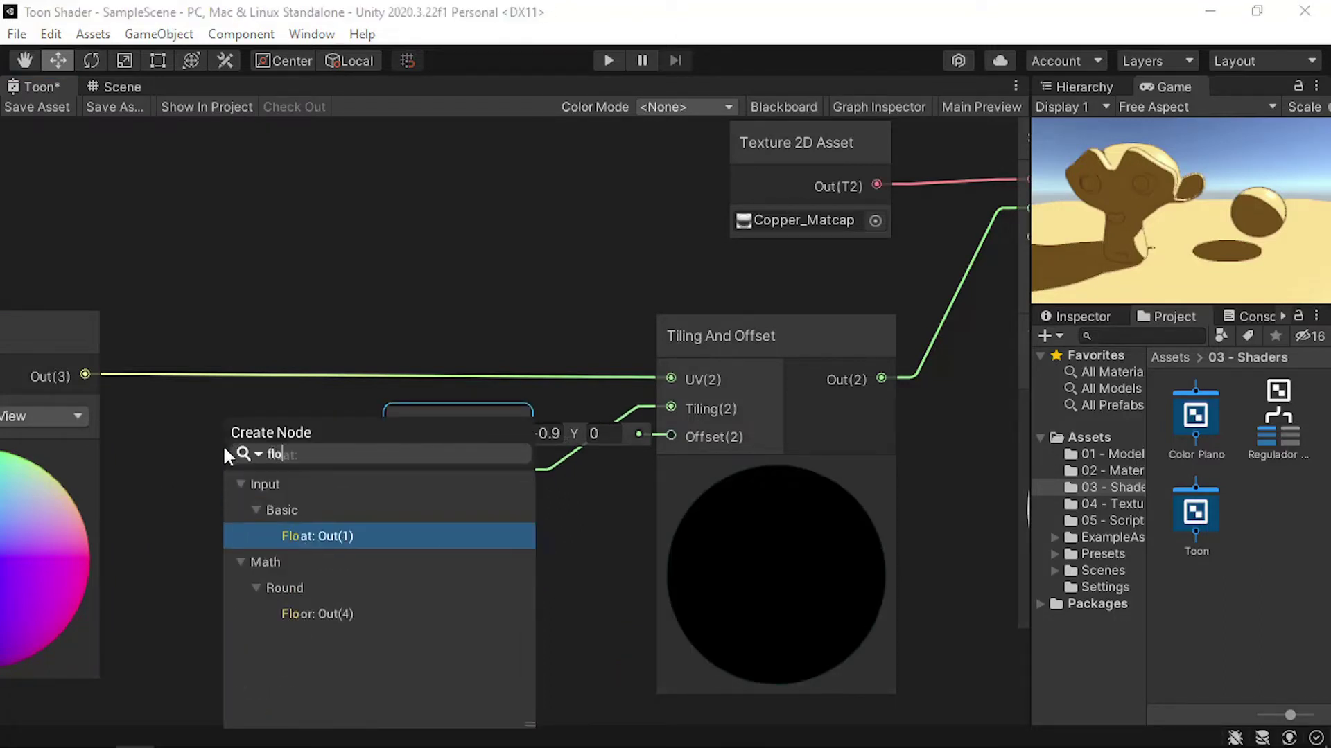
pyautogui.write('at')
pyautogui.click(355, 535)
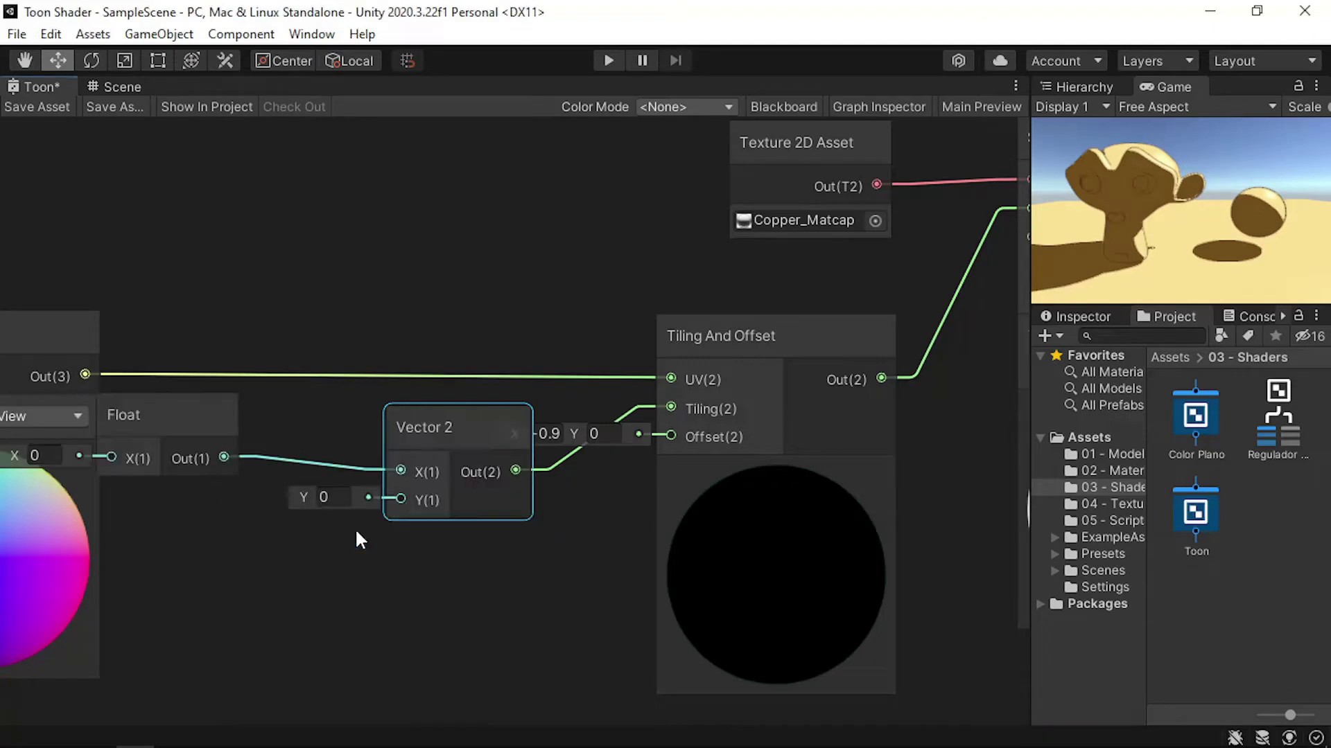
pyautogui.moveTo(163, 408)
pyautogui.mouseDown()
pyautogui.moveTo(261, 415)
pyautogui.moveTo(237, 514)
pyautogui.mouseUp()
pyautogui.hotkey('ctrl', 'd')
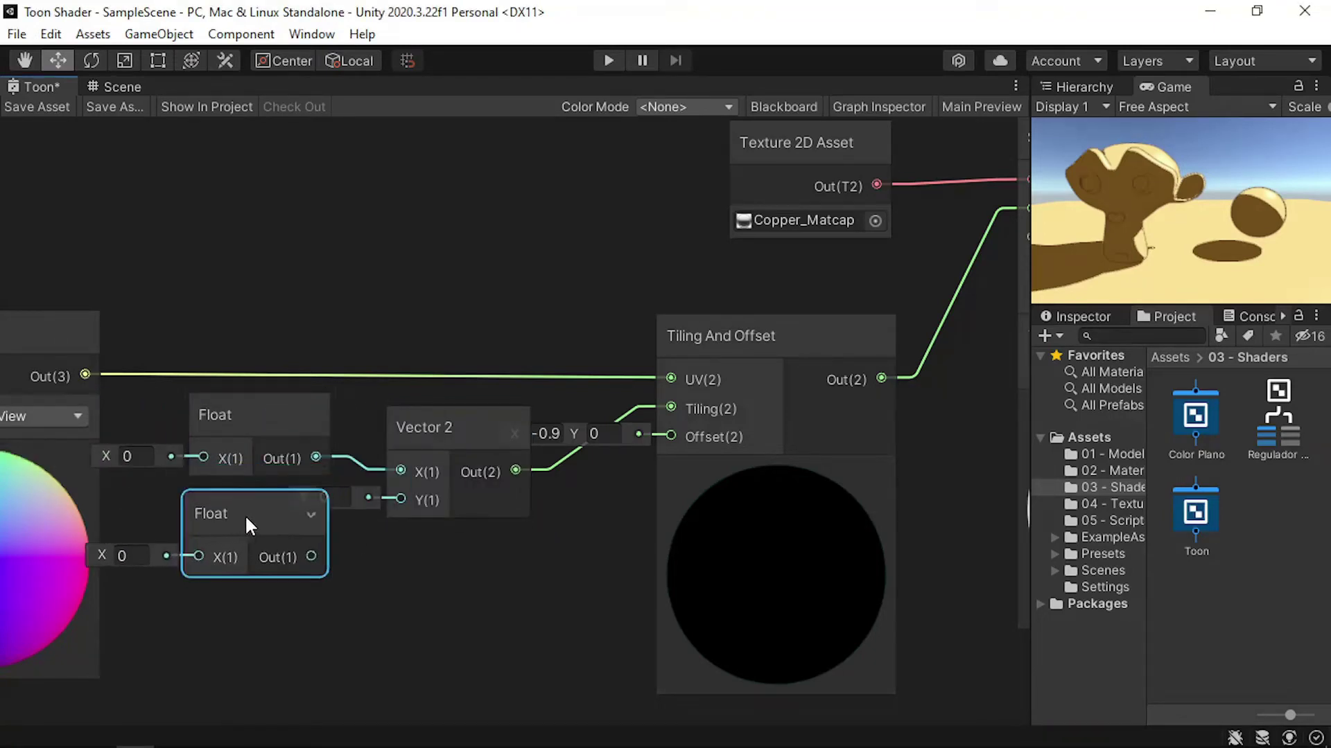
pyautogui.moveTo(311, 556); pyautogui.dragTo(393, 499)
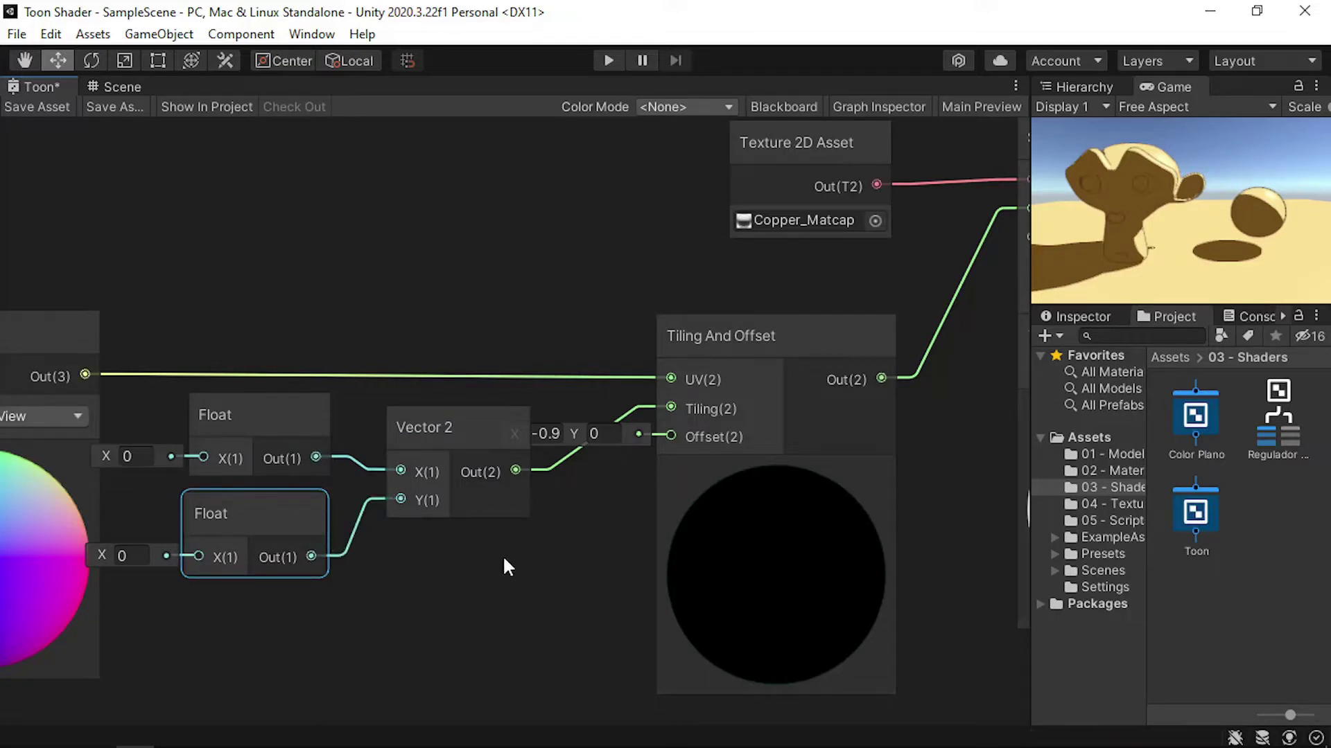
# Duplicate the Float and Vector 2 group and connect the copy to Offset
pyautogui.moveTo(503, 559); pyautogui.dragTo(186, 416)
pyautogui.hotkey('ctrl', 'd')
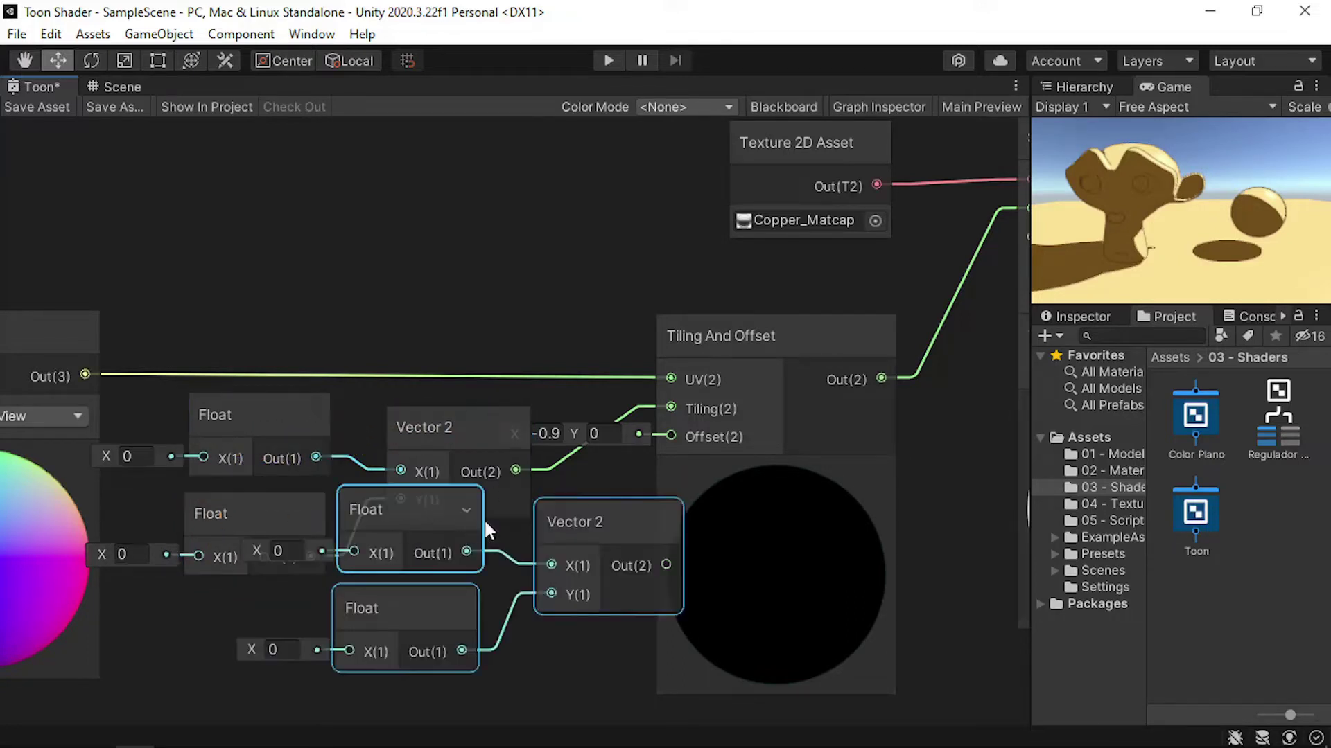
pyautogui.moveTo(603, 528)
pyautogui.mouseDown()
pyautogui.moveTo(464, 582)
pyautogui.moveTo(451, 574)
pyautogui.mouseUp()
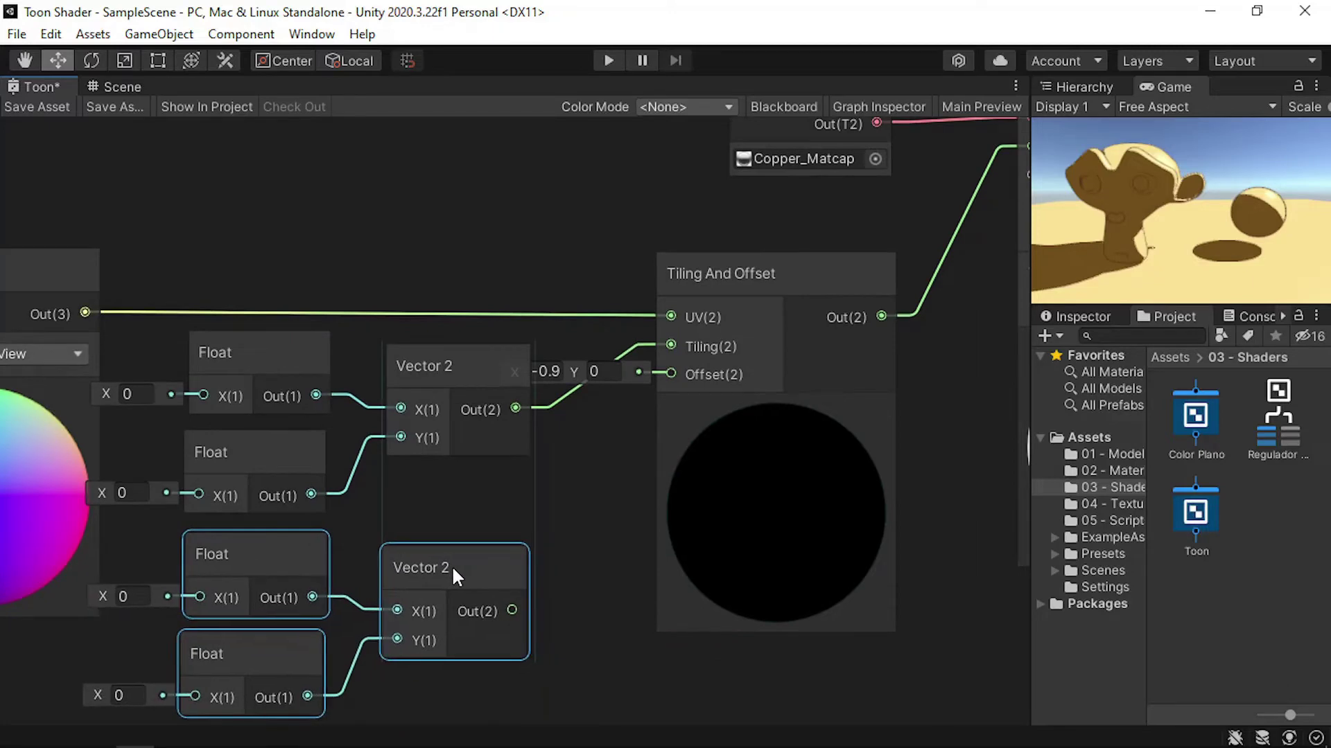
pyautogui.moveTo(513, 611); pyautogui.dragTo(663, 377)
pyautogui.scroll(-2, 615, 447)
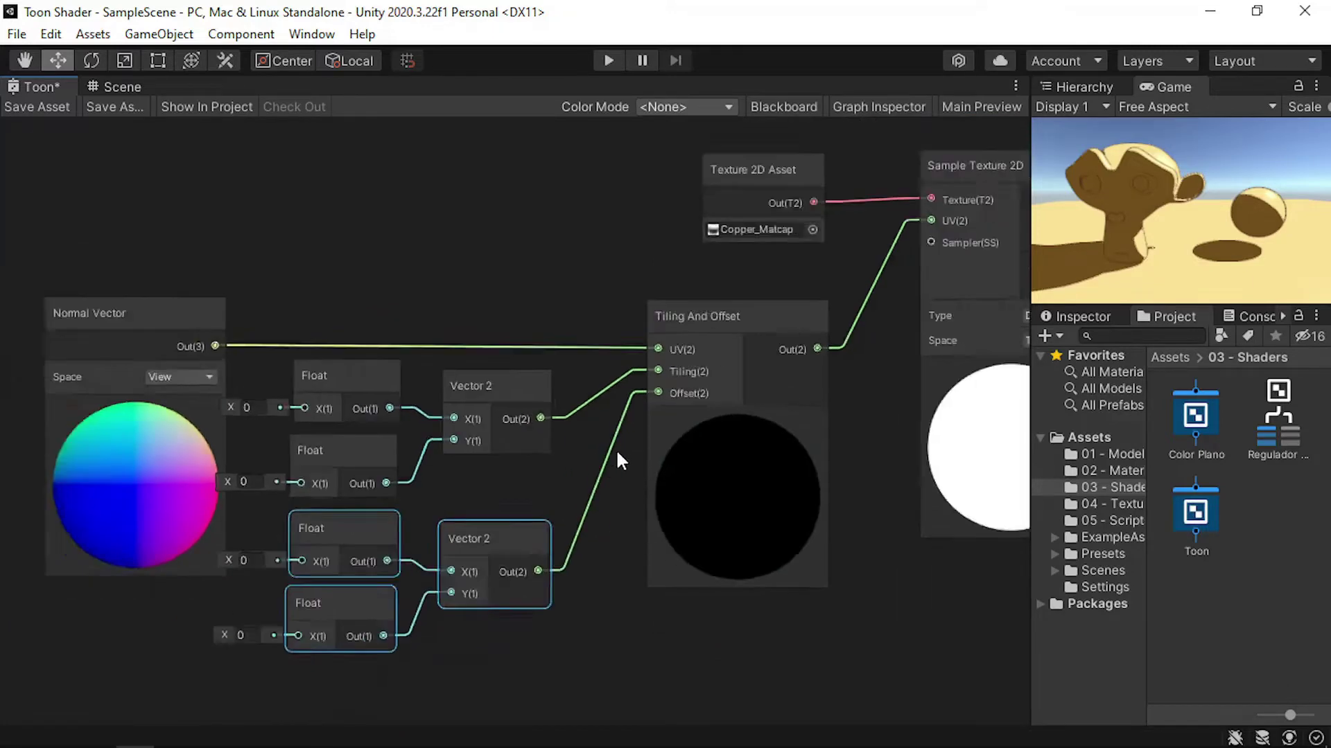
pyautogui.scroll(-2, 632, 506)
pyautogui.scroll(2, 564, 480)
pyautogui.scroll(1, 564, 480)
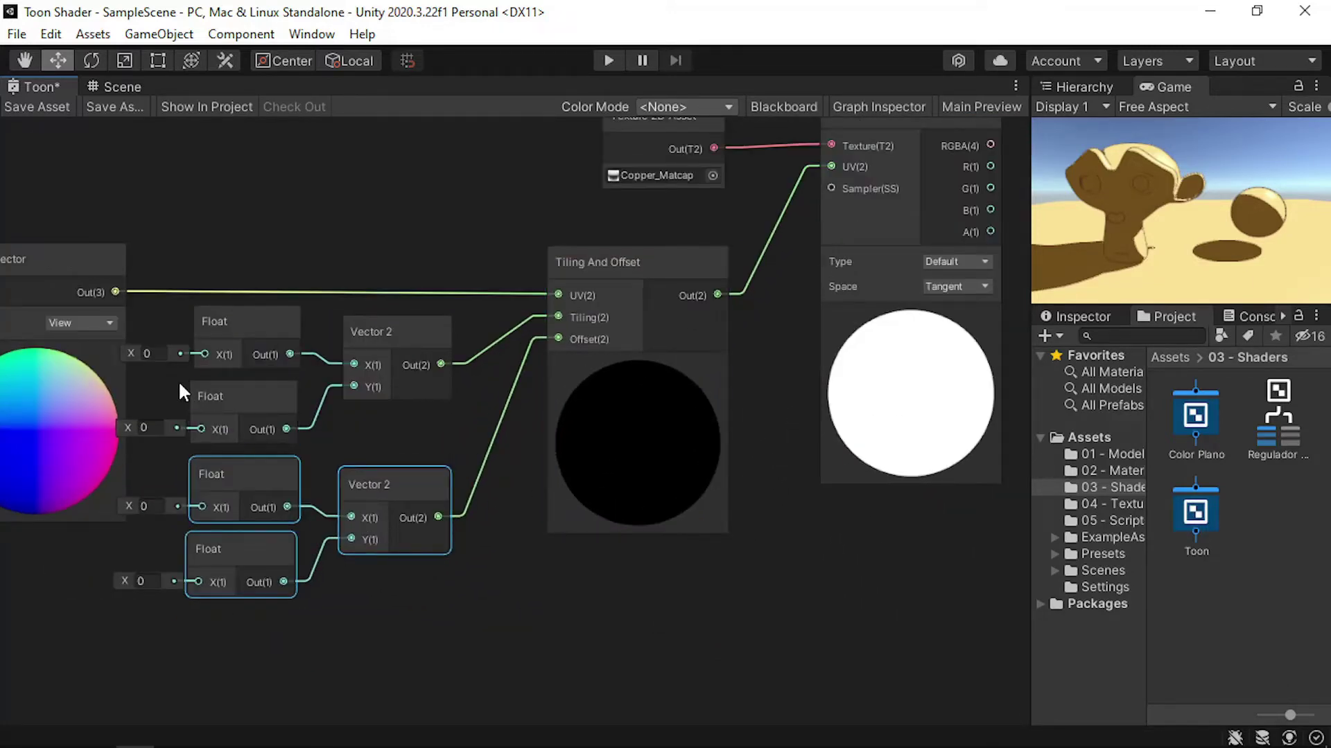
# Set the Offset Floats to 0.5 and the Tiling Floats to 0.48
pyautogui.click(146, 354)
pyautogui.write('5')
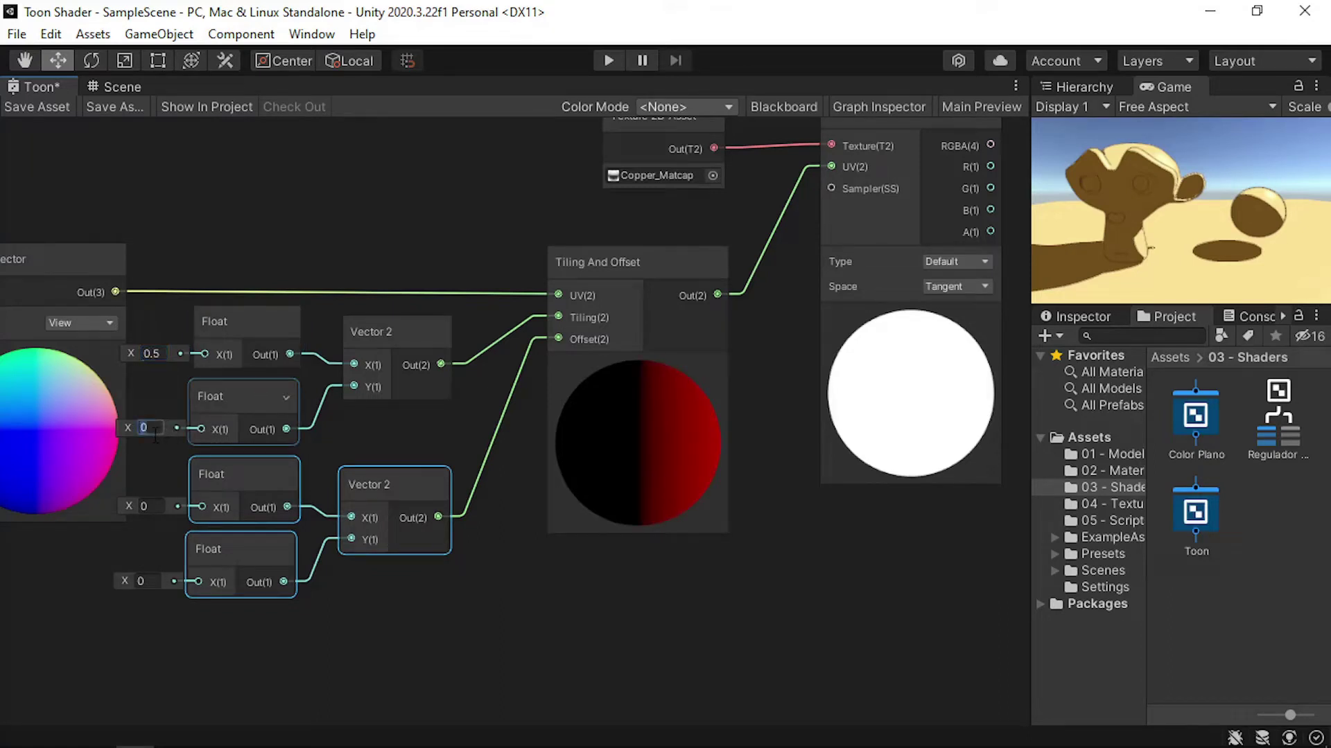
pyautogui.write('.5')
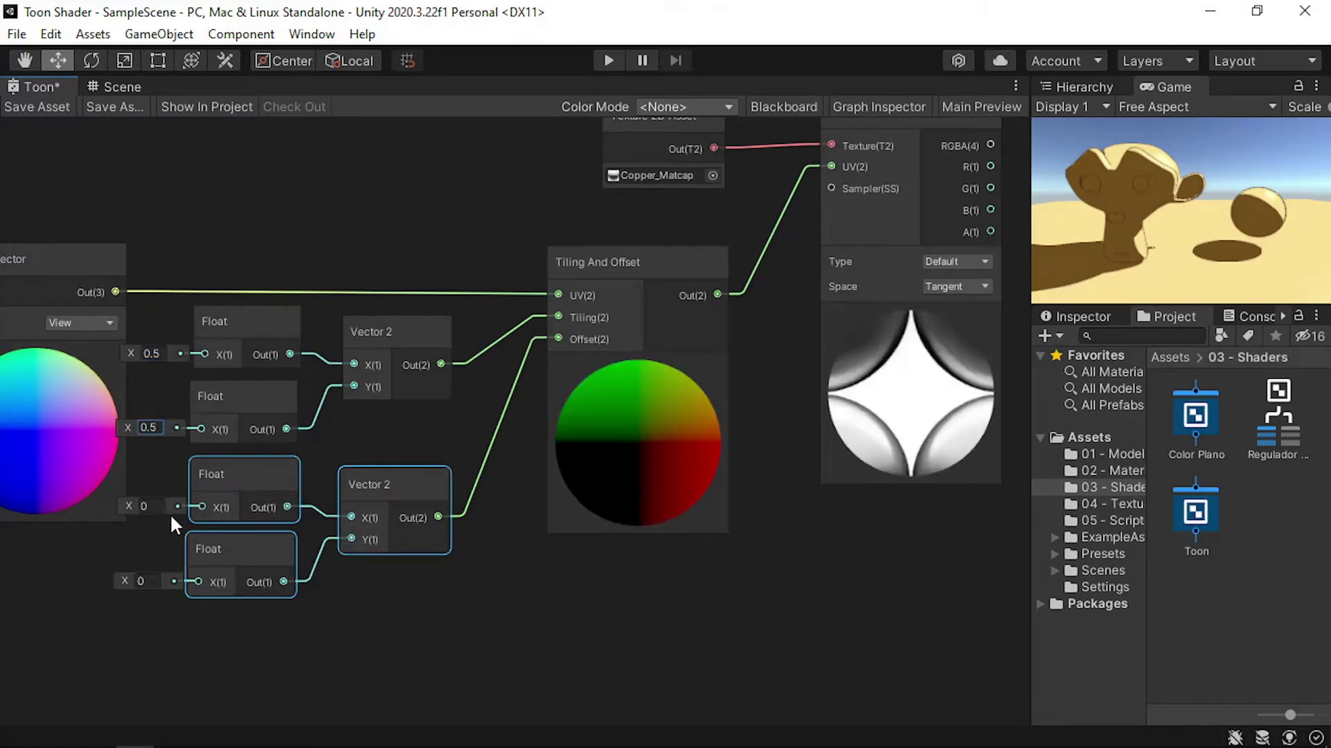
pyautogui.click(145, 506)
pyautogui.write('.5')
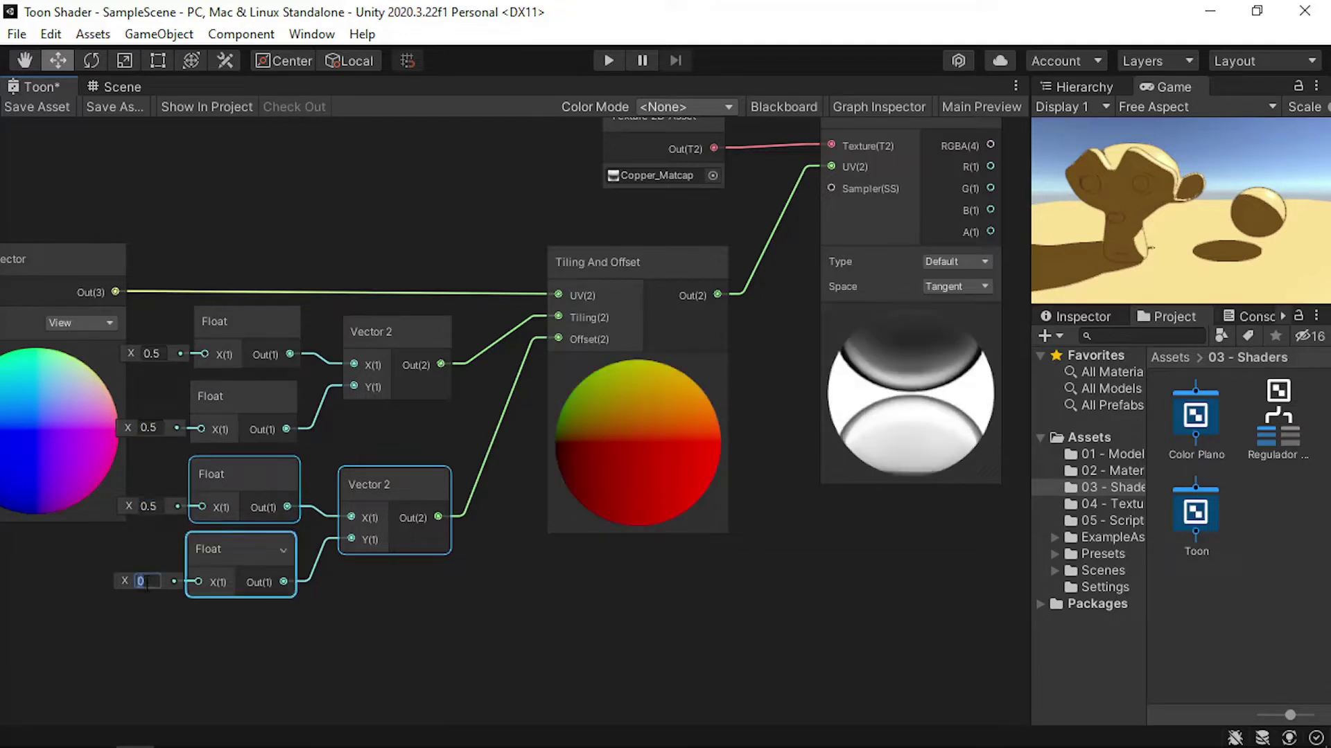
pyautogui.write('5')
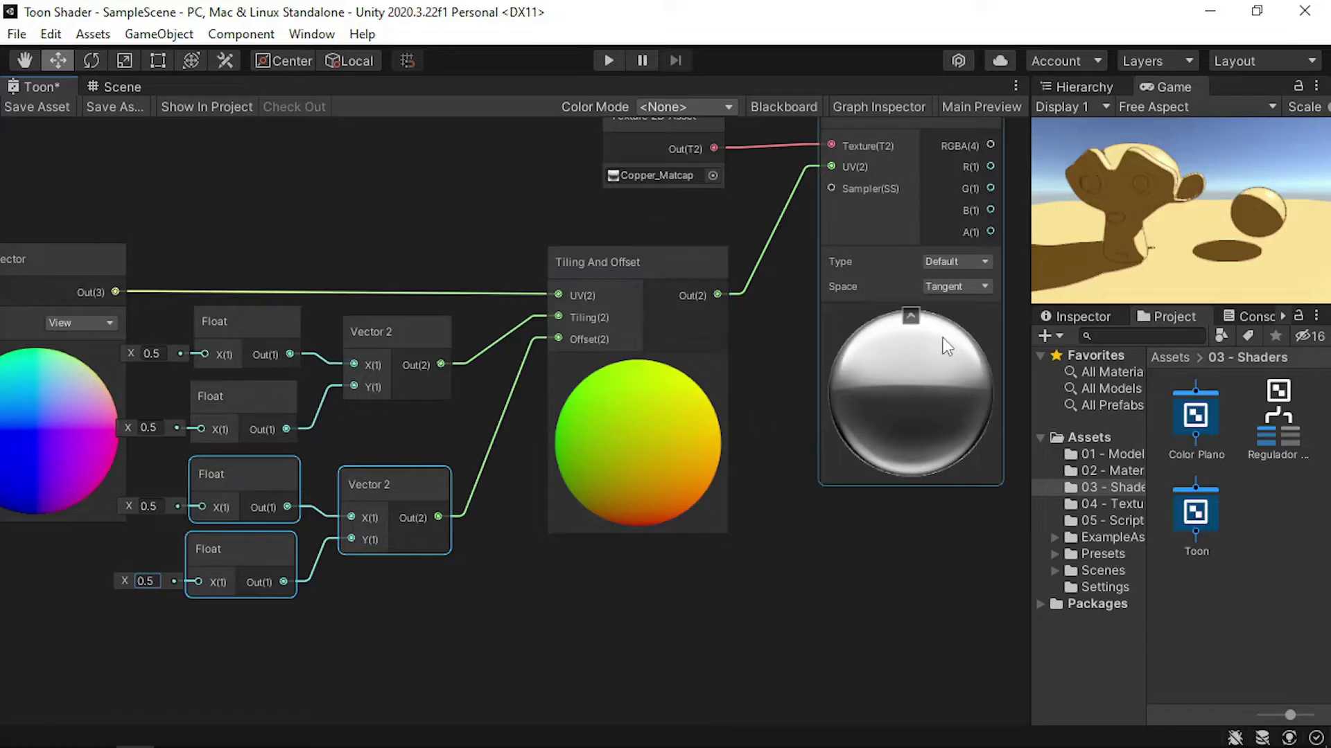
pyautogui.scroll(5, 733, 439)
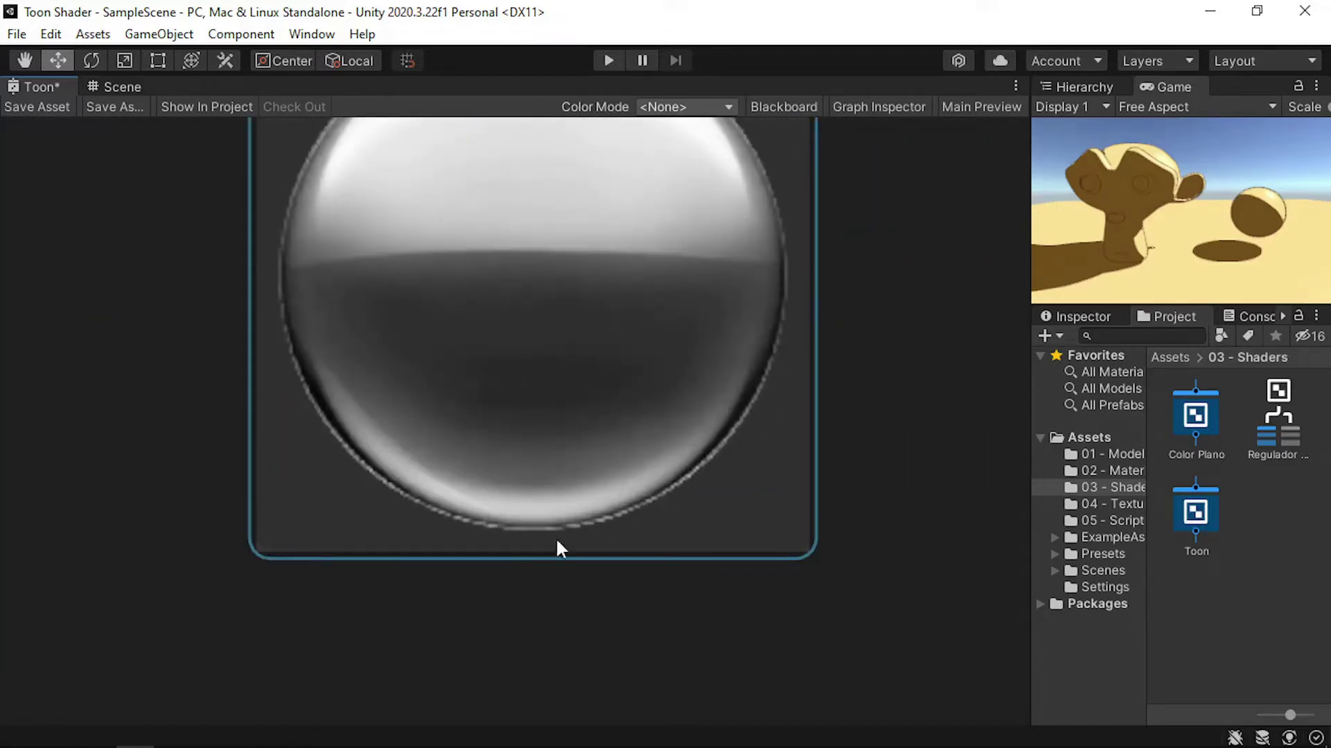
pyautogui.scroll(-5, 560, 548)
pyautogui.moveTo(226, 529); pyautogui.dragTo(861, 452, button='middle')
pyautogui.moveTo(244, 375); pyautogui.dragTo(299, 383, button='middle')
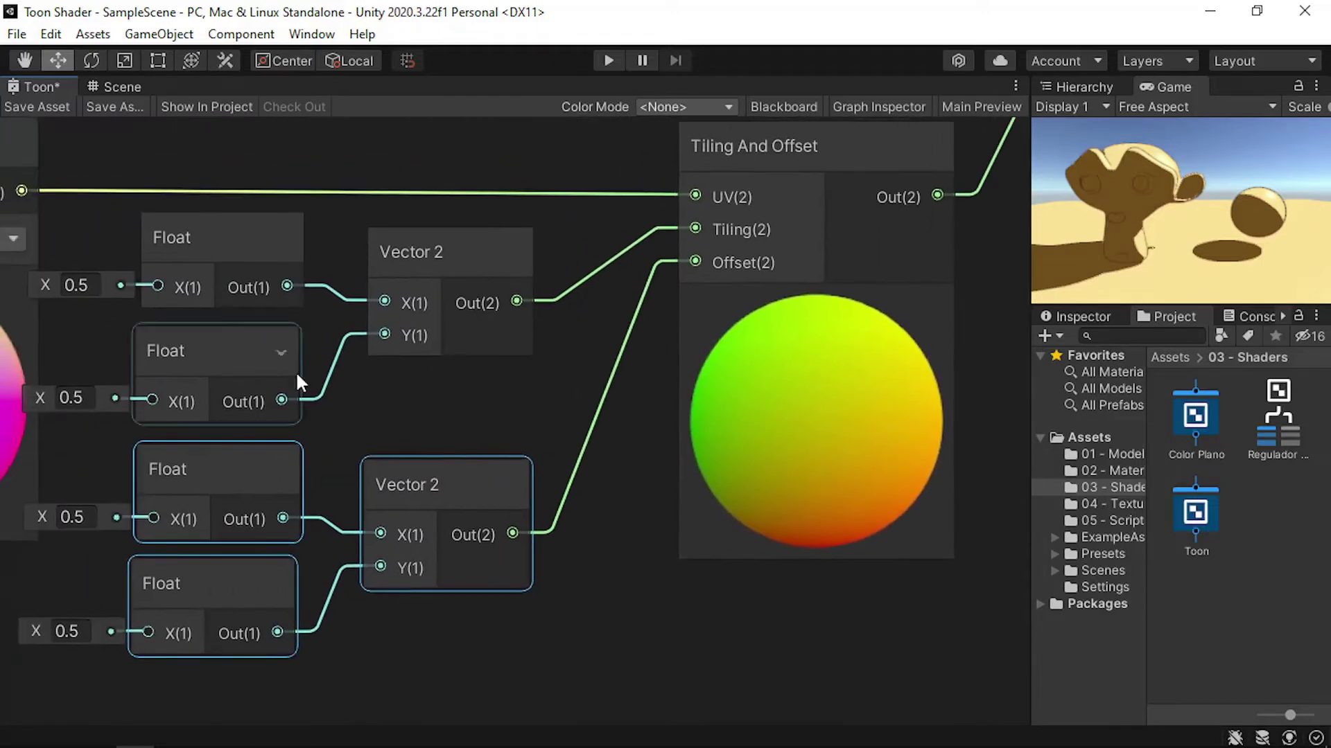
pyautogui.write('0')
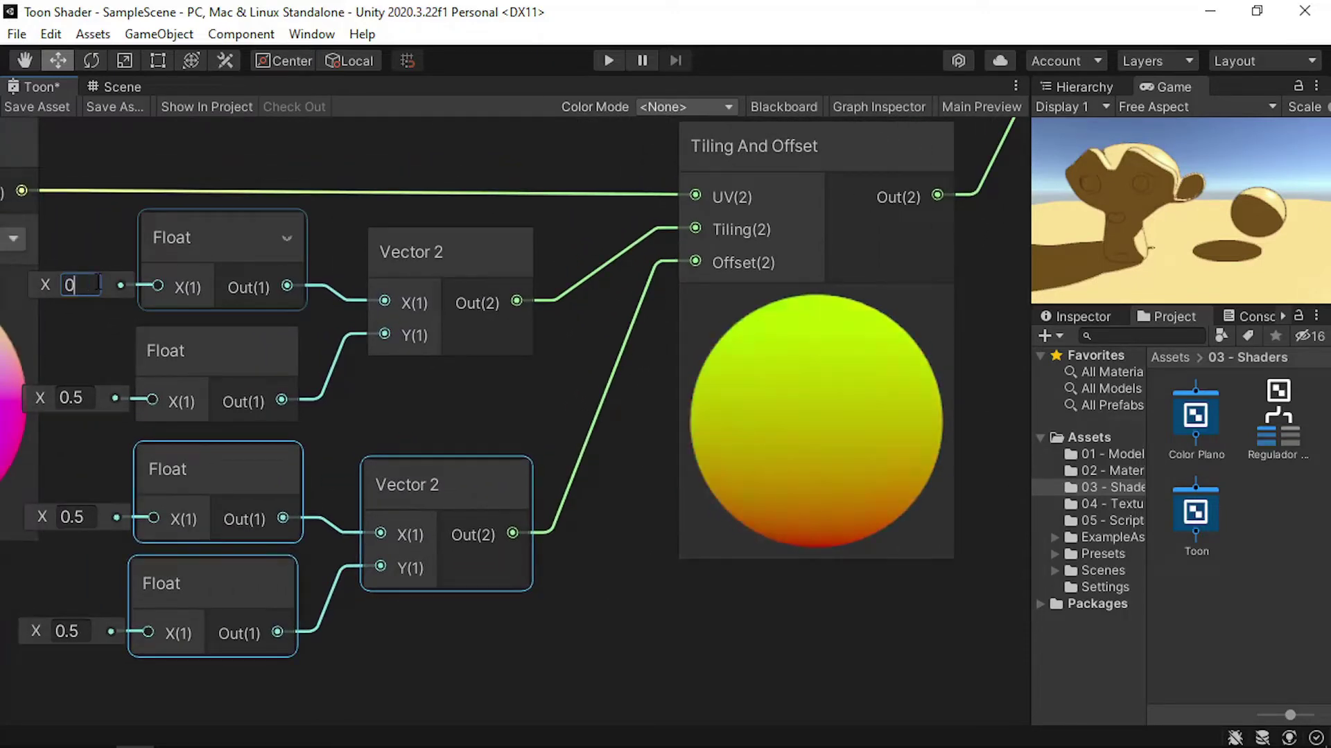
pyautogui.write('.48')
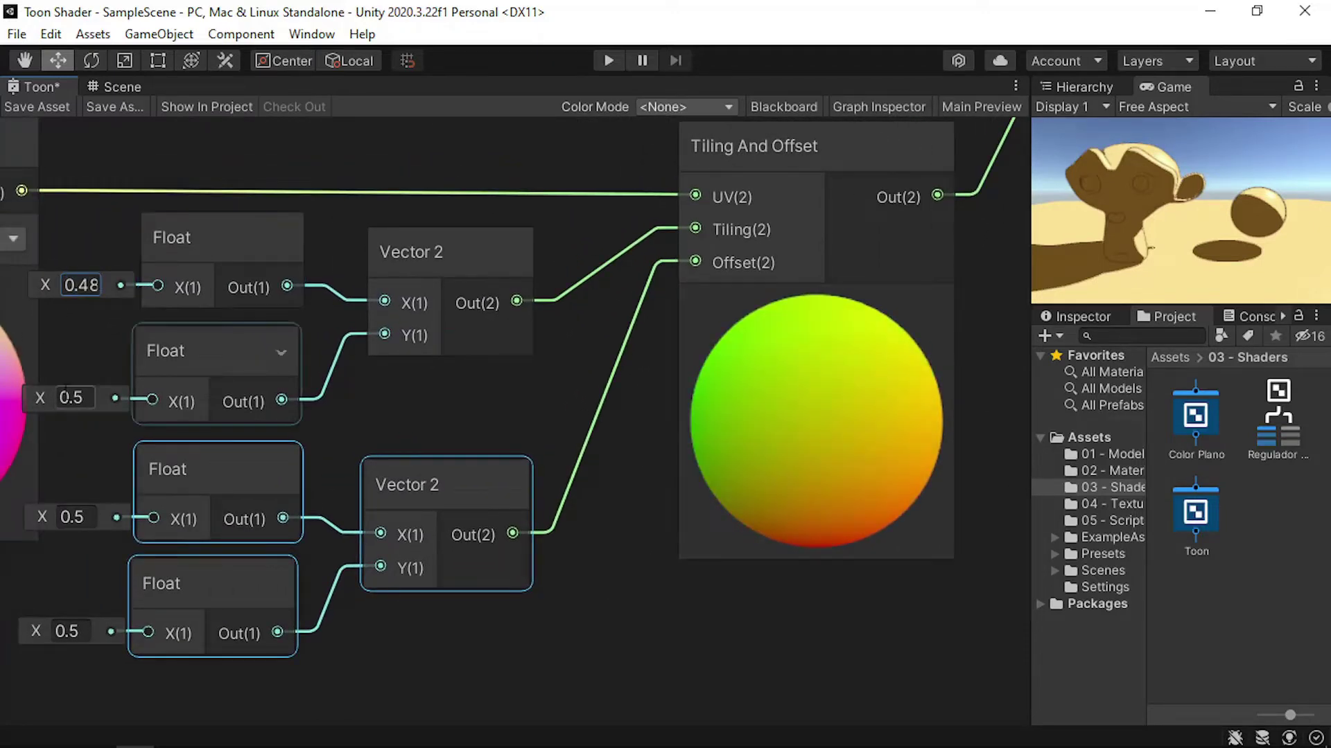
pyautogui.write('0.48')
# Zoom around the Sample Texture 2D preview to check the tiled matcap
pyautogui.scroll(-5, 319, 270)
pyautogui.moveTo(413, 272); pyautogui.dragTo(163, 240, button='middle')
pyautogui.scroll(3, 554, 332)
pyautogui.scroll(3, 555, 335)
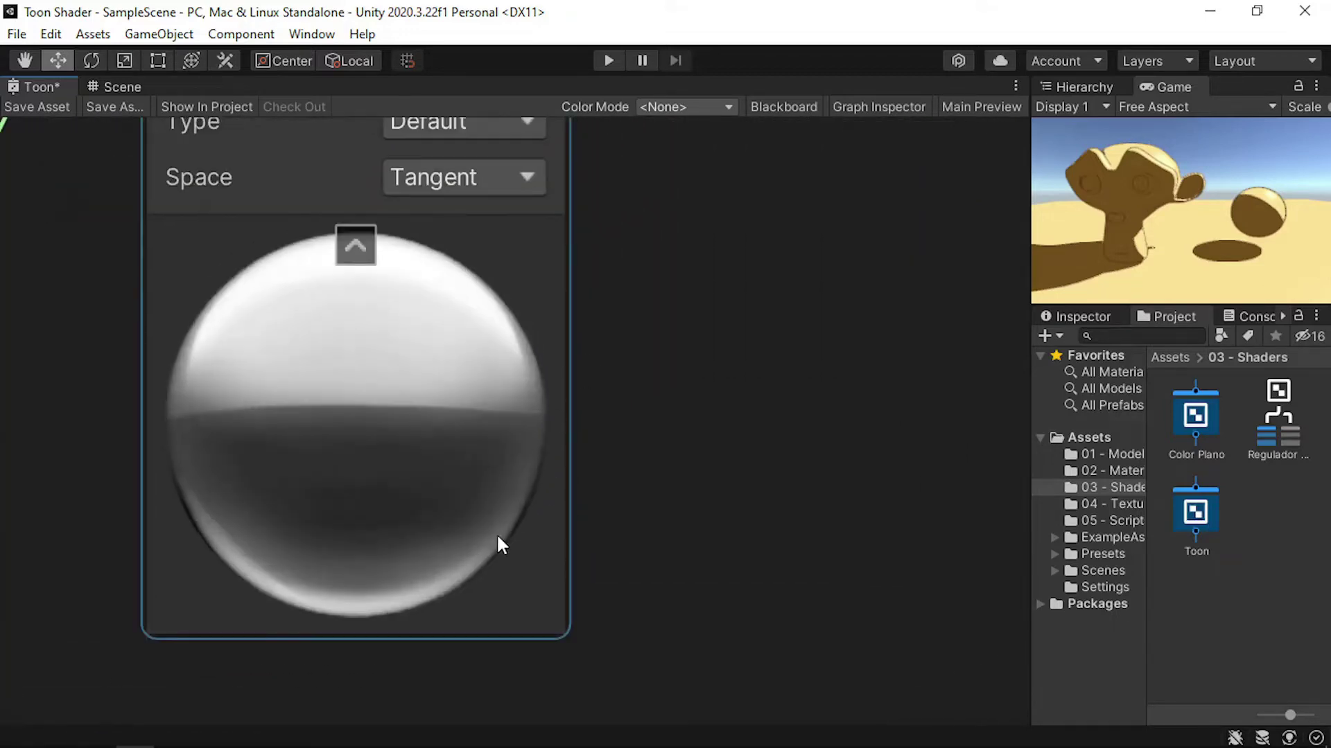
pyautogui.scroll(2, 561, 520)
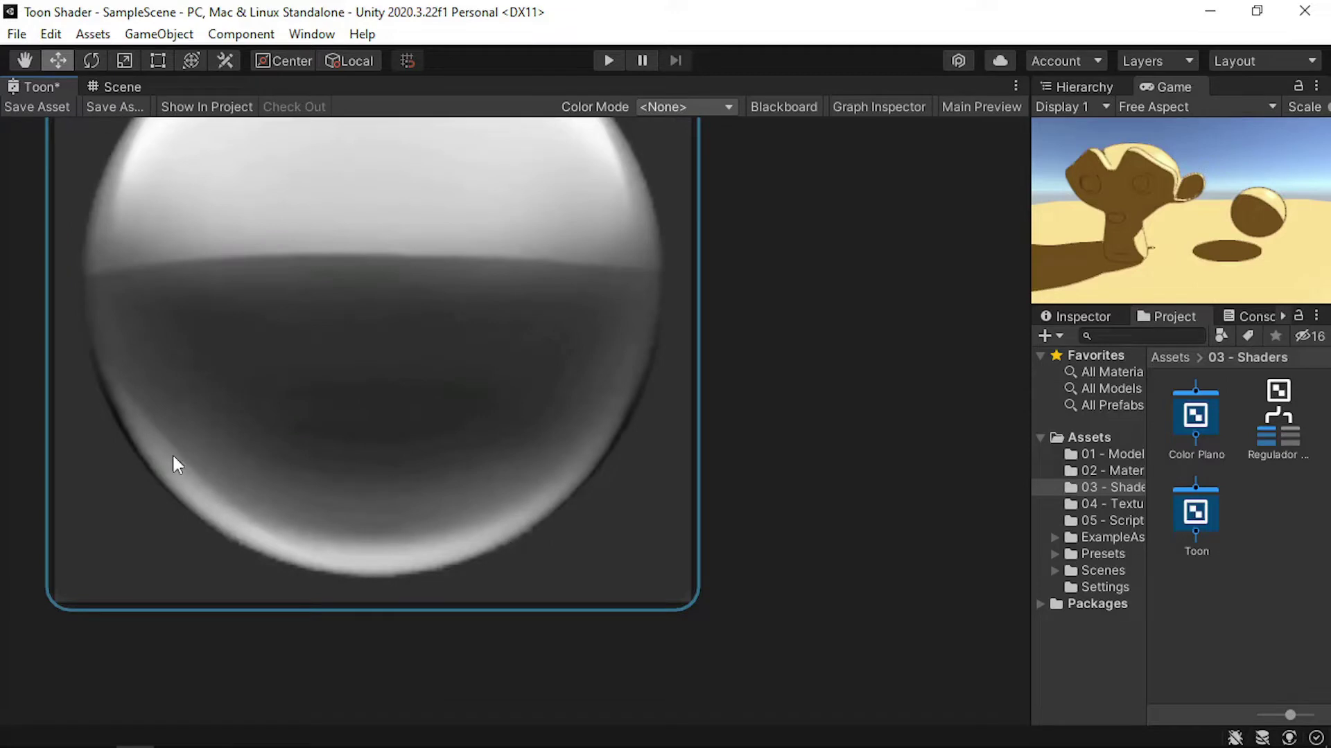
pyautogui.scroll(-3, 544, 392)
pyautogui.scroll(-2, 437, 380)
pyautogui.scroll(-2, 438, 380)
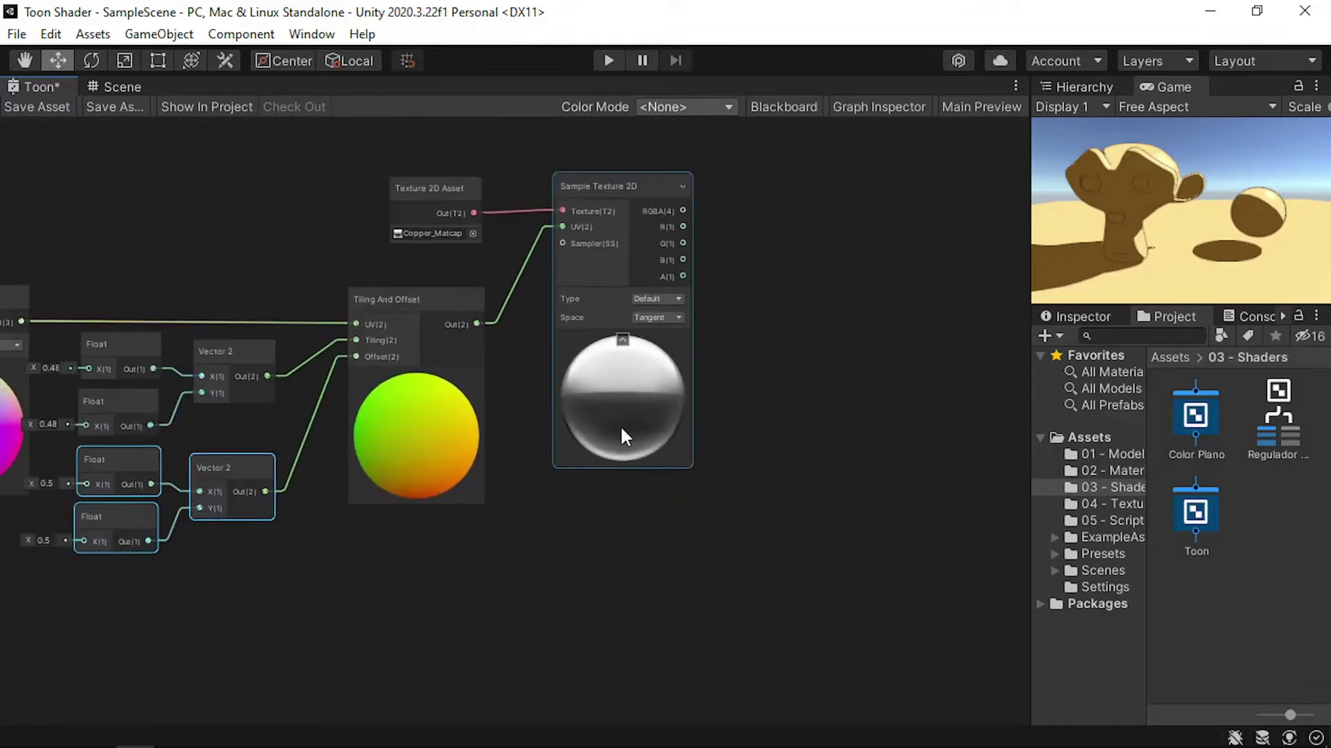
pyautogui.scroll(-2, 680, 452)
# Wire the Sample Texture 2D RGBA into the Lerp and save the shader
pyautogui.scroll(-1, 683, 463)
pyautogui.moveTo(721, 436); pyautogui.dragTo(410, 301, button='middle')
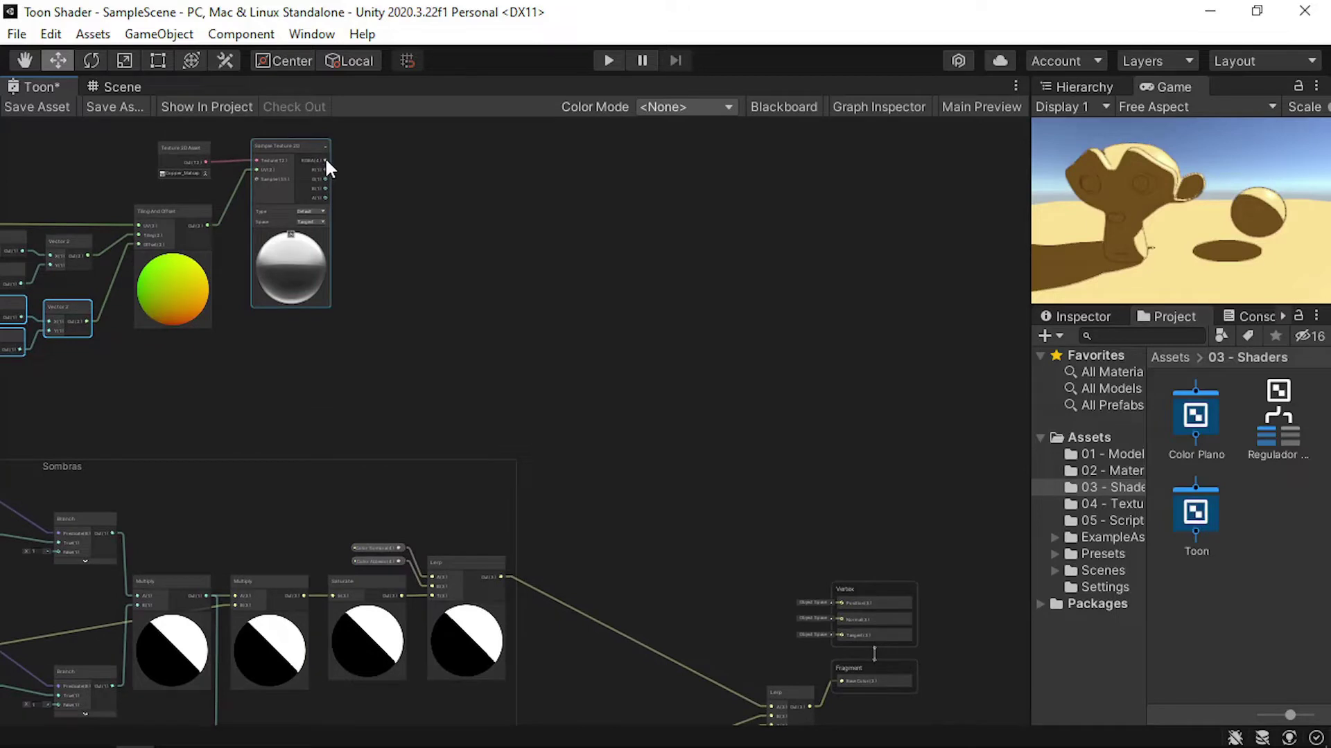
pyautogui.moveTo(326, 170)
pyautogui.mouseDown()
pyautogui.moveTo(834, 635)
pyautogui.moveTo(824, 567)
pyautogui.mouseUp()
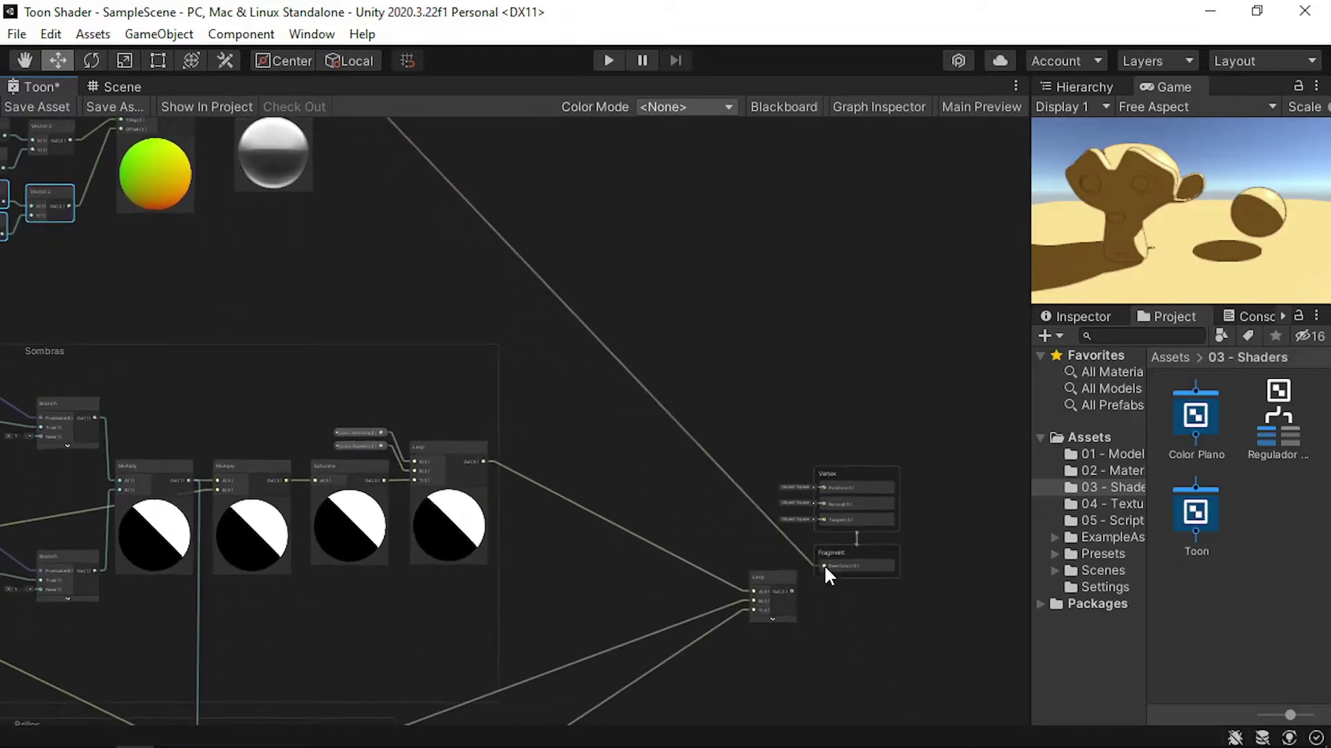
pyautogui.click(33, 111)
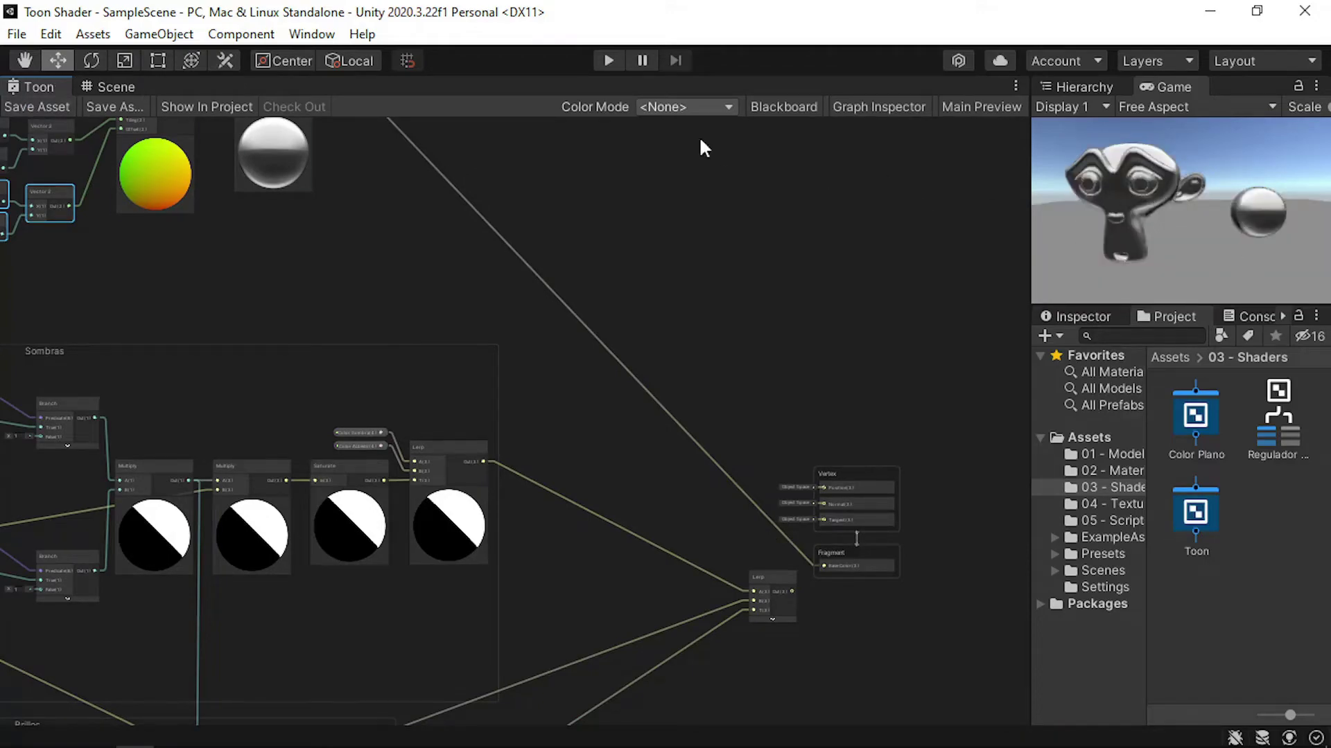
# Orbit the Scene view to inspect the matcap shading on the monkey's face
pyautogui.click(89, 86)
pyautogui.moveTo(589, 226)
pyautogui.keyDown('alt'); pyautogui.mouseDown()
pyautogui.moveTo(1064, 364)
pyautogui.moveTo(526, 337)
pyautogui.mouseUp(); pyautogui.keyUp('alt')
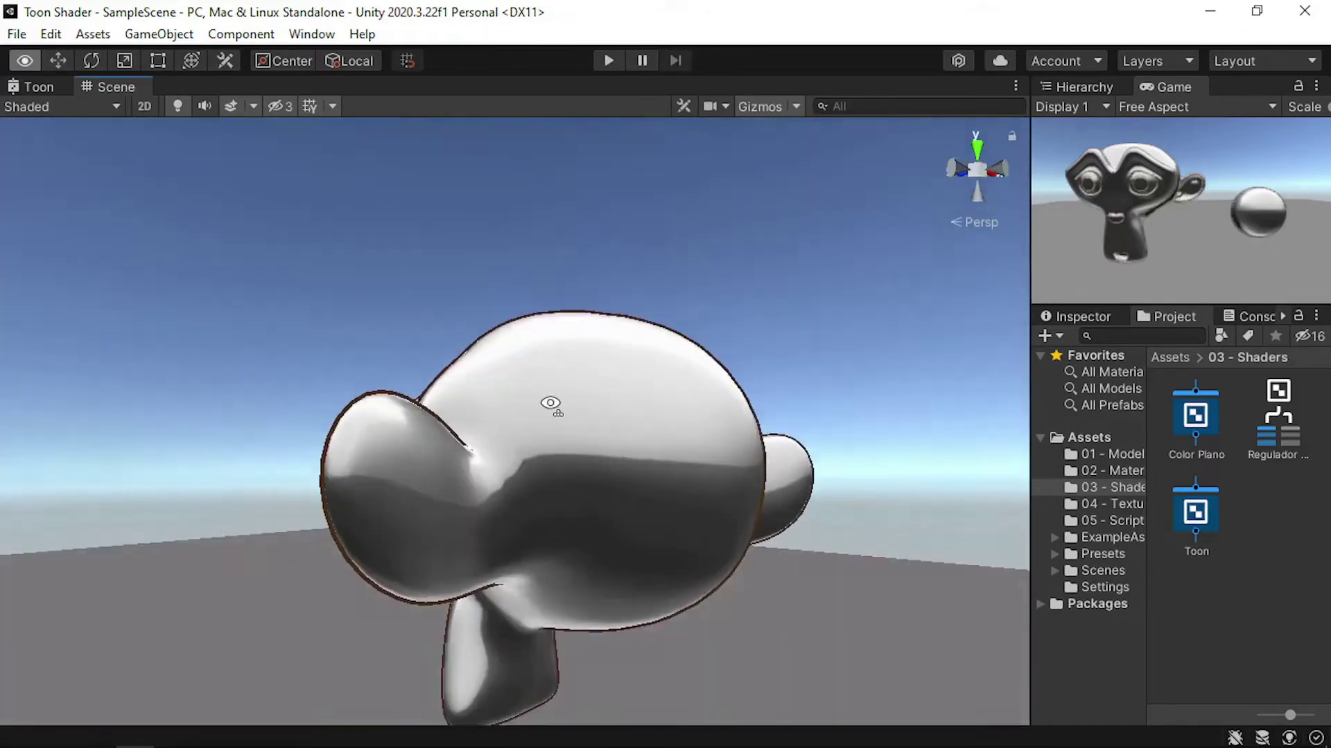
pyautogui.keyDown('alt'); pyautogui.moveTo(527, 337); pyautogui.dragTo(564, 475); pyautogui.keyUp('alt')
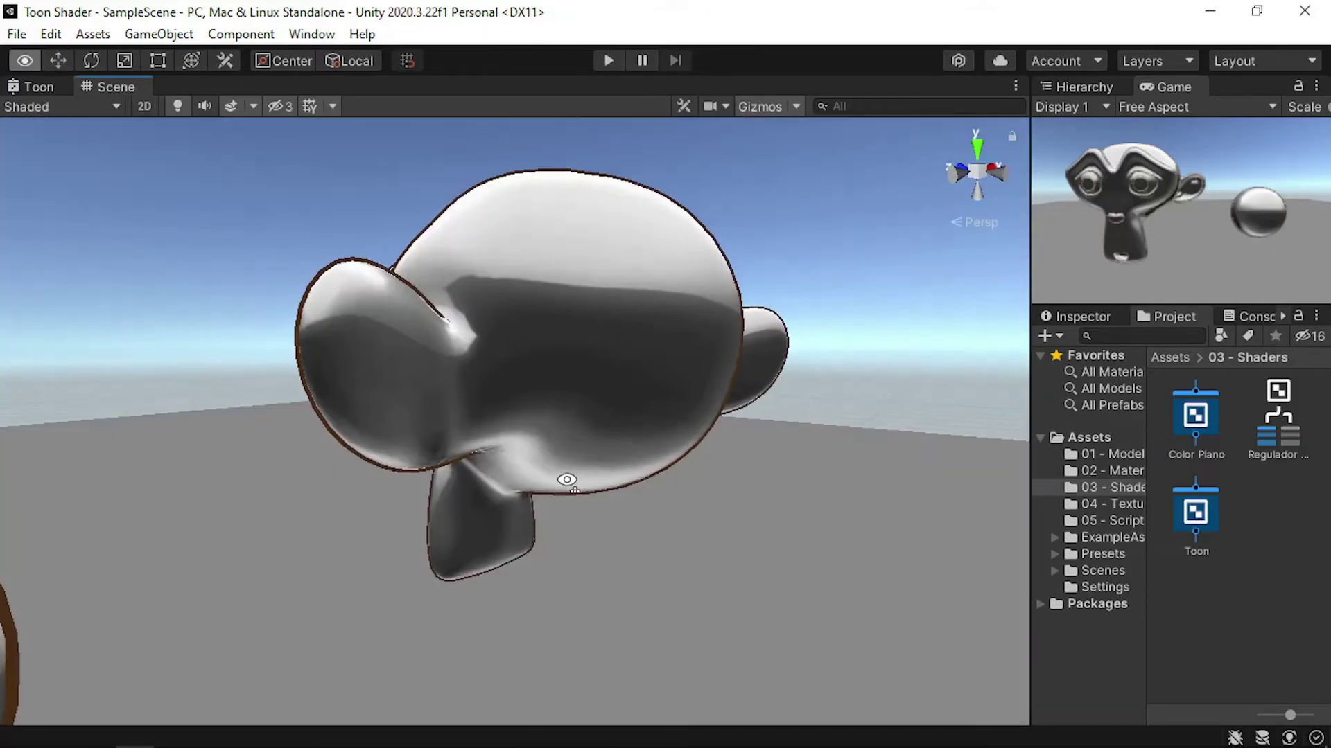
pyautogui.scroll(5, 788, 429)
pyautogui.keyDown('alt'); pyautogui.moveTo(788, 429); pyautogui.dragTo(877, 483); pyautogui.keyUp('alt')
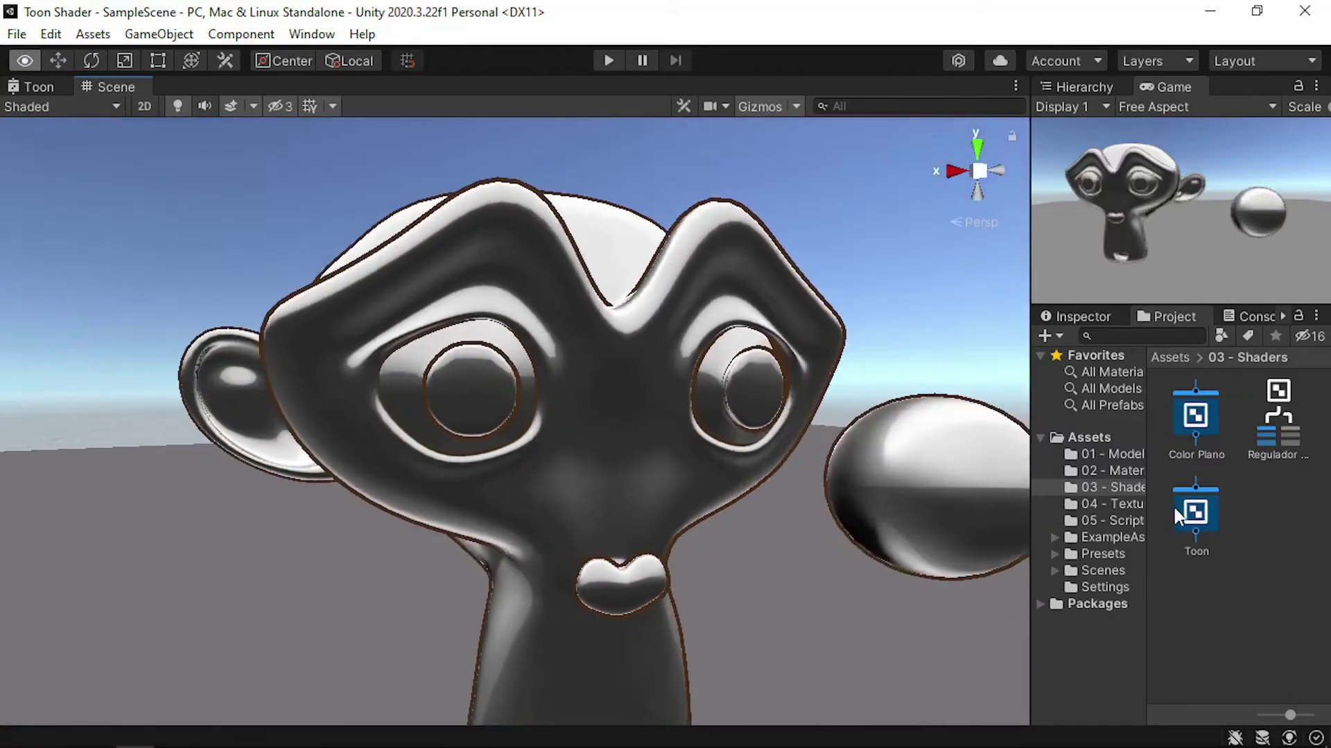
pyautogui.keyDown('alt'); pyautogui.moveTo(877, 483); pyautogui.dragTo(1067, 506); pyautogui.keyUp('alt')
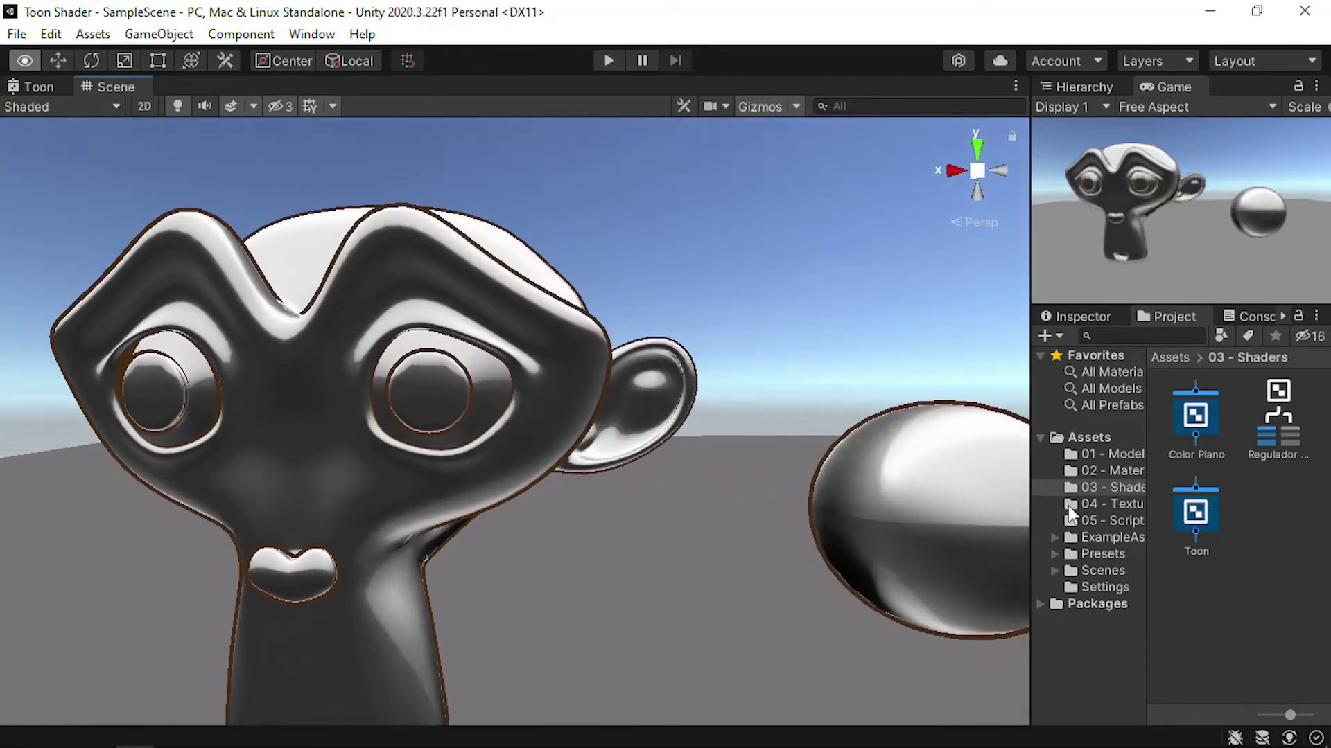
# Back in the Toon graph, add a Lerp node on a wire from the matcap sample
pyautogui.click(40, 86)
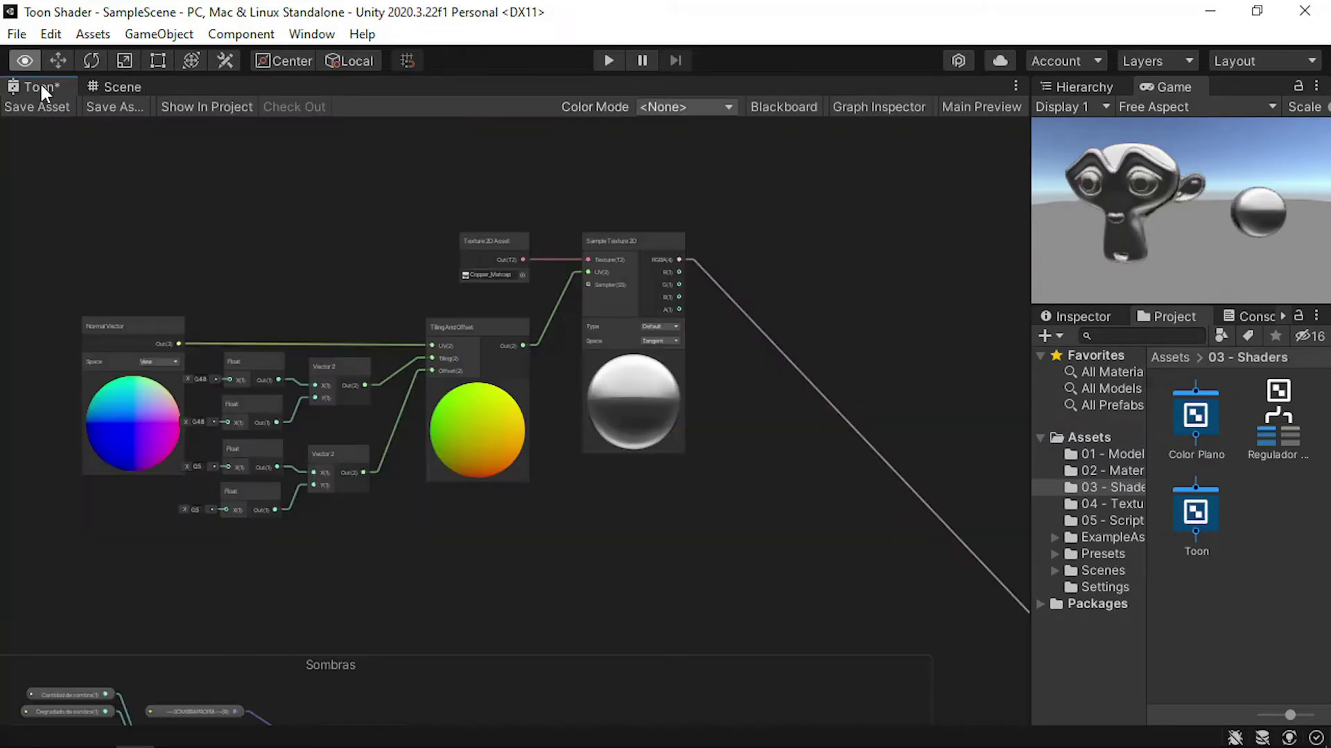
pyautogui.moveTo(768, 431); pyautogui.dragTo(497, 293, button='middle')
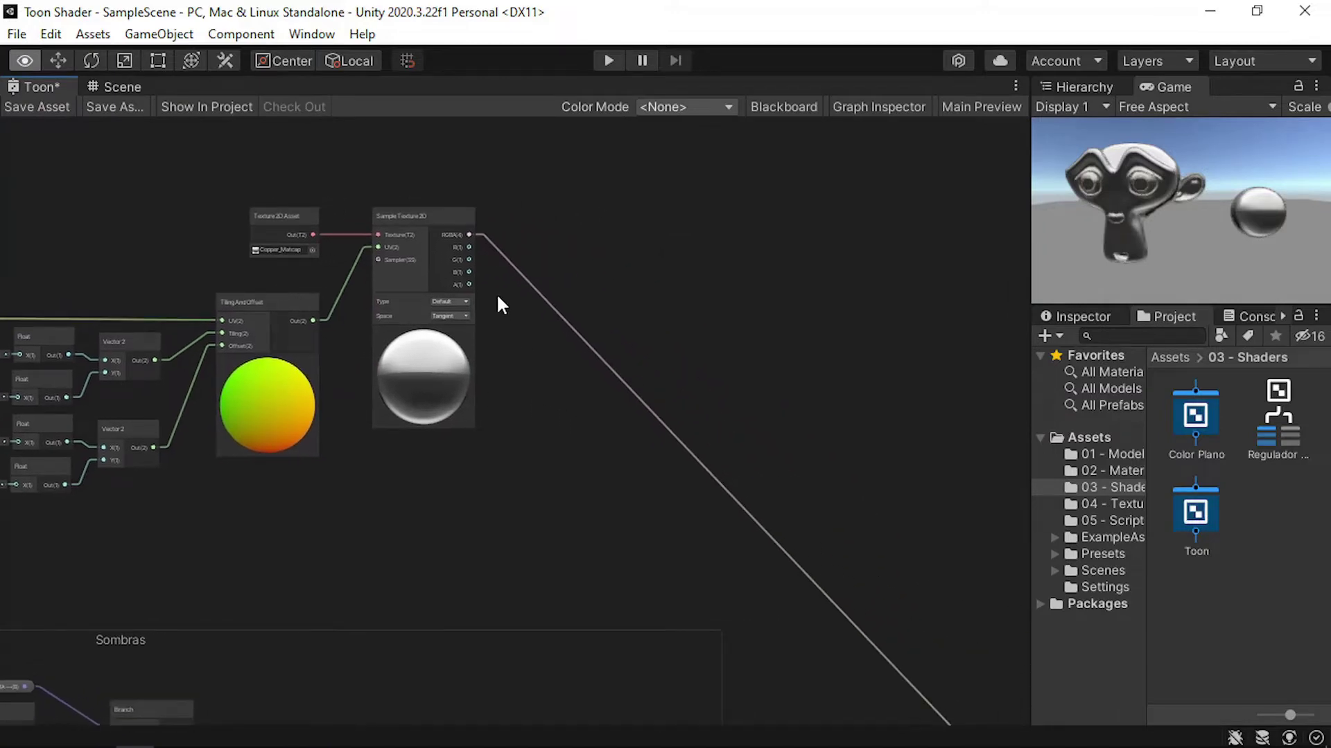
pyautogui.scroll(-3, 496, 293)
pyautogui.moveTo(559, 353); pyautogui.dragTo(548, 341, button='middle')
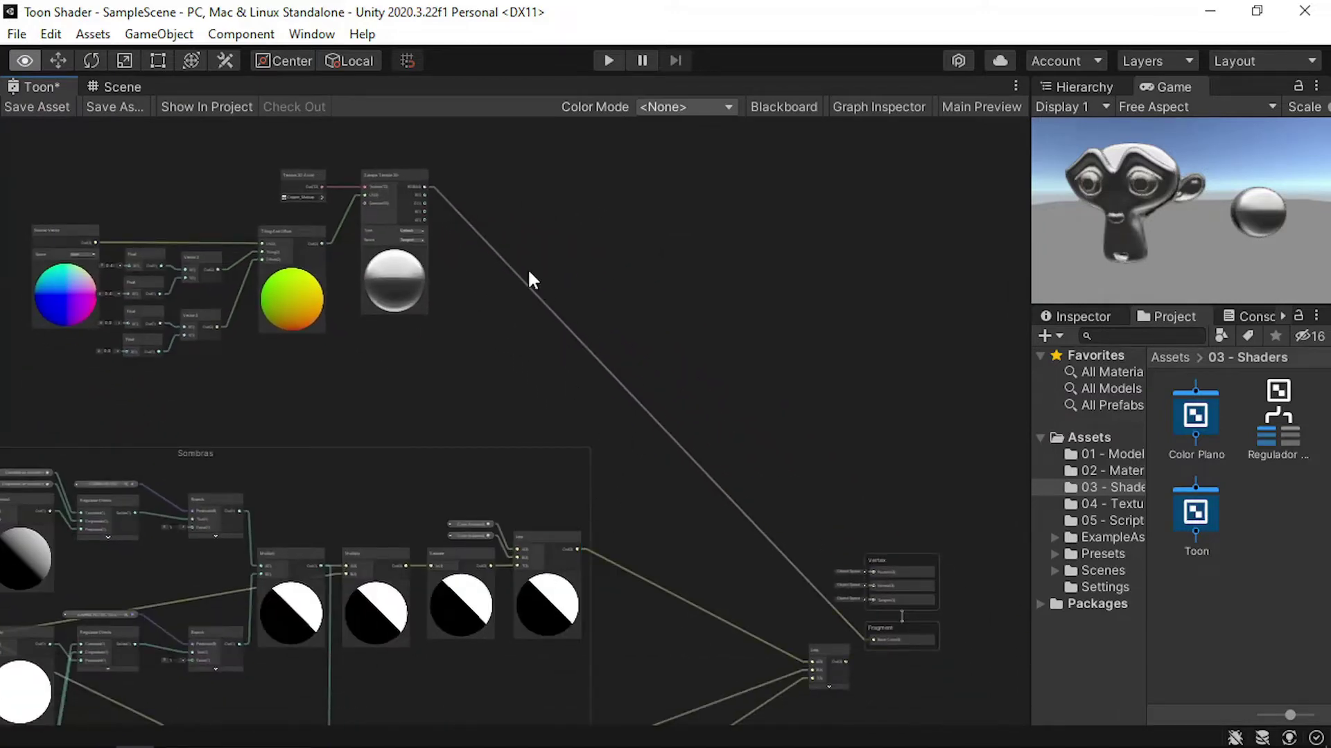
pyautogui.moveTo(424, 187)
pyautogui.mouseDown()
pyautogui.moveTo(599, 373)
pyautogui.moveTo(624, 443)
pyautogui.mouseUp()
pyautogui.write('l')
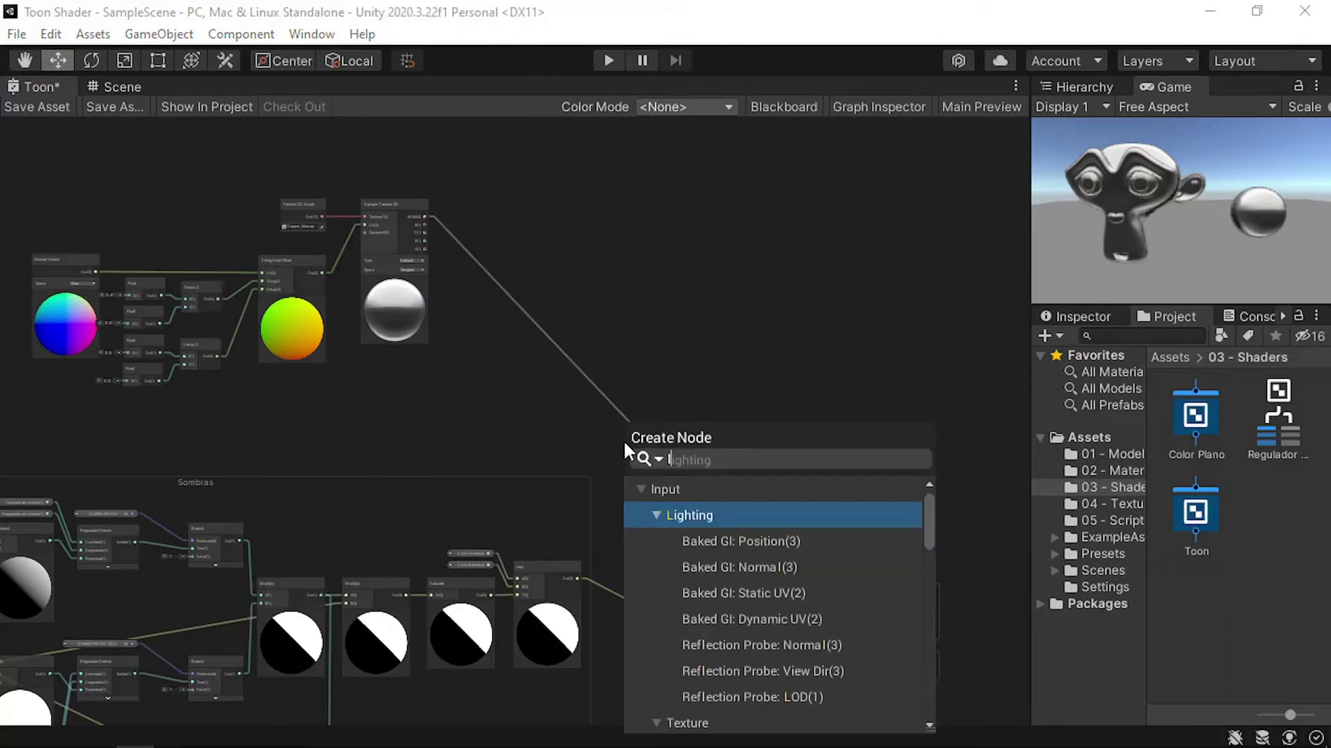
pyautogui.write('erp')
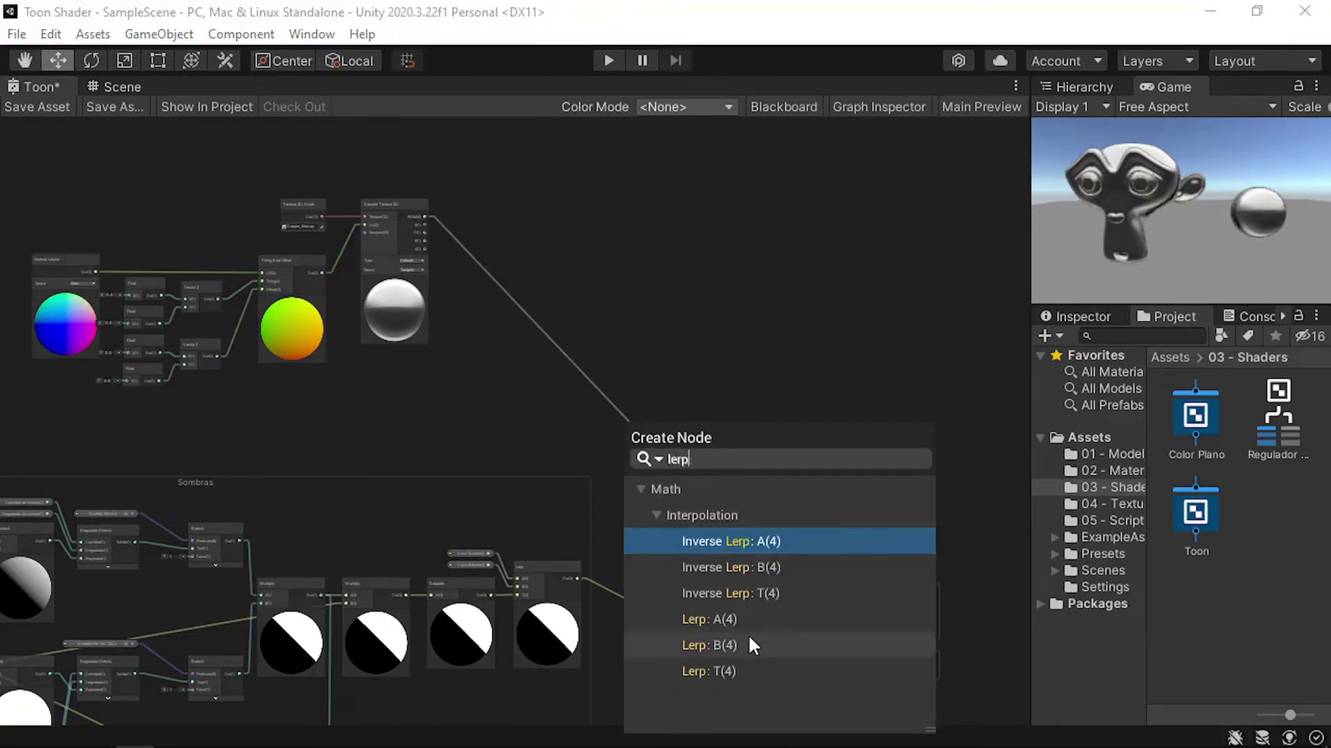
pyautogui.click(742, 644)
pyautogui.click(742, 644)
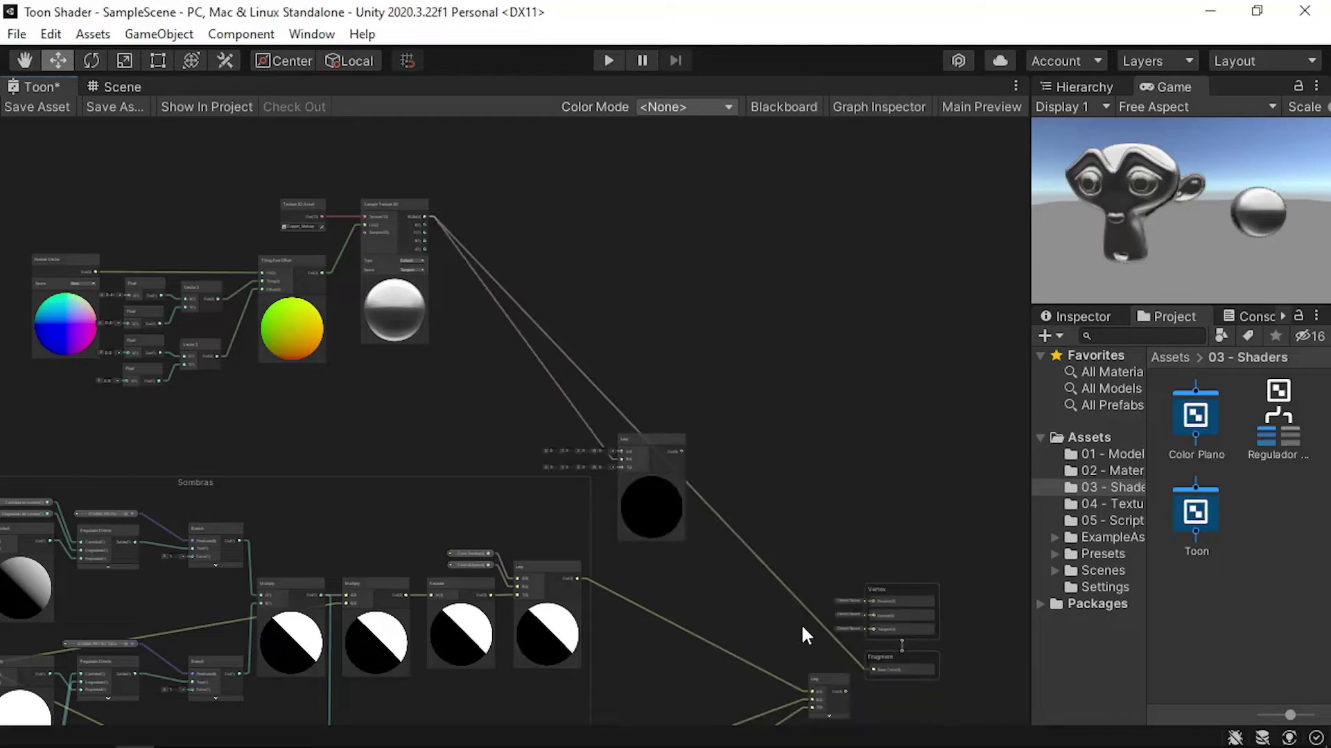
# Connect the Sombras shadow colour blend into the new Lerp's A input
pyautogui.scroll(3, 675, 602)
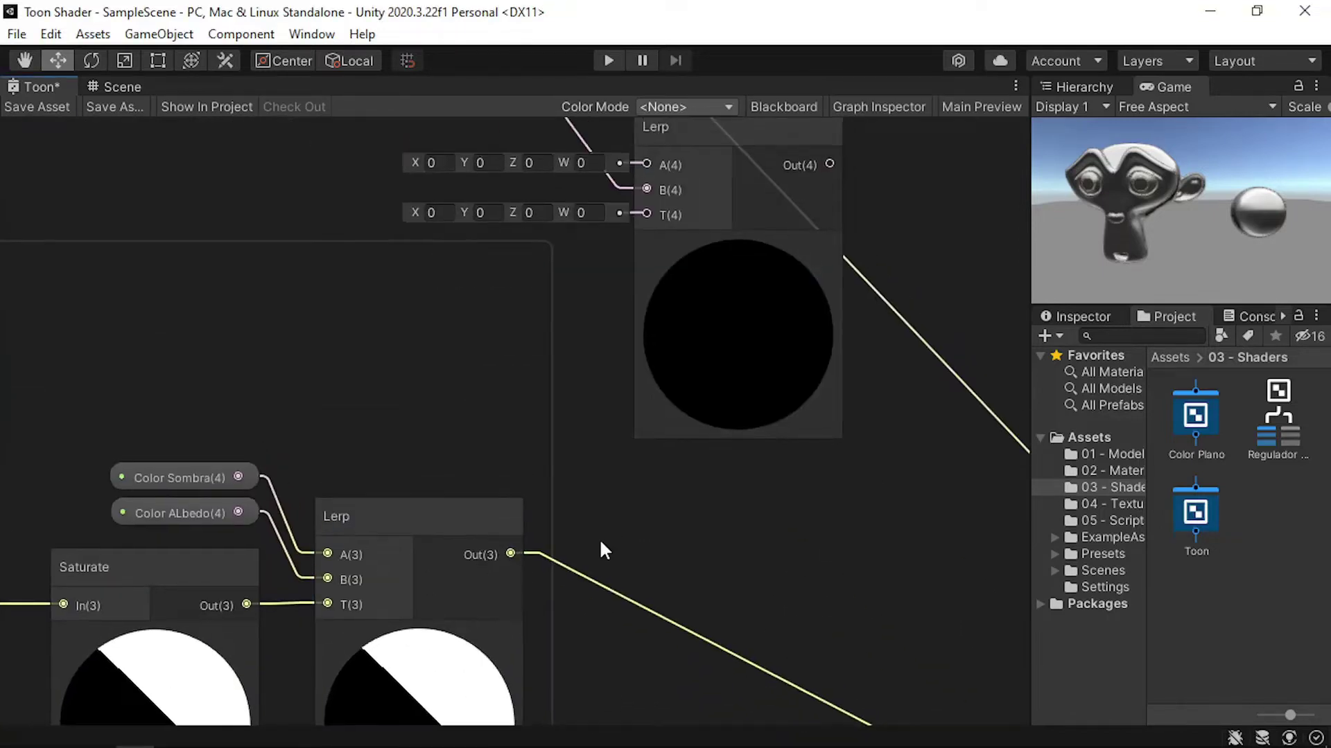
pyautogui.scroll(-3, 501, 651)
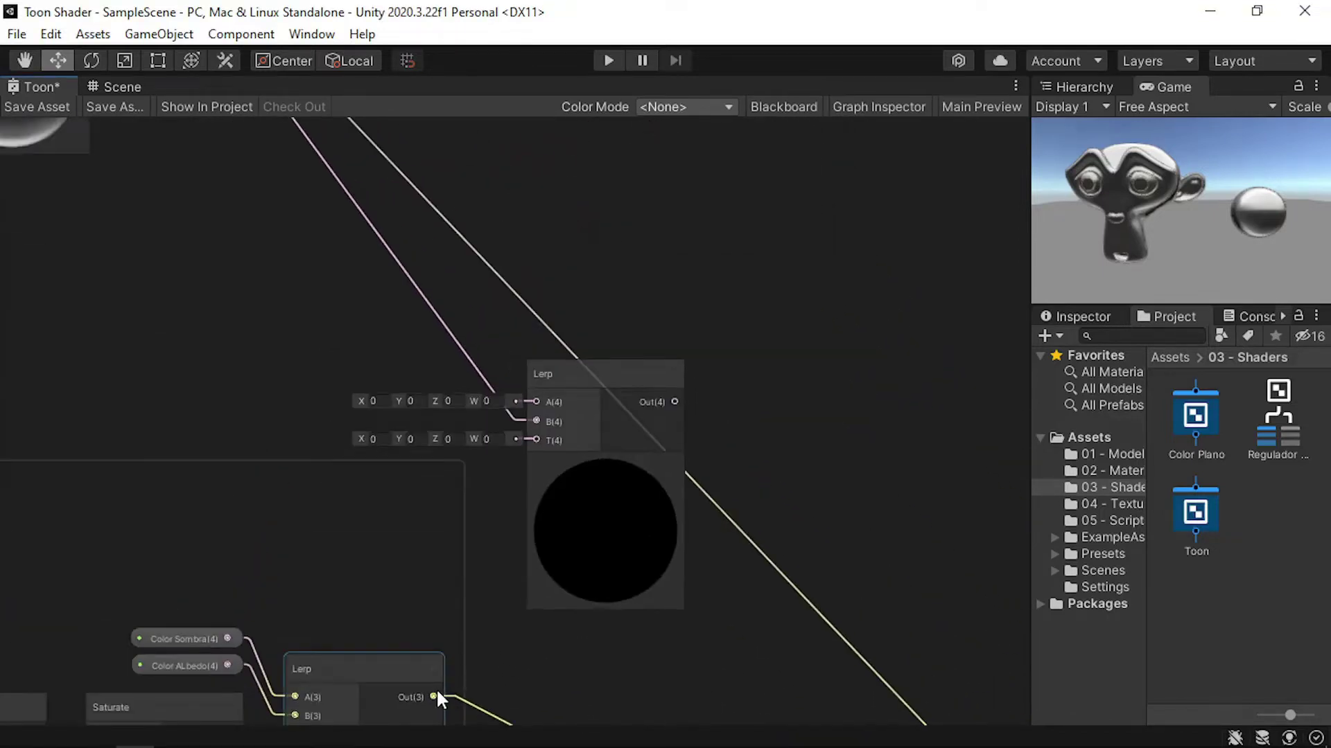
pyautogui.moveTo(436, 694)
pyautogui.mouseDown()
pyautogui.moveTo(536, 383)
pyautogui.moveTo(297, 343)
pyautogui.mouseUp()
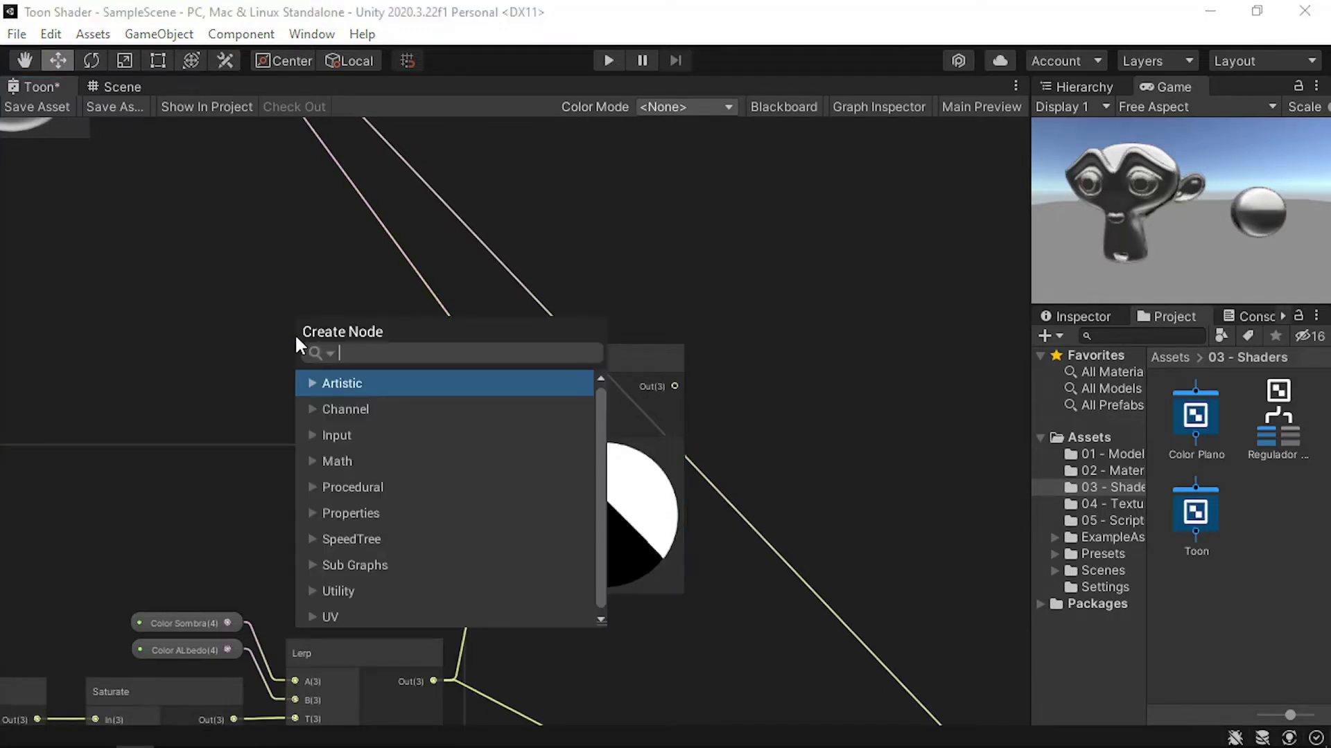
# Drive the Lerp's T with a Float node set to 0.5
pyautogui.write('float')
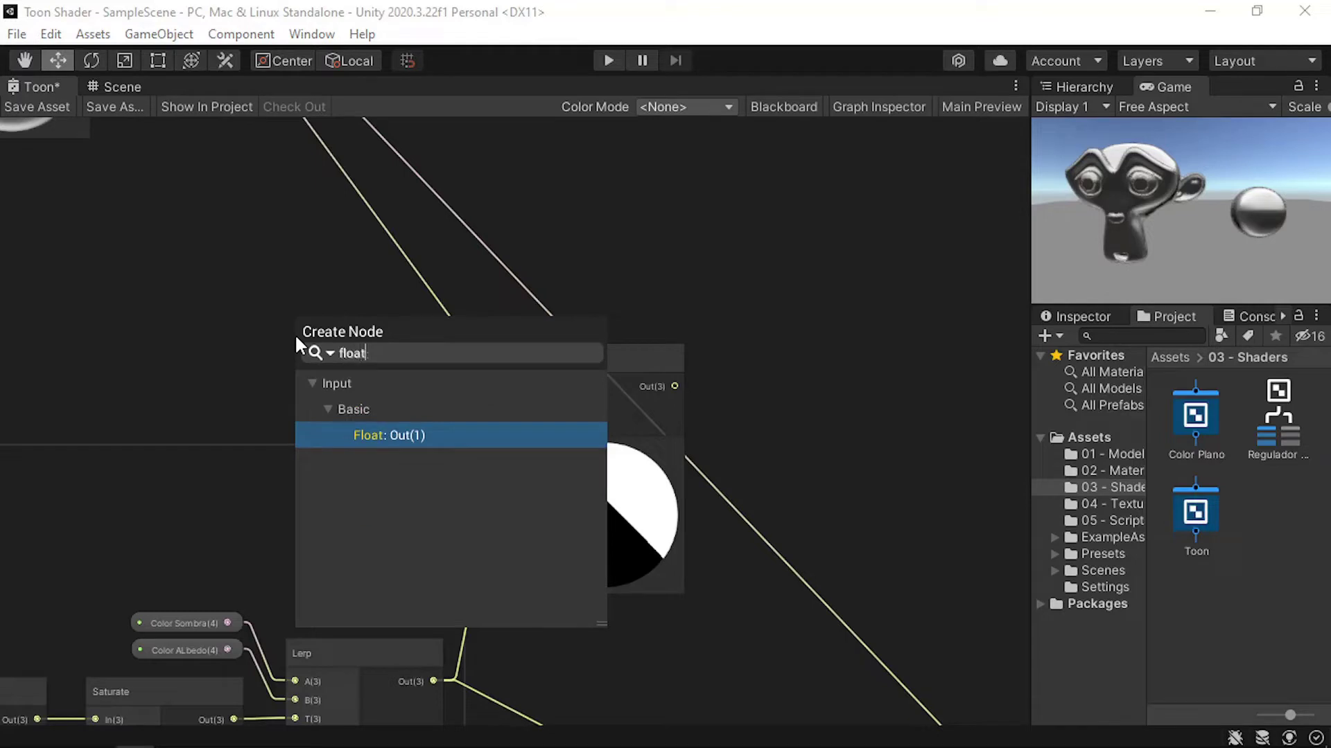
pyautogui.press('Return')
pyautogui.click(173, 354)
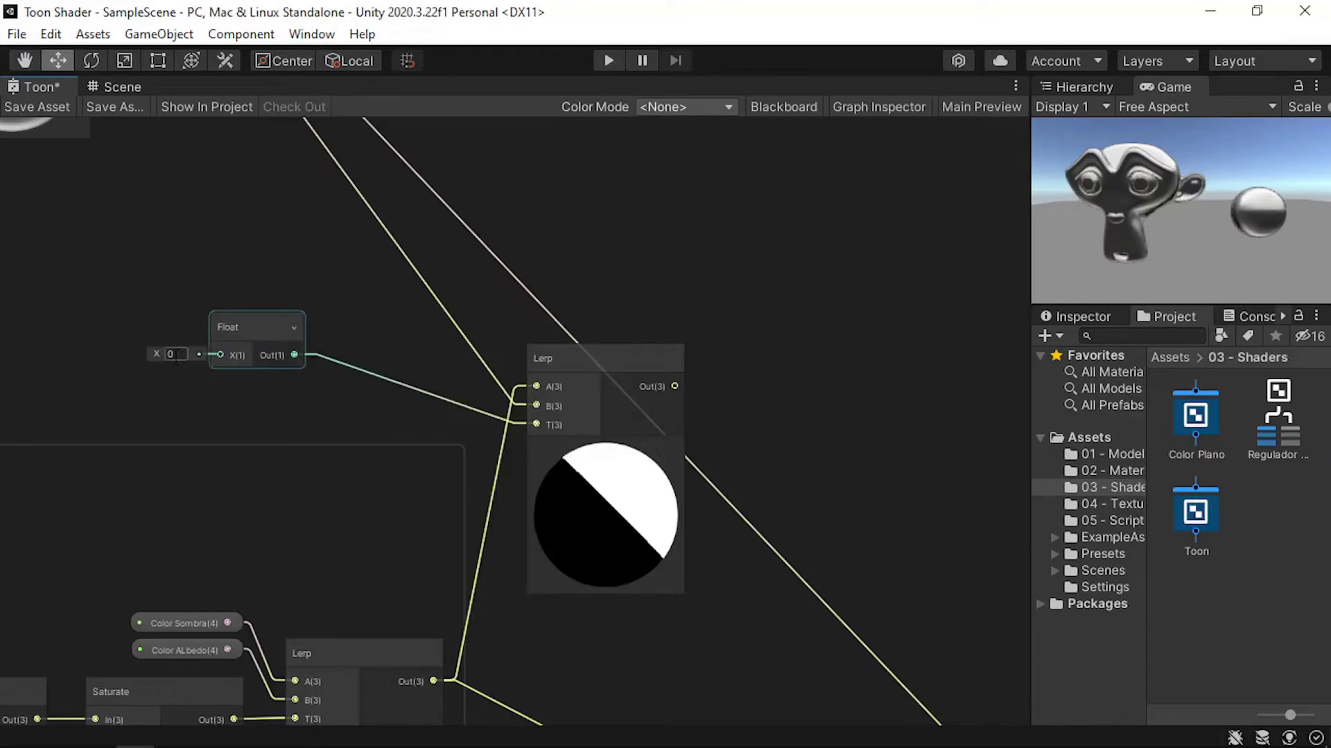
pyautogui.moveTo(160, 348); pyautogui.dragTo(190, 347)
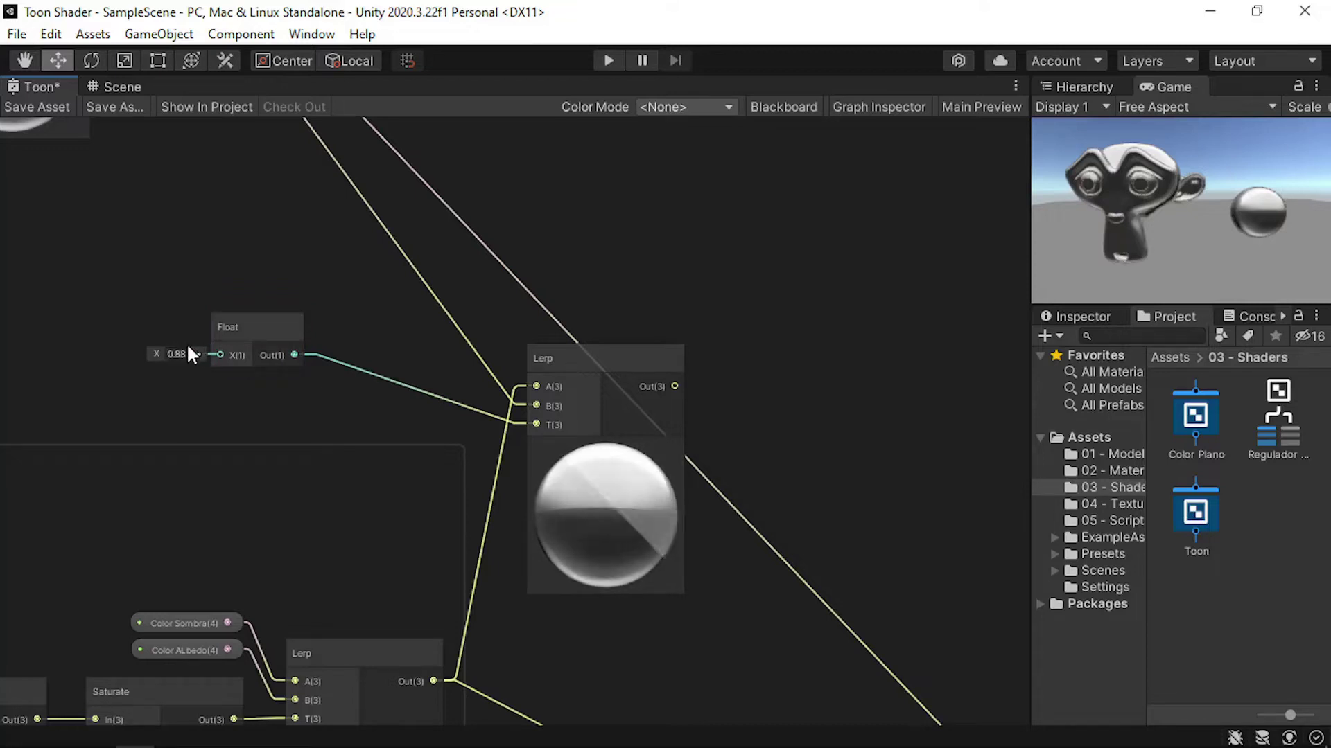
pyautogui.moveTo(190, 346); pyautogui.dragTo(184, 343)
pyautogui.click(176, 354)
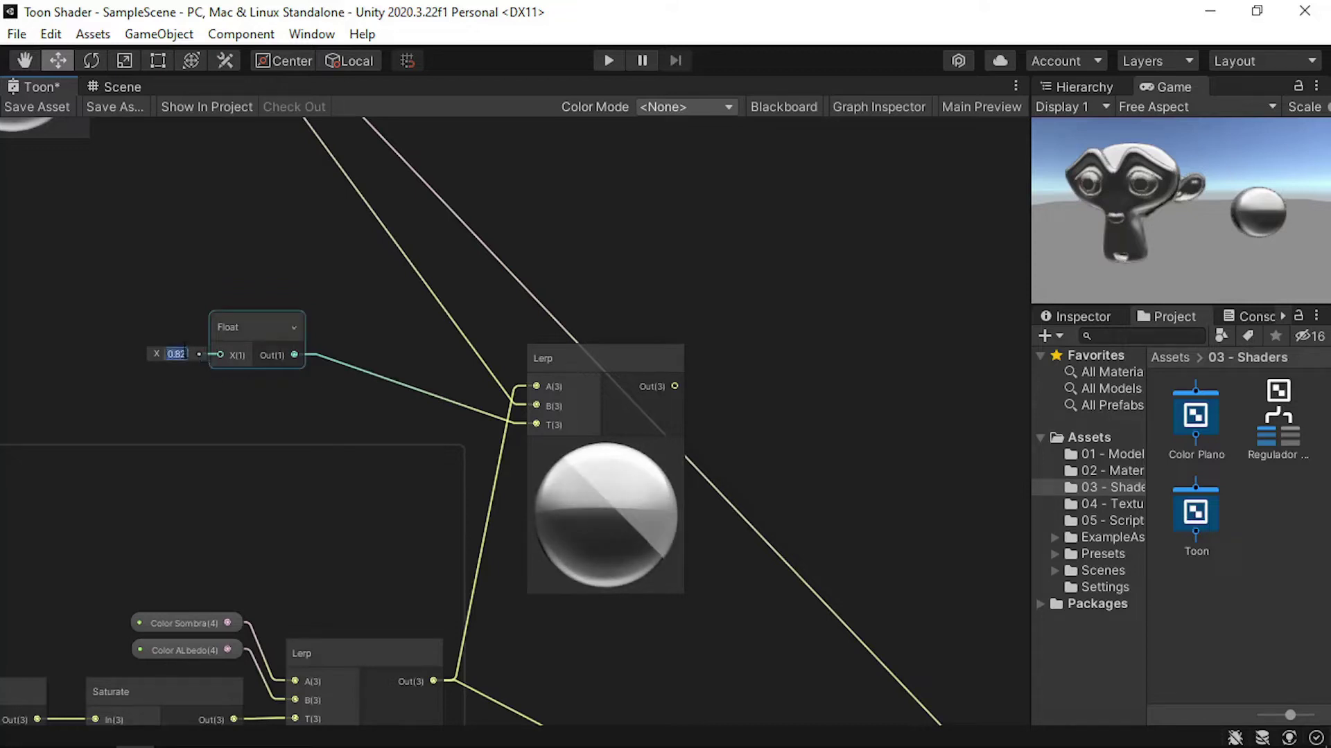
pyautogui.write('0.5')
# Send the Lerp output to Fragment Base Color and save the shader
pyautogui.scroll(-1, 853, 481)
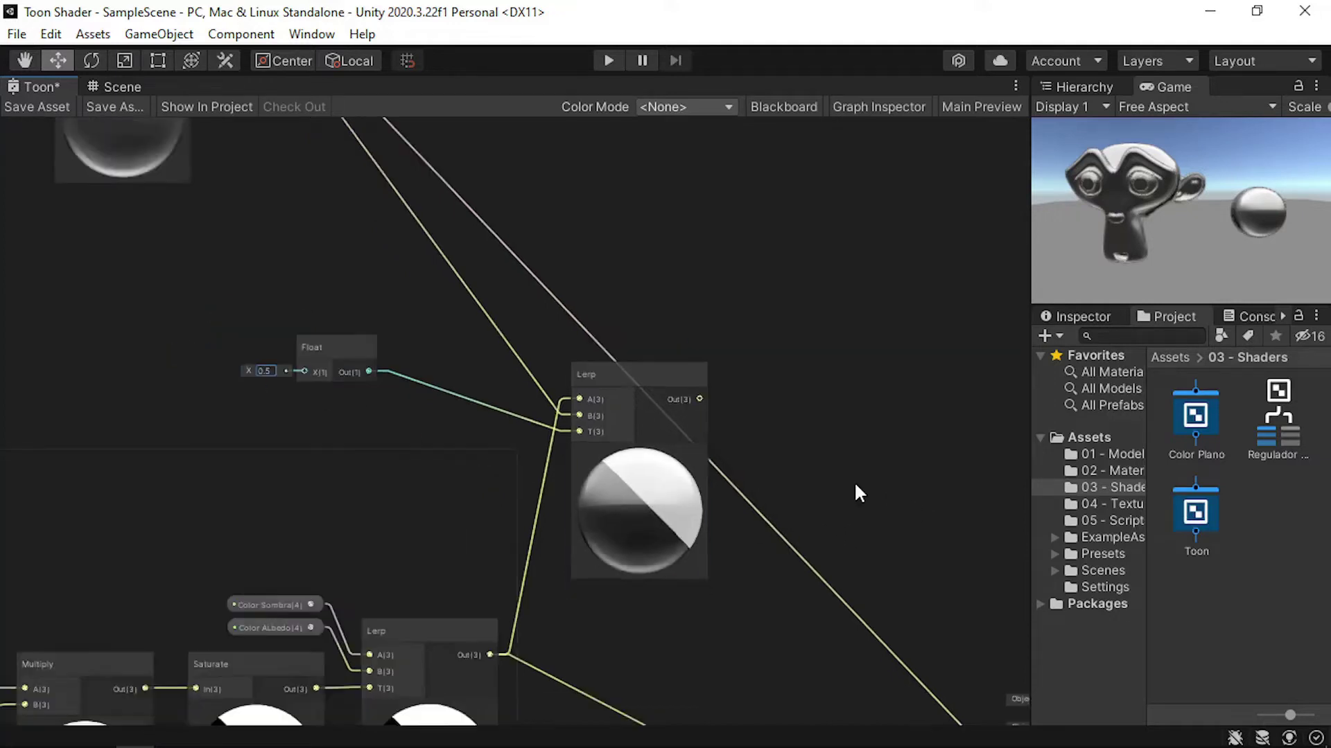
pyautogui.scroll(-3, 825, 469)
pyautogui.scroll(3, 500, 384)
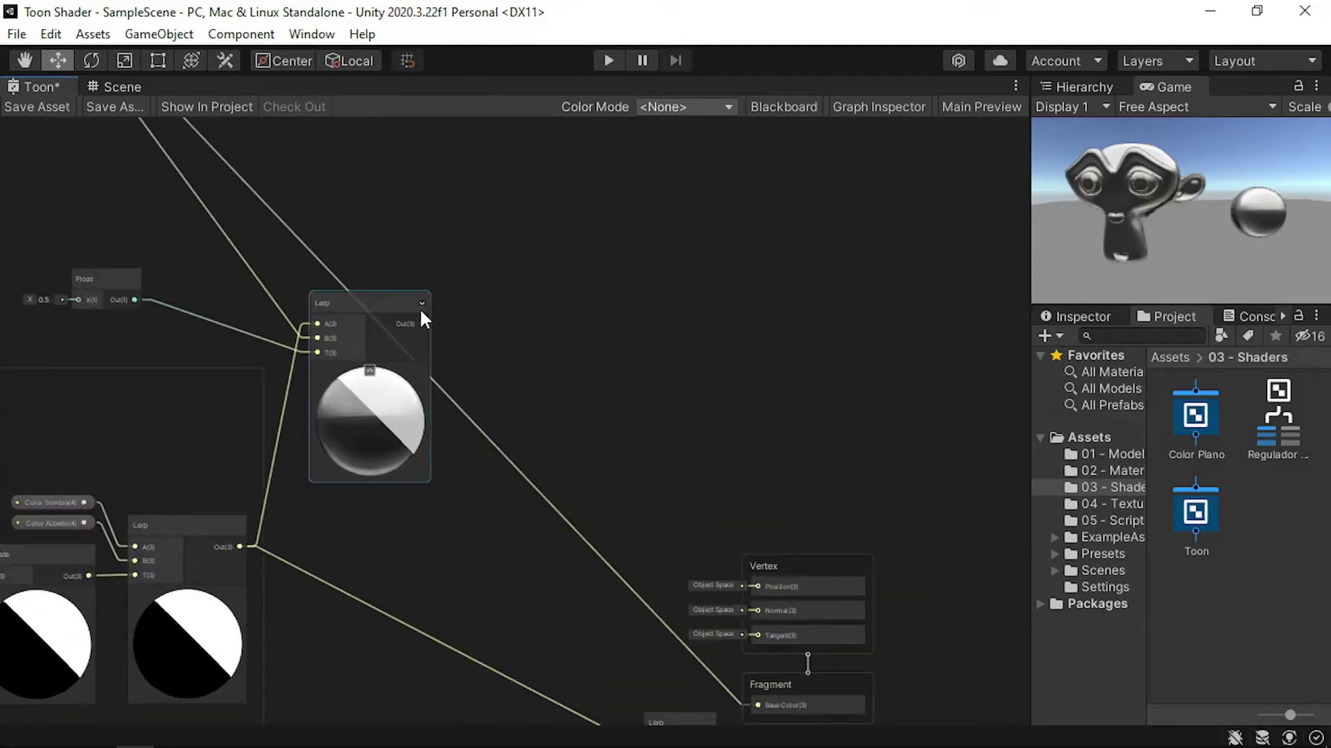
pyautogui.moveTo(422, 325); pyautogui.dragTo(758, 580)
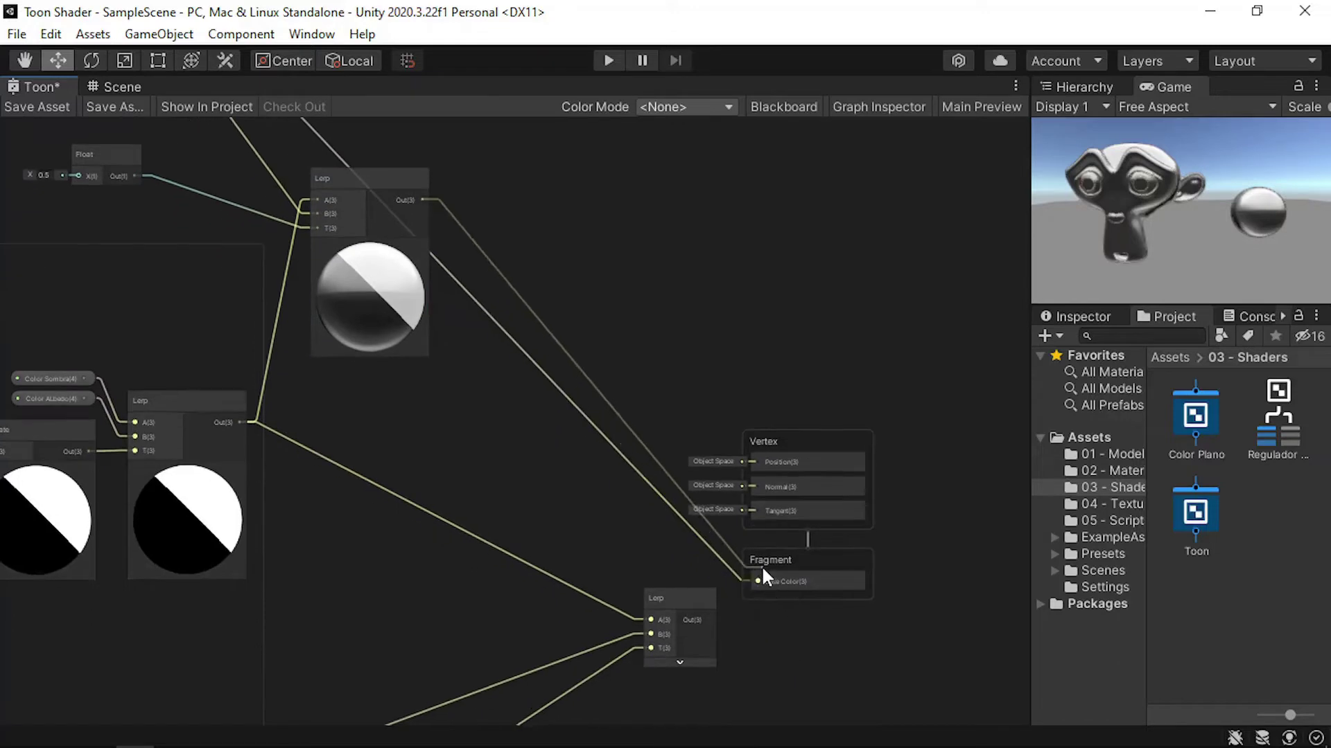
pyautogui.click(50, 106)
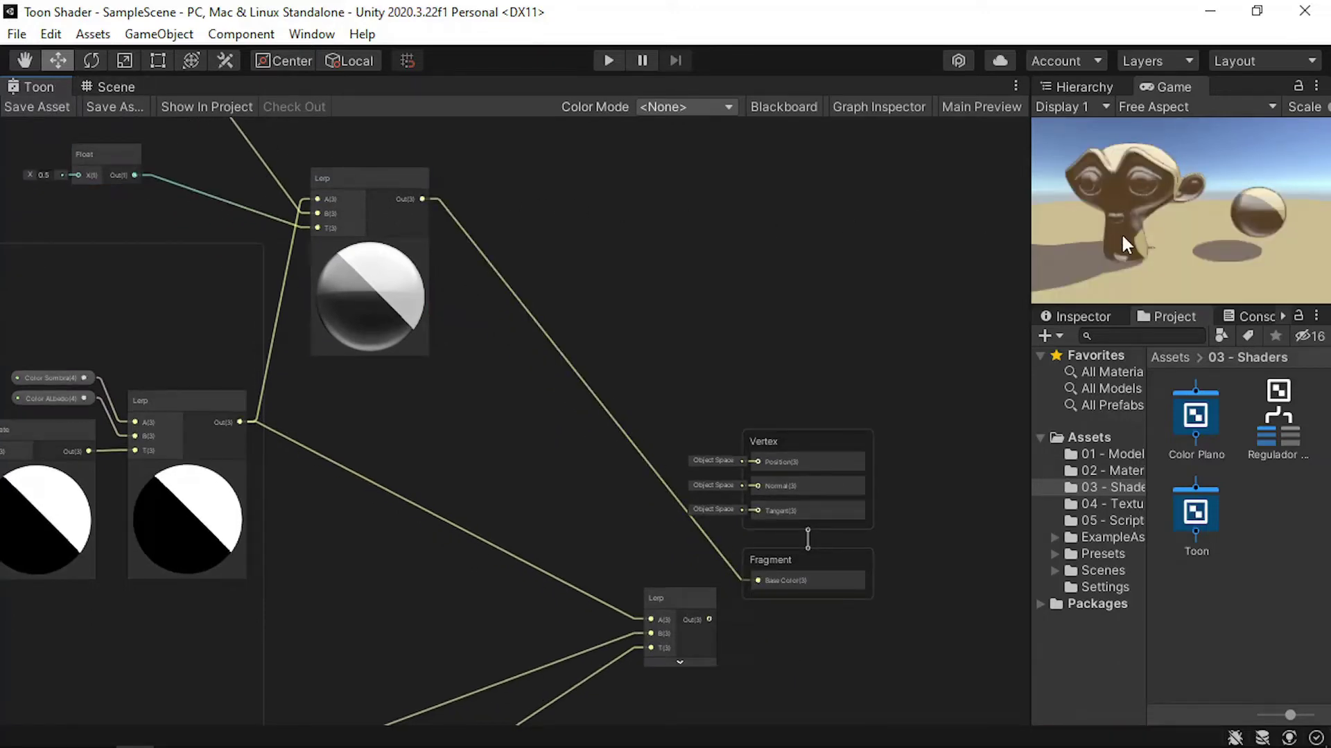
pyautogui.click(110, 86)
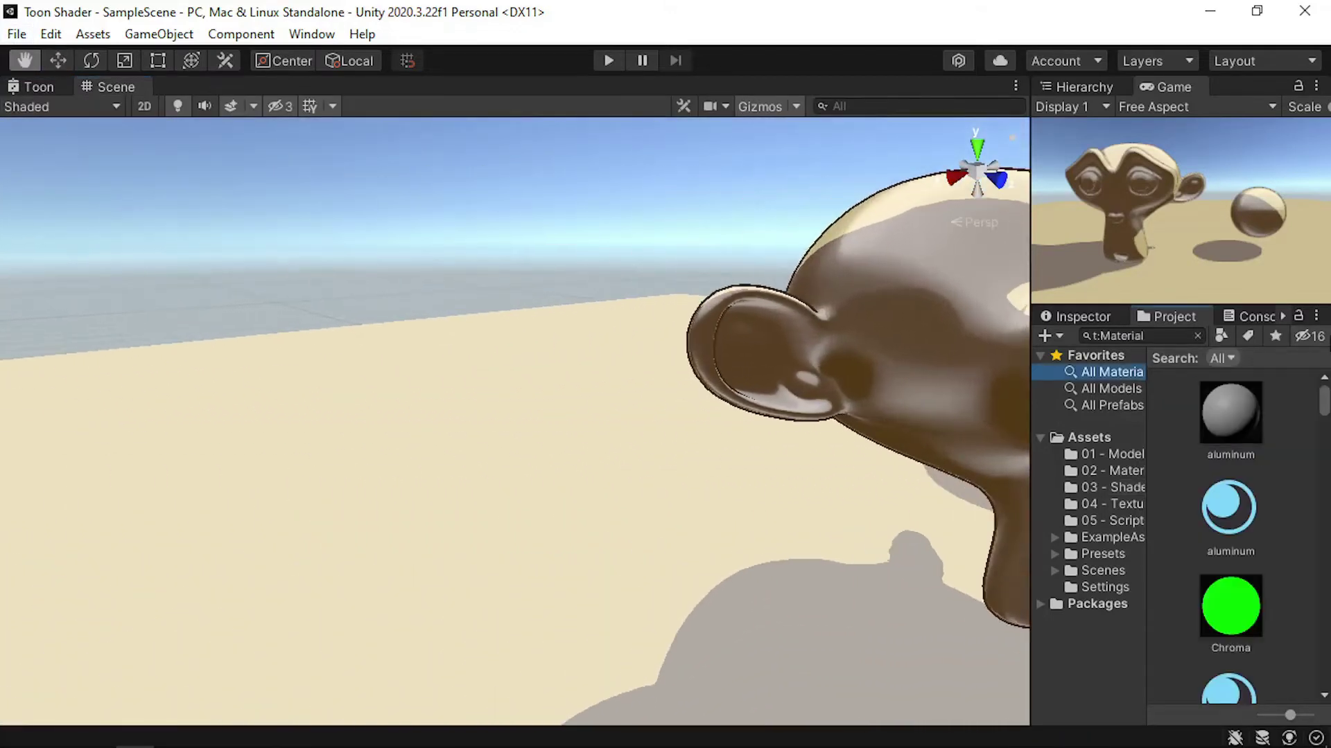
# Orbit around the copper-toned monkey from back to front-left, then return to the Toon graph
pyautogui.moveTo(568, 358); pyautogui.dragTo(595, 354, button='right')
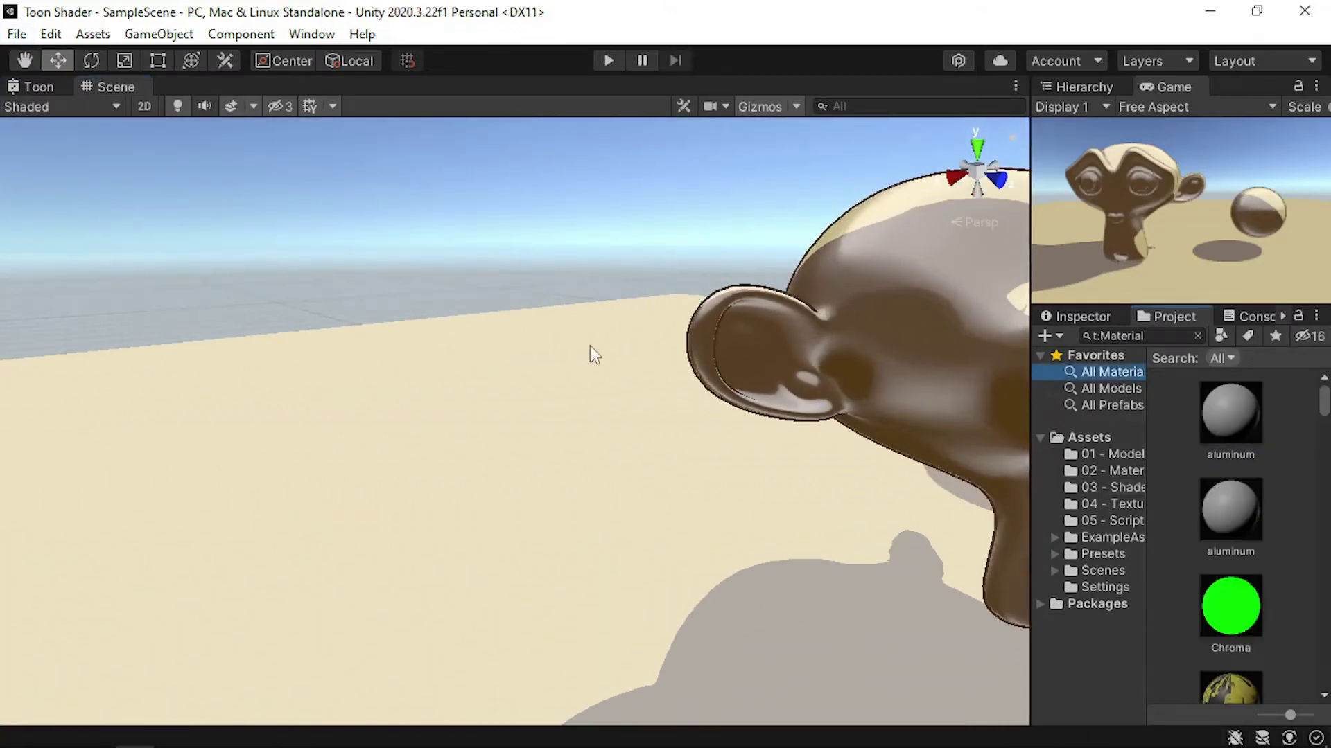
pyautogui.moveTo(594, 354)
pyautogui.keyDown('alt'); pyautogui.mouseDown()
pyautogui.moveTo(594, 437)
pyautogui.moveTo(551, 409)
pyautogui.mouseUp(); pyautogui.keyUp('alt')
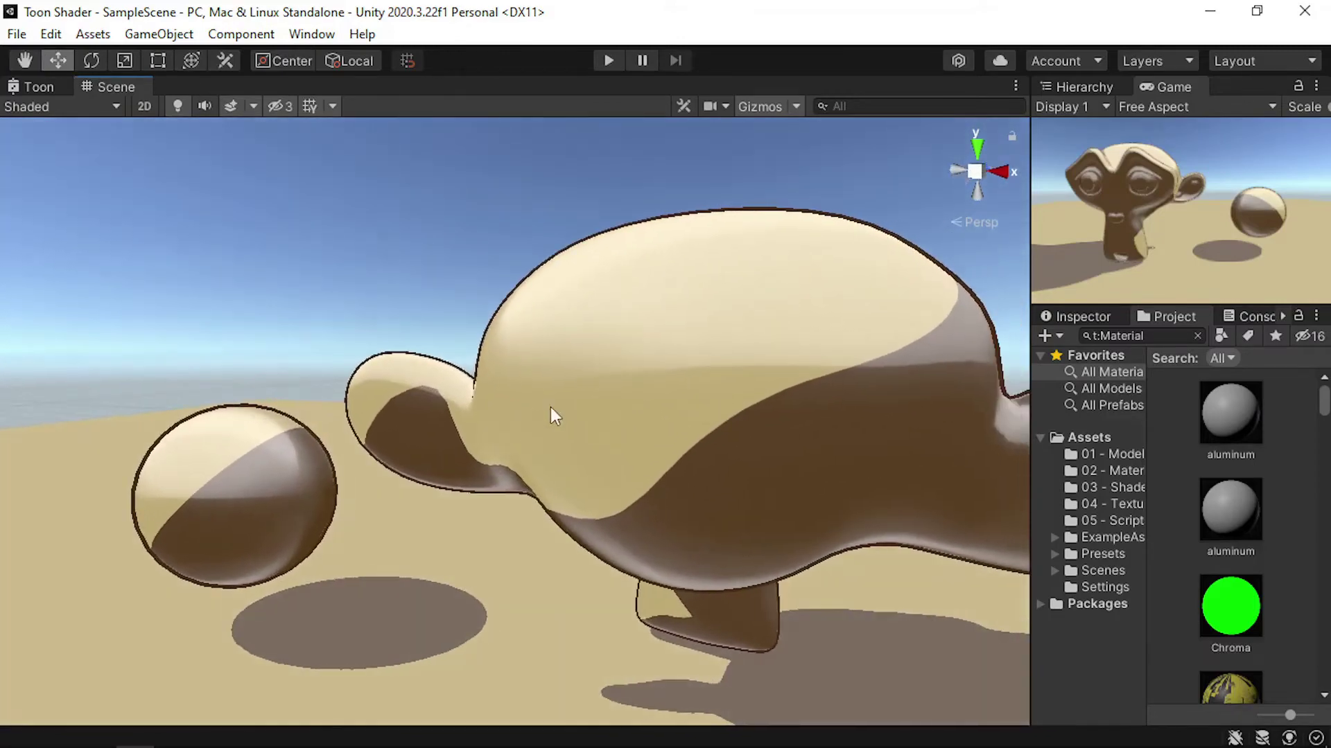
pyautogui.keyDown('alt'); pyautogui.moveTo(750, 369); pyautogui.dragTo(62, 405); pyautogui.keyUp('alt')
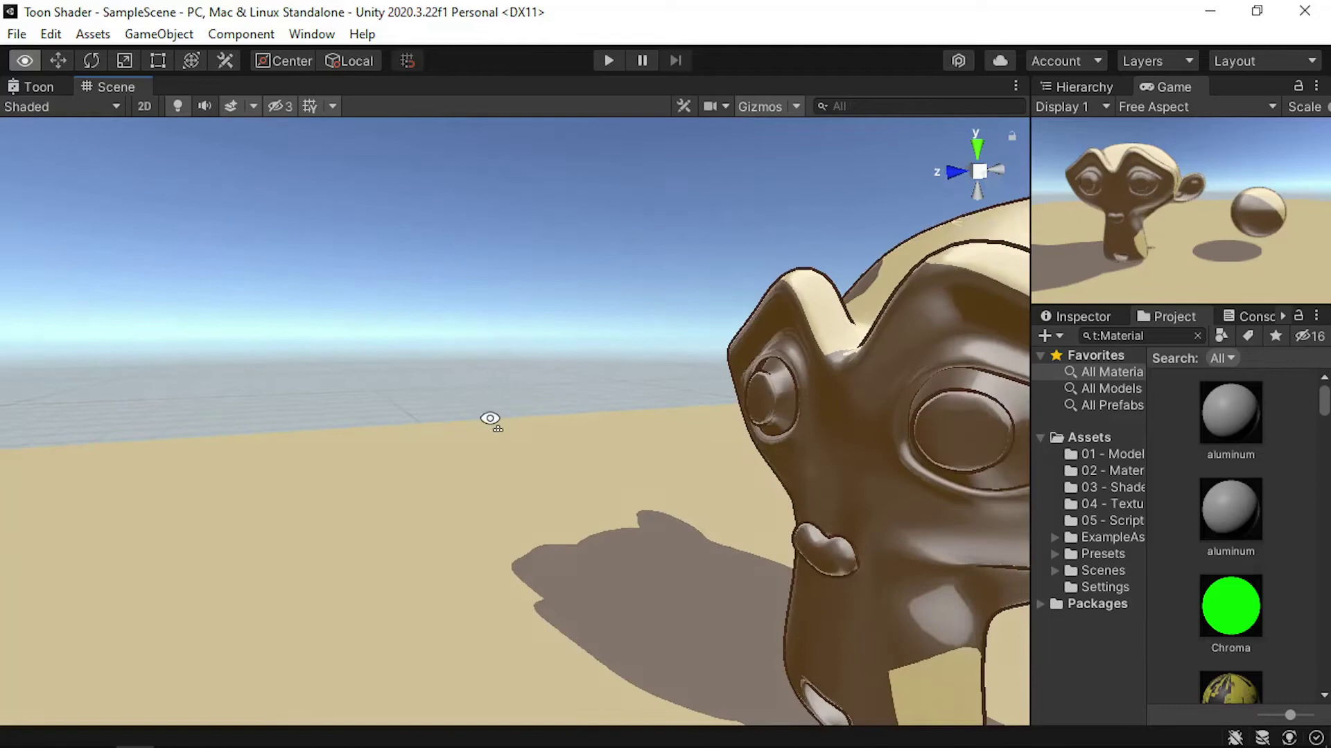
pyautogui.keyDown('alt'); pyautogui.moveTo(62, 405); pyautogui.dragTo(771, 439); pyautogui.keyUp('alt')
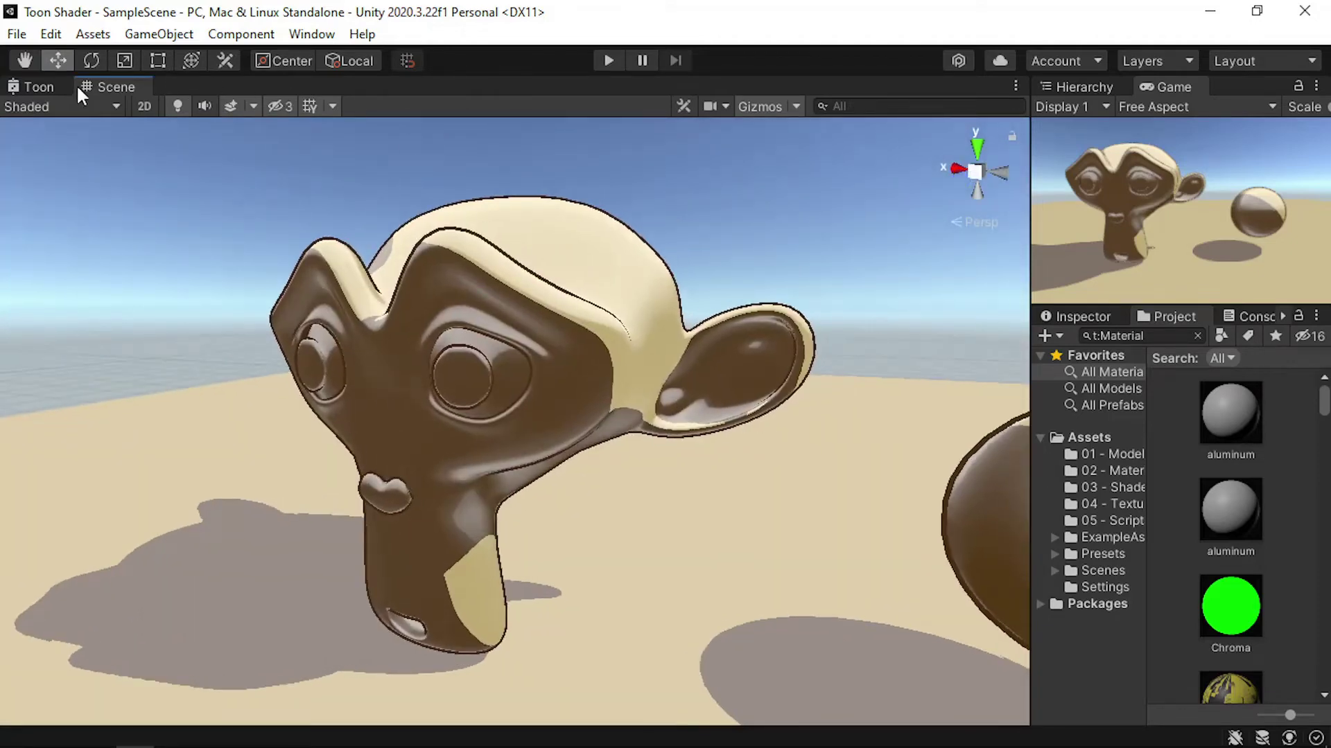
pyautogui.click(39, 86)
# Create a Lerp node with the Copper_Matcap sample's RGBA wired into its T input
pyautogui.scroll(3, 754, 553)
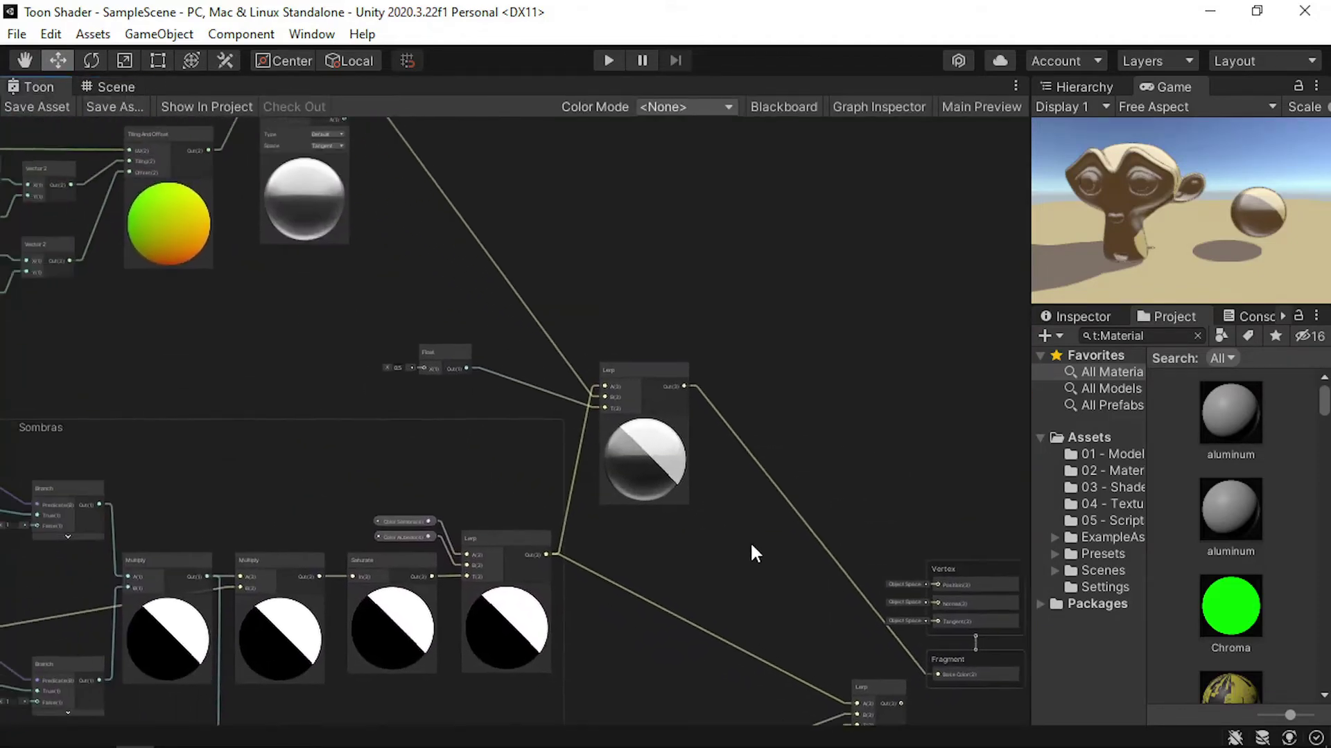
pyautogui.scroll(2, 593, 396)
pyautogui.scroll(1, 643, 498)
pyautogui.scroll(1, 657, 501)
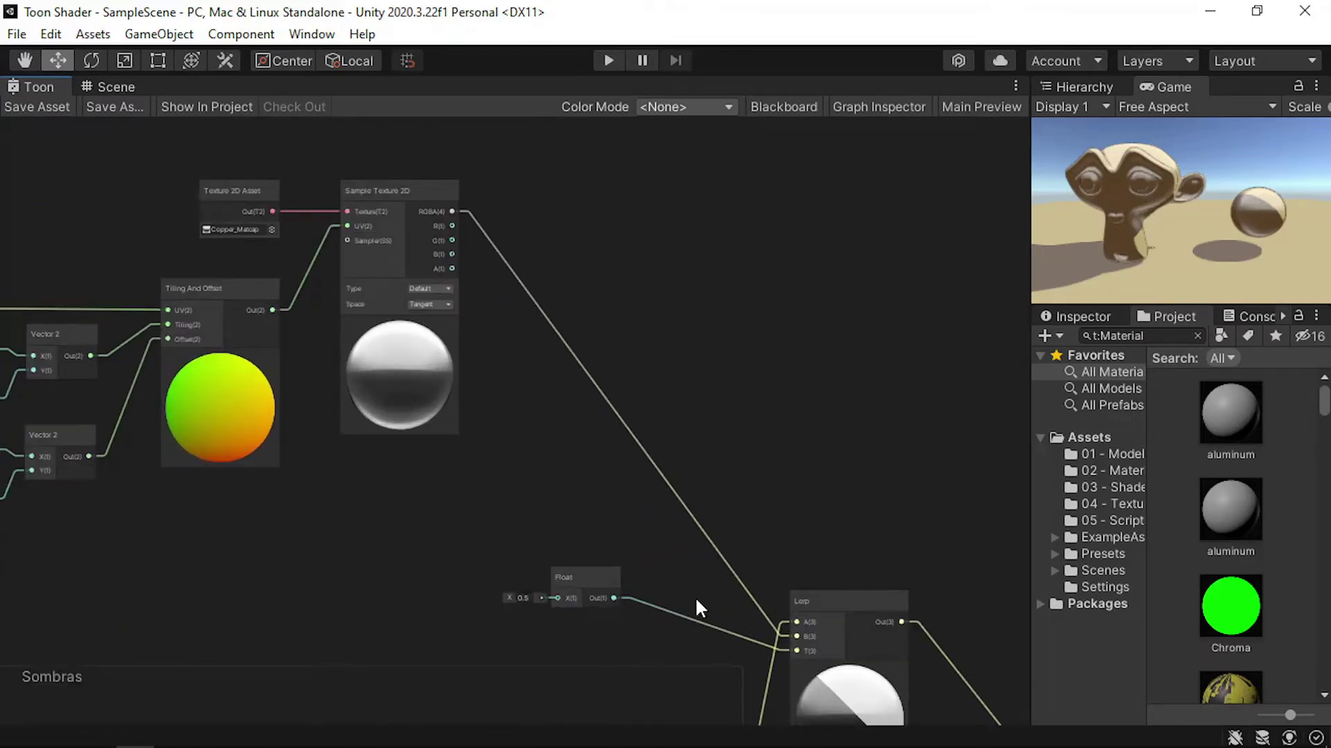
pyautogui.moveTo(524, 346); pyautogui.dragTo(612, 534, button='middle')
pyautogui.scroll(2, 534, 385)
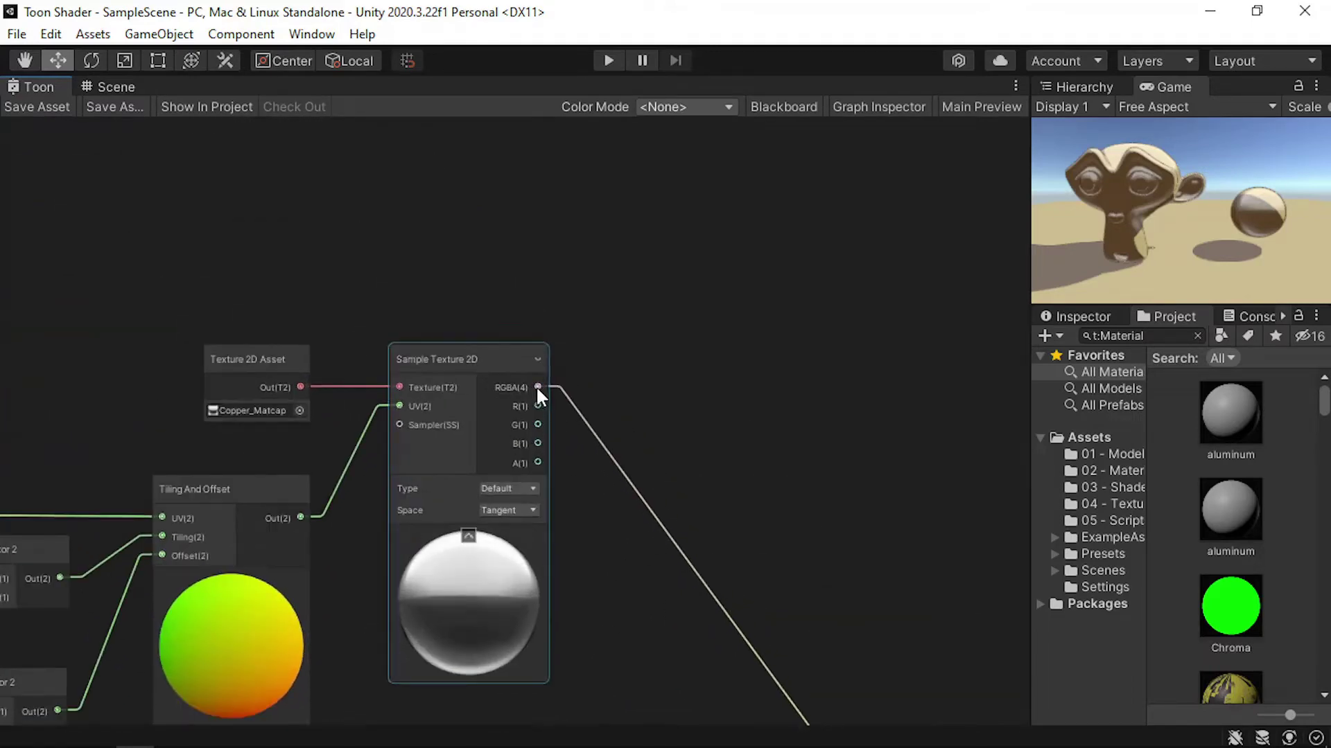
pyautogui.moveTo(535, 385); pyautogui.dragTo(694, 409)
pyautogui.write('ler')
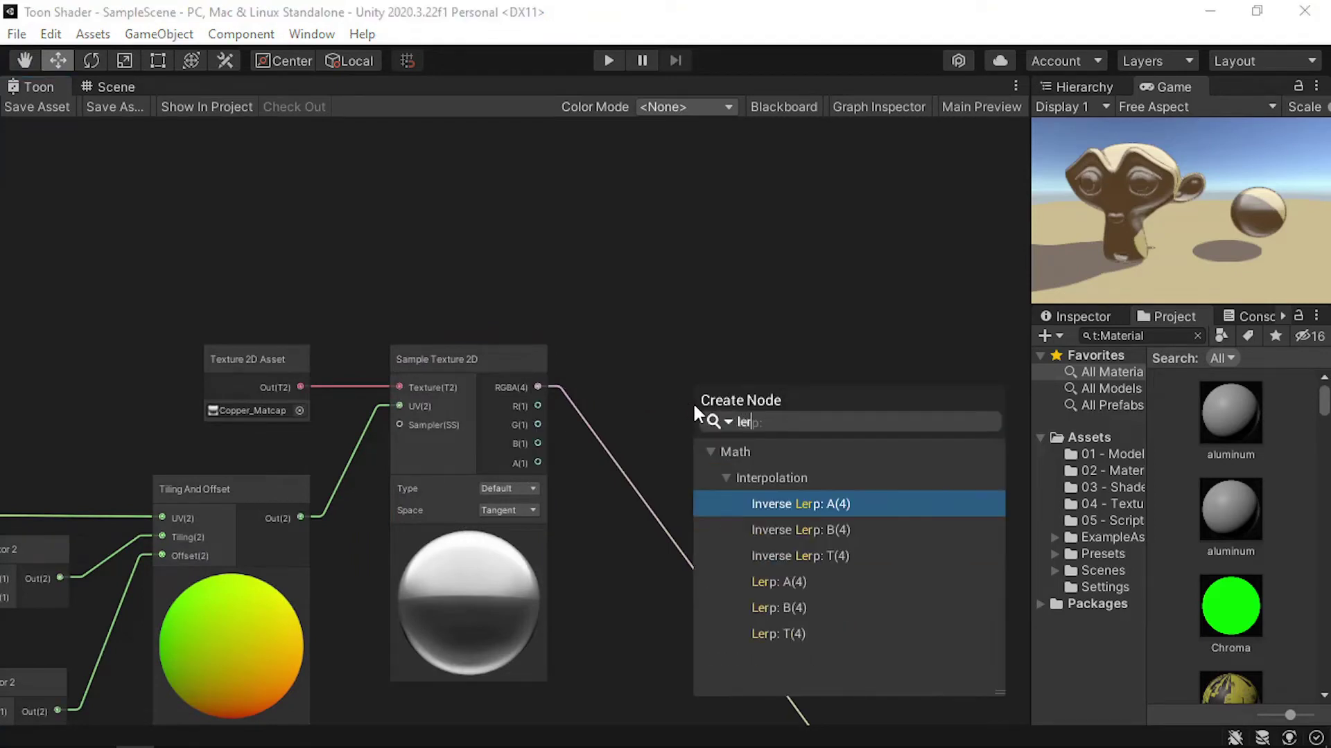
pyautogui.write('p')
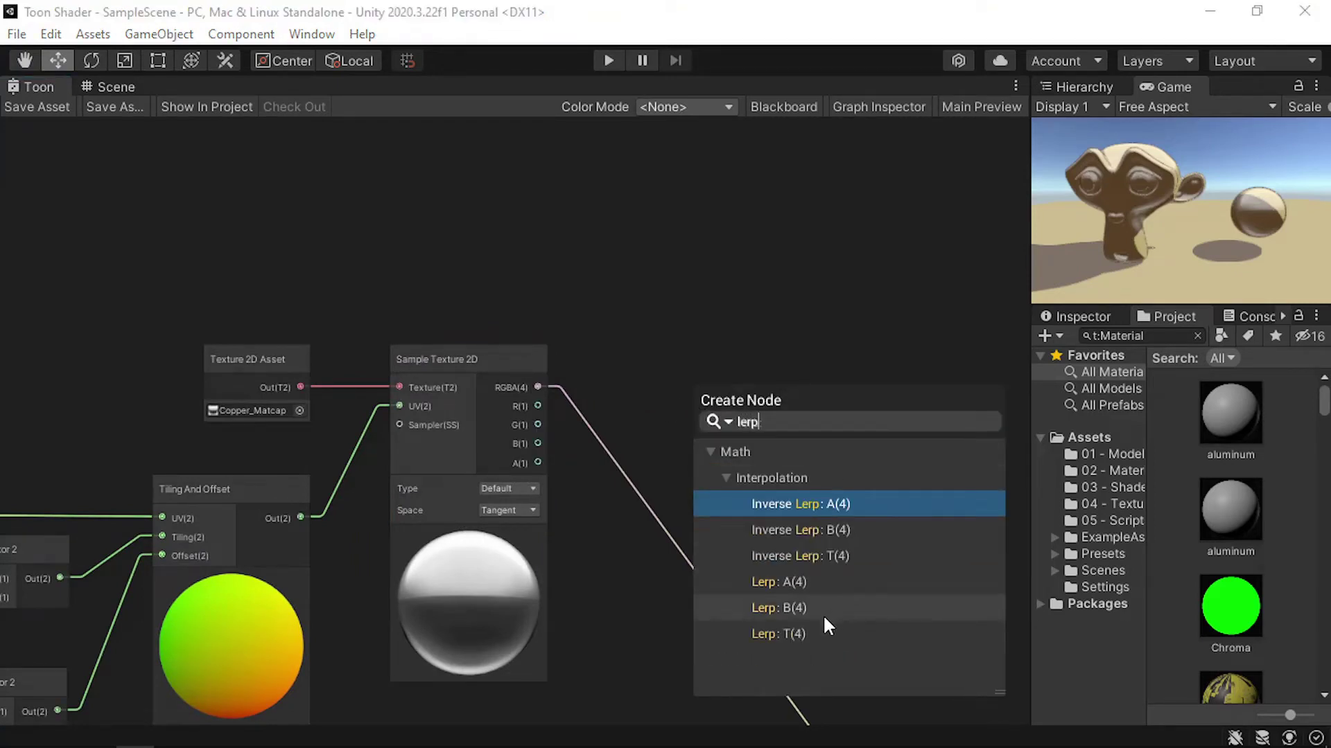
pyautogui.click(792, 631)
pyautogui.click(793, 633)
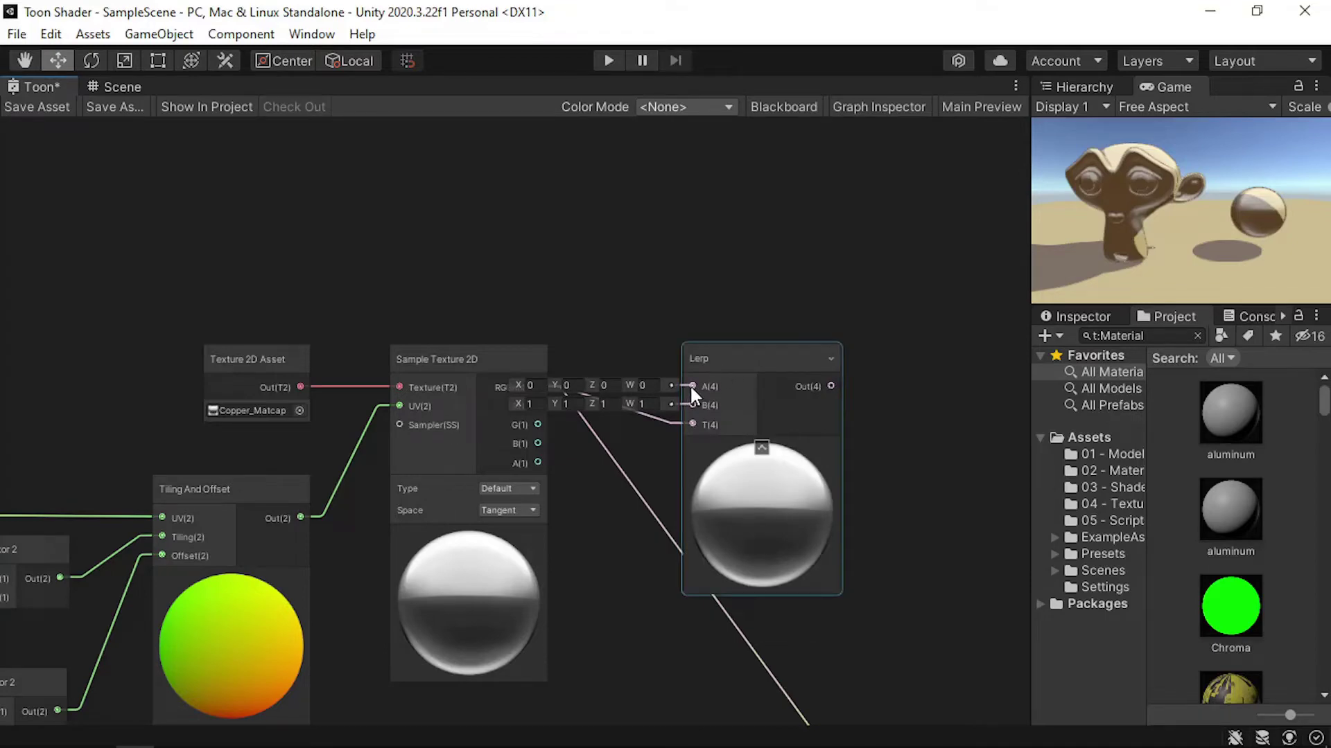
# Pan toward the Sombras group and begin wiring the new Lerp's A input
pyautogui.scroll(-3, 689, 384)
pyautogui.moveTo(691, 384); pyautogui.dragTo(638, 226, button='middle')
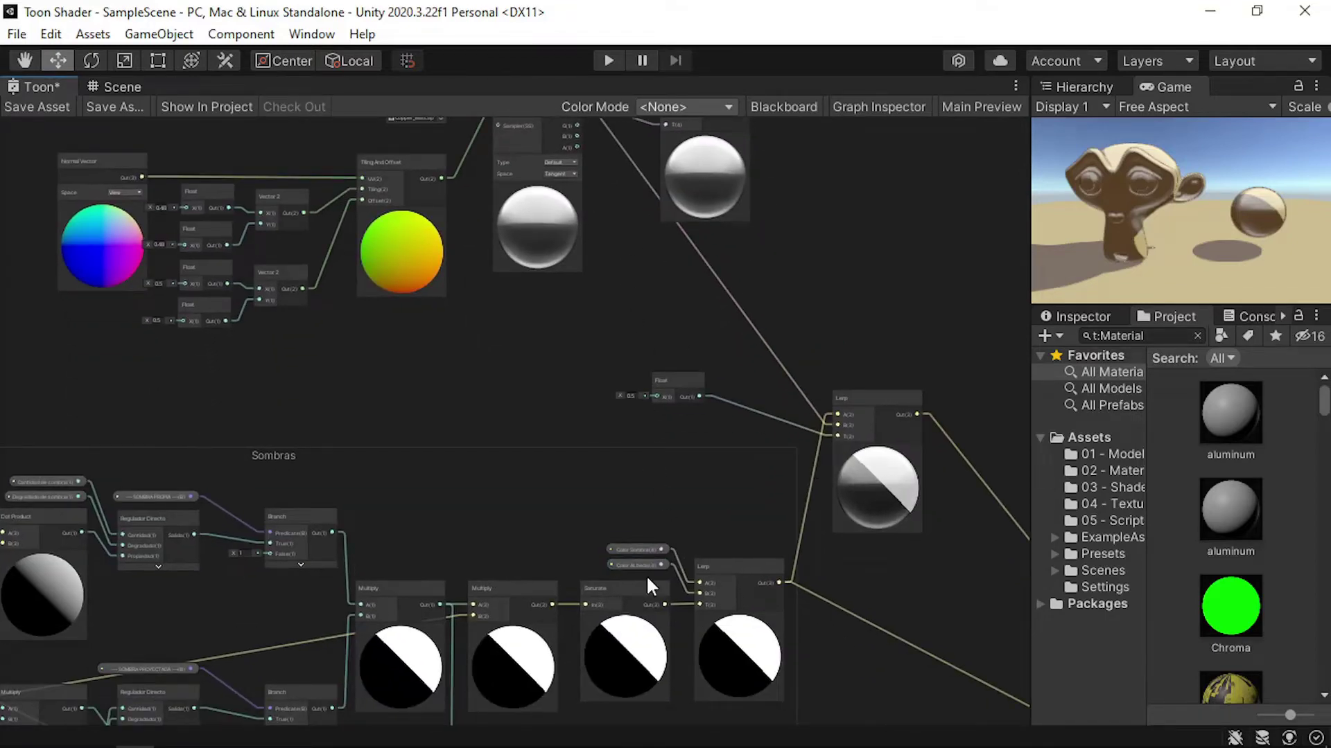
pyautogui.moveTo(686, 341); pyautogui.dragTo(677, 683, button='middle')
pyautogui.scroll(2, 659, 440)
pyautogui.scroll(2, 613, 415)
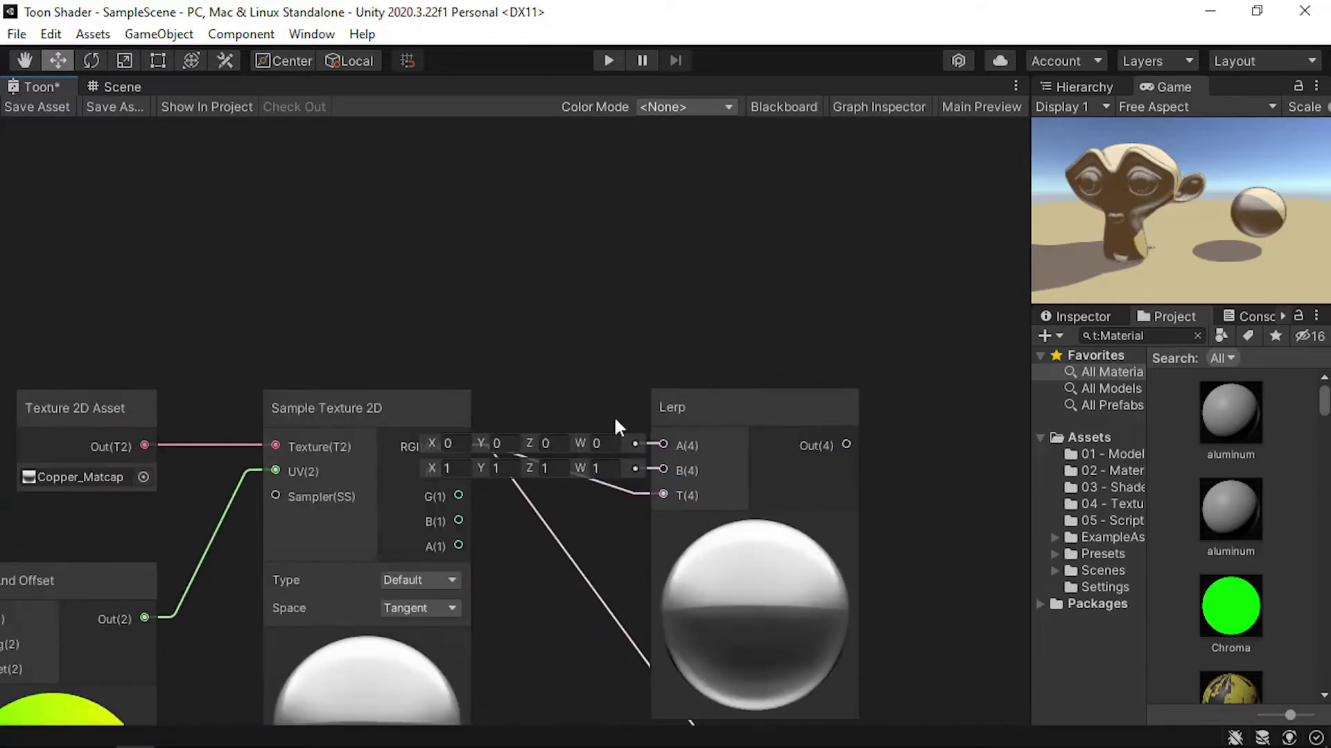
pyautogui.moveTo(658, 442); pyautogui.dragTo(467, 315)
# Add a Color node into the Lerp's A input and a duplicate Color node into its B input
pyautogui.write('c')
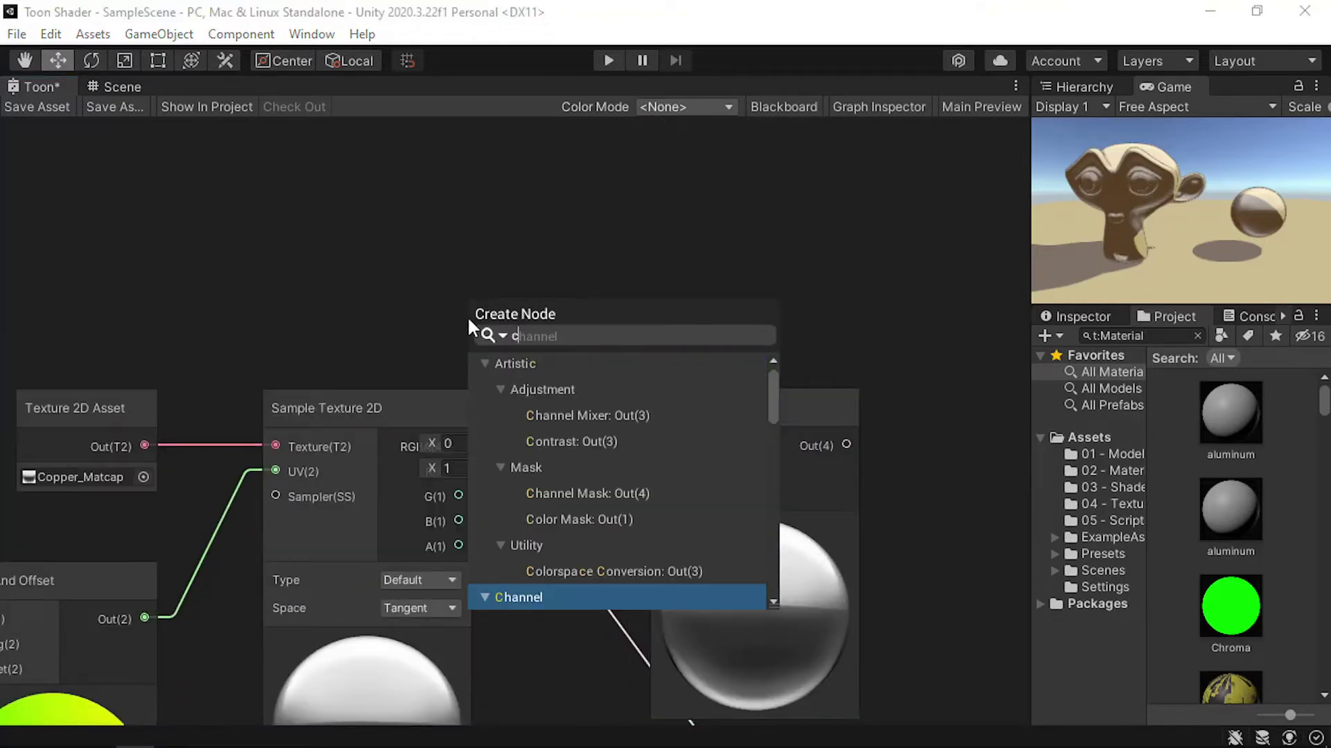
pyautogui.write('olor')
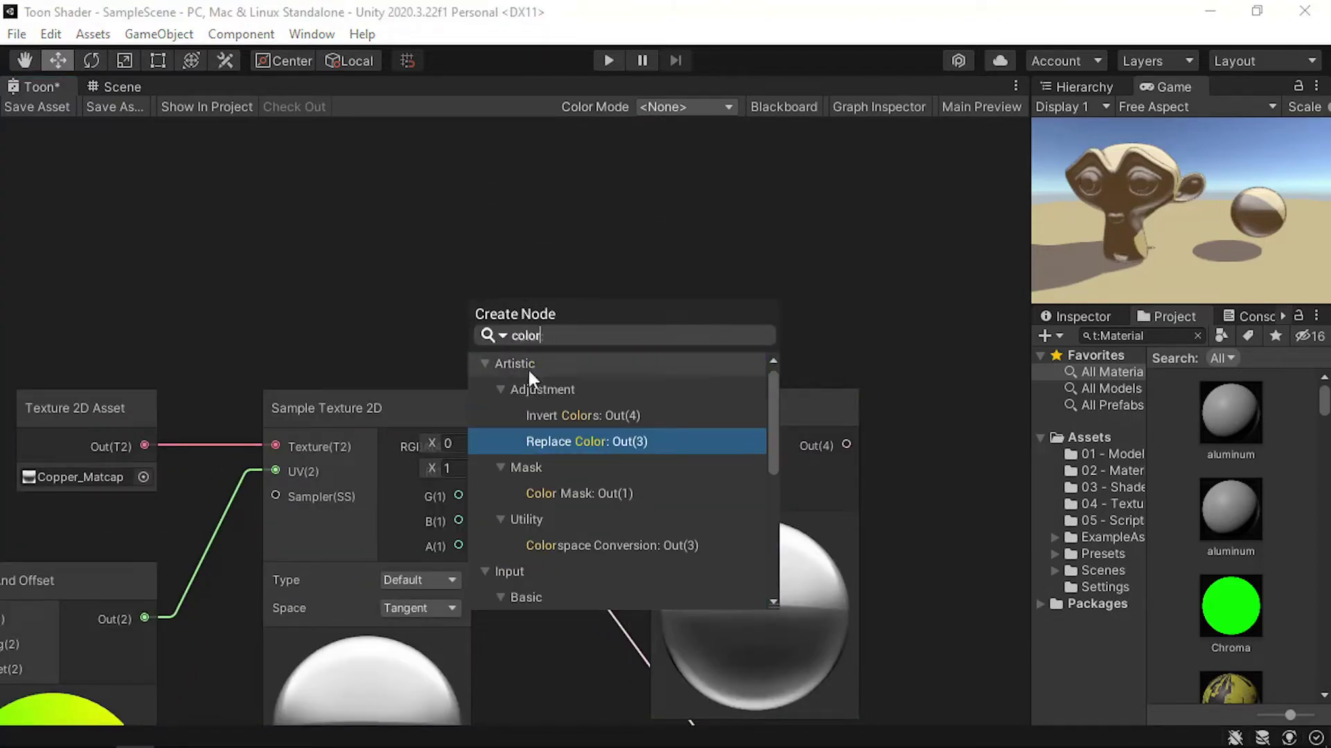
pyautogui.scroll(-3, 613, 475)
pyautogui.click(610, 499)
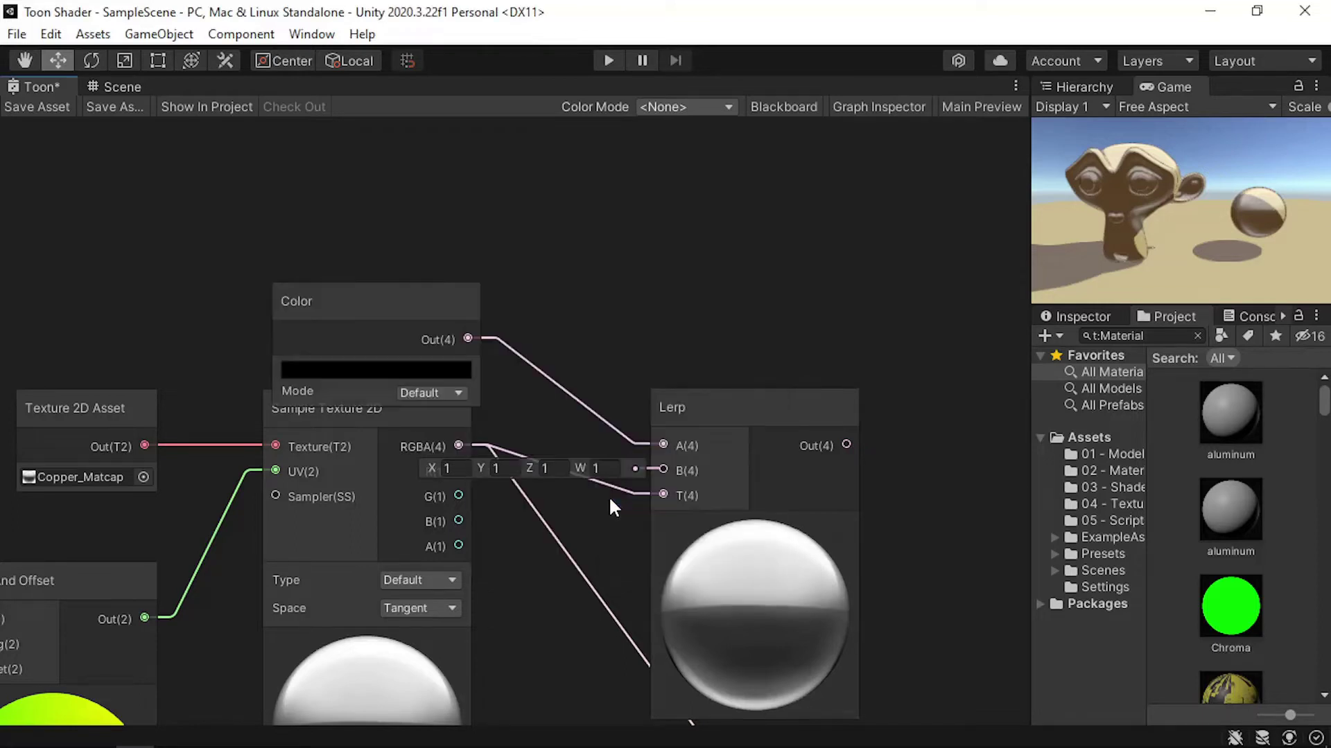
pyautogui.moveTo(428, 298); pyautogui.dragTo(410, 186)
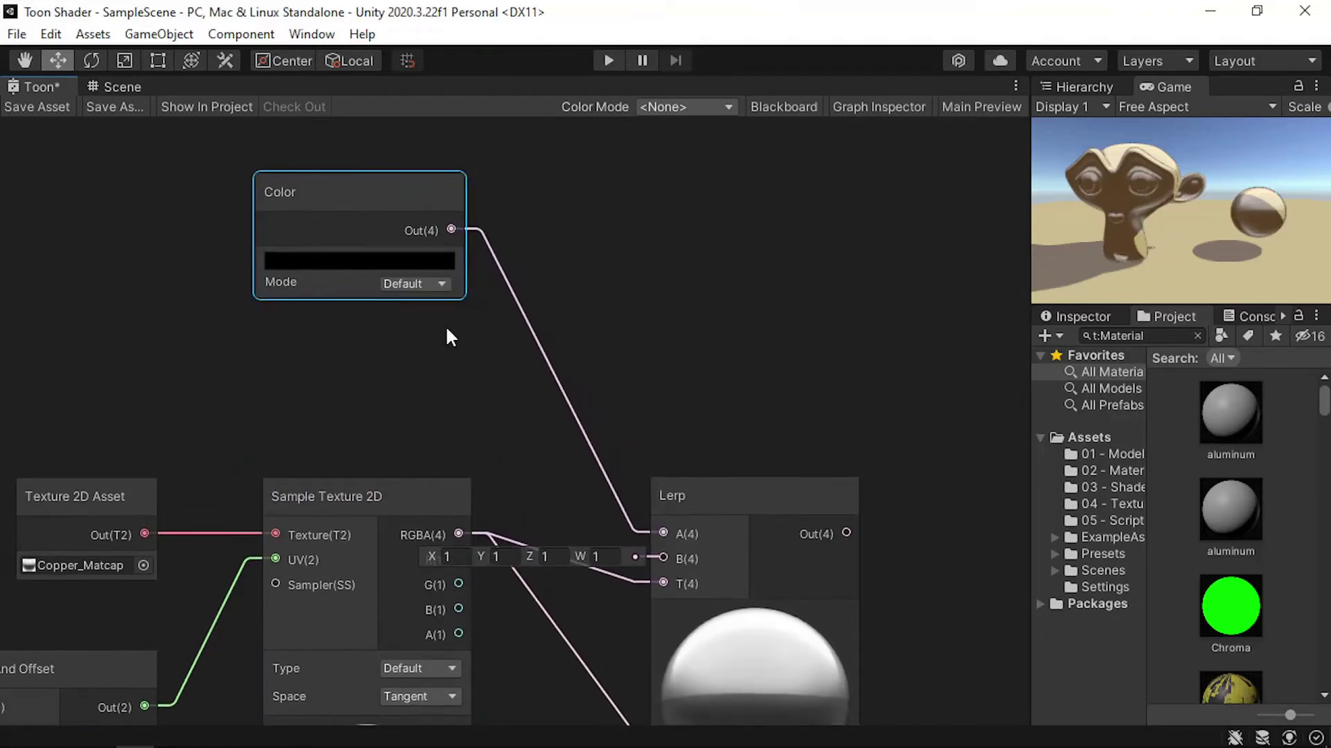
pyautogui.hotkey('ctrl', 'd')
pyautogui.moveTo(499, 344); pyautogui.dragTo(320, 345)
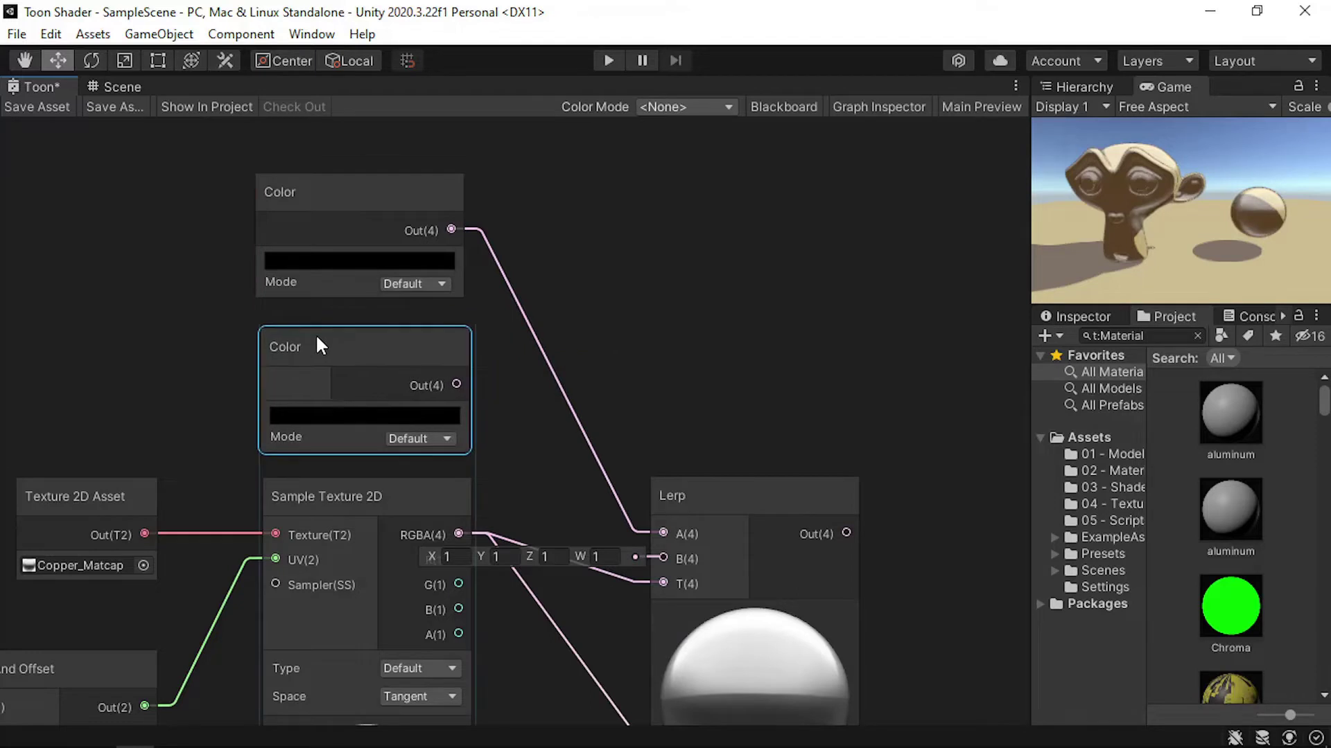
pyautogui.moveTo(456, 384); pyautogui.dragTo(663, 558)
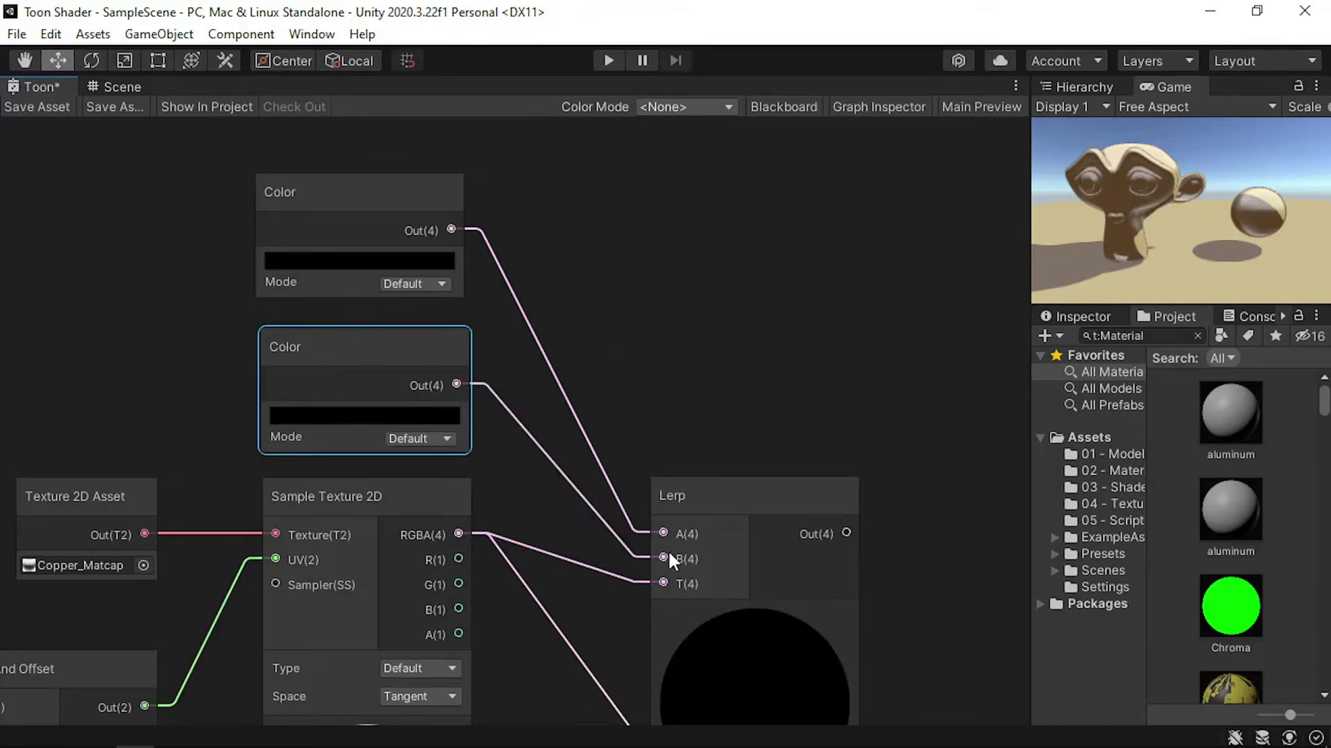
# Set the lower Color to bright yellow (FFC400) and the top Color to dark copper brown (612610)
pyautogui.click(377, 418)
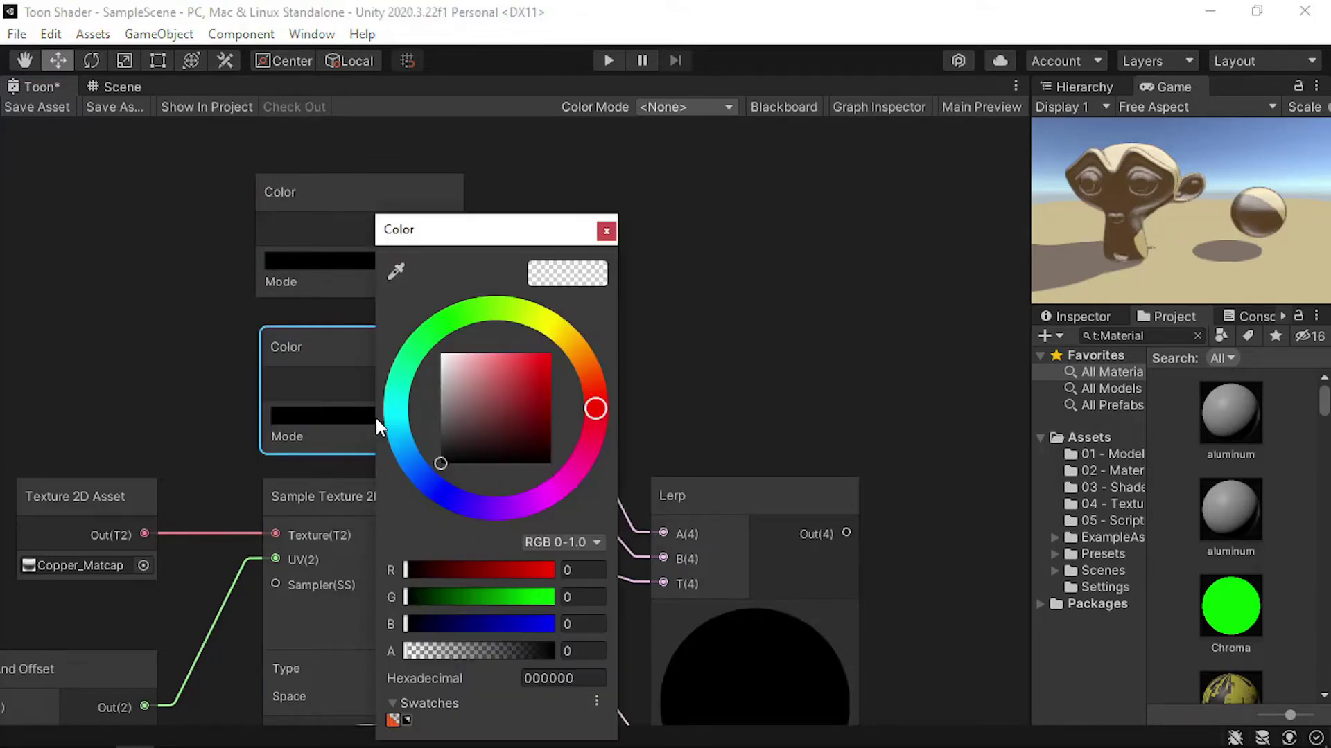
pyautogui.moveTo(530, 388); pyautogui.dragTo(579, 313)
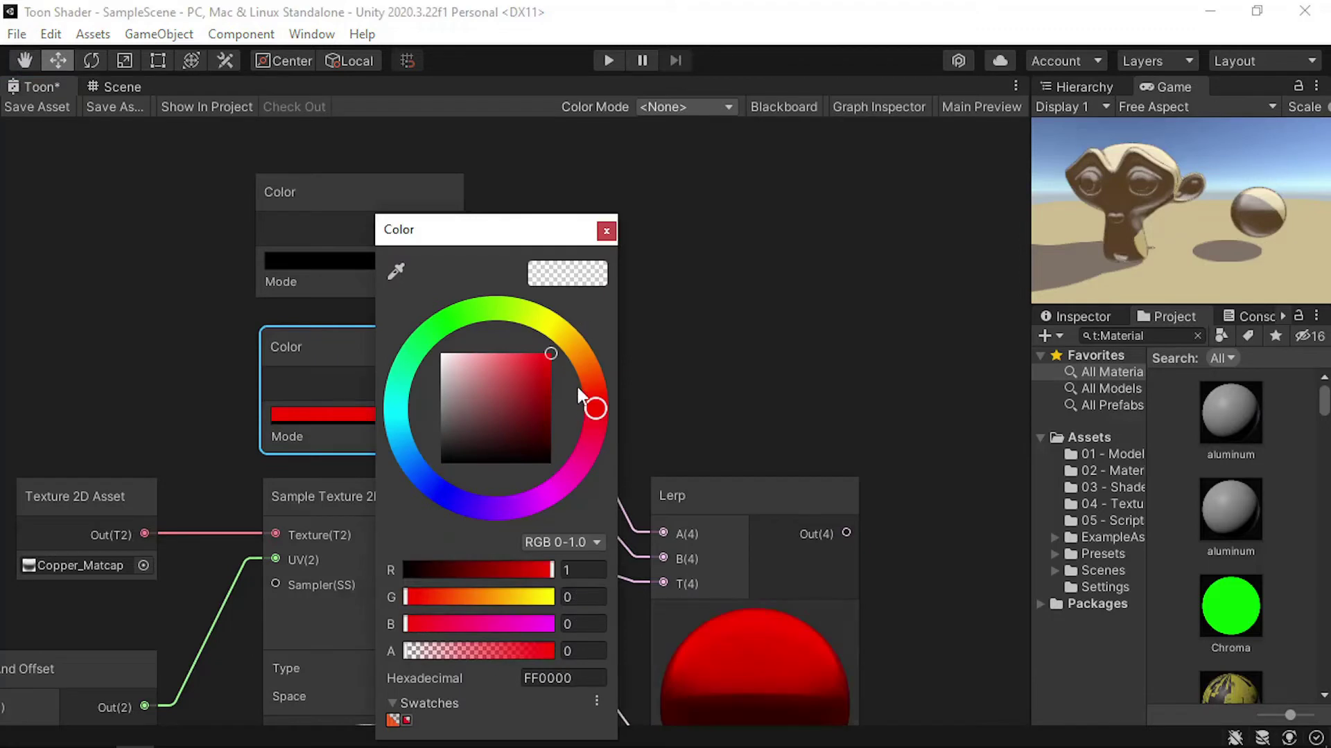
pyautogui.moveTo(578, 389); pyautogui.dragTo(572, 330)
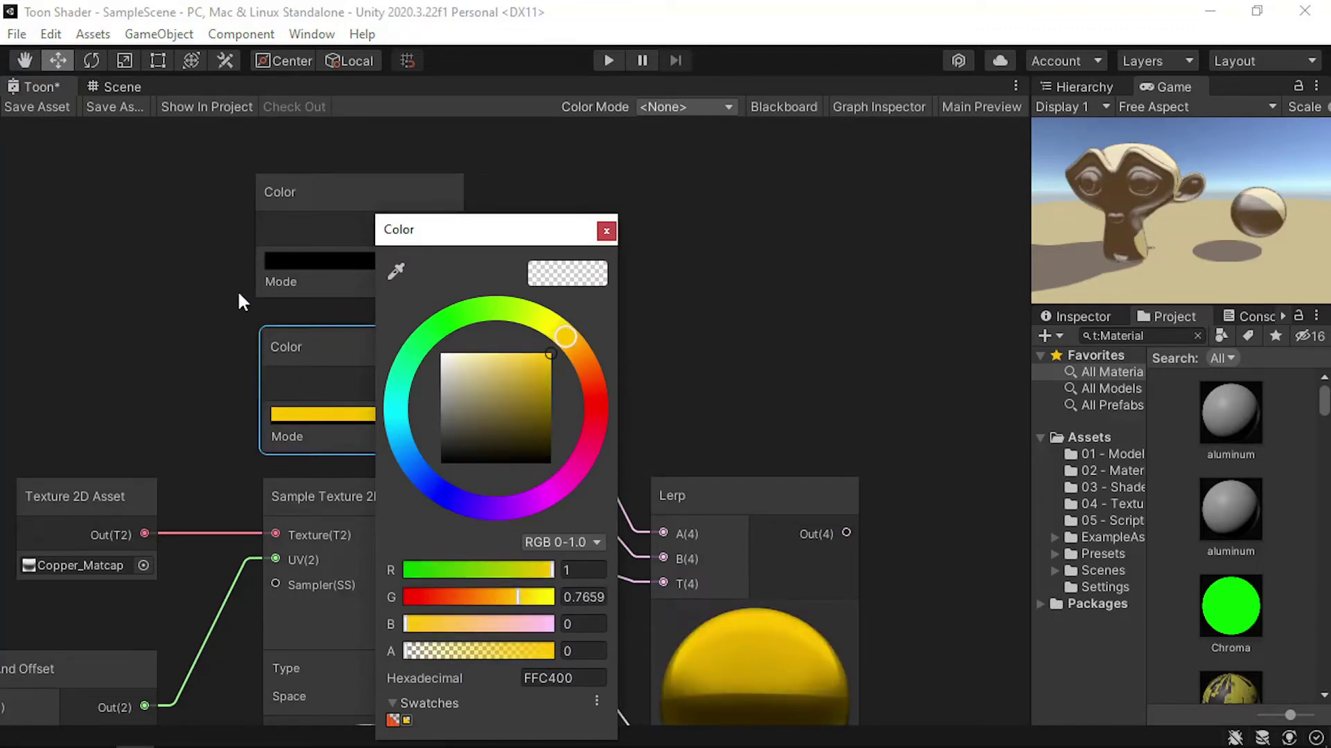
pyautogui.click(305, 260)
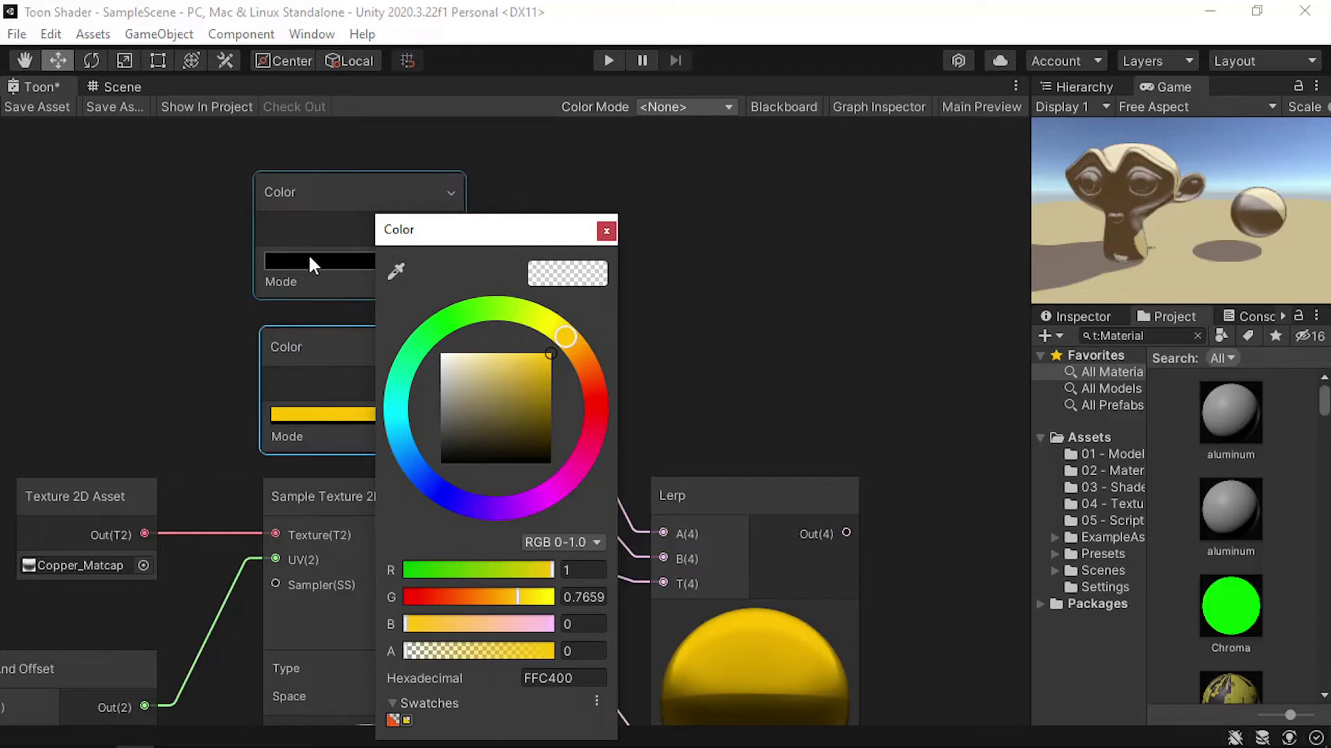
pyautogui.click(532, 420)
pyautogui.moveTo(575, 355); pyautogui.dragTo(597, 377)
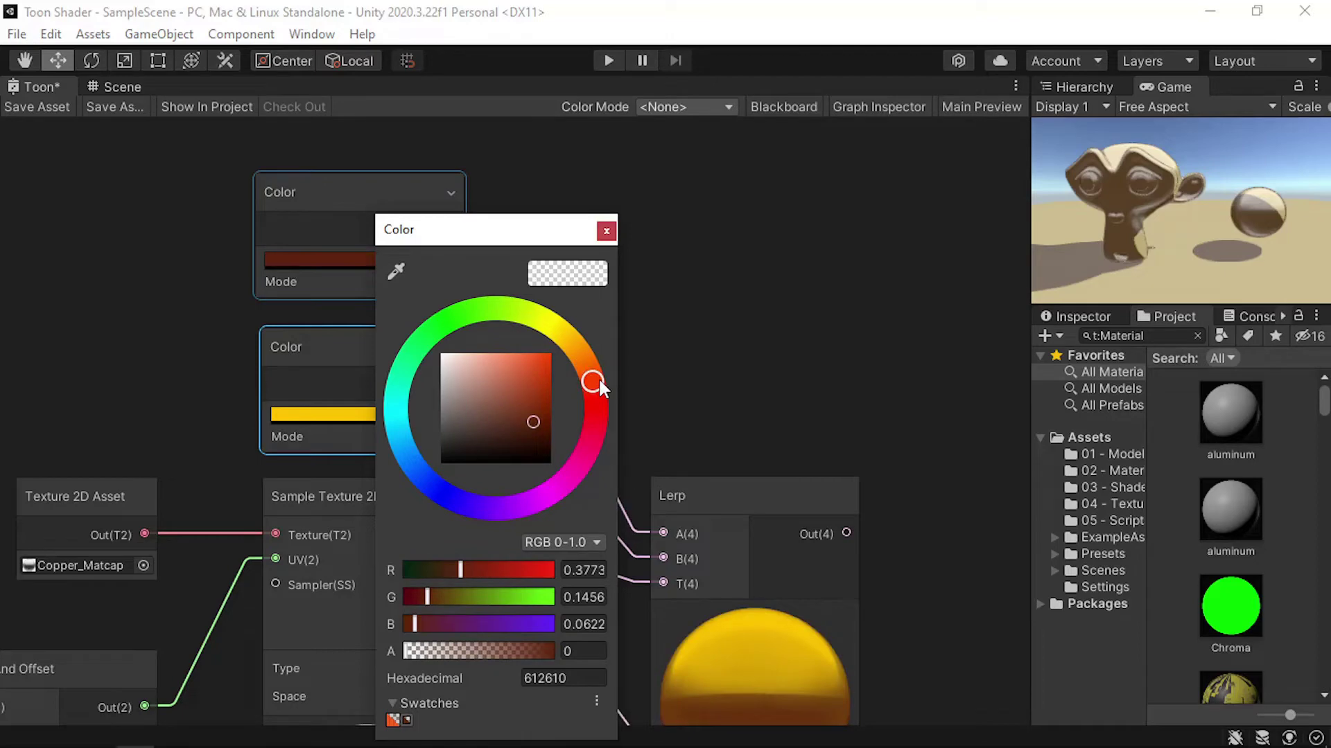
pyautogui.click(821, 421)
pyautogui.scroll(-3, 820, 421)
# Wire the copper Lerp's output into the lower Lerp's input
pyautogui.moveTo(758, 438); pyautogui.dragTo(631, 318, button='middle')
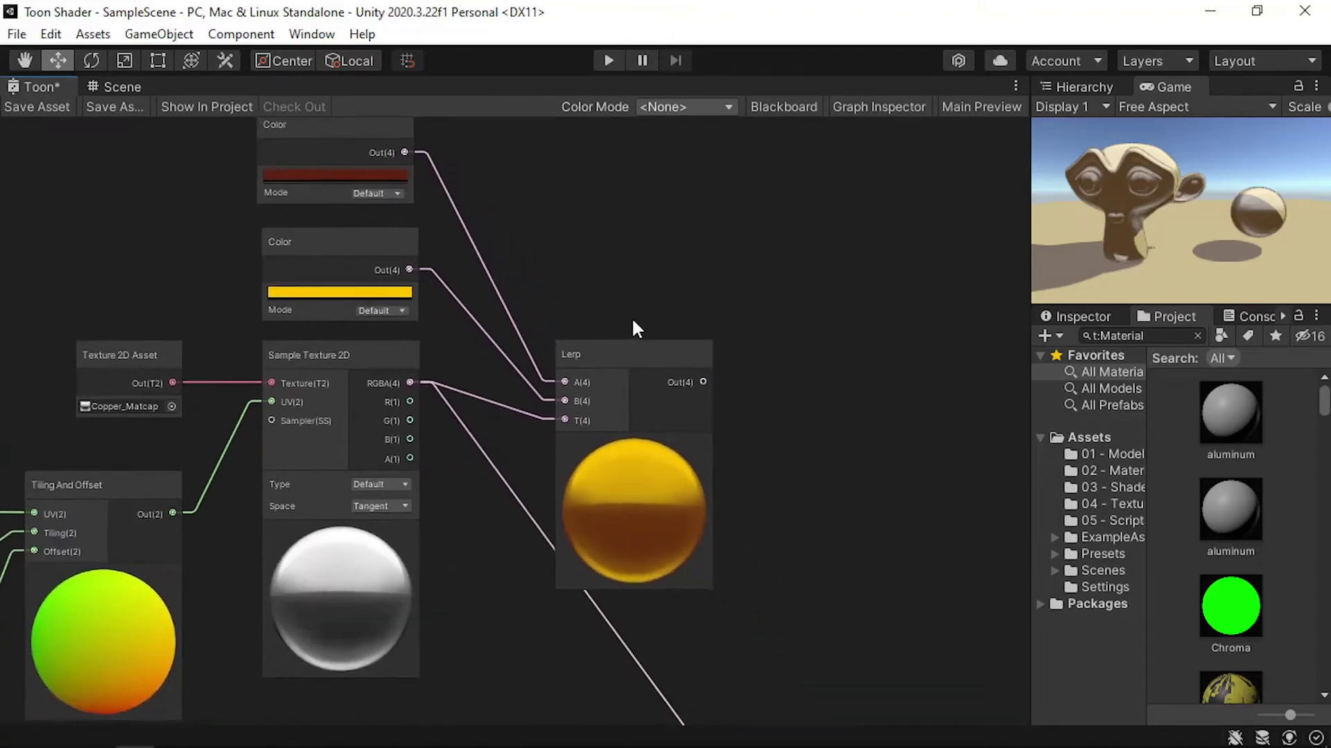
pyautogui.scroll(-1, 637, 328)
pyautogui.moveTo(692, 425); pyautogui.dragTo(510, 268, button='middle')
pyautogui.scroll(-1, 510, 268)
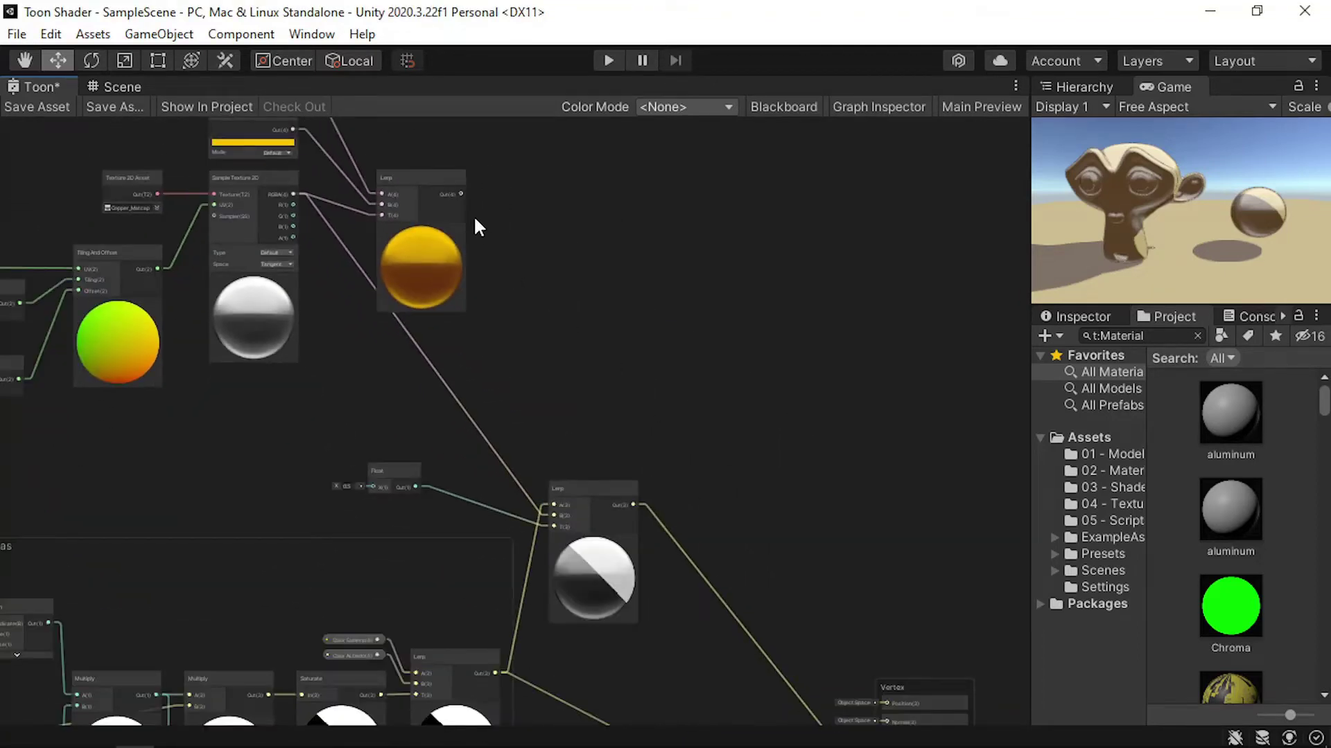
pyautogui.moveTo(461, 194); pyautogui.dragTo(570, 555)
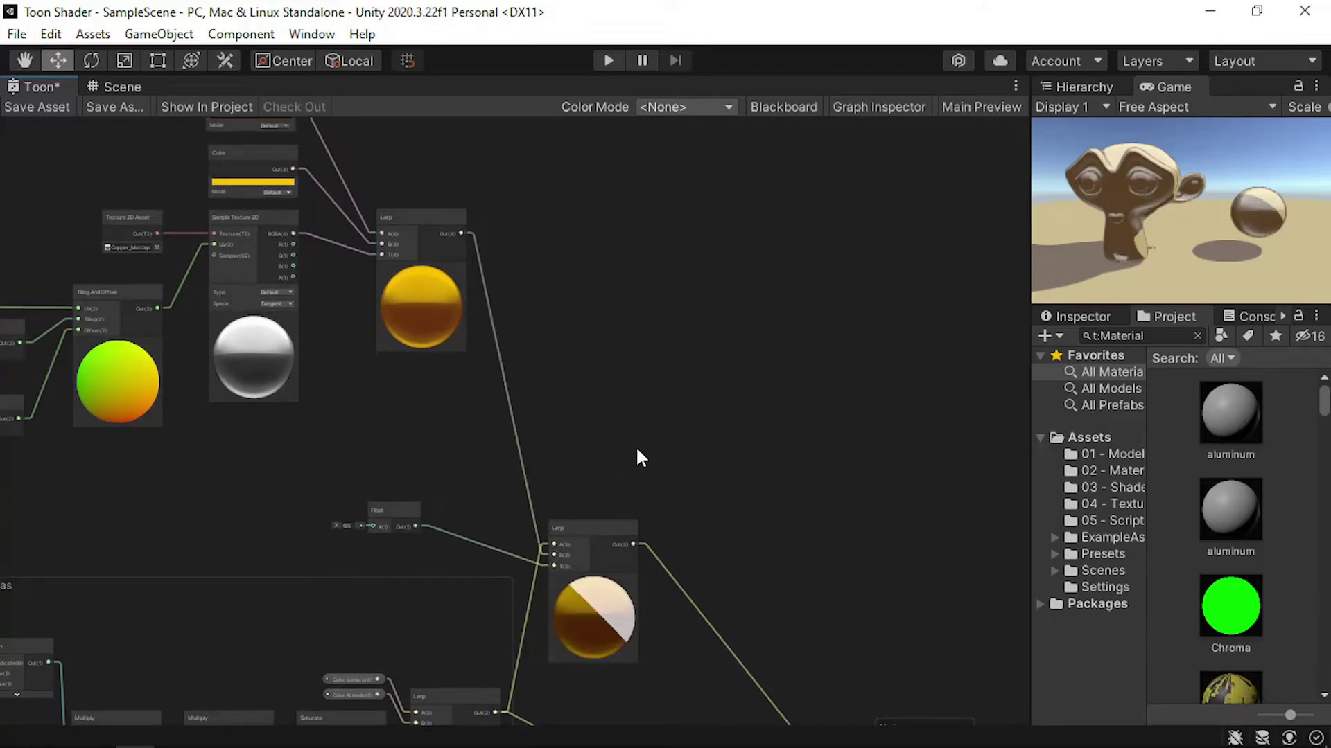
pyautogui.moveTo(635, 446); pyautogui.dragTo(612, 333, button='middle')
pyautogui.scroll(1, 534, 389)
pyautogui.moveTo(286, 244); pyautogui.dragTo(229, 219, button='middle')
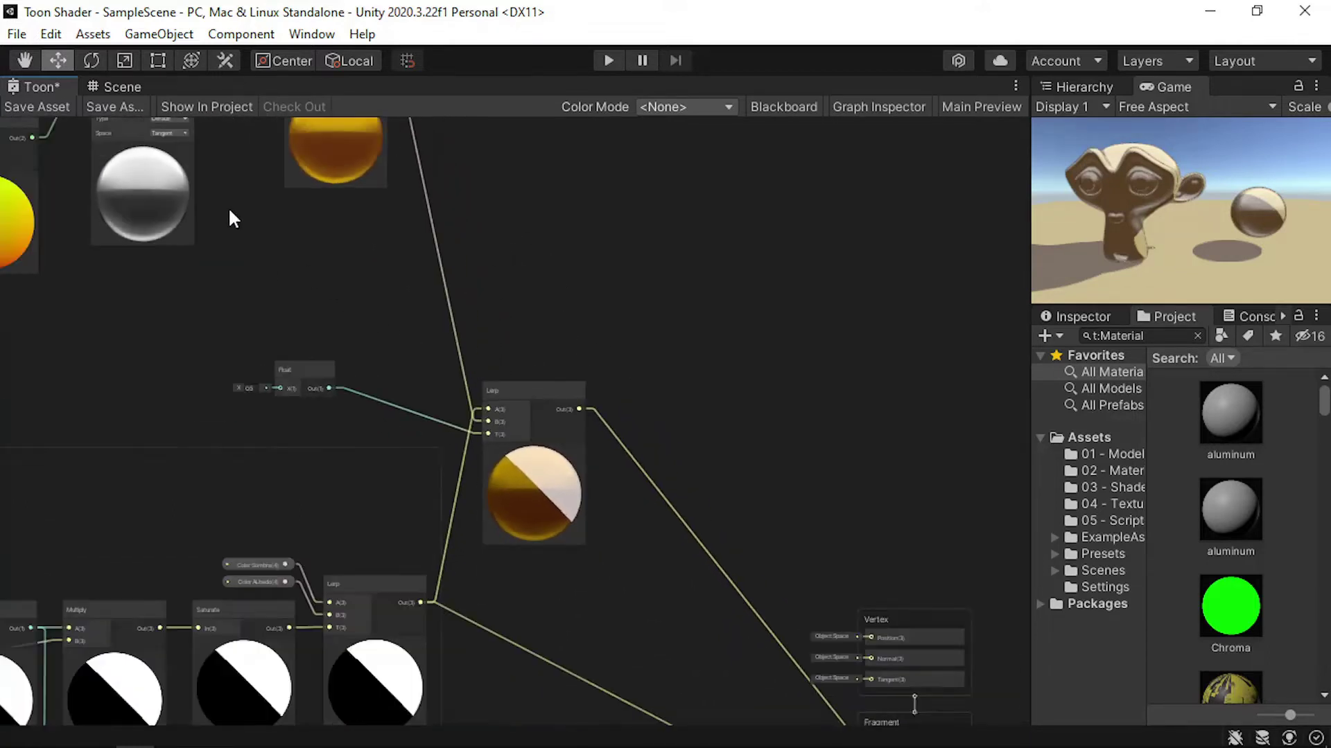
# Save the Toon graph and orbit the scene to check the copper-toned monkey
pyautogui.click(45, 104)
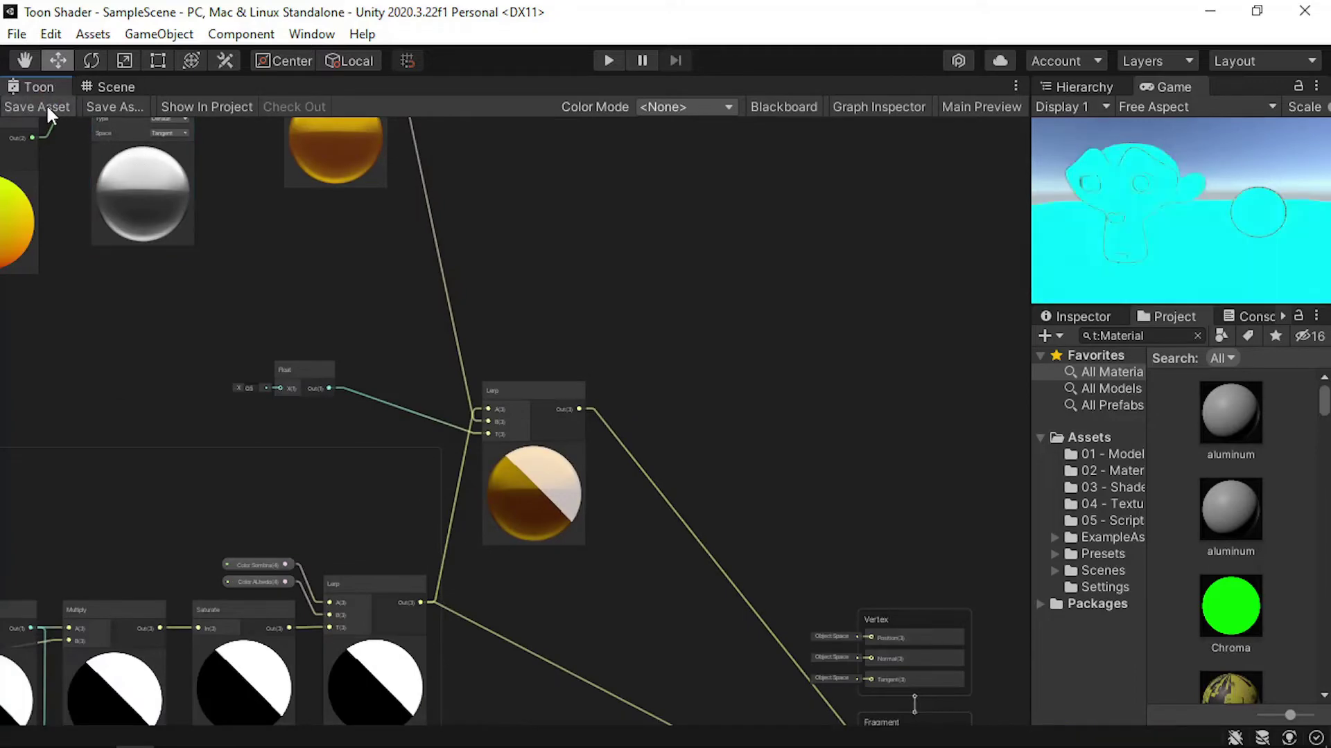
pyautogui.click(135, 85)
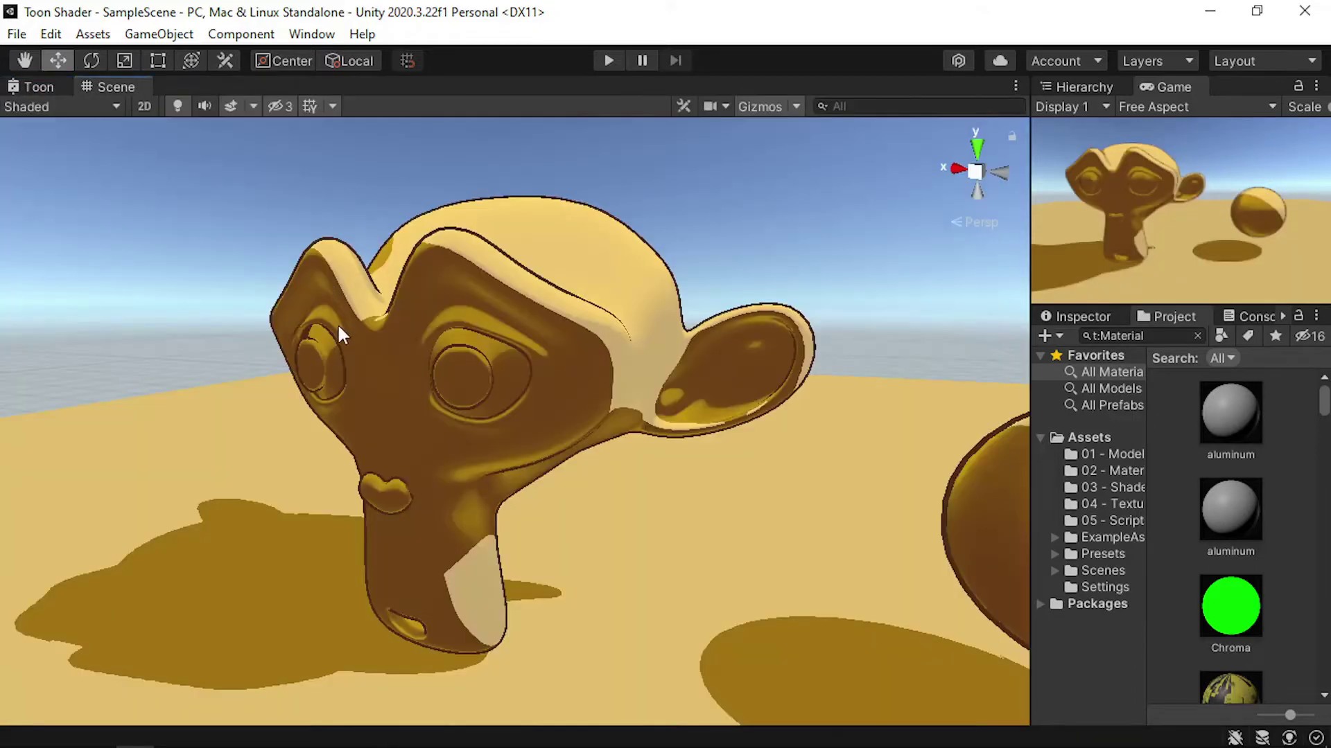
pyautogui.moveTo(338, 328)
pyautogui.keyDown('alt'); pyautogui.mouseDown()
pyautogui.moveTo(952, 298)
pyautogui.moveTo(343, 320)
pyautogui.moveTo(680, 273)
pyautogui.moveTo(1220, 305)
pyautogui.moveTo(1257, 235)
pyautogui.moveTo(1202, 401)
pyautogui.moveTo(140, 347)
pyautogui.moveTo(119, 288)
pyautogui.moveTo(209, 321)
pyautogui.moveTo(139, 347)
pyautogui.moveTo(15, 282)
pyautogui.moveTo(134, 377)
pyautogui.moveTo(213, 294)
pyautogui.moveTo(143, 258)
pyautogui.moveTo(118, 318)
pyautogui.mouseUp(); pyautogui.keyUp('alt')
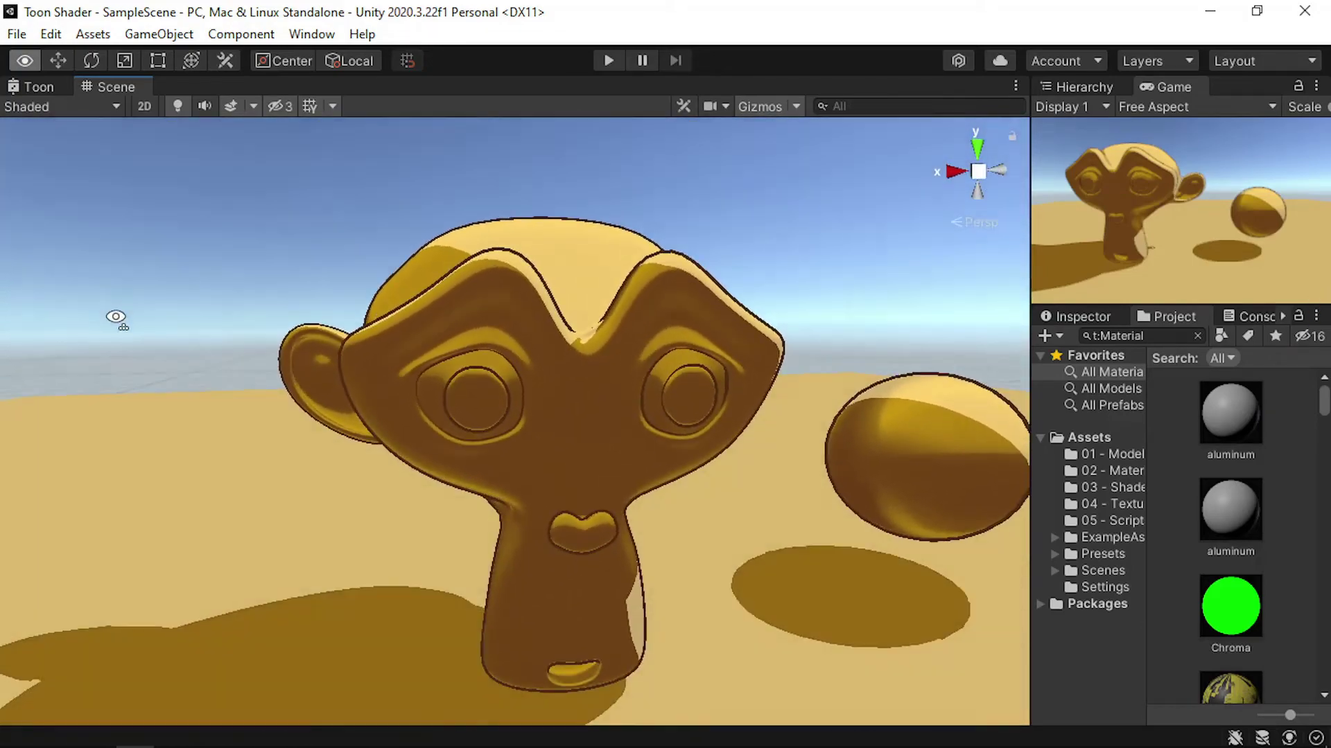
pyautogui.click(48, 88)
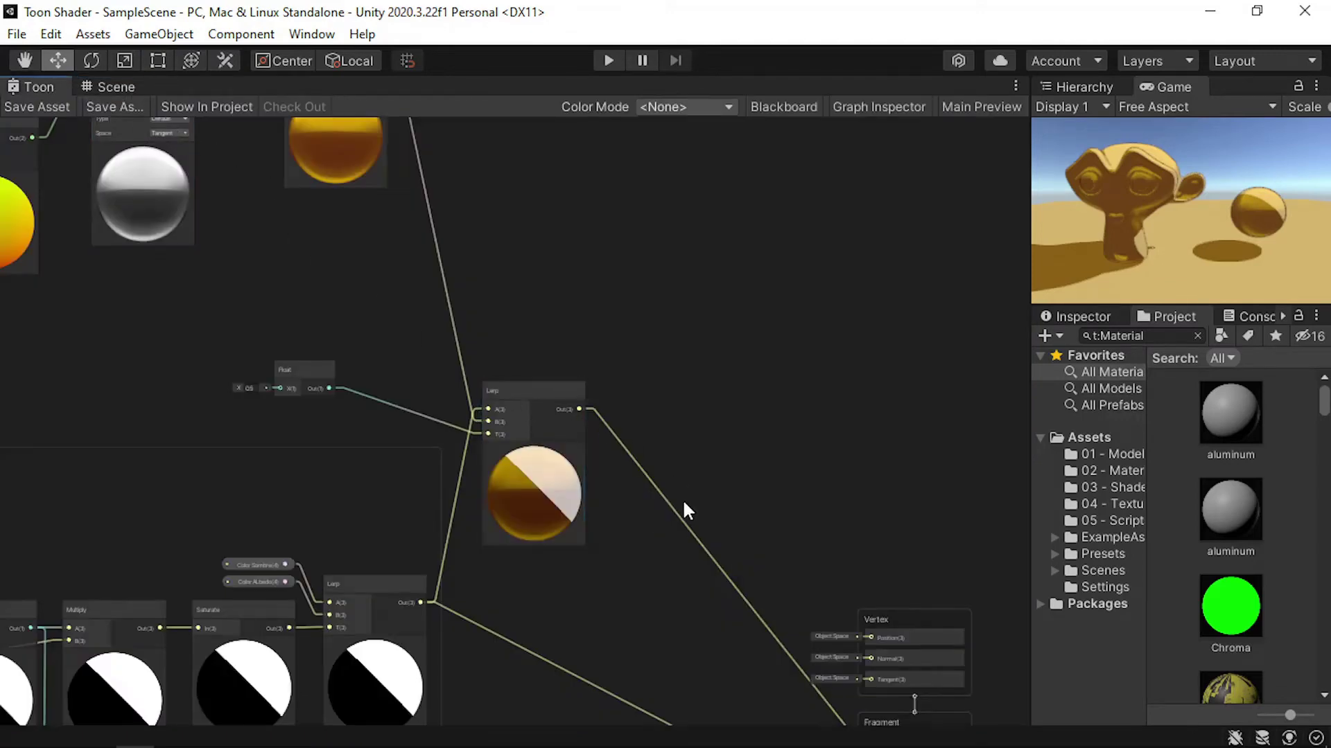
# Move the 0.5 Float up and add a Multiply node fed by it
pyautogui.moveTo(685, 509); pyautogui.dragTo(801, 416, button='middle')
pyautogui.scroll(2, 547, 320)
pyautogui.scroll(2, 657, 407)
pyautogui.moveTo(656, 407); pyautogui.dragTo(856, 544, button='middle')
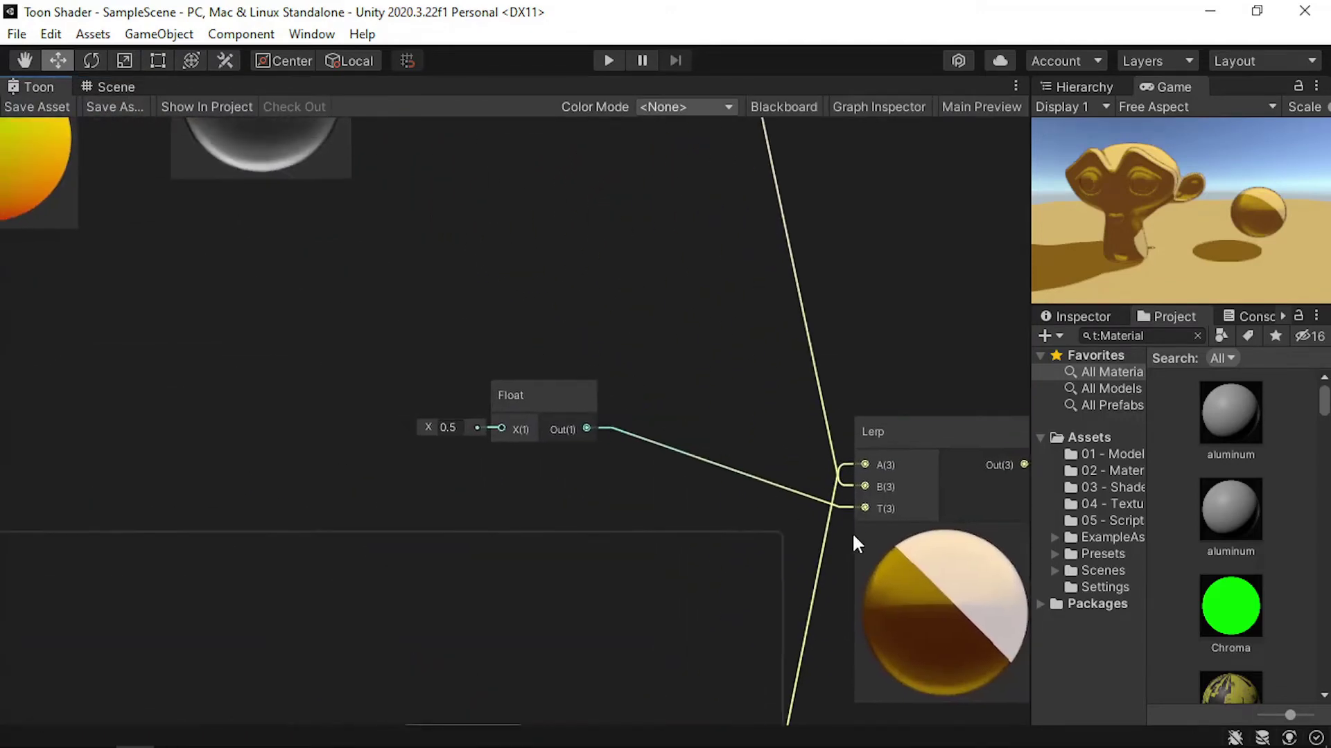
pyautogui.moveTo(803, 505); pyautogui.dragTo(760, 519, button='middle')
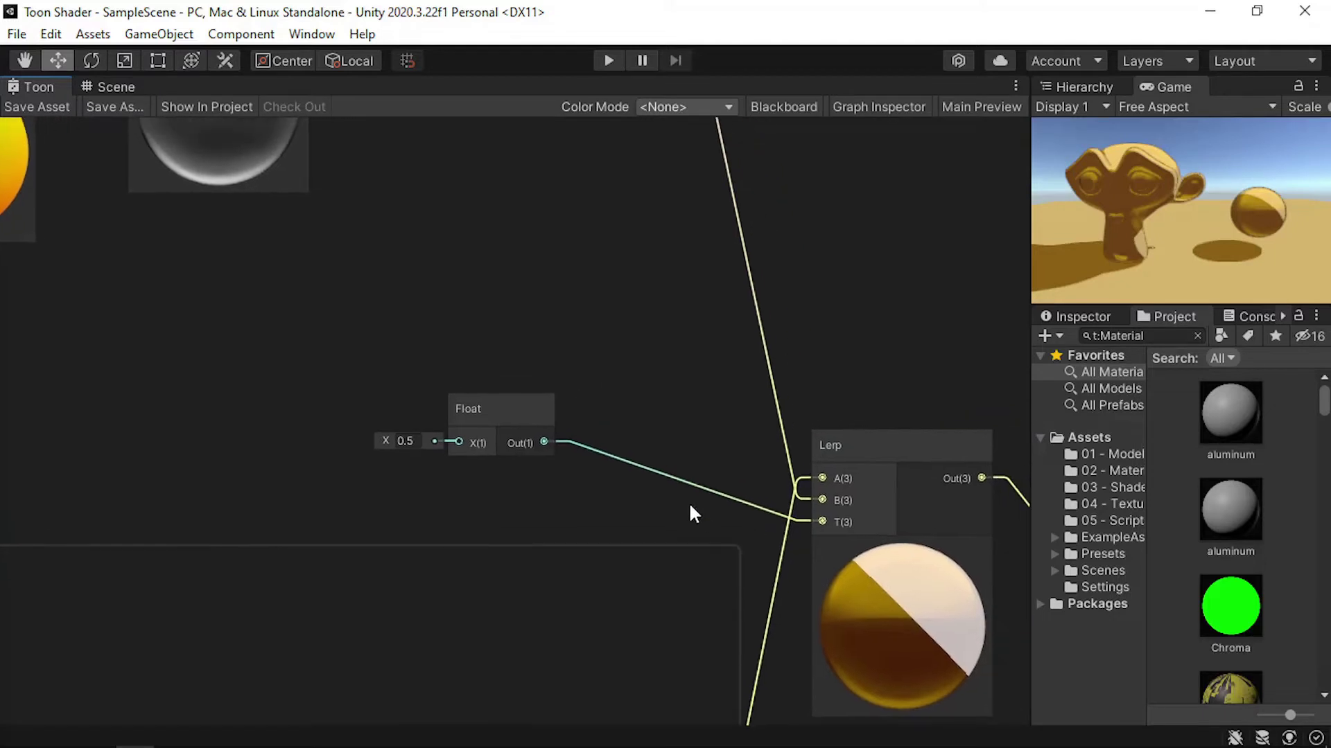
pyautogui.moveTo(492, 409)
pyautogui.mouseDown()
pyautogui.moveTo(513, 299)
pyautogui.moveTo(682, 334)
pyautogui.mouseUp()
pyautogui.write('mu')
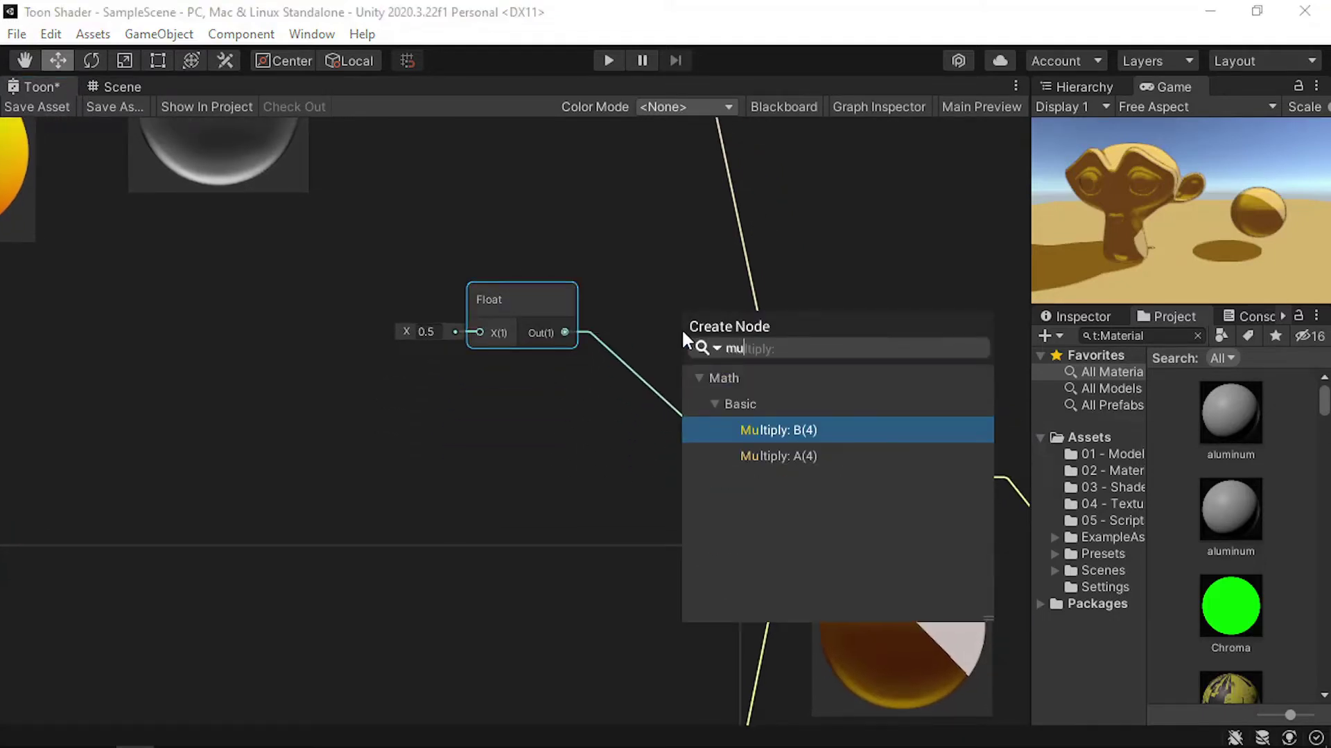
pyautogui.write('lt')
pyautogui.doubleClick(821, 460)
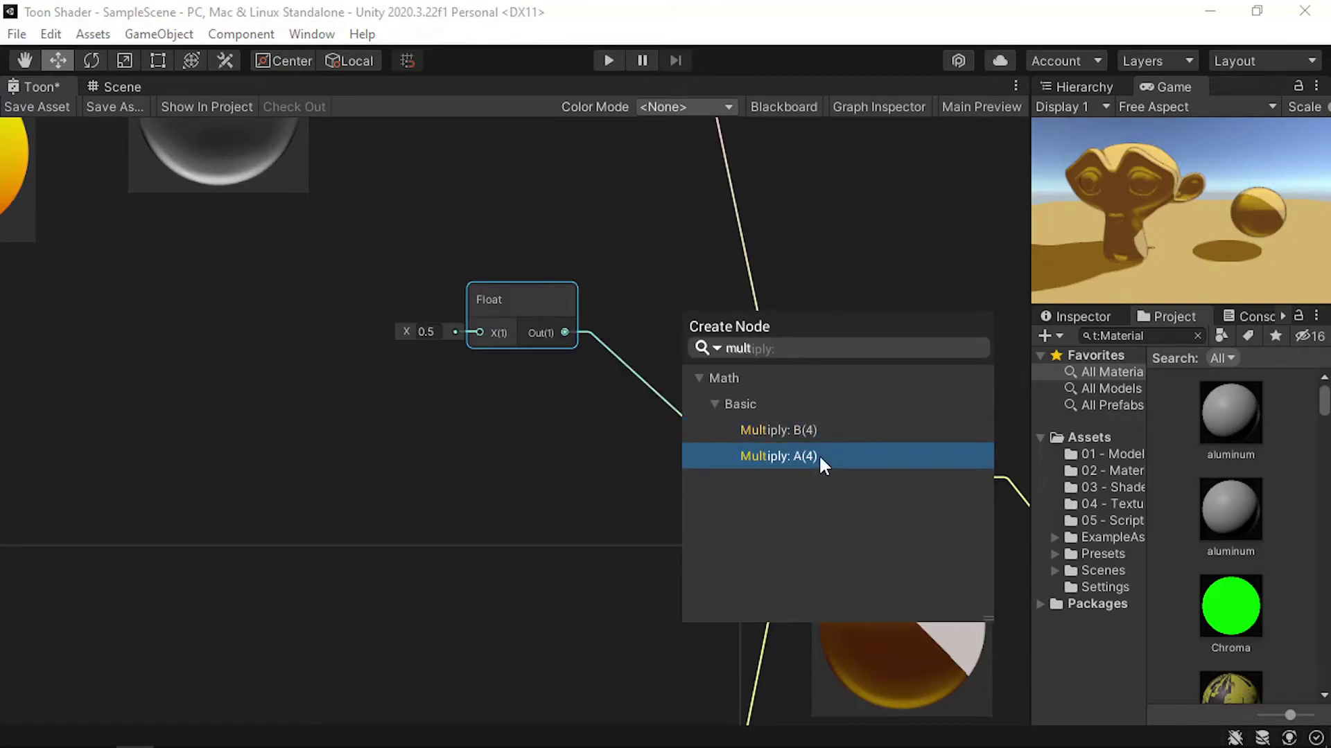
pyautogui.click(761, 400)
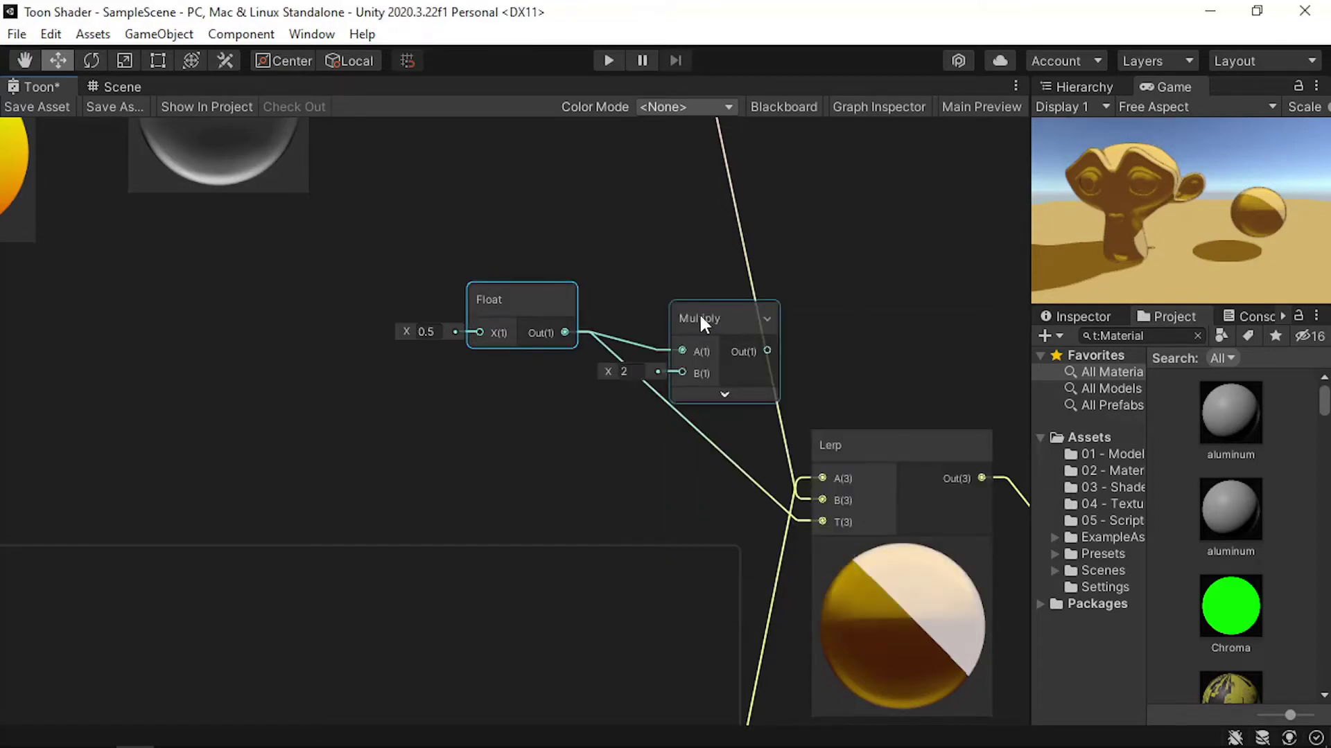
pyautogui.moveTo(699, 313); pyautogui.dragTo(645, 301)
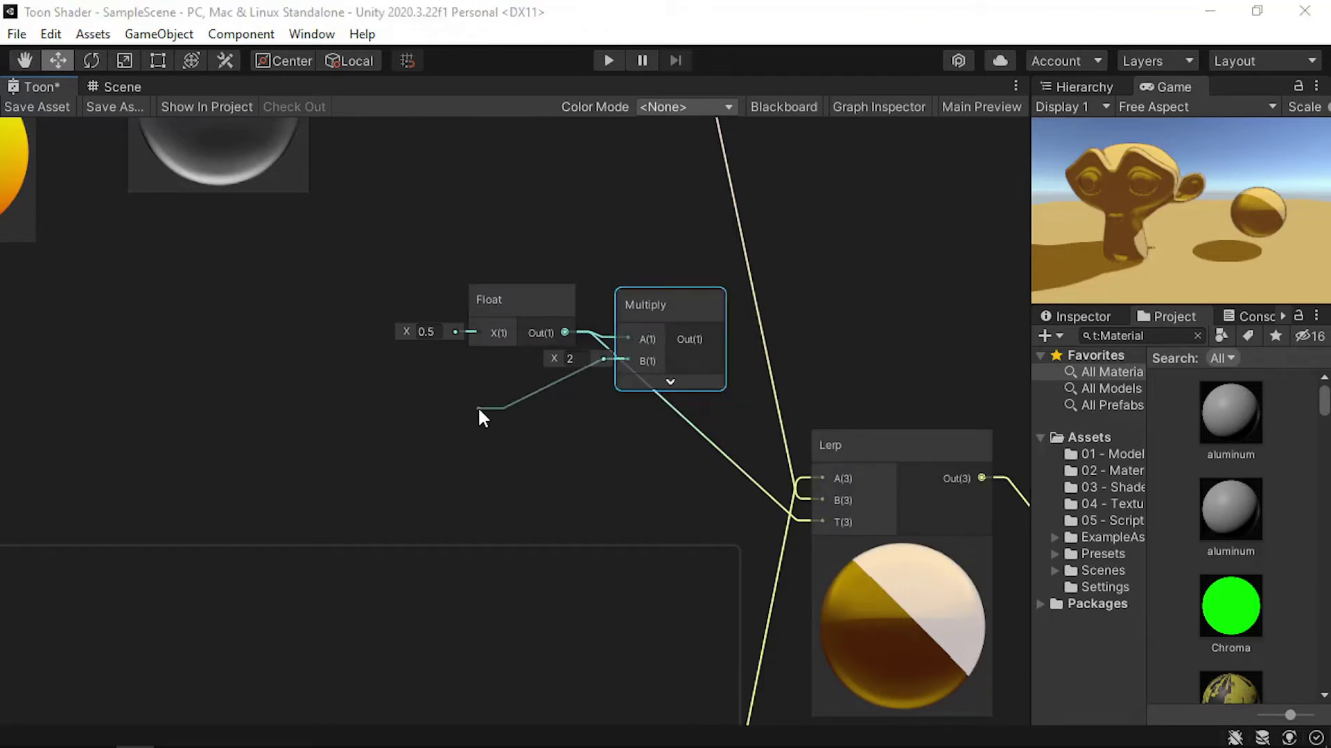
# Add a Branch node into Multiply's B input and pull a connection from its Predicate
pyautogui.moveTo(628, 359); pyautogui.dragTo(478, 408)
pyautogui.write('bra')
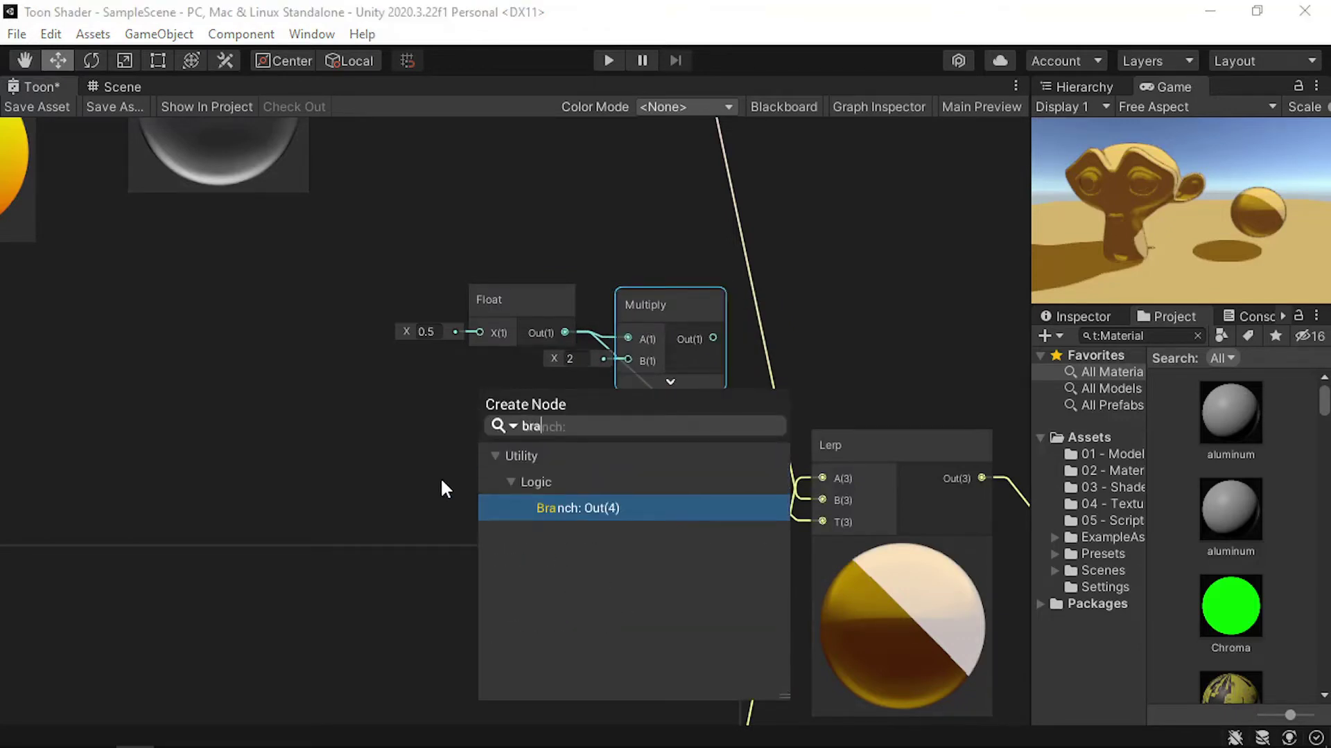
pyautogui.write('nch')
pyautogui.press('Return')
pyautogui.click(398, 504)
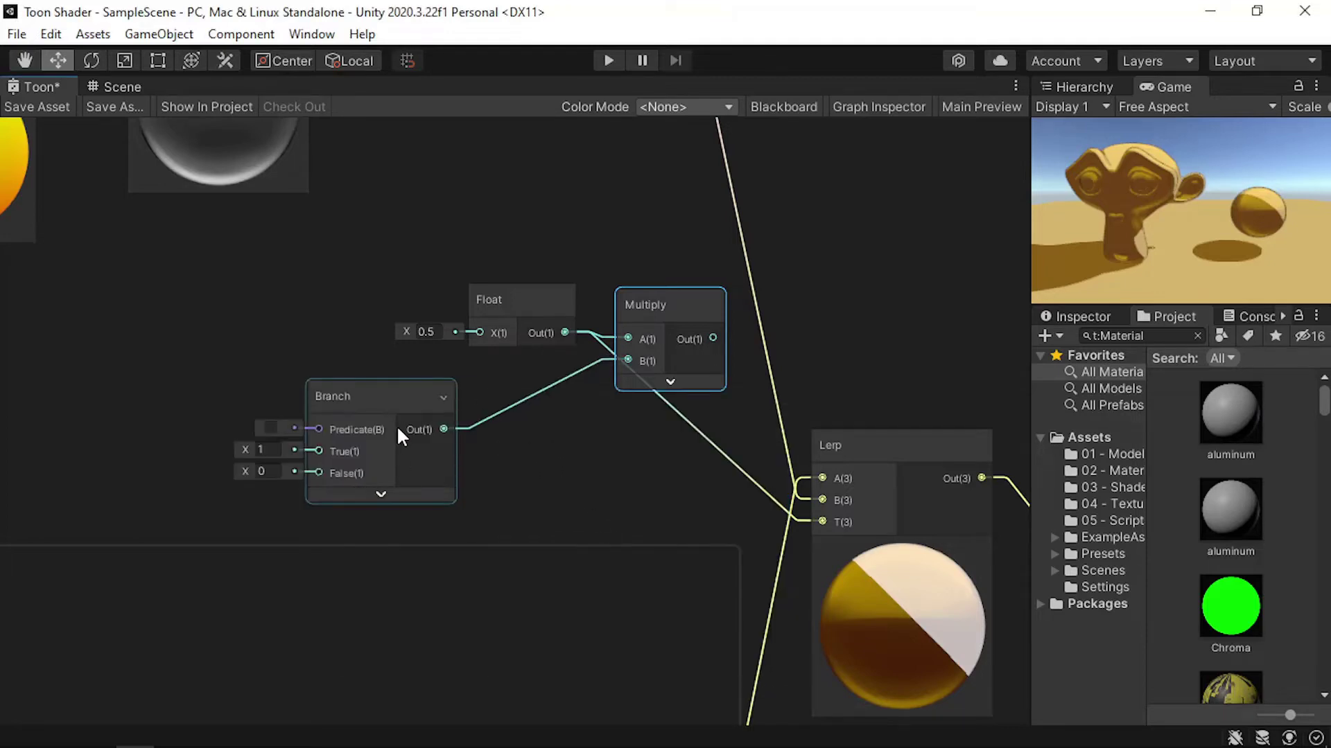
pyautogui.moveTo(384, 397)
pyautogui.mouseDown()
pyautogui.moveTo(504, 381)
pyautogui.moveTo(511, 392)
pyautogui.mouseUp()
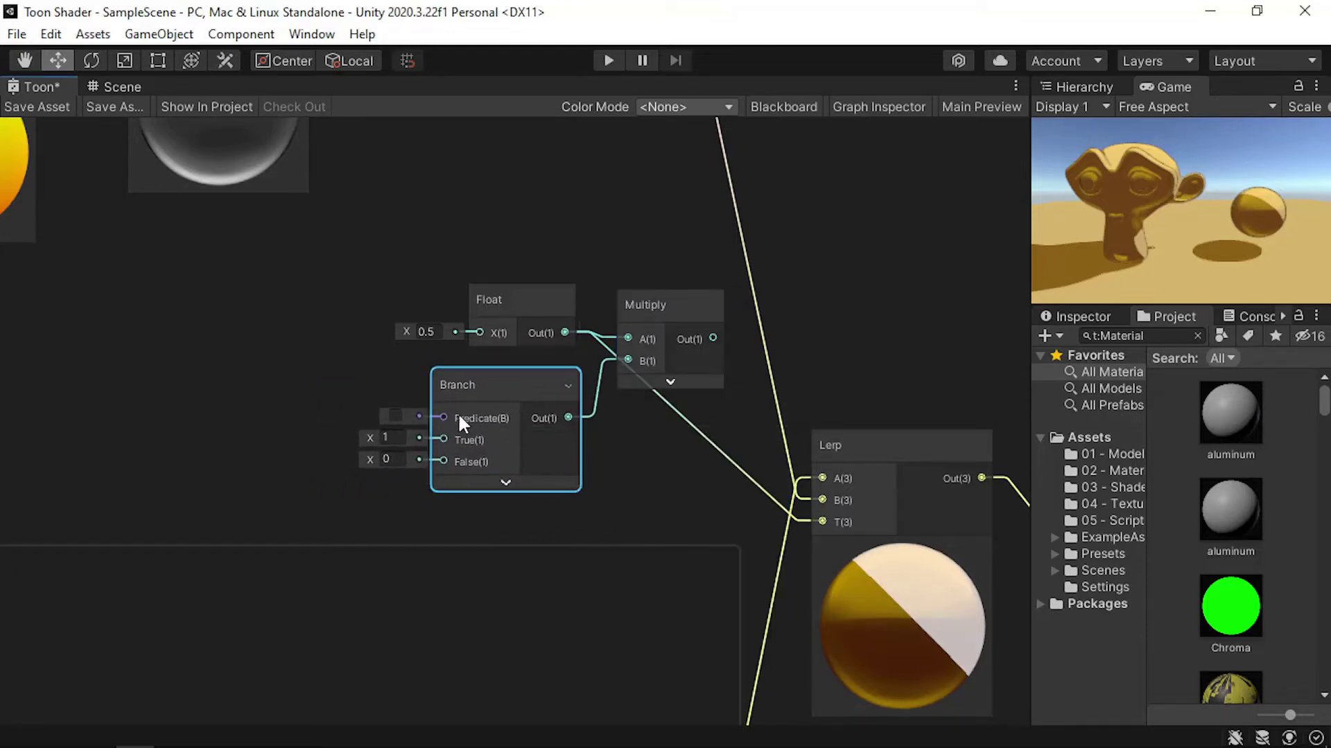
pyautogui.moveTo(444, 418); pyautogui.dragTo(252, 377)
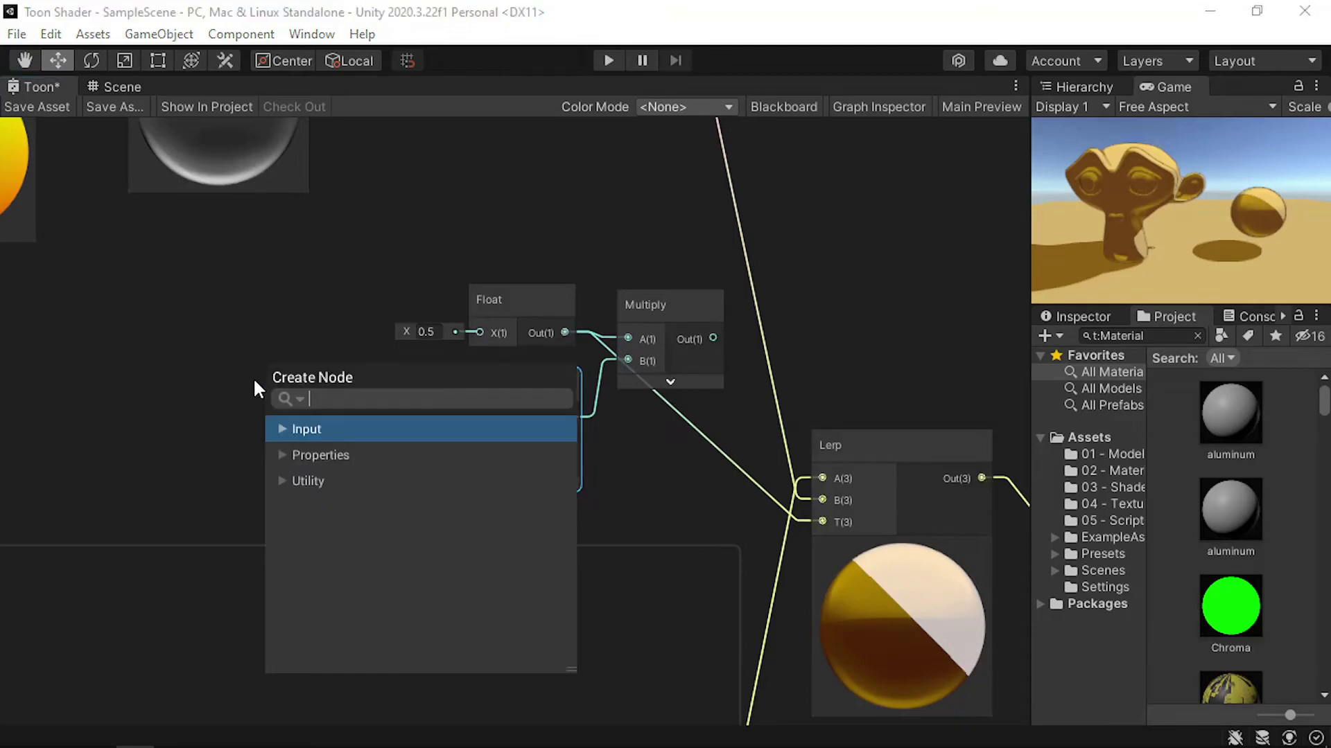
# Add a Boolean node driving the Branch predicate and wire Multiply into the Lerp's T
pyautogui.write('bool')
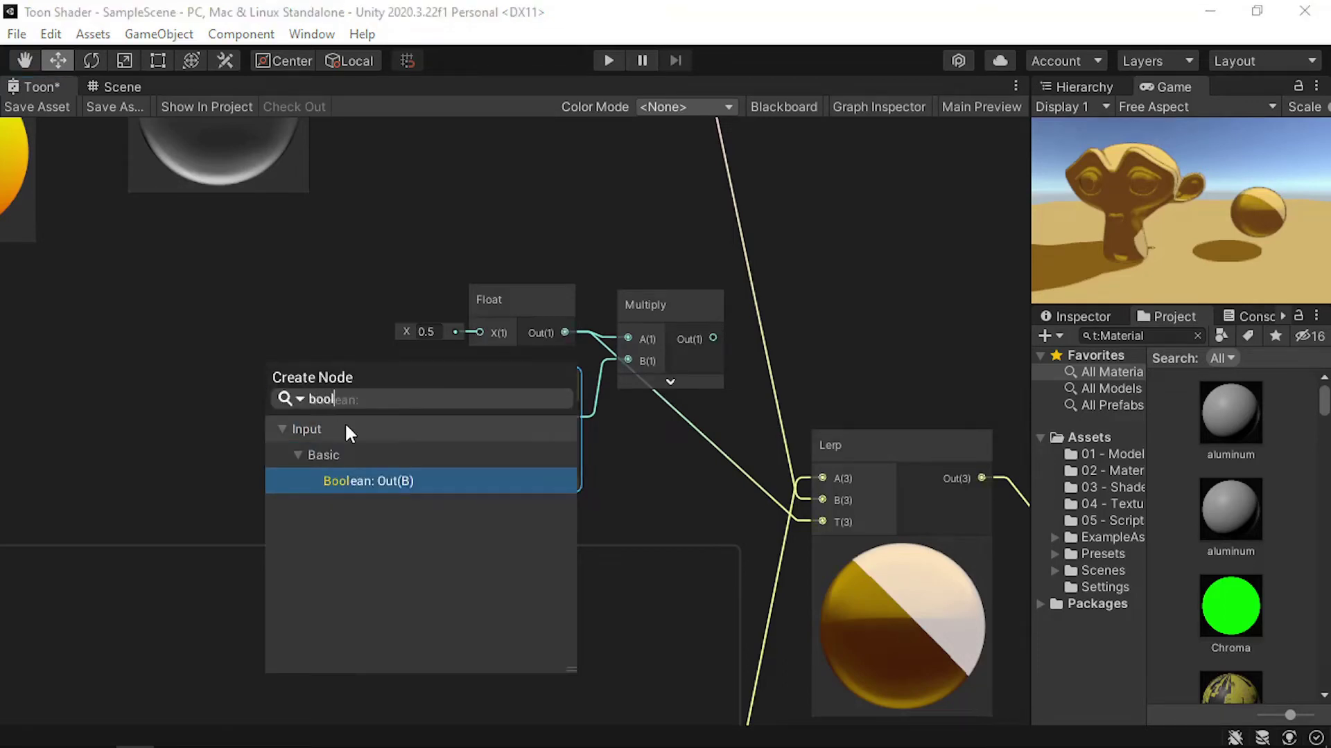
pyautogui.press('Return')
pyautogui.moveTo(237, 372); pyautogui.dragTo(300, 360)
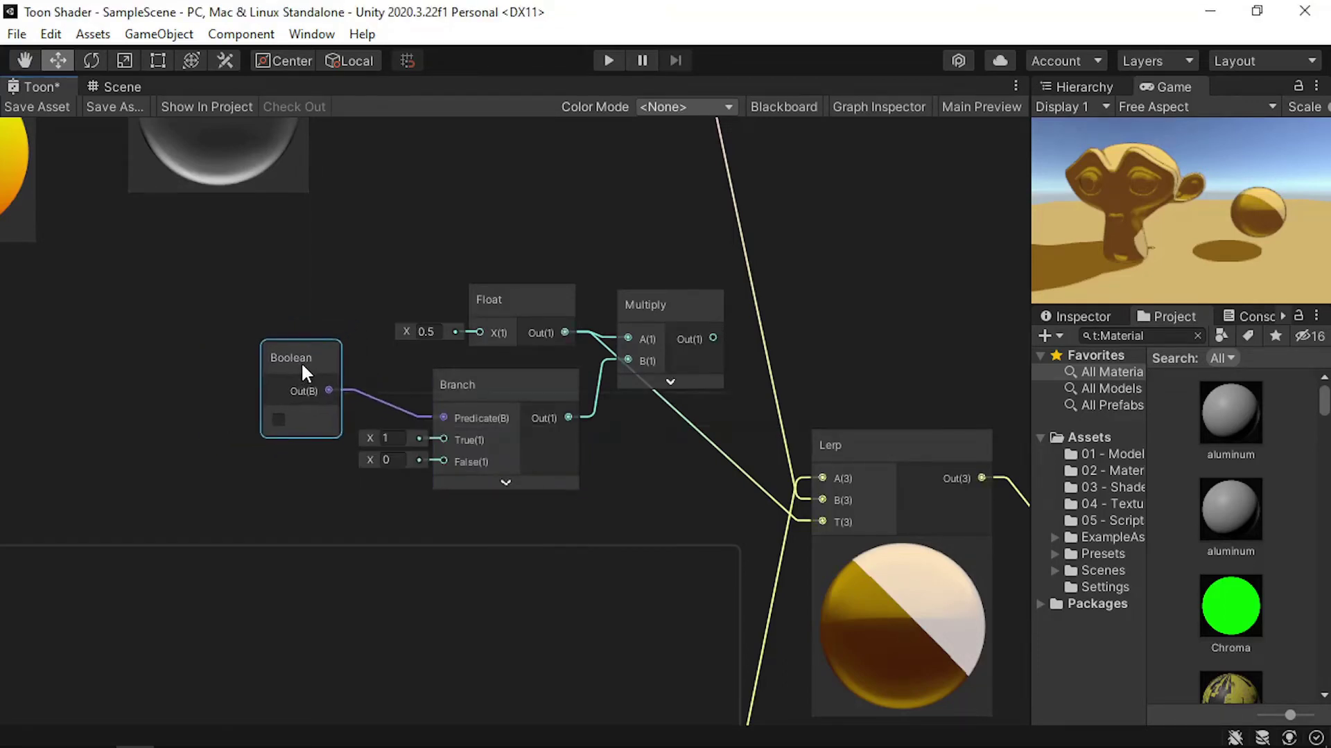
pyautogui.moveTo(712, 339); pyautogui.dragTo(825, 522)
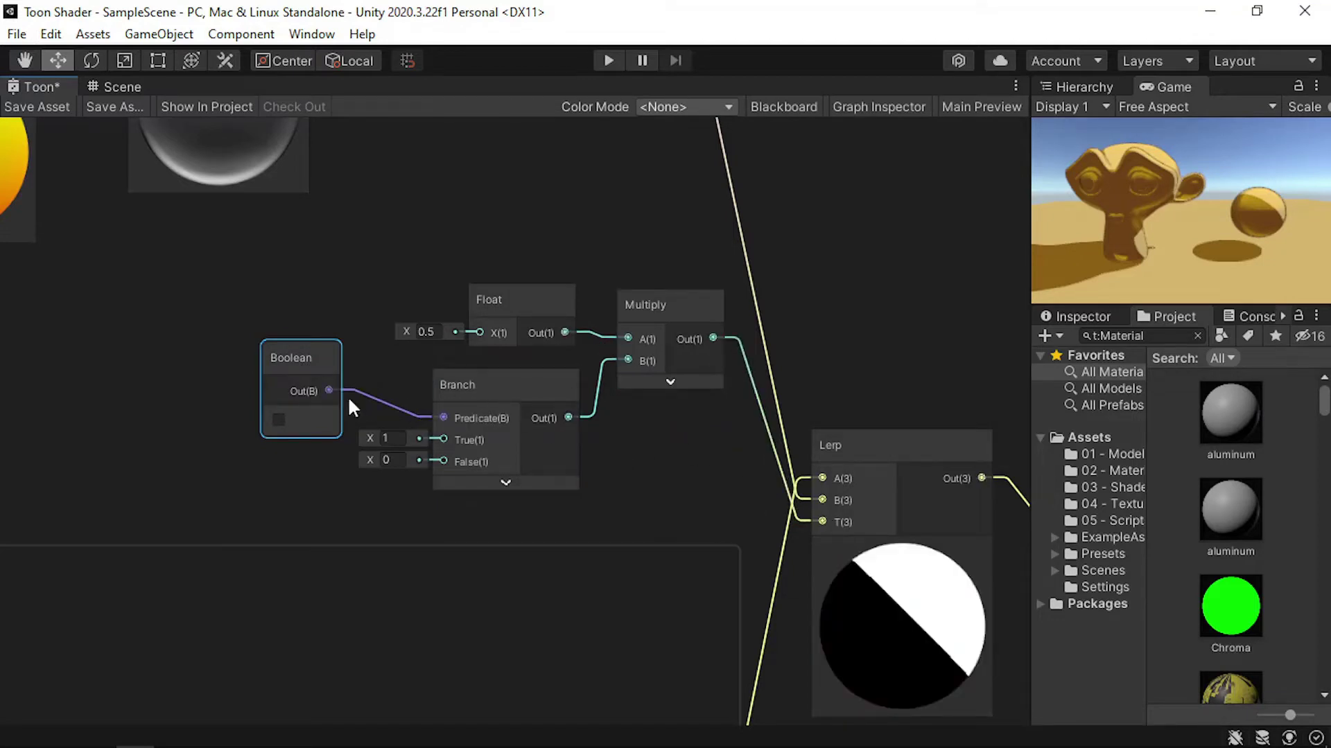
# Toggle the Boolean on and off to compare, then save and check the scene
pyautogui.click(279, 420)
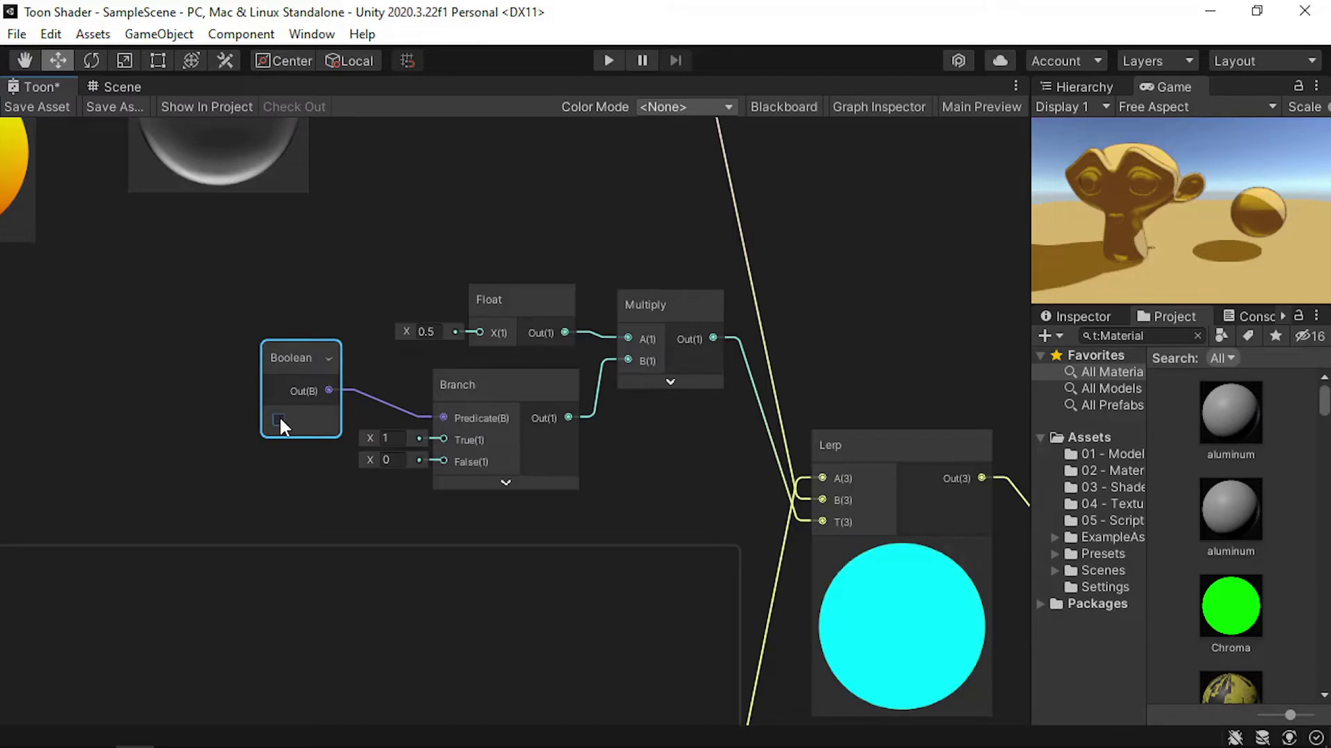
pyautogui.click(278, 420)
pyautogui.click(279, 420)
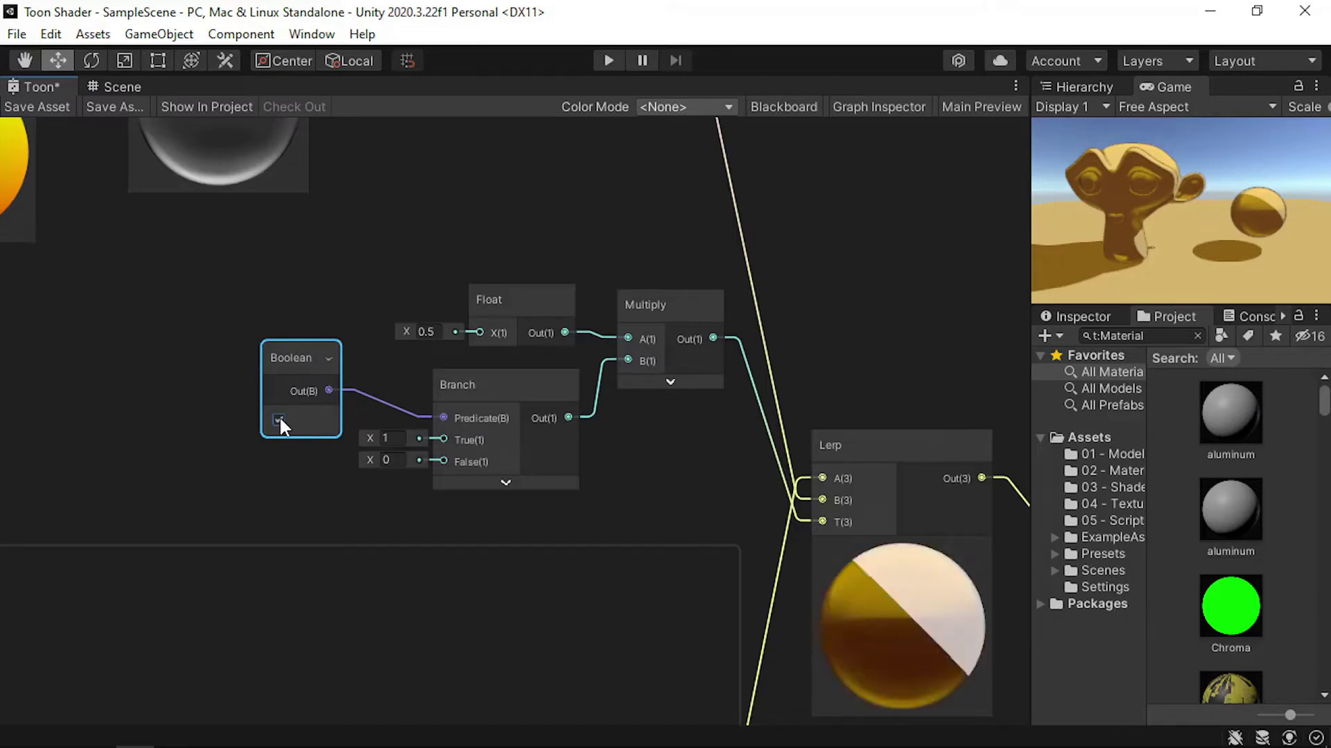
pyautogui.click(278, 421)
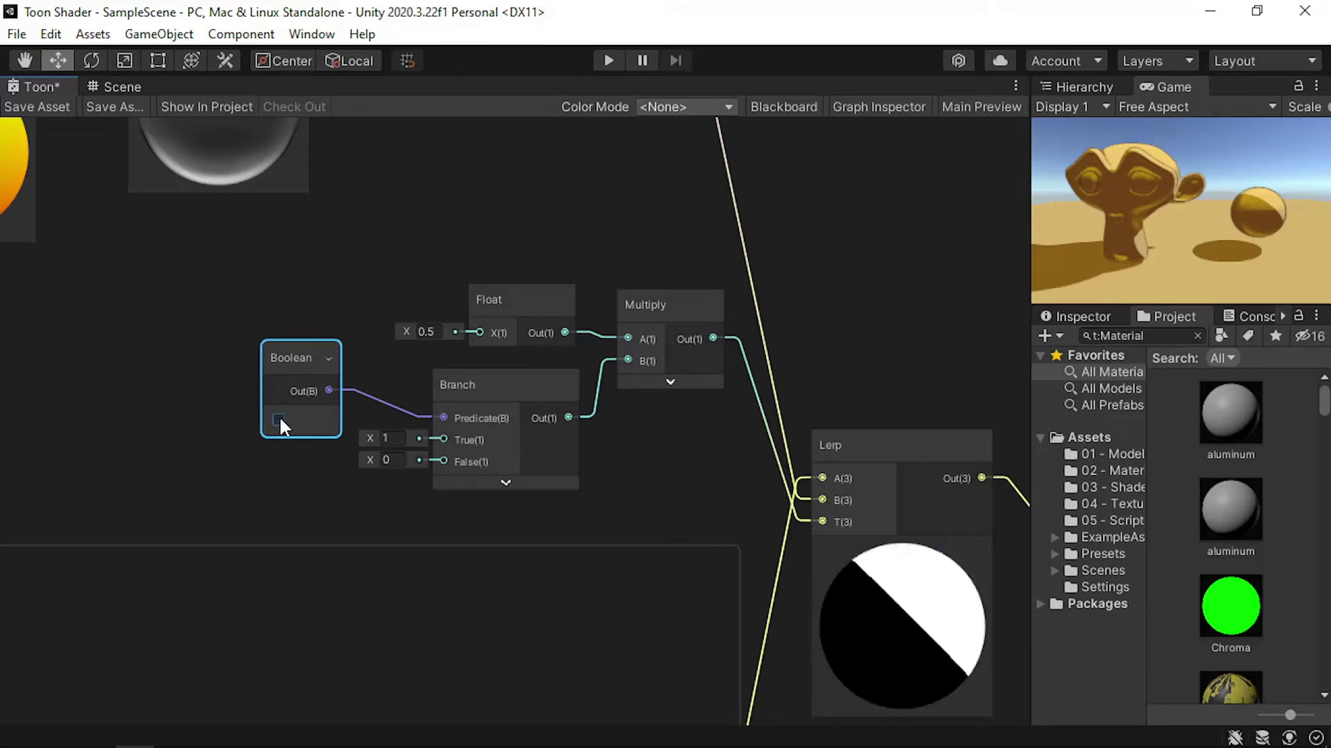
pyautogui.click(42, 104)
pyautogui.click(114, 86)
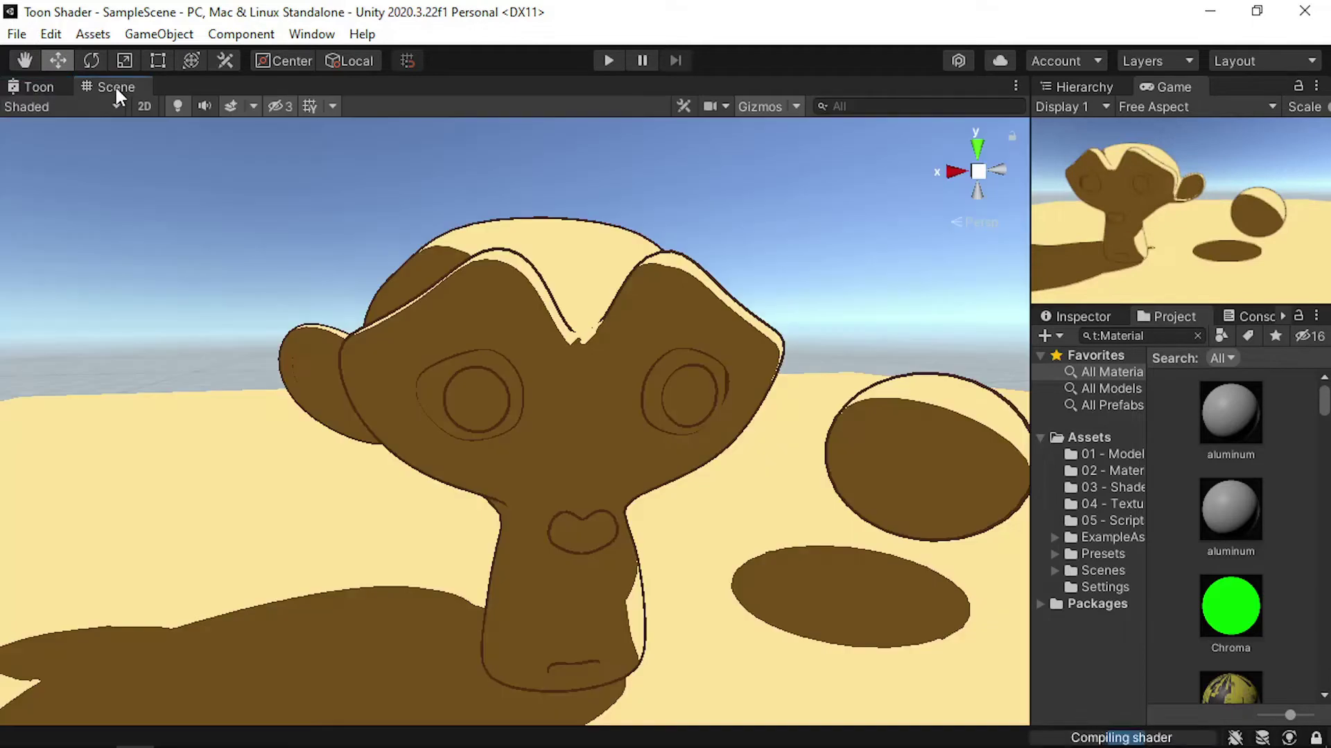
pyautogui.click(50, 85)
# Switch the Boolean back on, save the graph, and verify the monkey in the scene
pyautogui.click(279, 421)
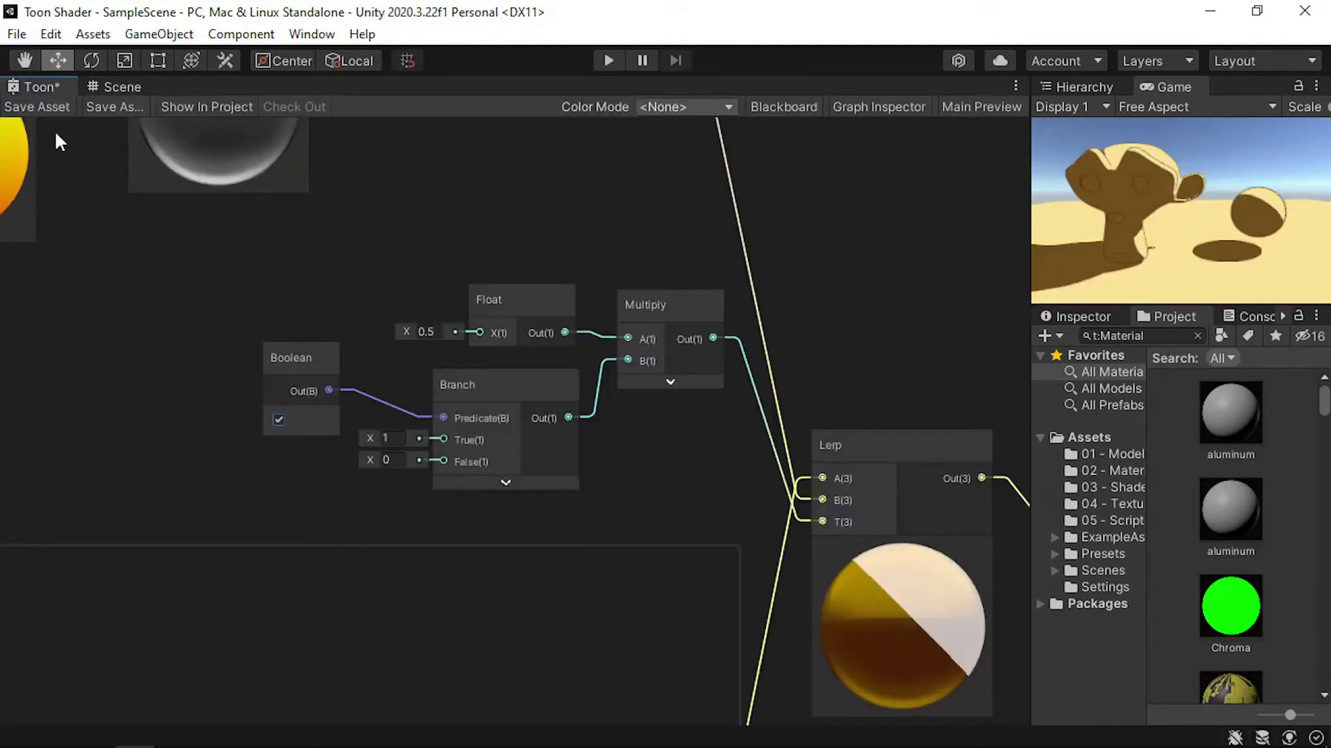
pyautogui.click(34, 106)
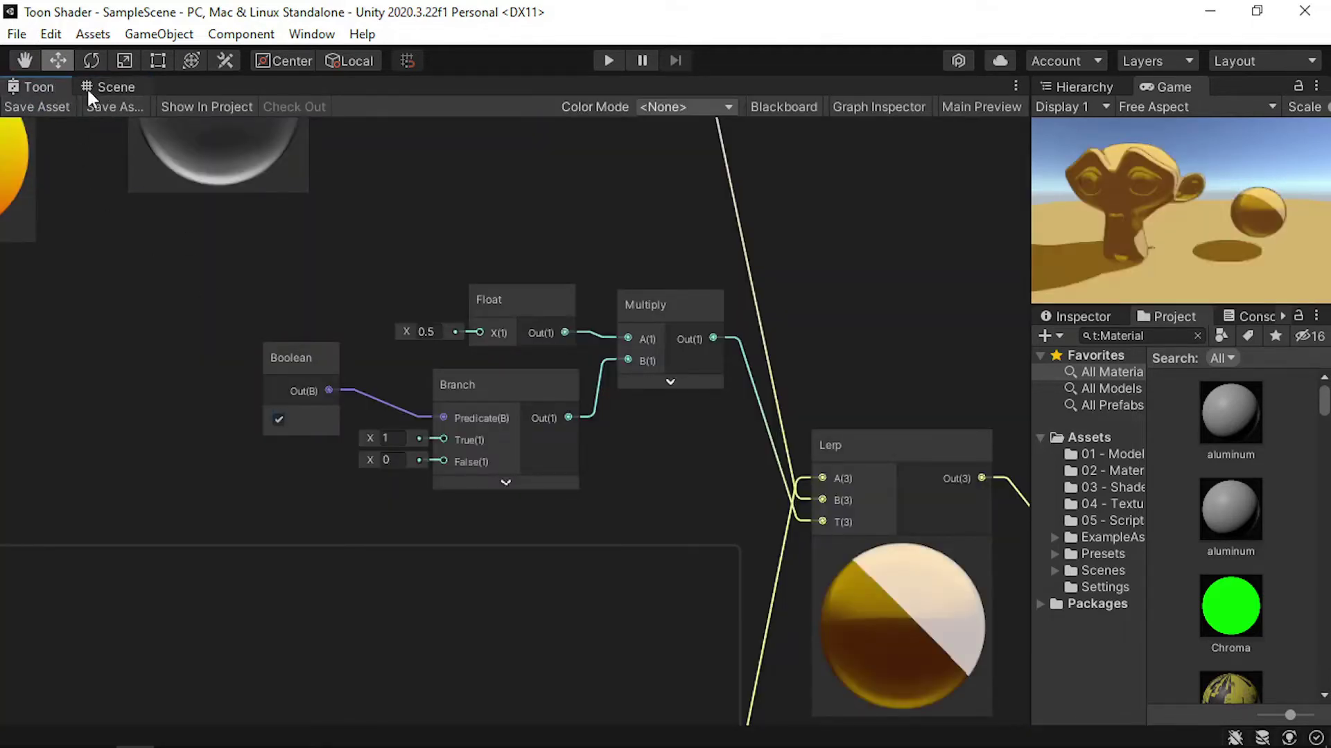
pyautogui.click(107, 87)
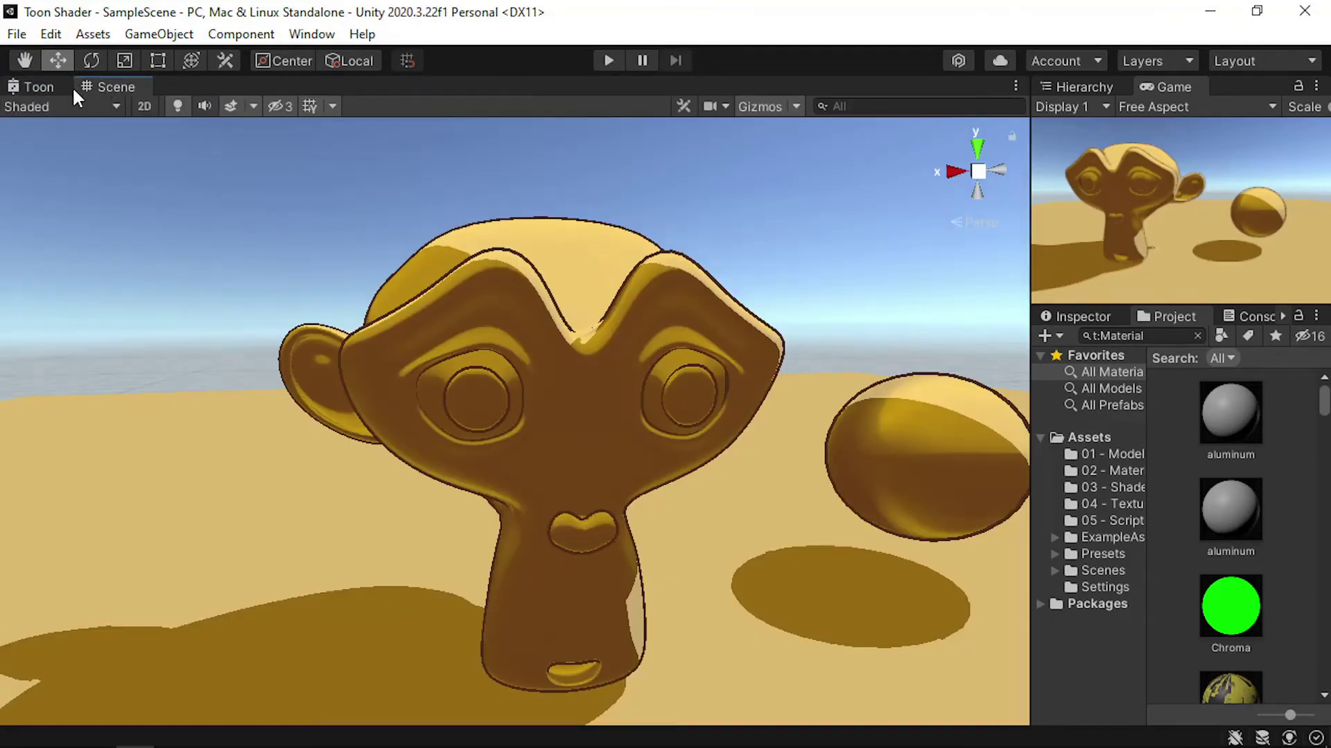
pyautogui.click(43, 89)
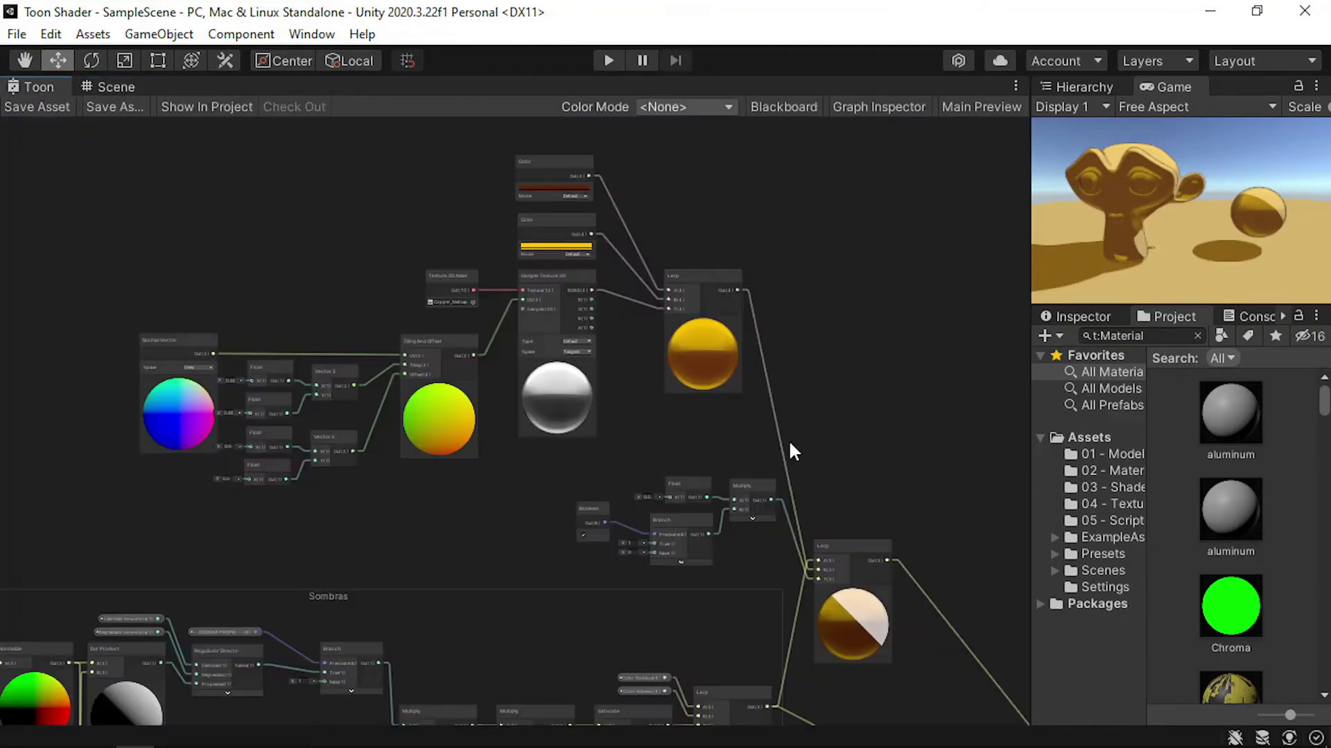
# Add a Rotate node feeding the Tiling And Offset UV input
pyautogui.scroll(4, 400, 413)
pyautogui.moveTo(408, 425); pyautogui.dragTo(678, 505, button='middle')
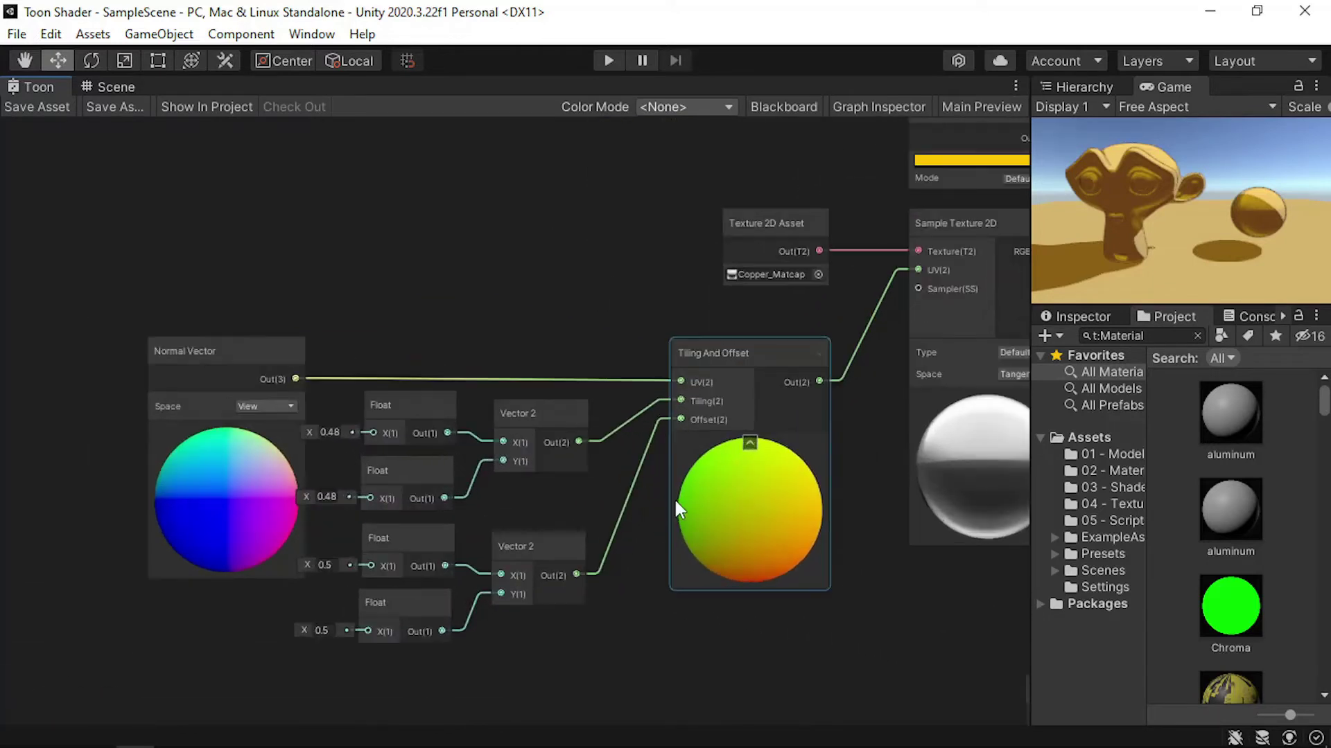
pyautogui.moveTo(510, 364); pyautogui.dragTo(674, 411, button='middle')
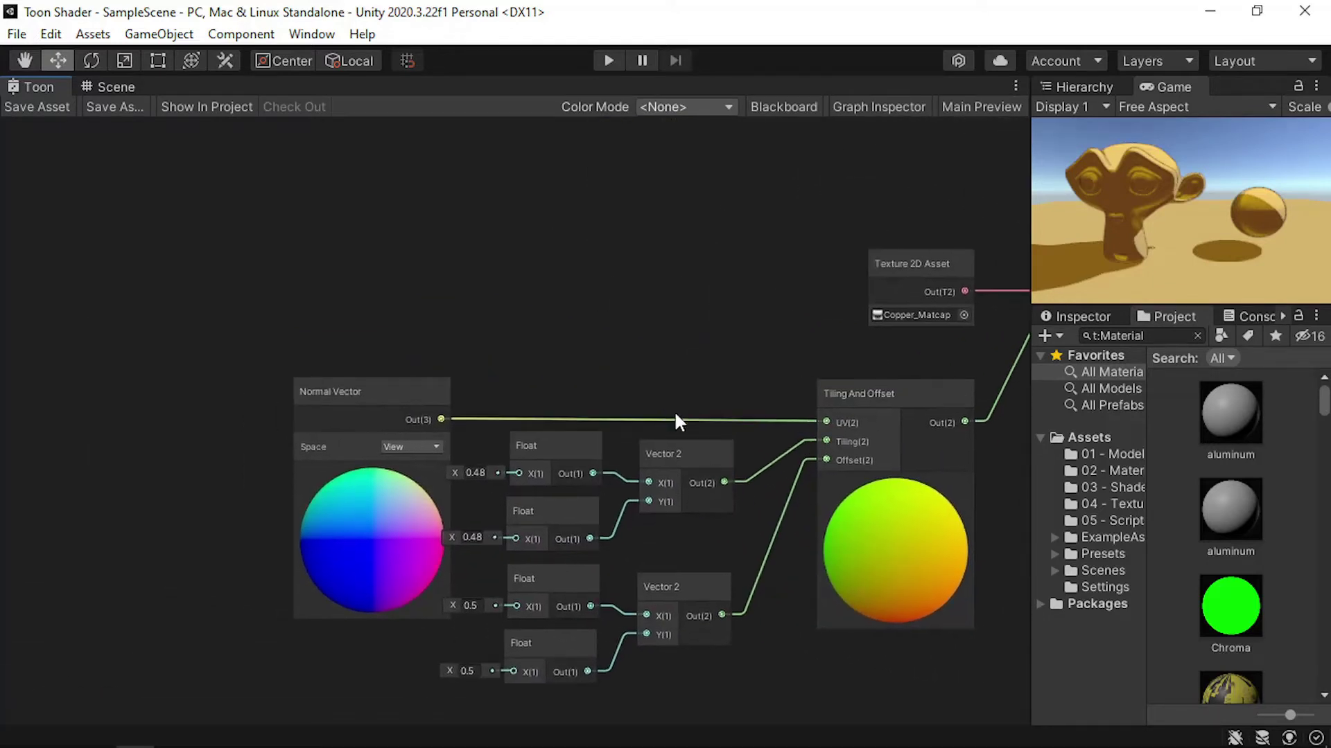
pyautogui.moveTo(826, 423); pyautogui.dragTo(603, 298)
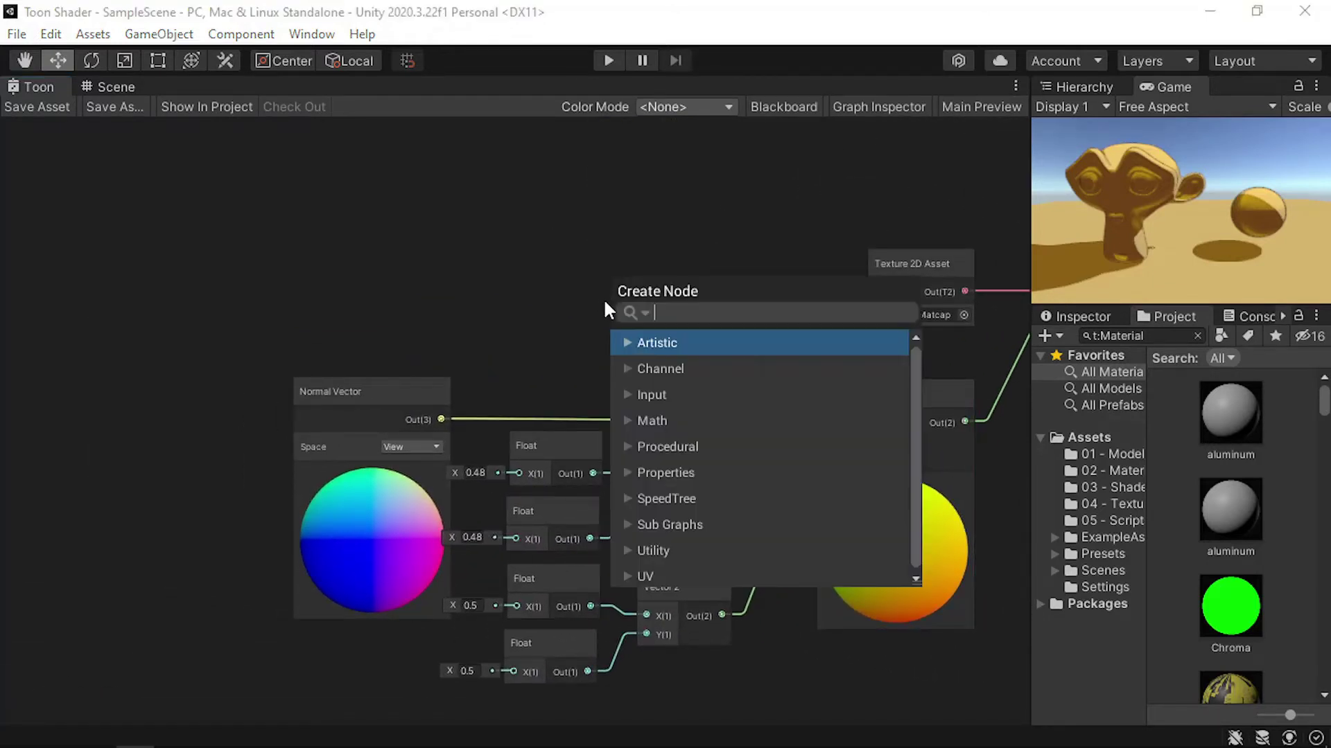
pyautogui.write('rot')
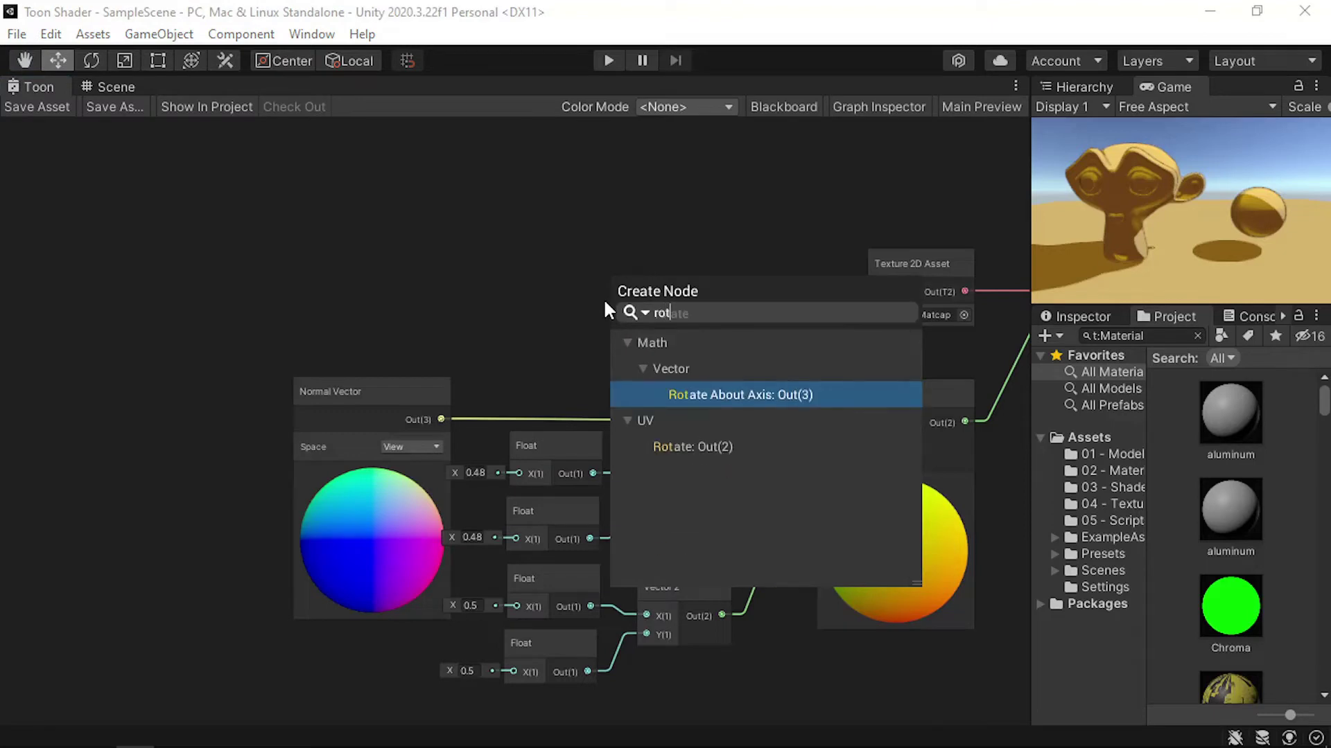
pyautogui.write('a')
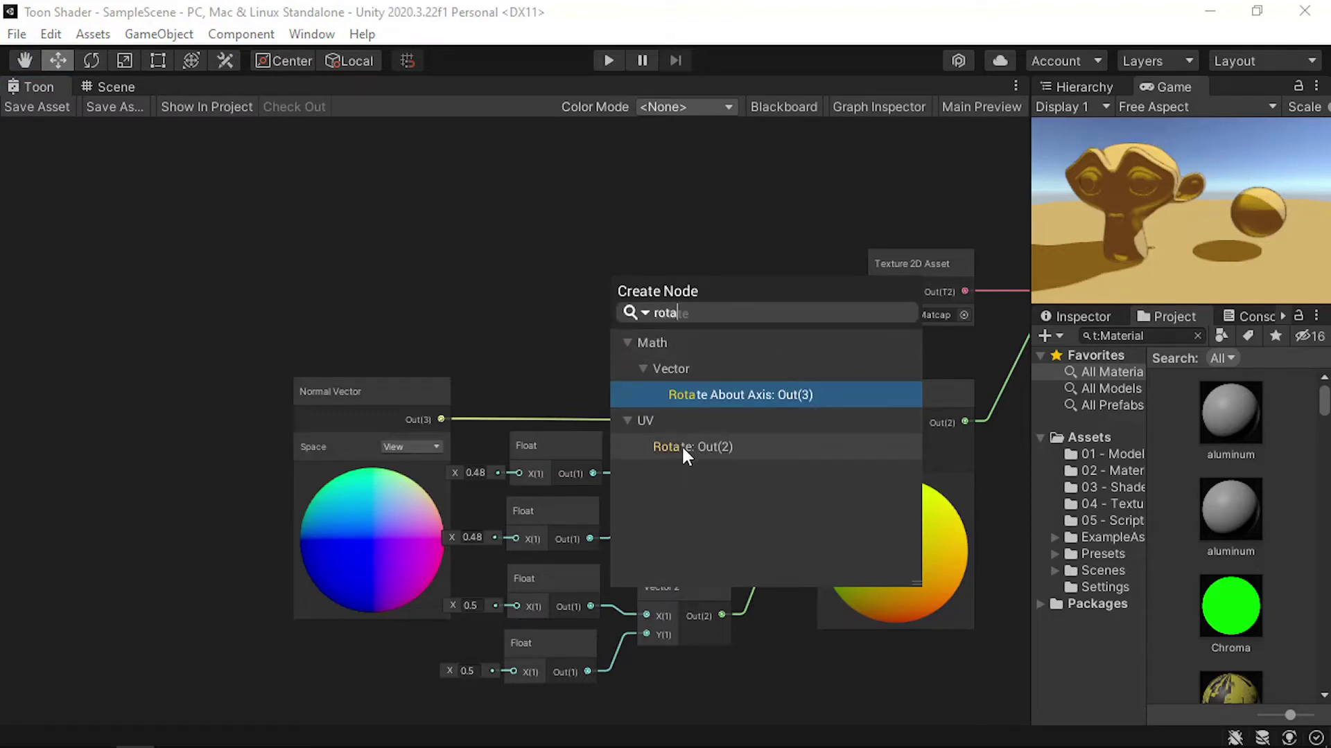
pyautogui.doubleClick(767, 449)
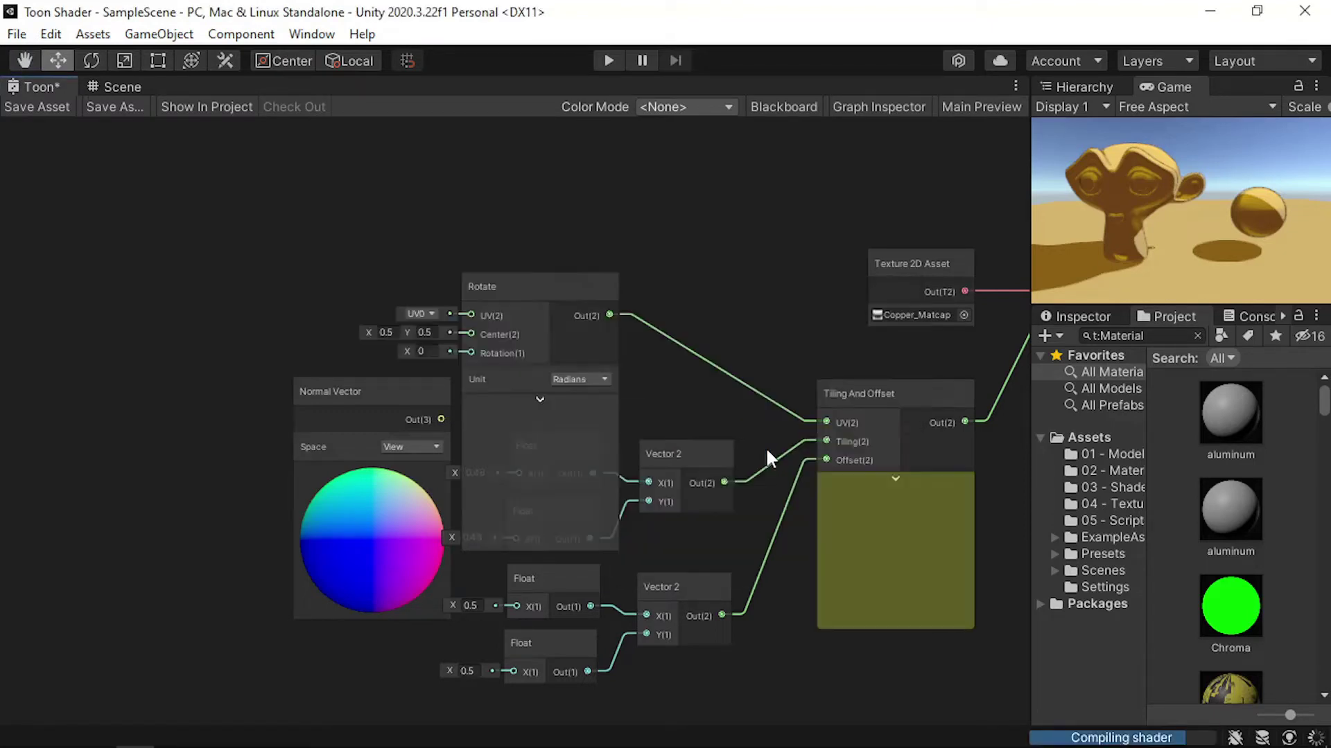
pyautogui.click(540, 406)
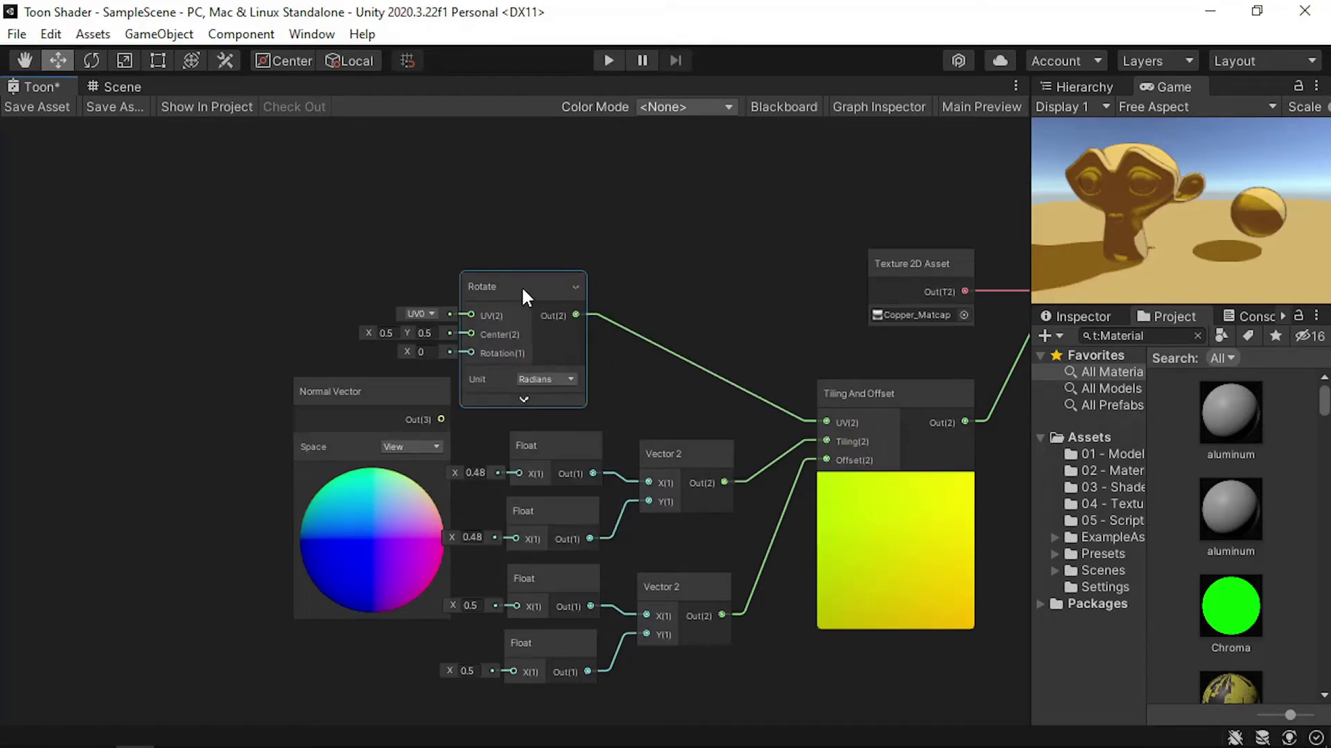
pyautogui.moveTo(521, 285); pyautogui.dragTo(672, 286)
# Raise the Rotate amount to about 10 and feed the view-space Normal Vector into its UV
pyautogui.scroll(3, 518, 388)
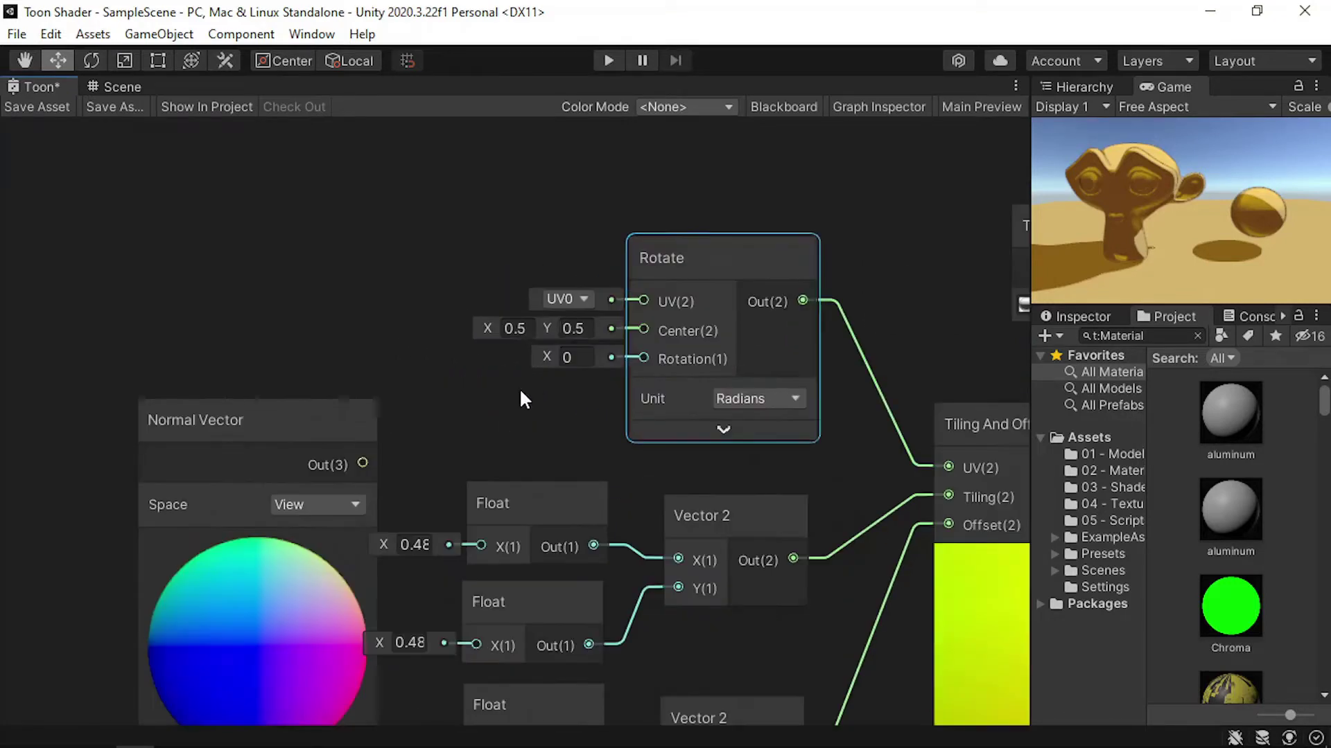
pyautogui.scroll(2, 544, 385)
pyautogui.moveTo(597, 385); pyautogui.dragTo(493, 421, button='middle')
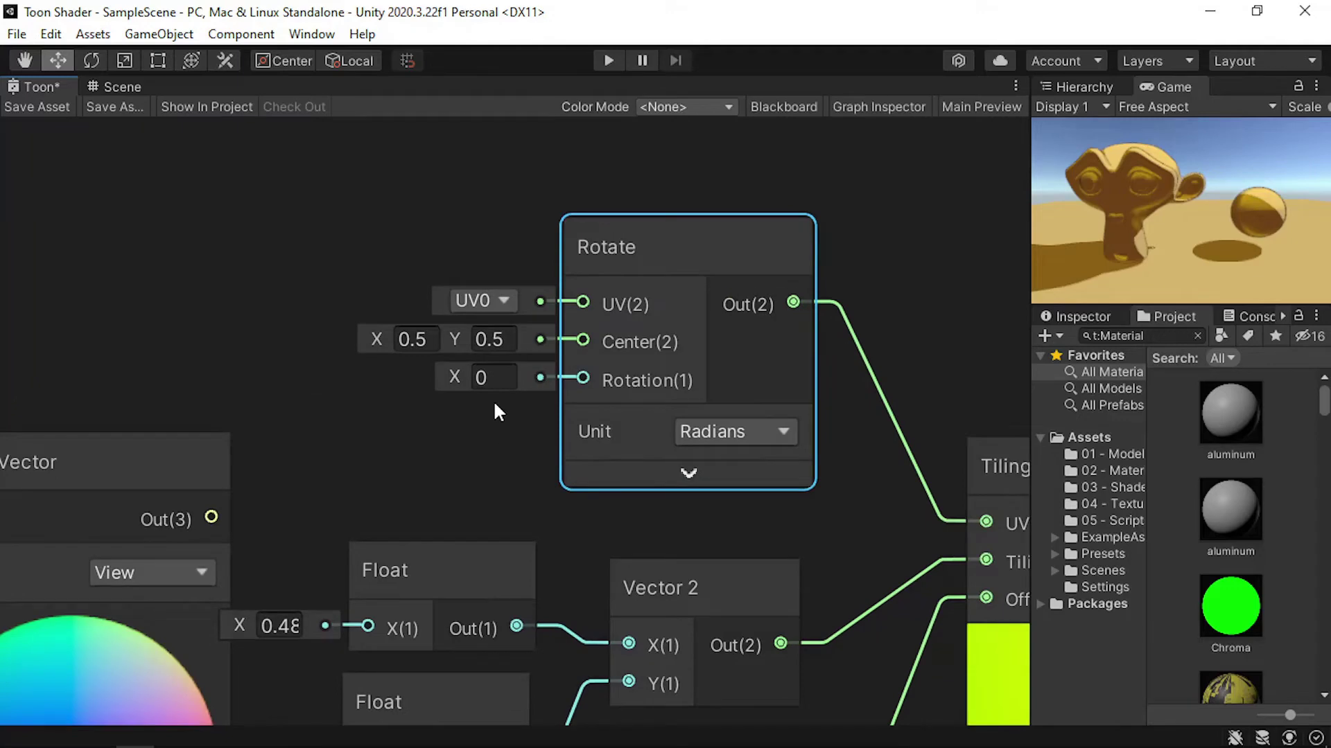
pyautogui.scroll(-2, 652, 390)
pyautogui.moveTo(677, 415); pyautogui.dragTo(370, 371, button='middle')
pyautogui.scroll(-2, 370, 371)
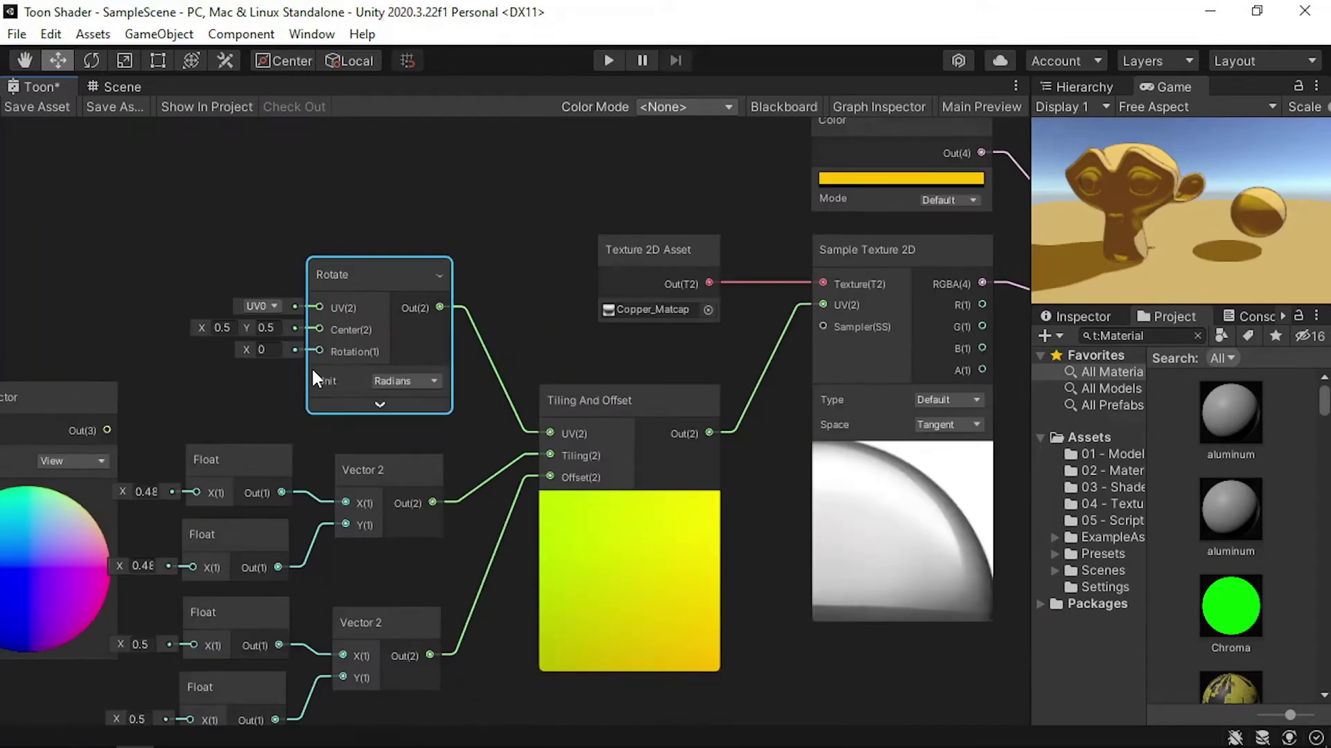
pyautogui.moveTo(245, 348)
pyautogui.mouseDown()
pyautogui.moveTo(601, 371)
pyautogui.moveTo(451, 409)
pyautogui.mouseUp()
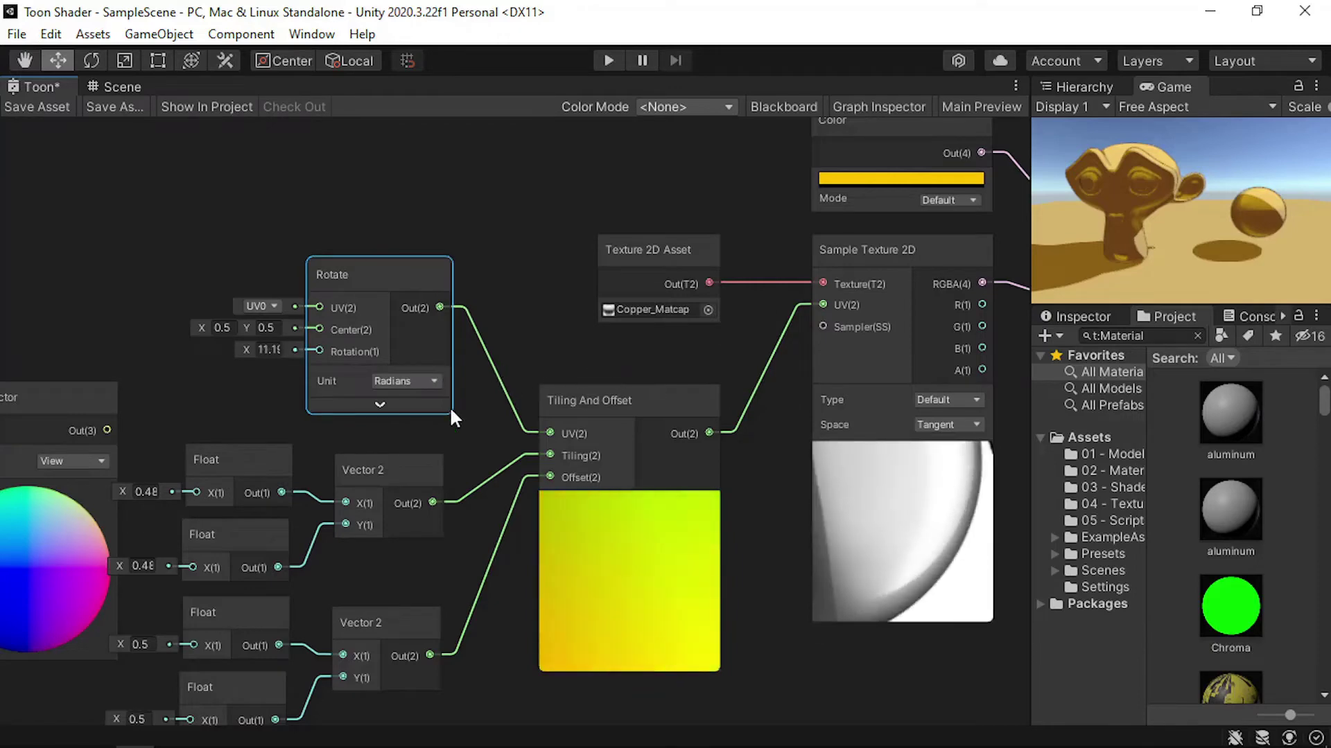
pyautogui.scroll(2, 267, 419)
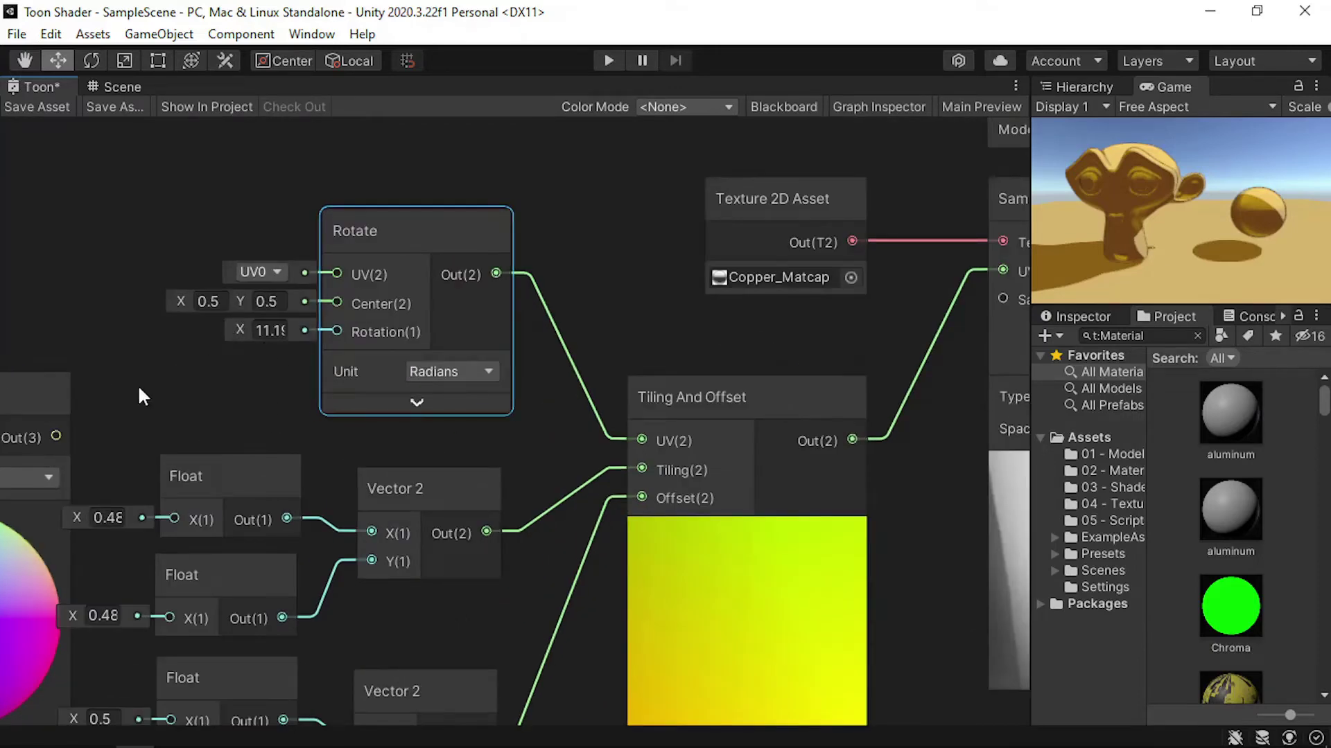
pyautogui.moveTo(55, 436); pyautogui.dragTo(331, 272)
# Set the Rotate node's Center to 0,0 and Rotation to 20.1 in Degrees
pyautogui.scroll(-2, 381, 359)
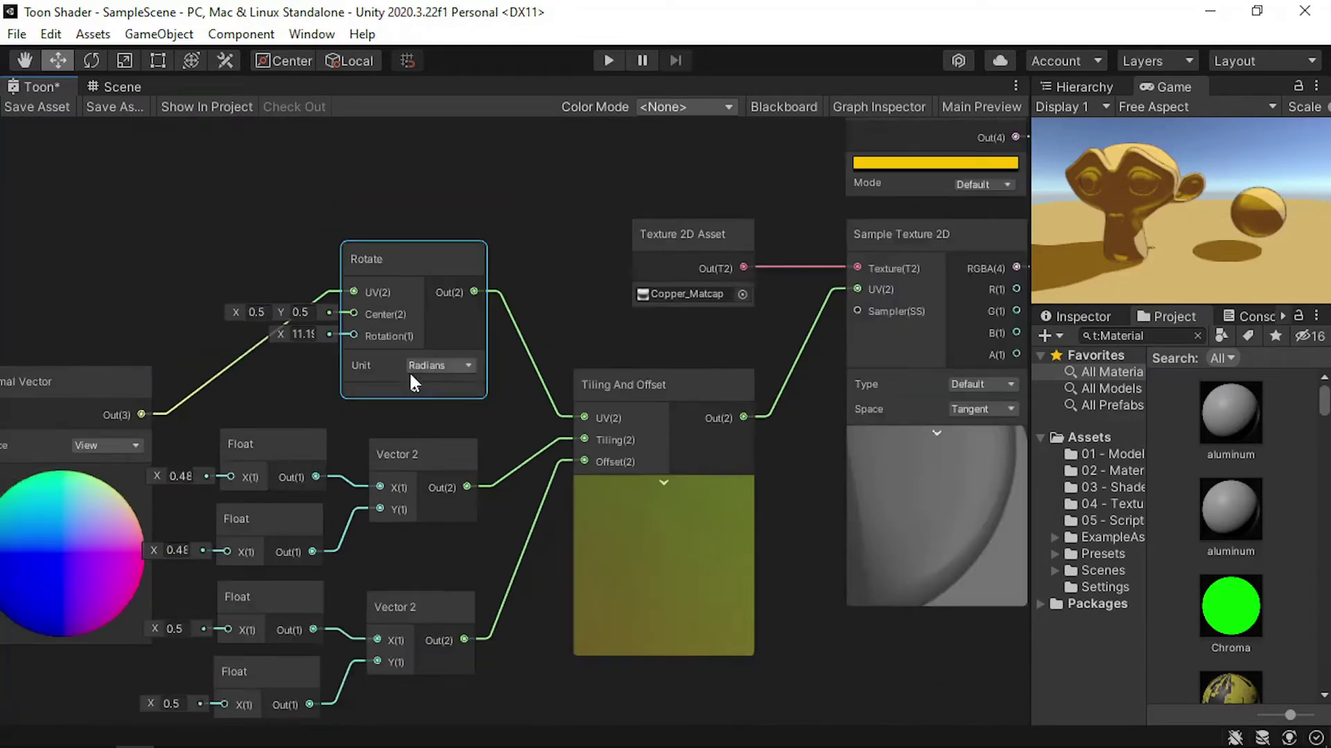
pyautogui.moveTo(506, 389); pyautogui.dragTo(409, 370, button='middle')
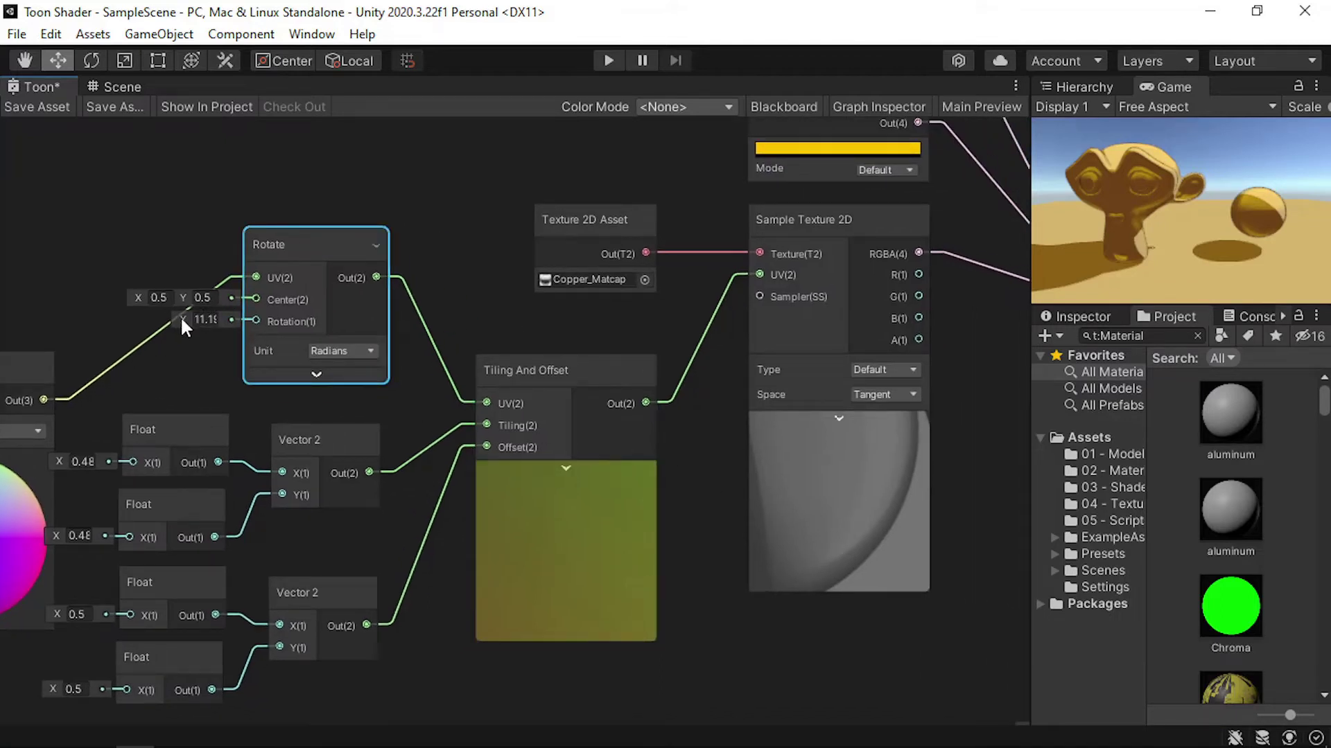
pyautogui.moveTo(181, 319); pyautogui.dragTo(172, 314)
pyautogui.moveTo(181, 315); pyautogui.dragTo(183, 318)
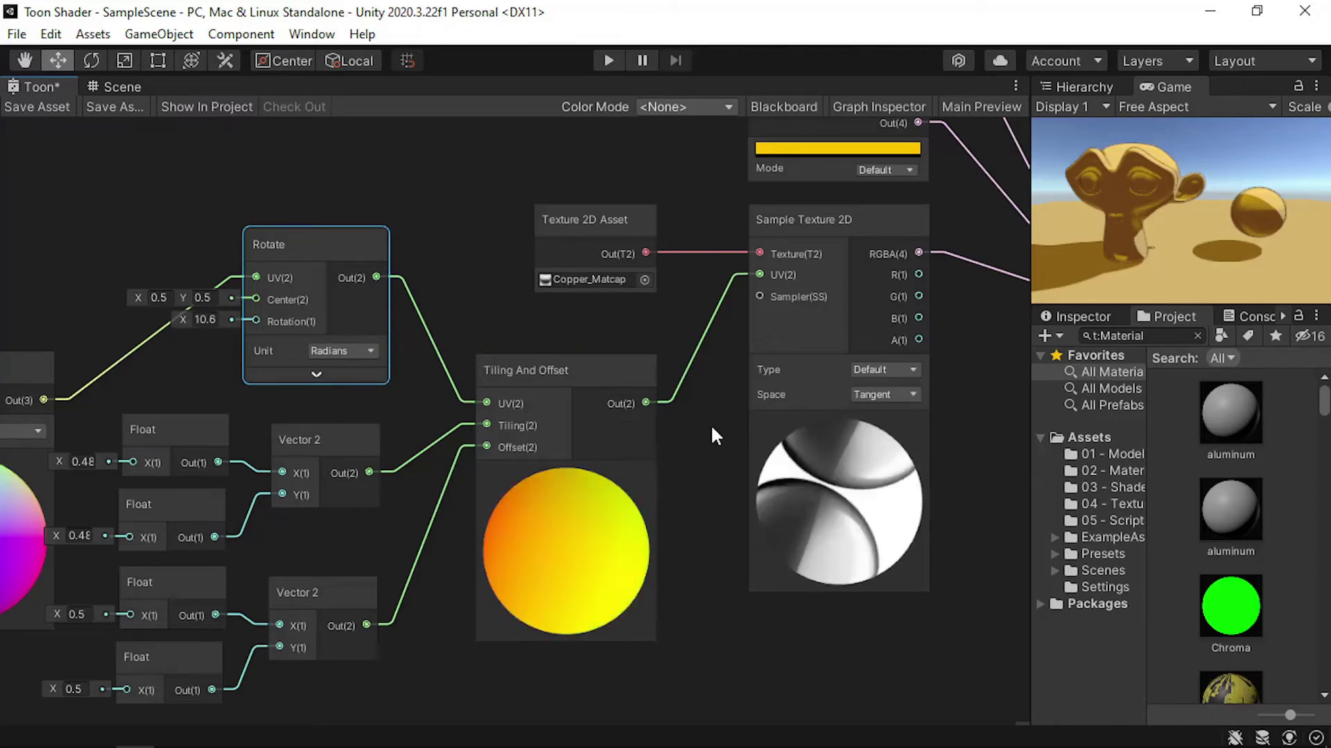
pyautogui.scroll(2, 134, 298)
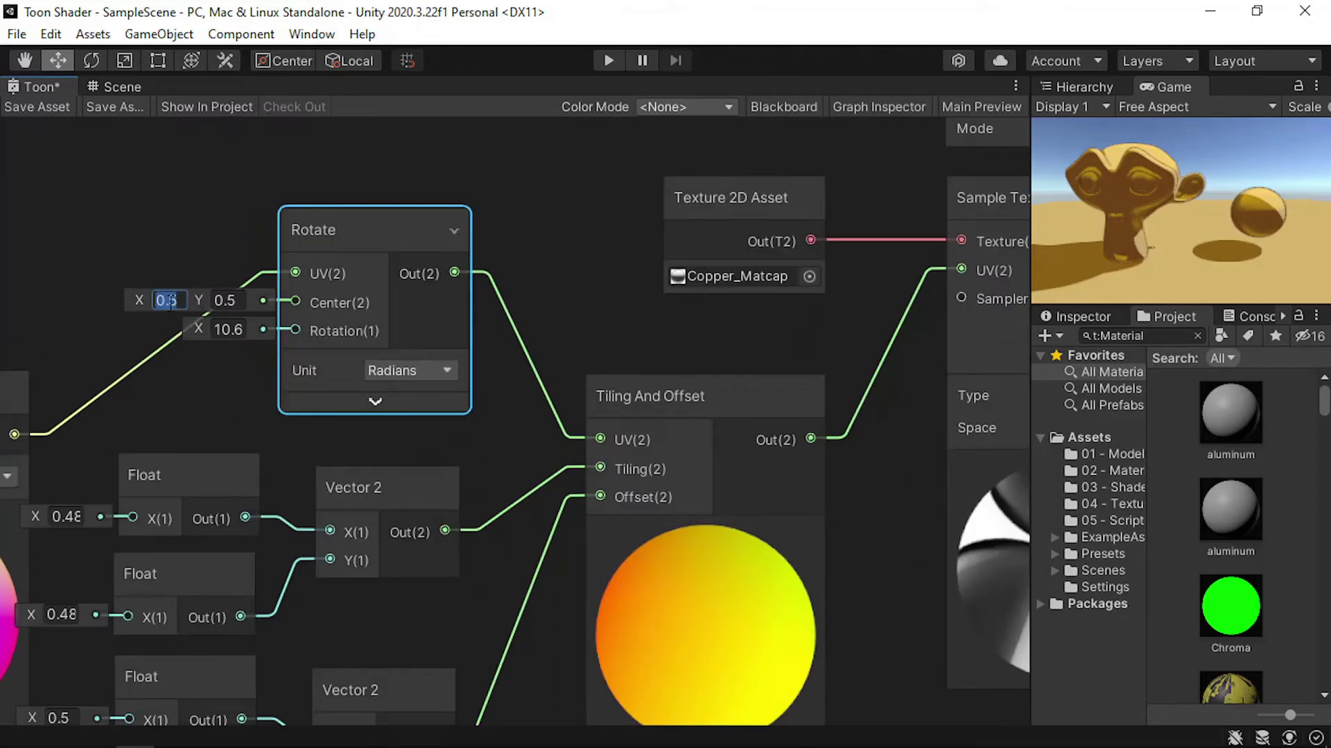
pyautogui.write('0')
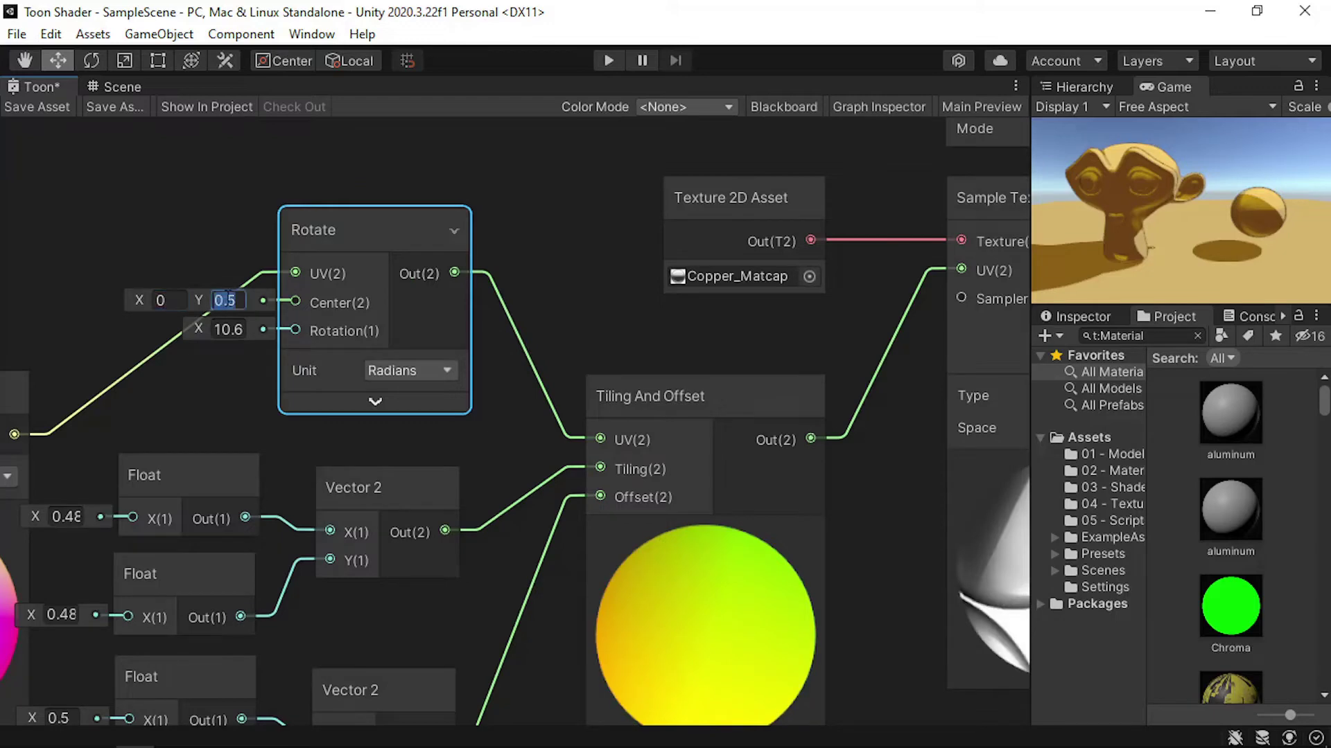
pyautogui.write('0')
pyautogui.scroll(-1, 334, 455)
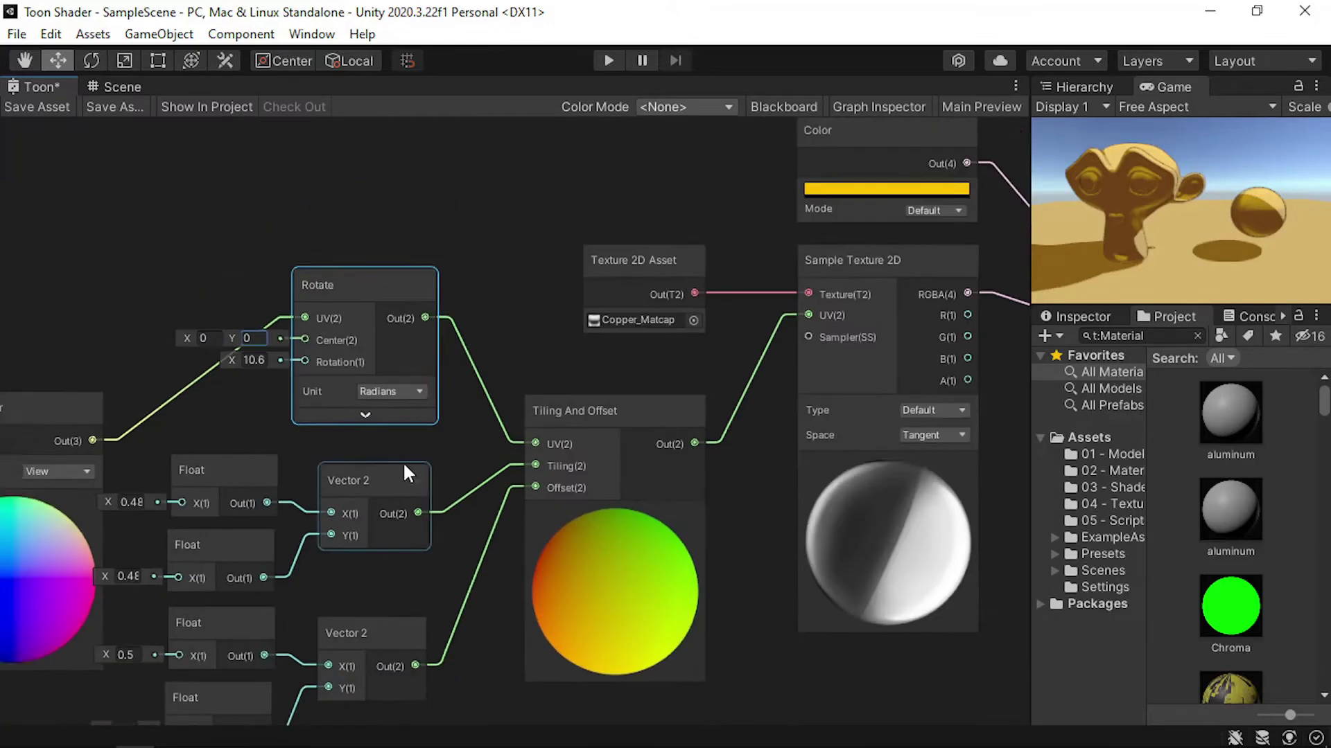
pyautogui.scroll(-1, 402, 461)
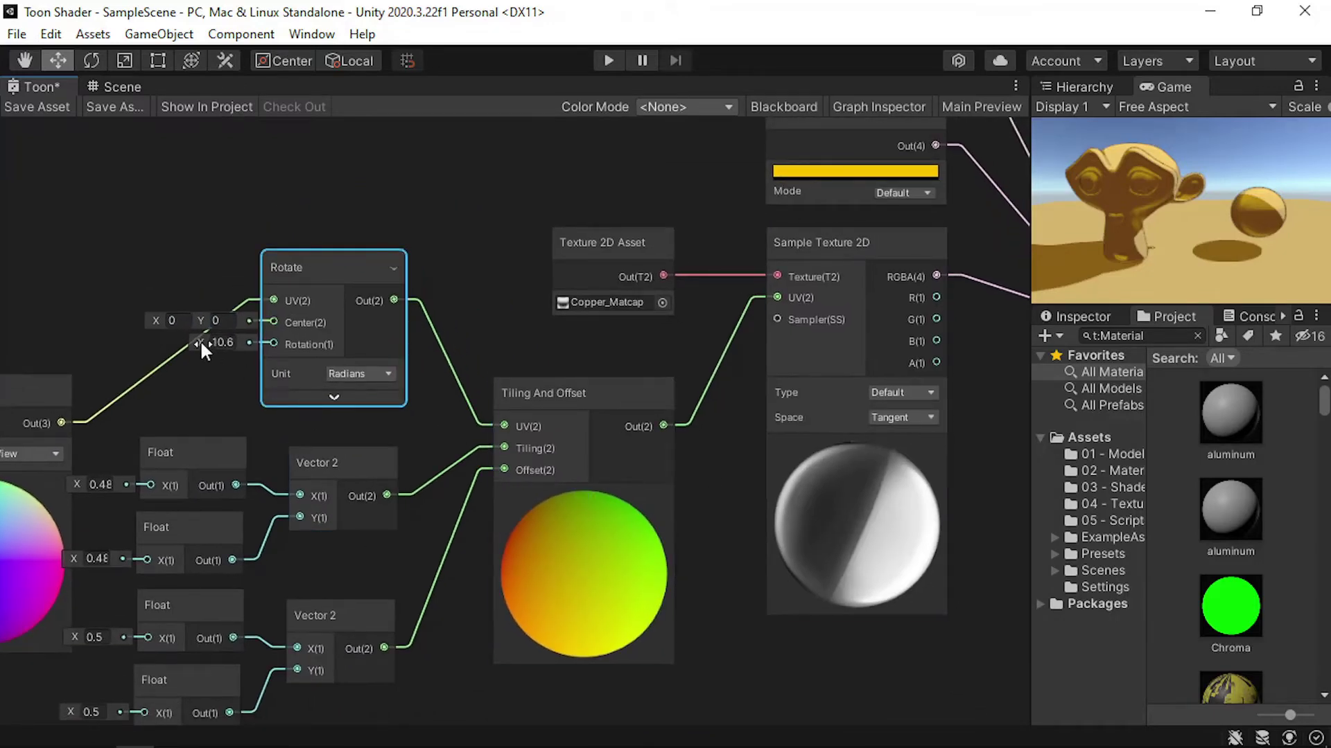
pyautogui.moveTo(201, 347); pyautogui.dragTo(299, 343)
pyautogui.click(375, 374)
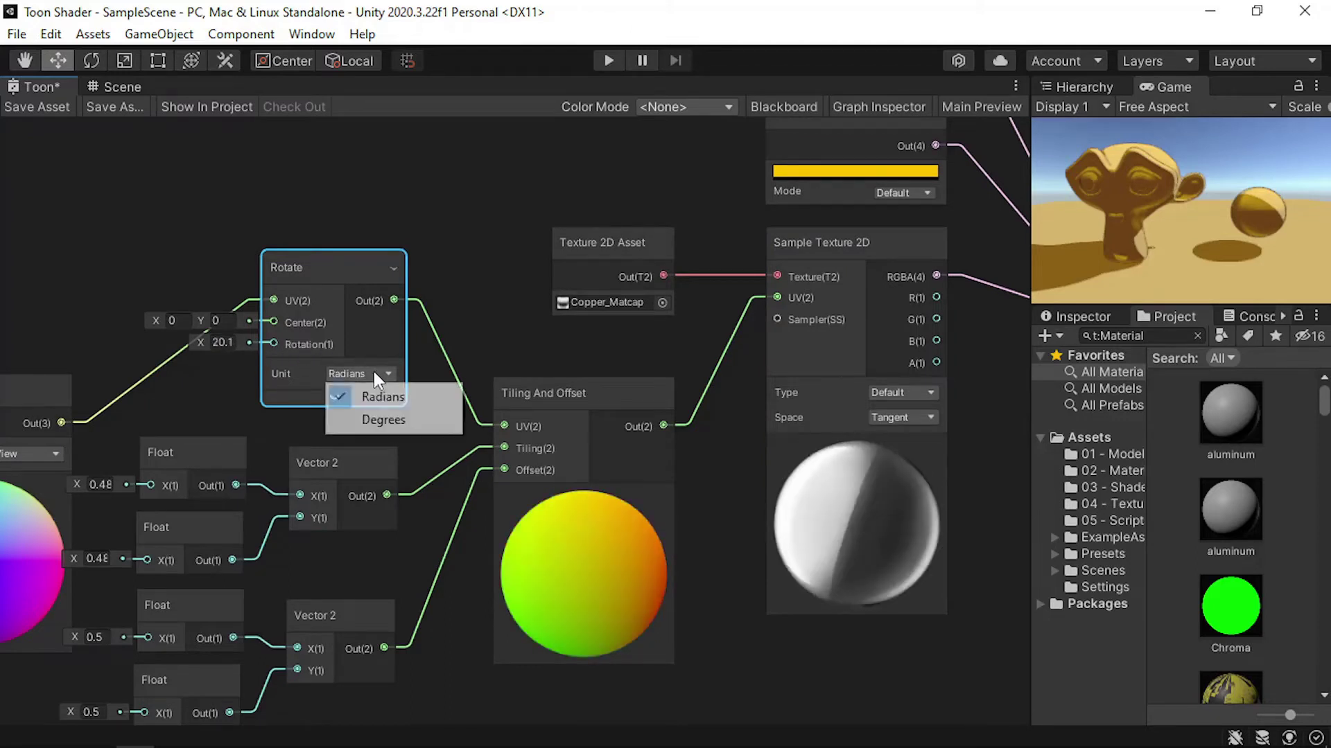
pyautogui.click(414, 425)
pyautogui.moveTo(207, 417); pyautogui.dragTo(364, 414, button='middle')
pyautogui.scroll(2, 457, 359)
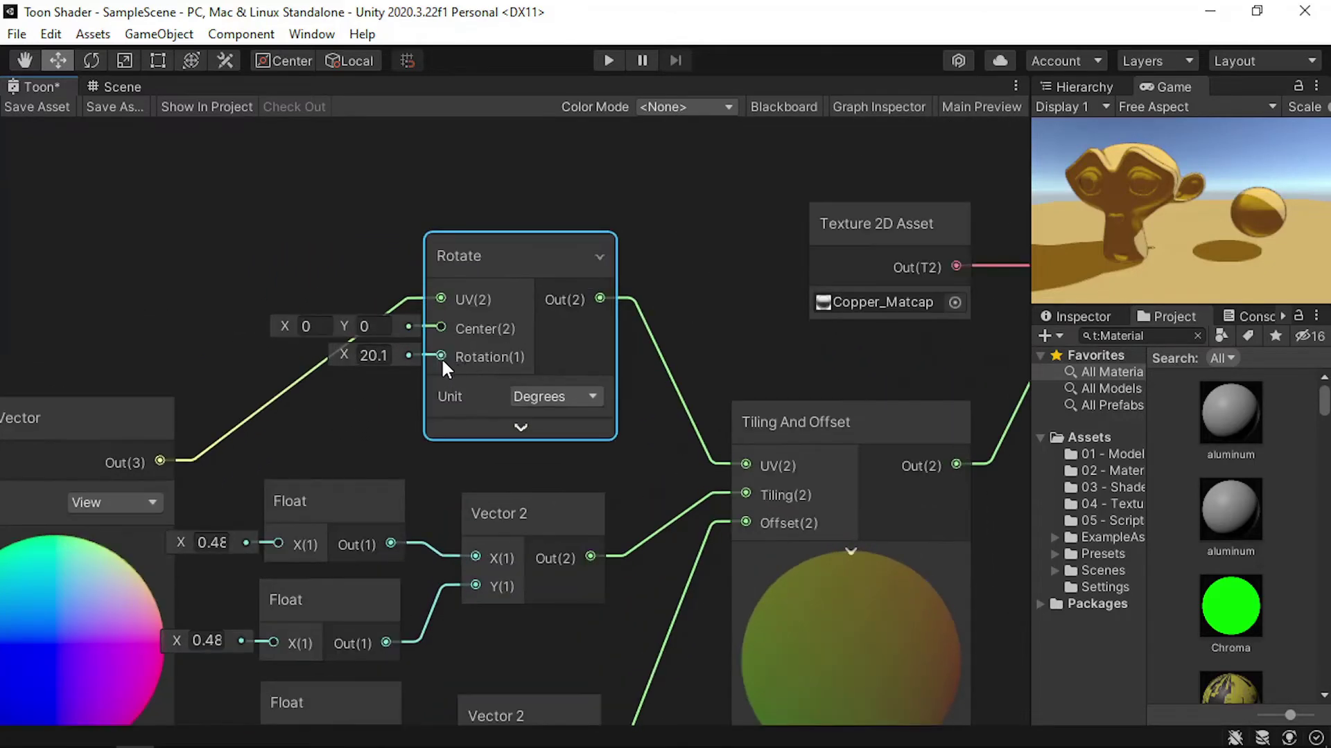
# Add a Float node feeding the Rotate node's Rotation input
pyautogui.moveTo(441, 357); pyautogui.dragTo(331, 406)
pyautogui.write('flo')
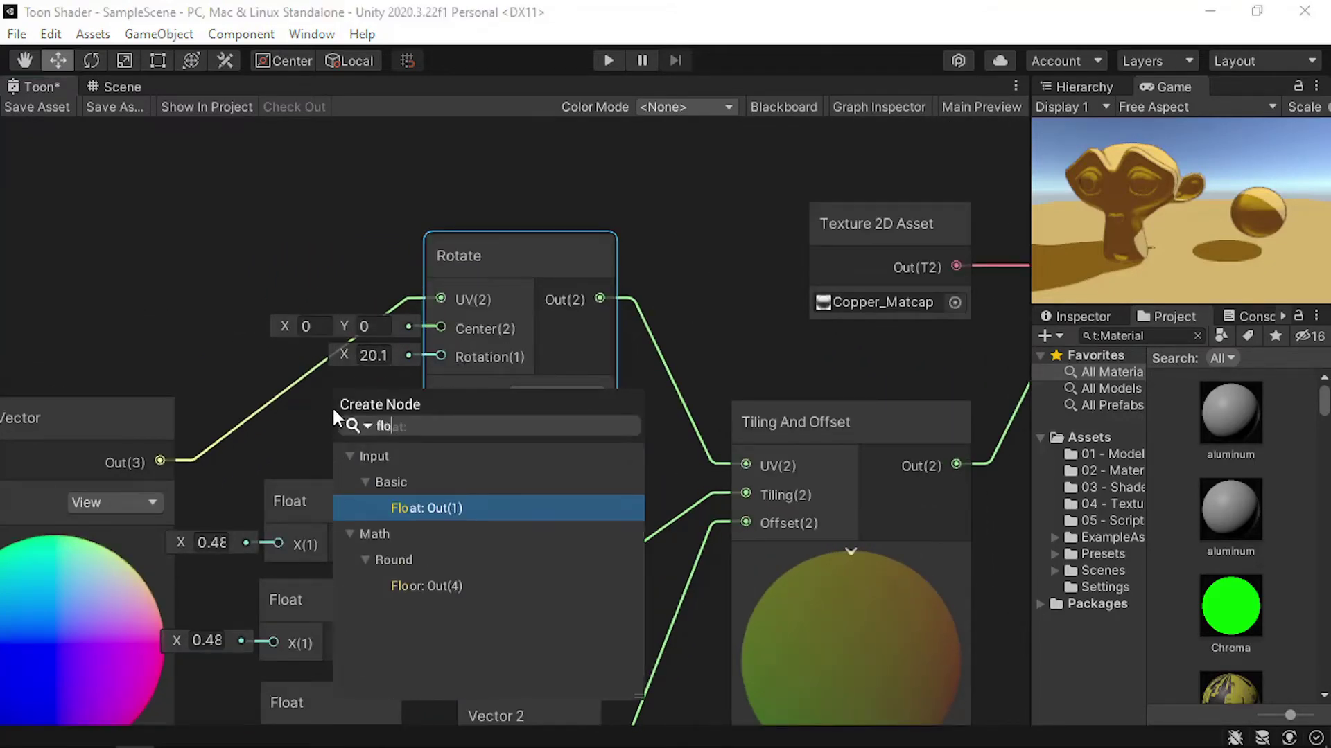
pyautogui.write('at')
pyautogui.press('Return')
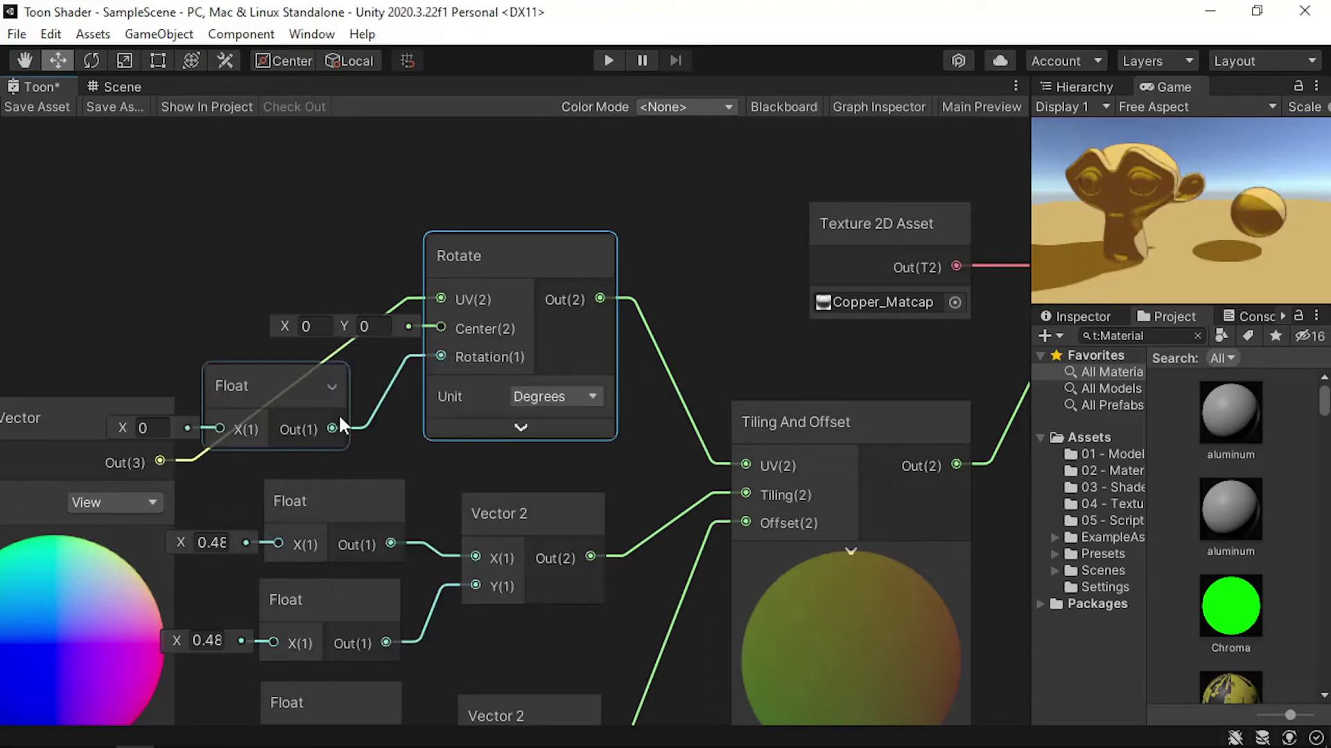
pyautogui.click(277, 393)
pyautogui.moveTo(277, 386); pyautogui.dragTo(326, 388)
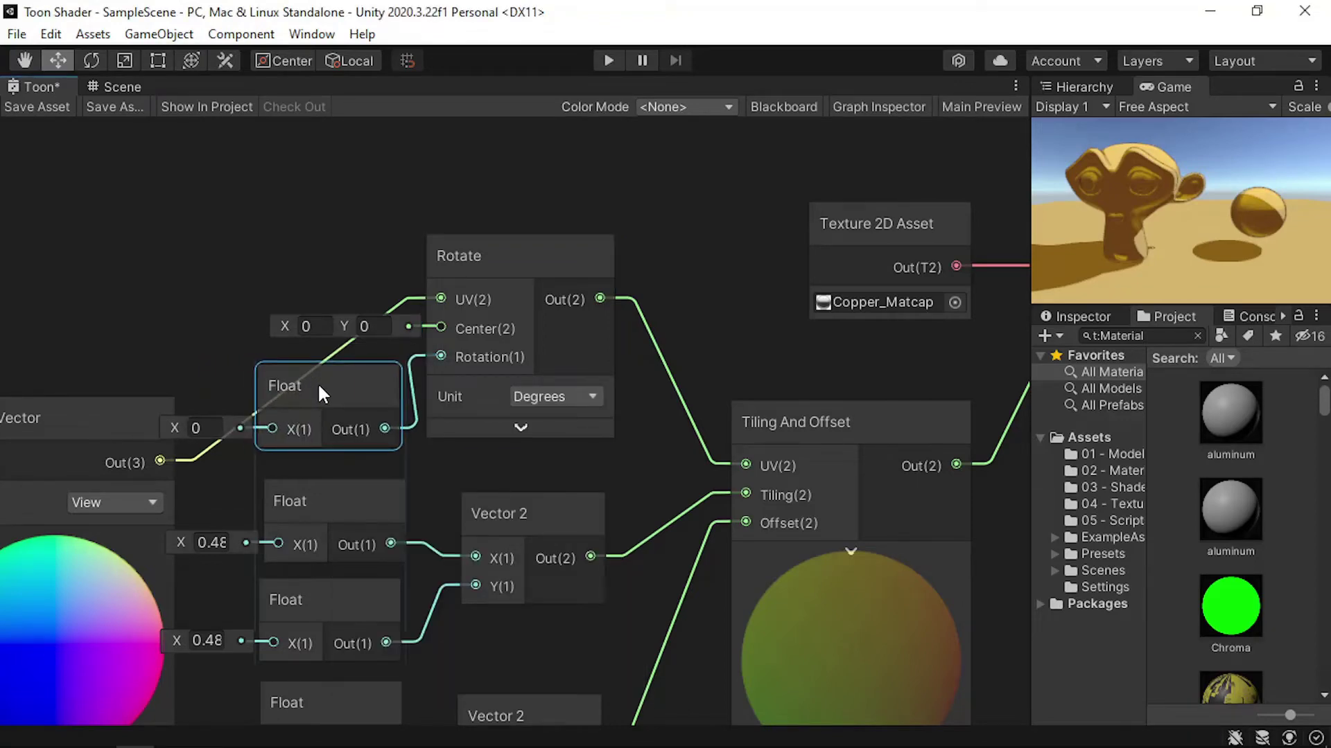
pyautogui.click(197, 249)
# Connect the upper Lerp's output to the bottom Lerp's T input
pyautogui.scroll(-3, 286, 359)
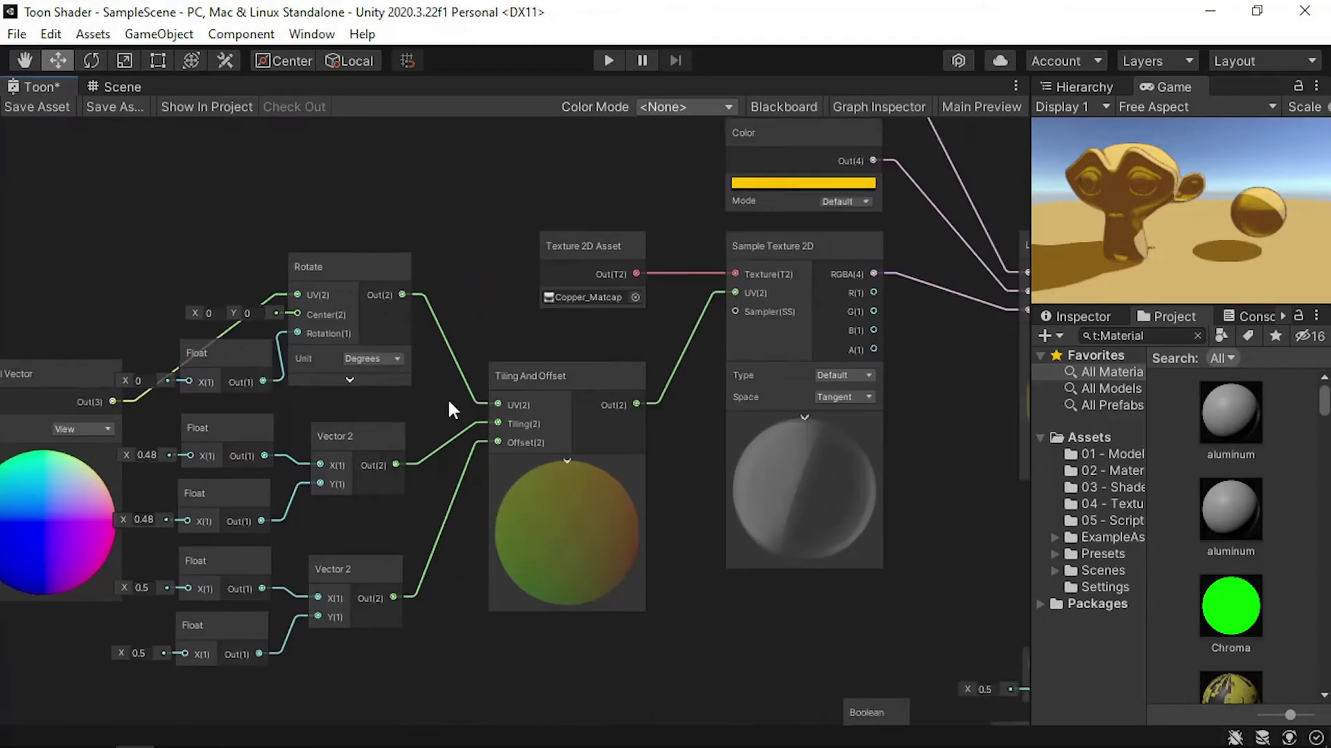
pyautogui.moveTo(447, 398); pyautogui.dragTo(348, 373, button='middle')
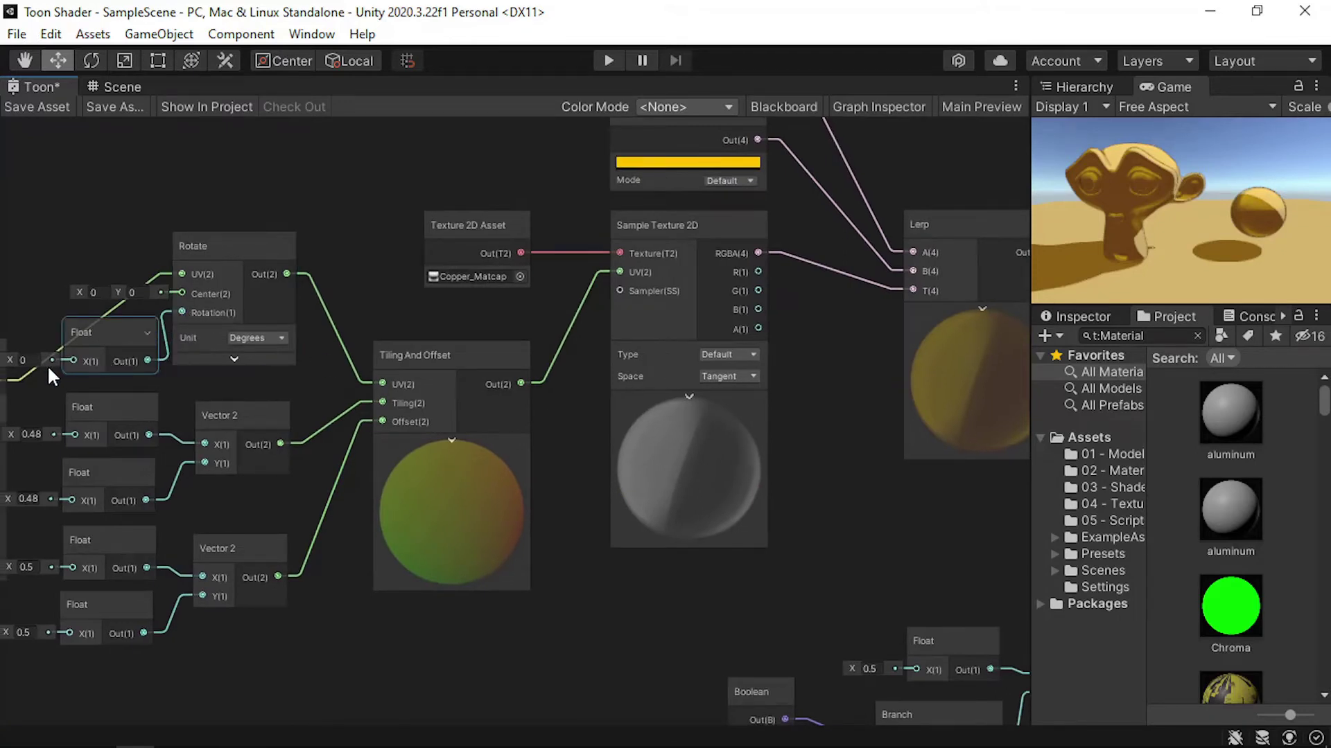
pyautogui.click(244, 331)
pyautogui.moveTo(244, 332); pyautogui.dragTo(368, 350, button='middle')
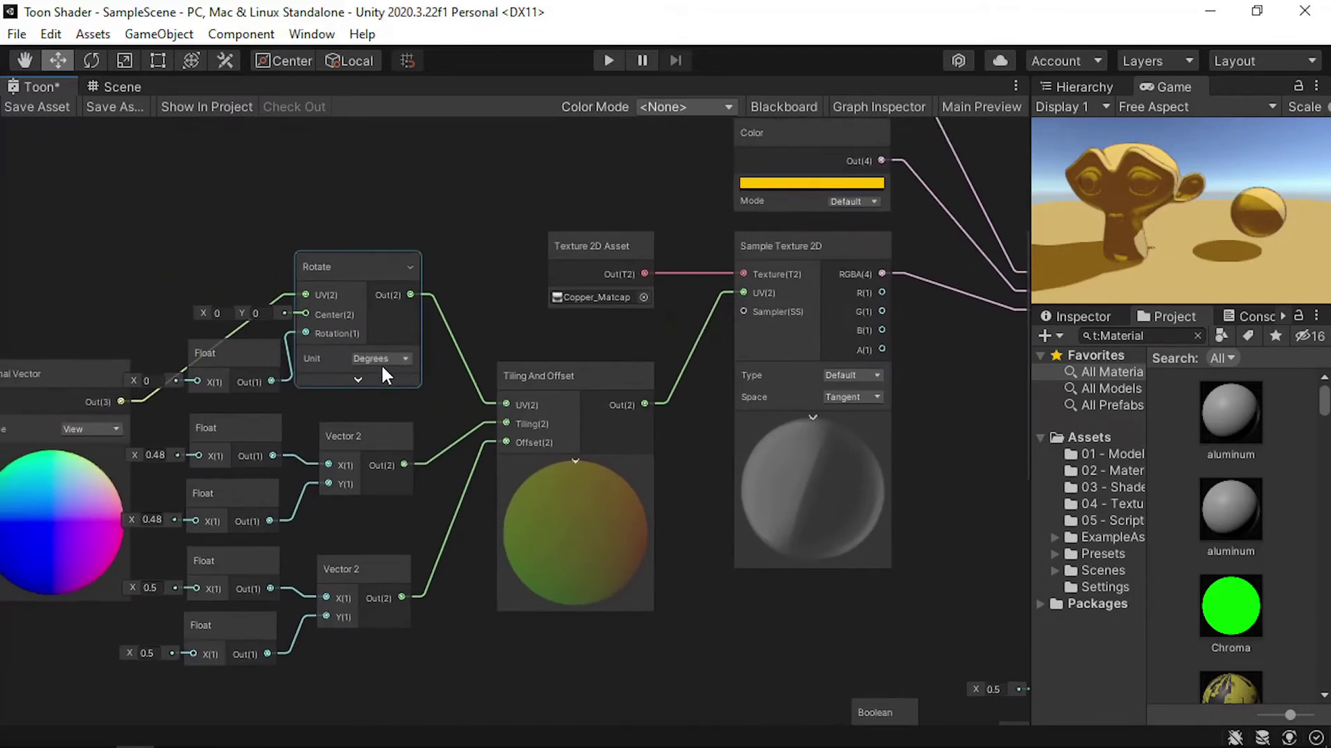
pyautogui.click(748, 416)
pyautogui.scroll(-2, 748, 416)
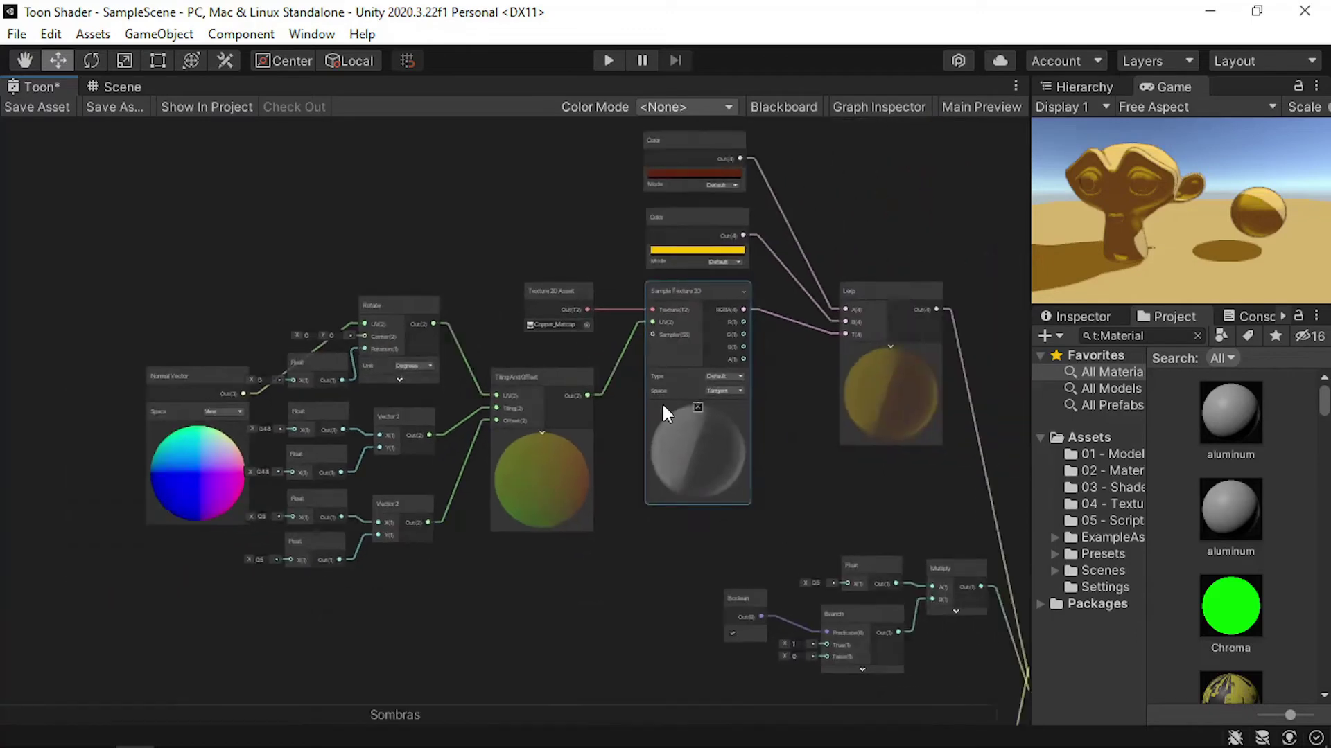
pyautogui.moveTo(661, 402); pyautogui.dragTo(107, 232, button='middle')
pyautogui.click(526, 470)
pyautogui.scroll(-1, 546, 452)
pyautogui.moveTo(577, 436); pyautogui.dragTo(550, 354, button='middle')
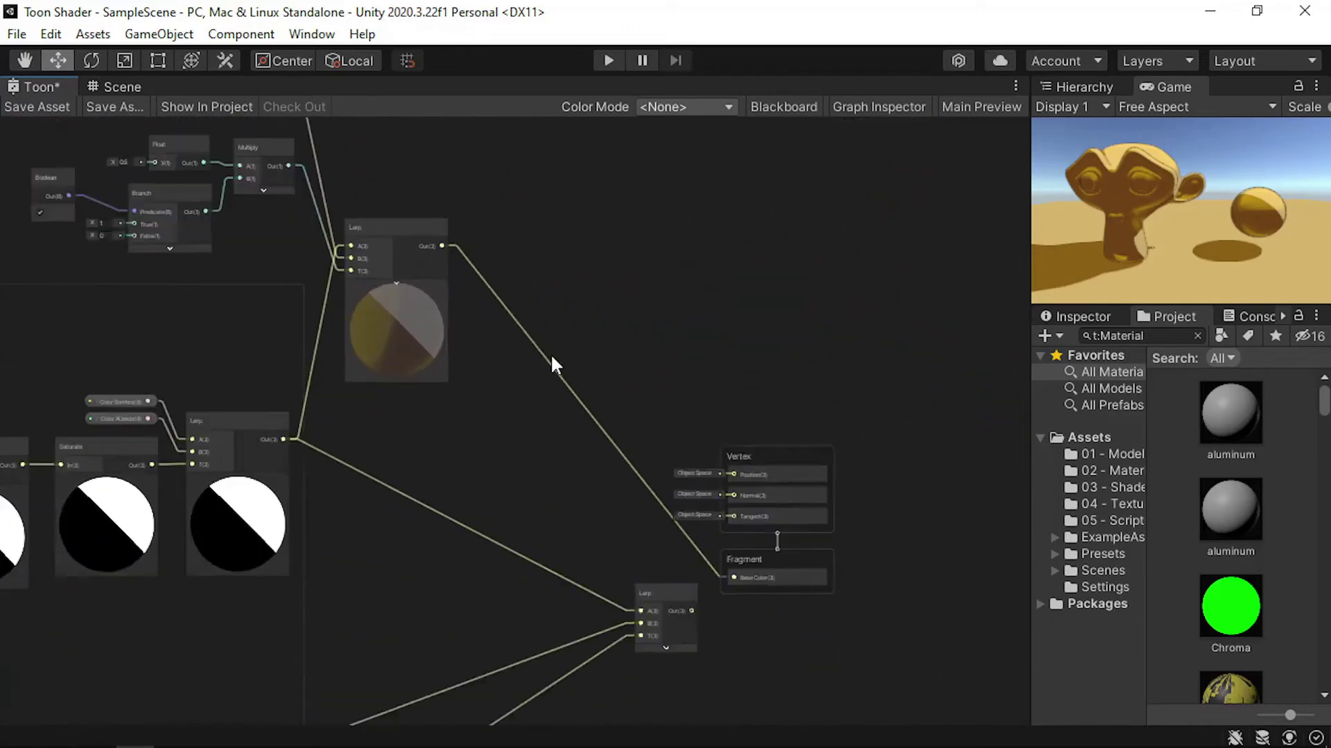
pyautogui.scroll(1, 436, 290)
pyautogui.moveTo(425, 229)
pyautogui.mouseDown()
pyautogui.moveTo(659, 634)
pyautogui.moveTo(654, 579)
pyautogui.mouseUp()
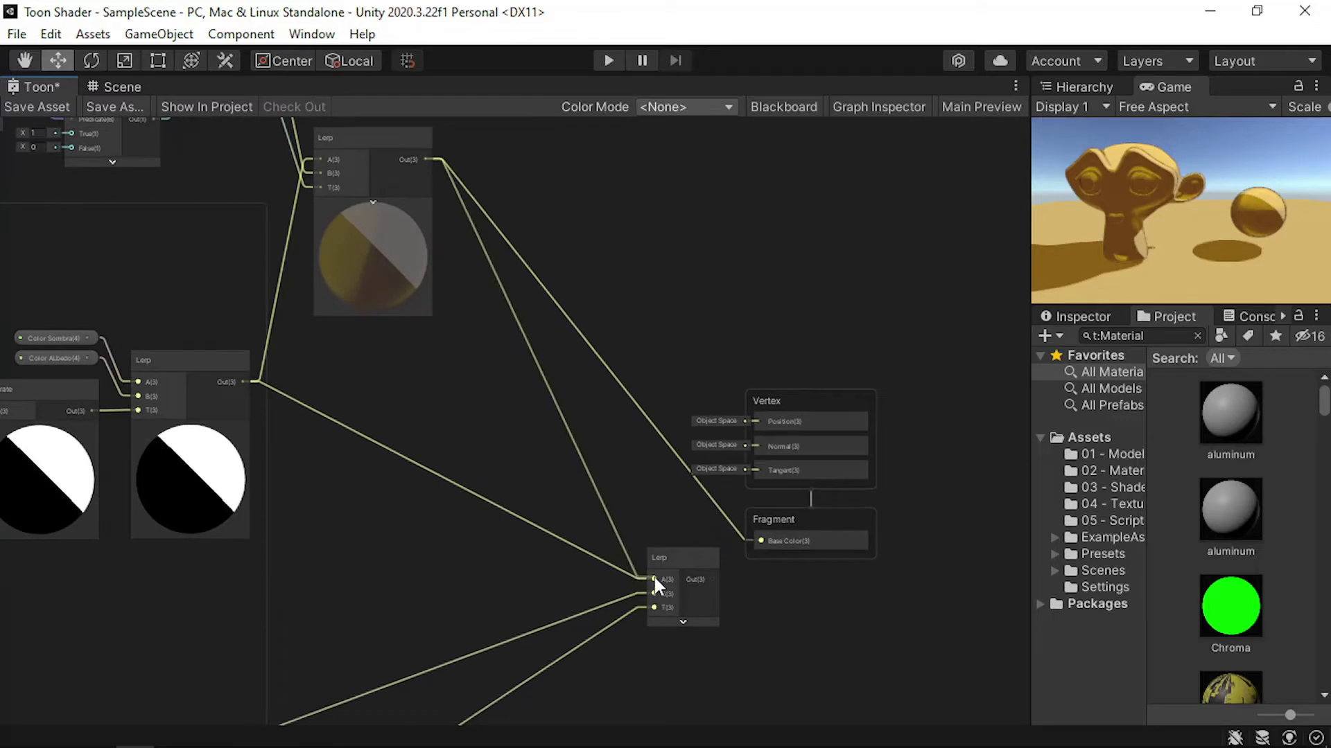
# Send the bottom Lerp into Base Color, save, and view the scene
pyautogui.moveTo(715, 584); pyautogui.dragTo(766, 544)
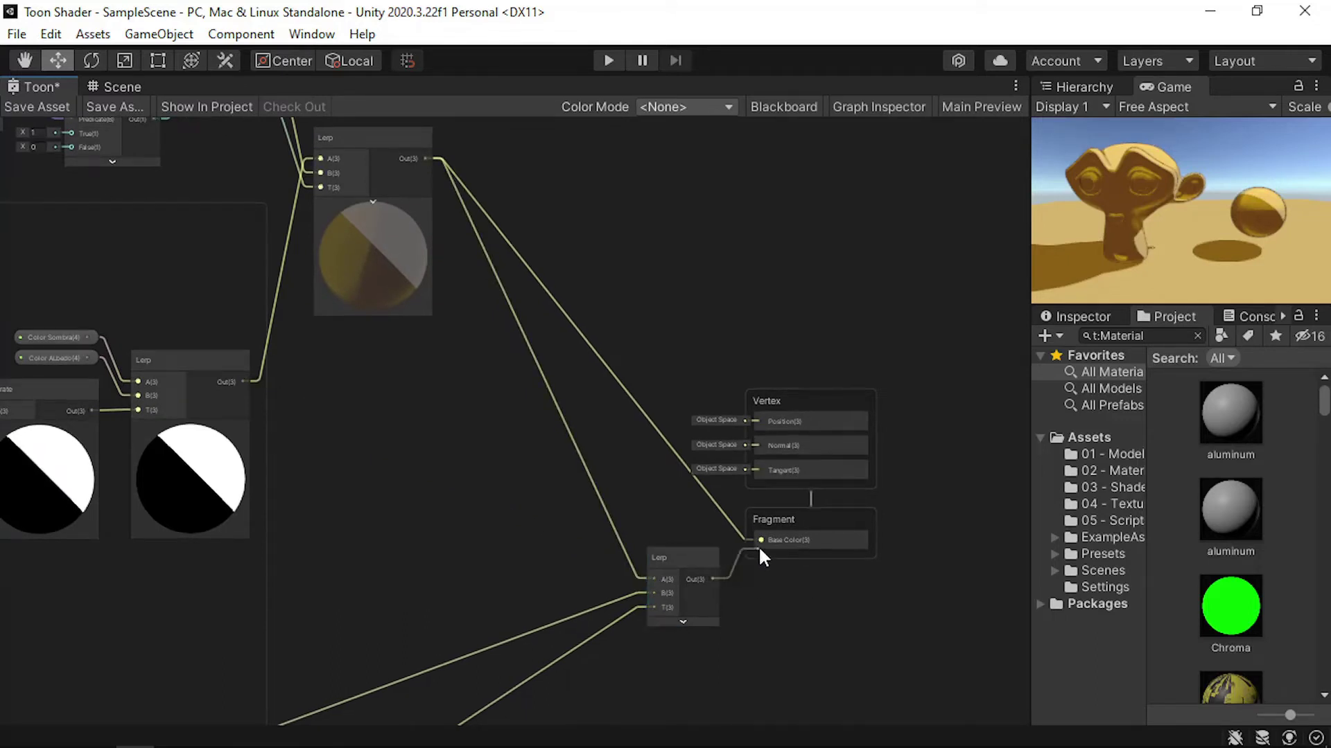
pyautogui.click(35, 105)
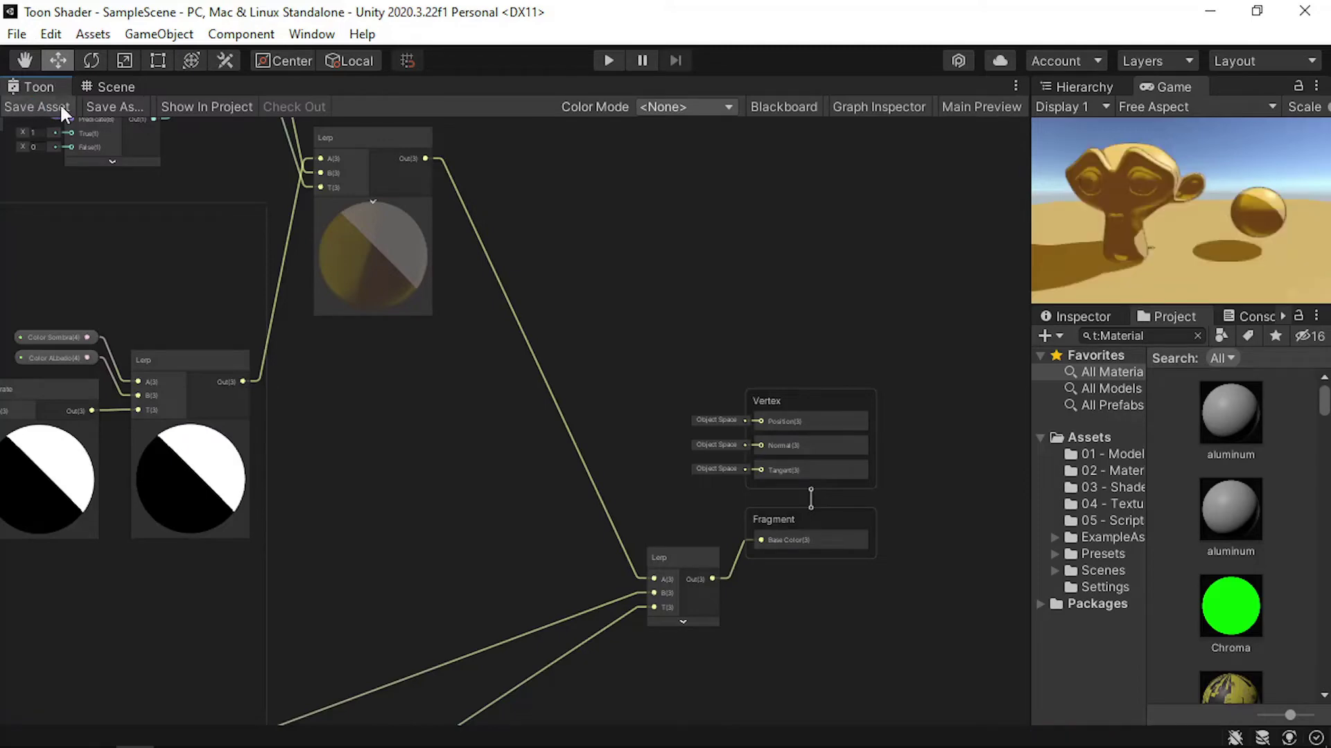
pyautogui.click(116, 87)
# Inspect the monkey in the scene, then convert the Boolean node to a property
pyautogui.moveTo(548, 372)
pyautogui.keyDown('alt'); pyautogui.mouseDown()
pyautogui.moveTo(1088, 364)
pyautogui.moveTo(32, 321)
pyautogui.moveTo(523, 340)
pyautogui.mouseUp(); pyautogui.keyUp('alt')
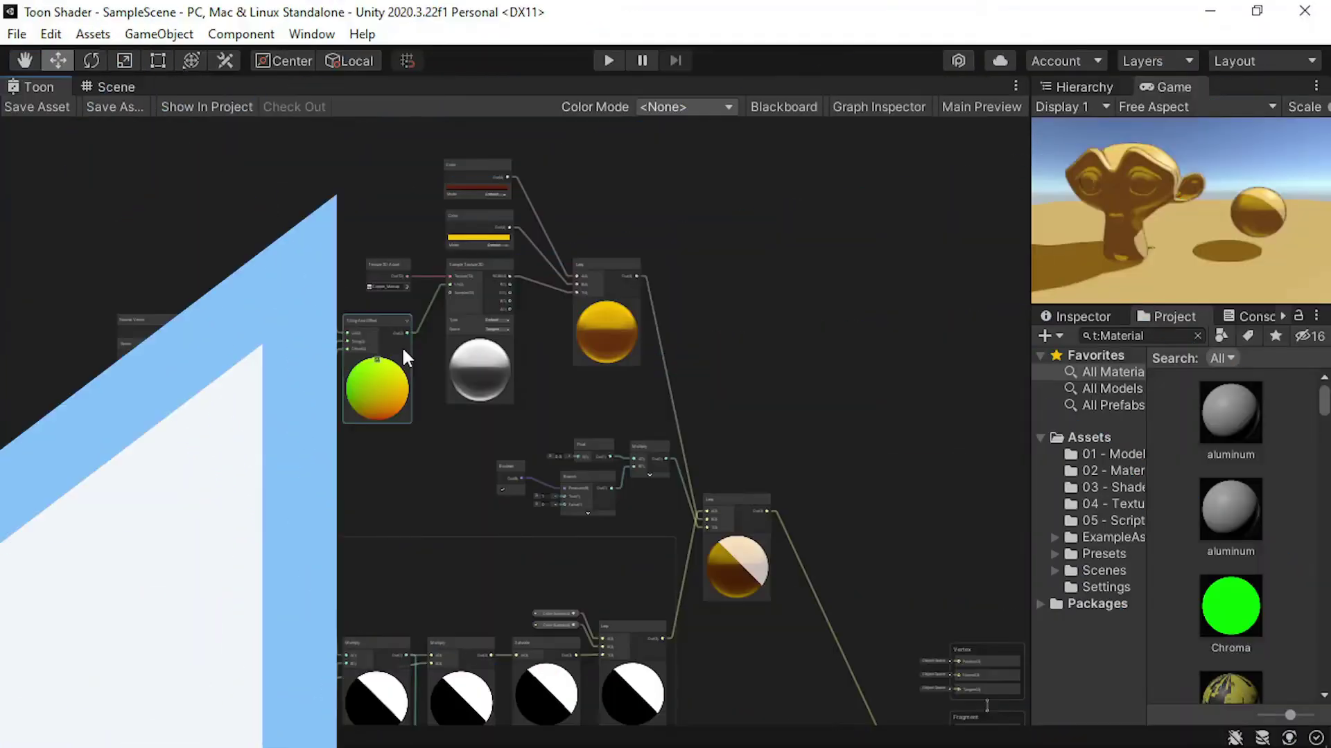
pyautogui.scroll(3, 564, 392)
pyautogui.scroll(3, 530, 431)
pyautogui.rightClick(529, 432)
pyautogui.moveTo(745, 338)
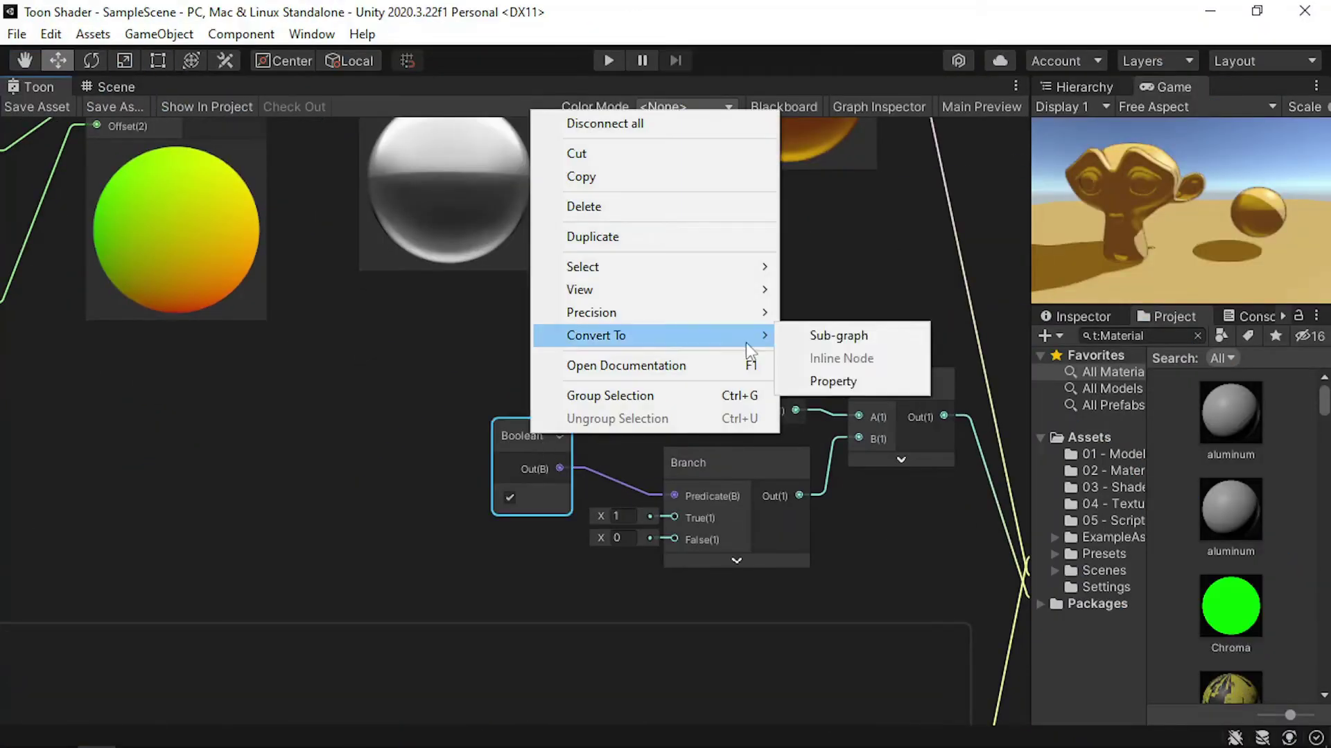
pyautogui.click(839, 379)
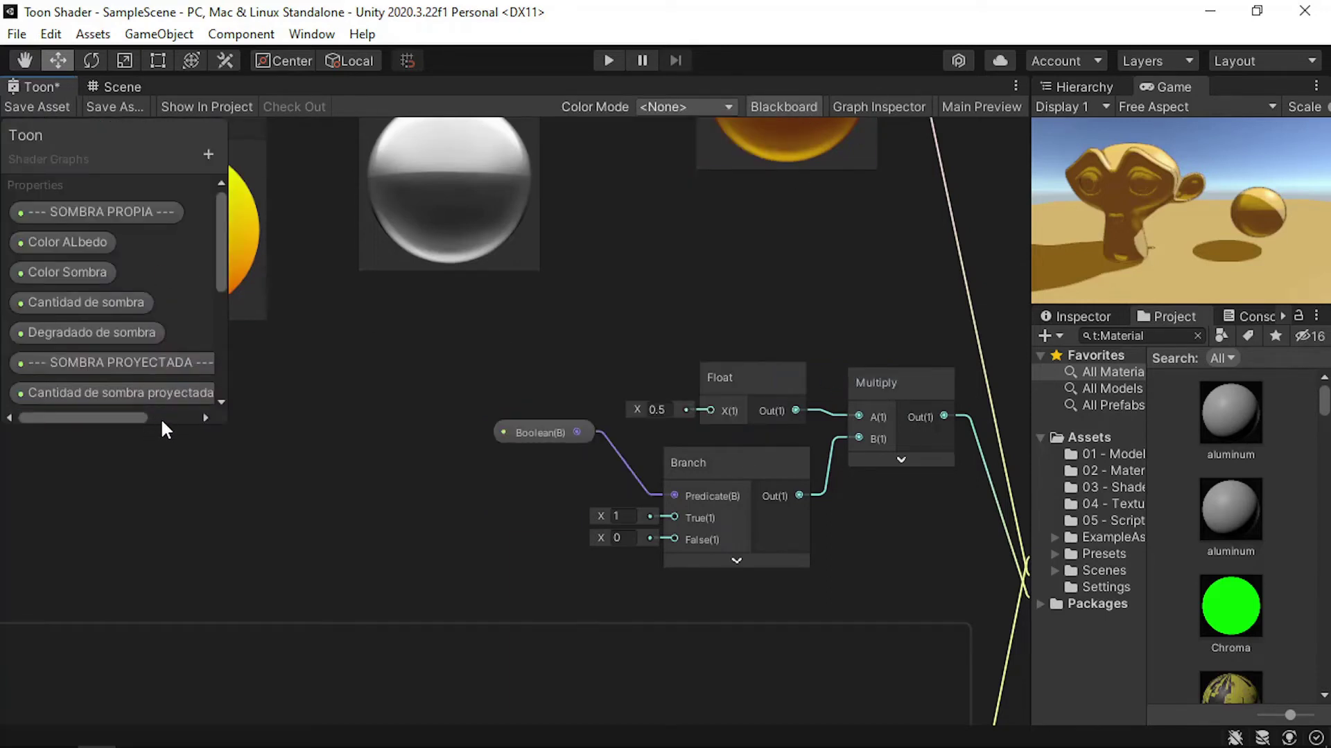
# Rename the new Boolean property '--- MATCAP ---' in the Blackboard
pyautogui.moveTo(161, 421); pyautogui.dragTo(163, 704)
pyautogui.doubleClick(47, 605)
pyautogui.write('---')
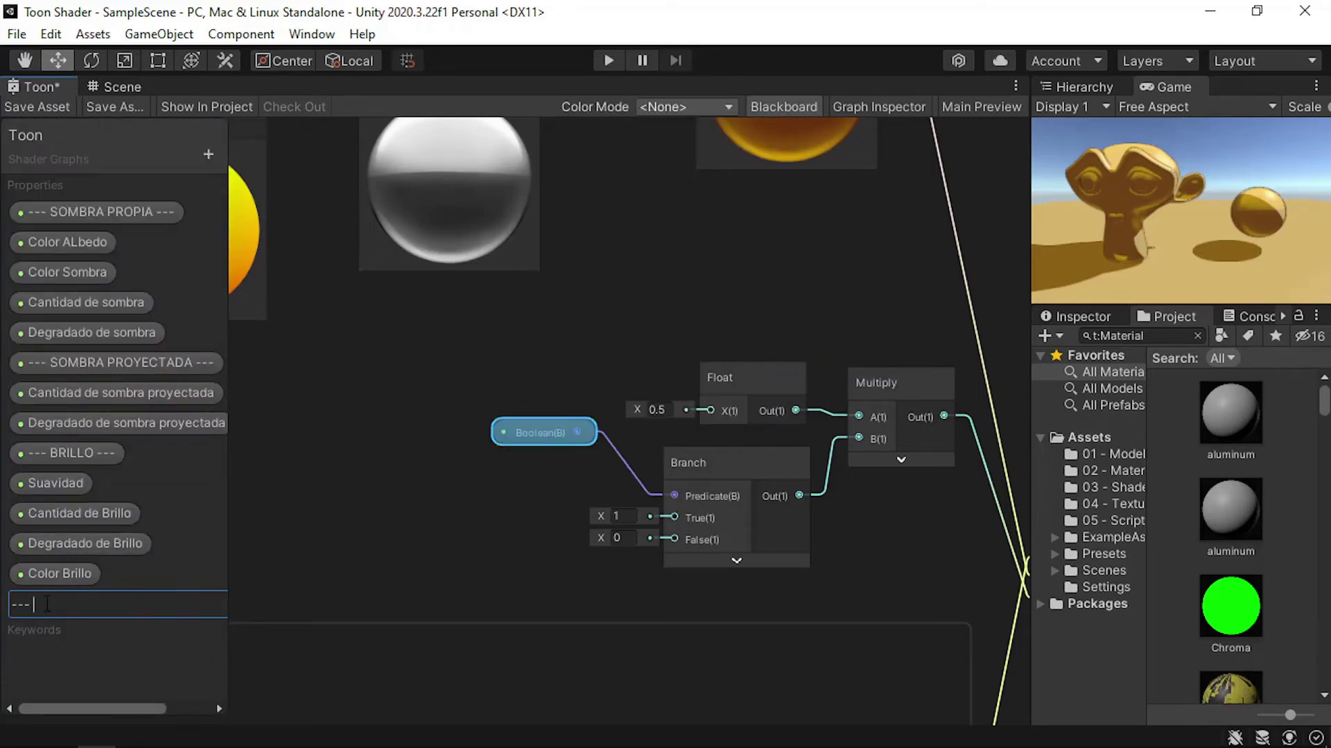
pyautogui.write(' MATCAP ---')
pyautogui.press('Return')
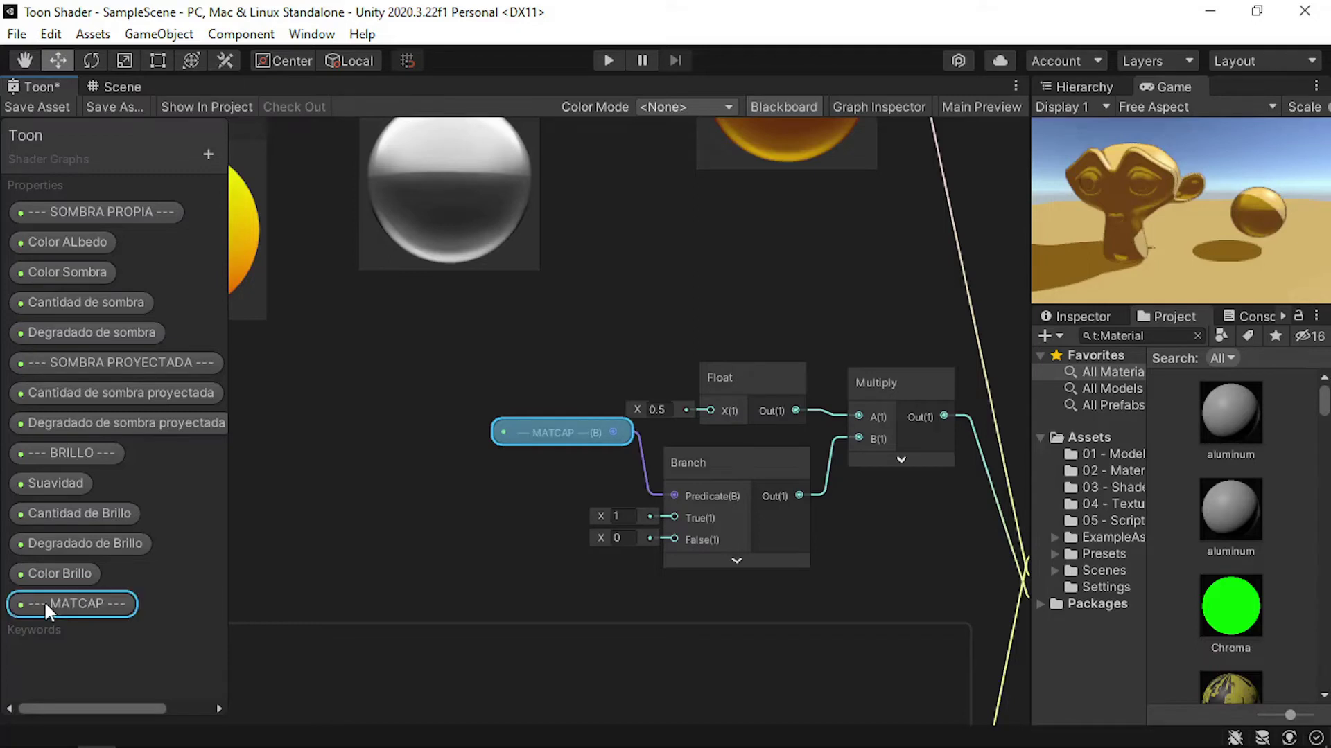
pyautogui.click(879, 106)
pyautogui.moveTo(594, 325); pyautogui.dragTo(337, 369, button='middle')
pyautogui.rightClick(480, 422)
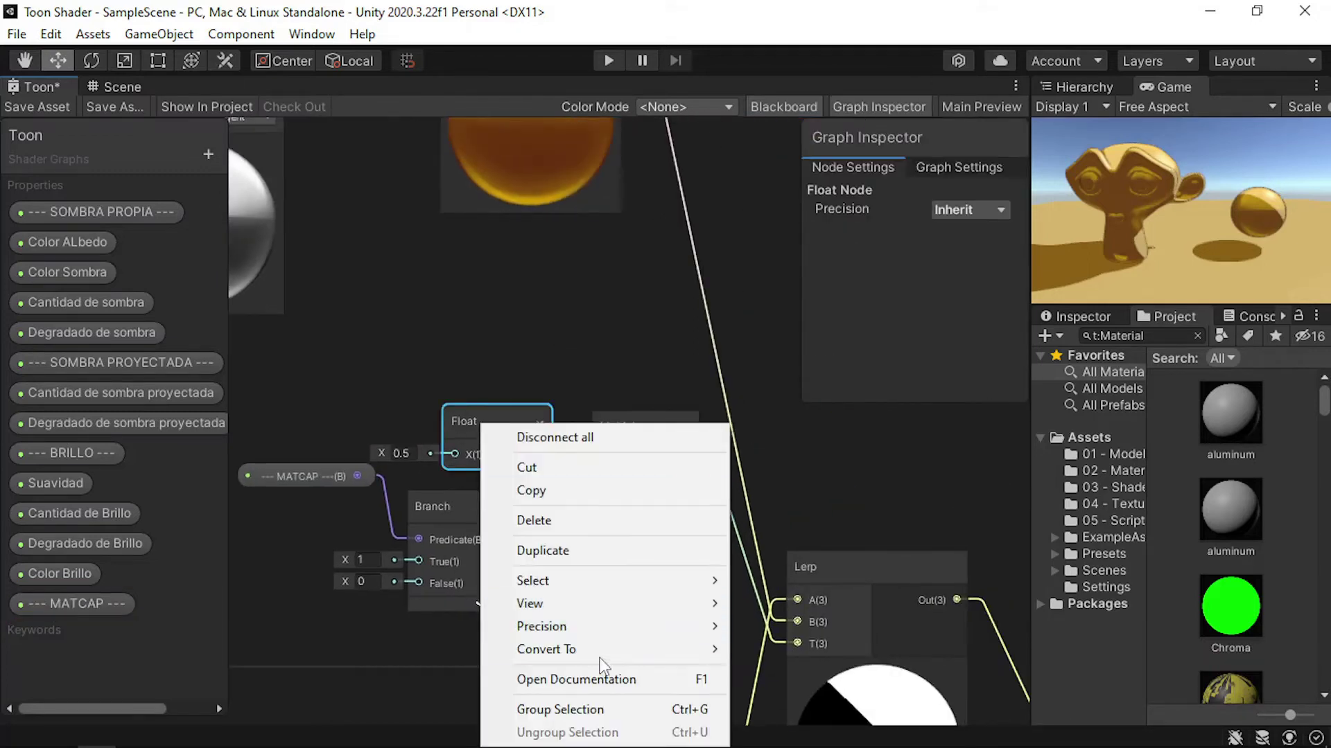
# Expose the Float node as the 'Intensidad de Matcap' property in Slider mode
pyautogui.moveTo(659, 648)
pyautogui.click(772, 695)
pyautogui.doubleClick(58, 633)
pyautogui.write('Matca')
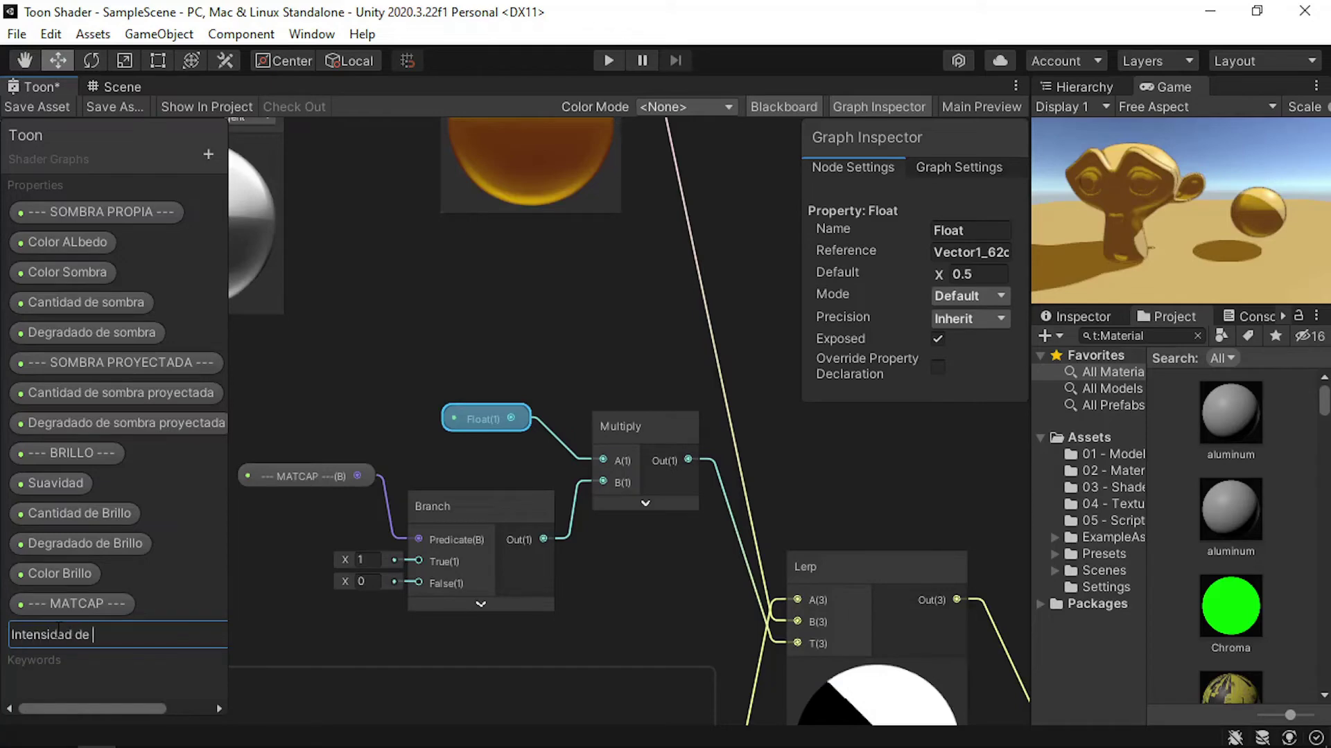
pyautogui.write('p')
pyautogui.press('Return')
pyautogui.click(968, 296)
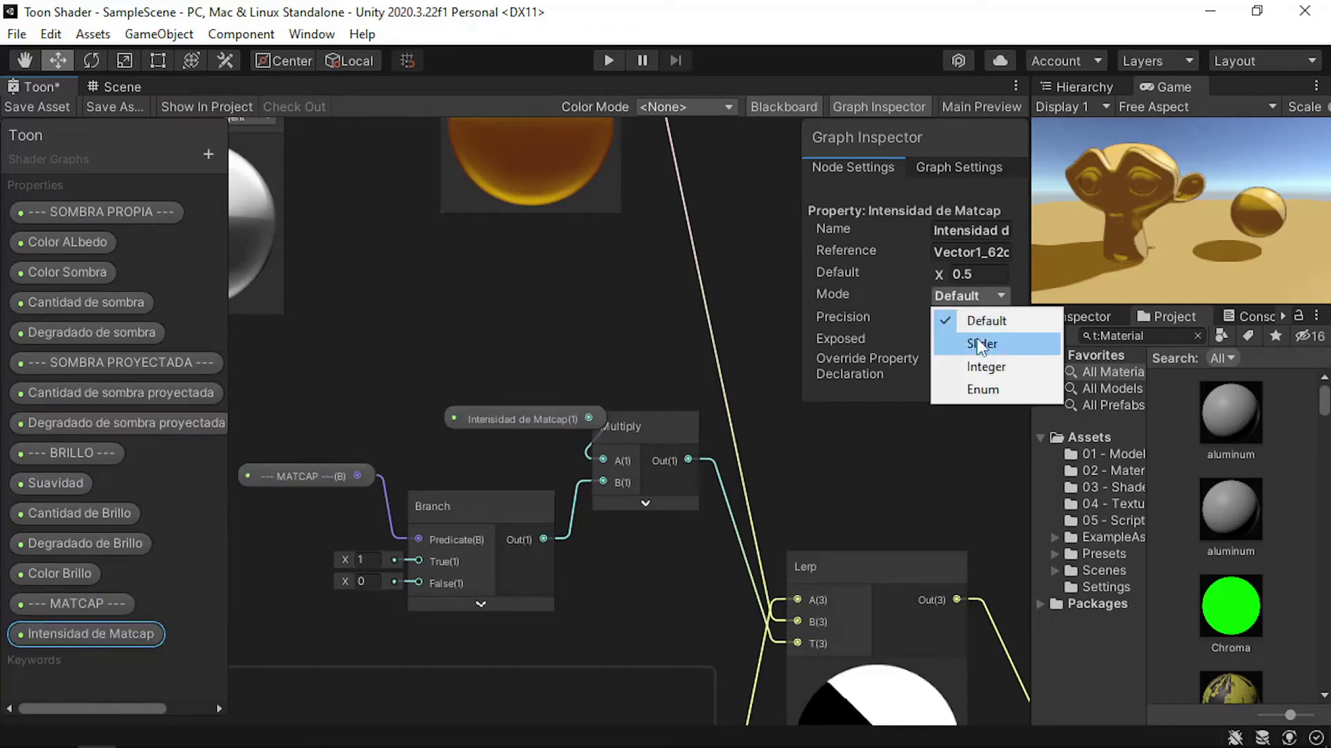
pyautogui.click(973, 341)
# Expose the red Color node as the 'Color de Matcap Sombreado' property
pyautogui.scroll(-3, 564, 333)
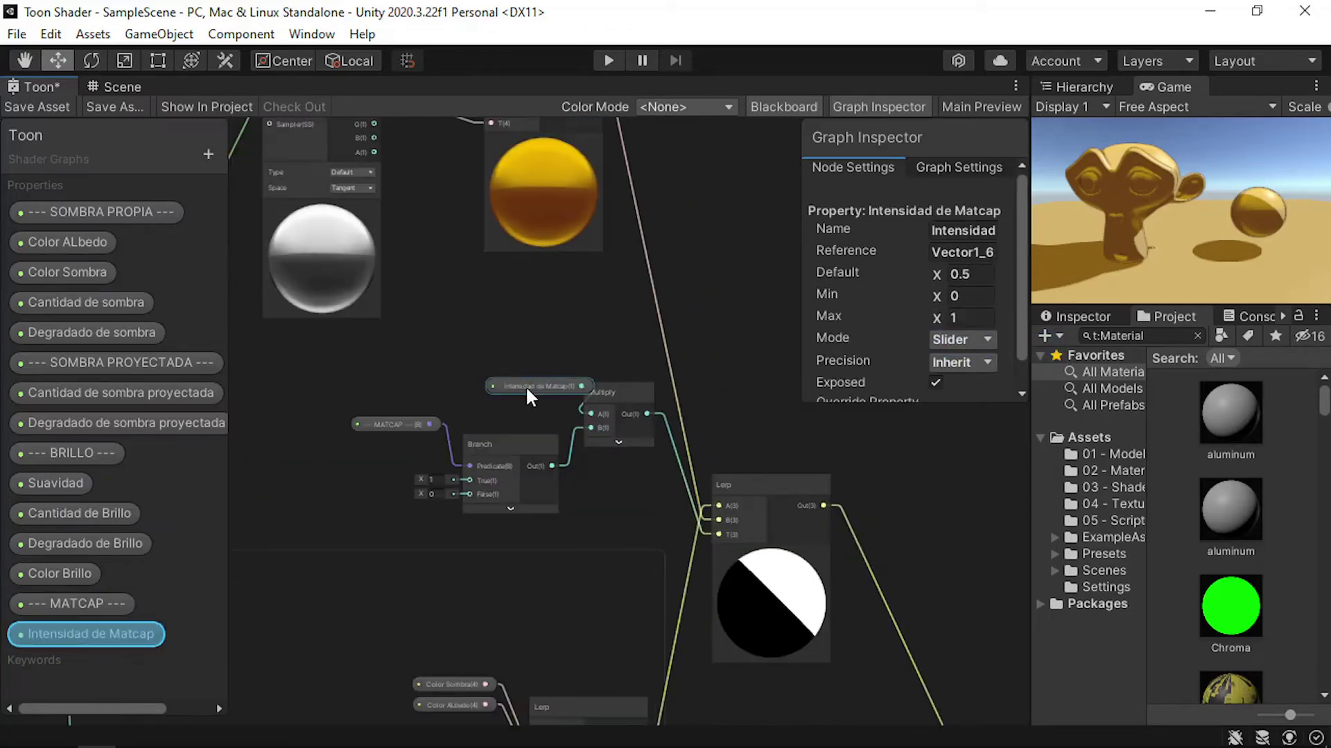
pyautogui.click(610, 395)
pyautogui.click(588, 382)
pyautogui.moveTo(587, 382); pyautogui.dragTo(731, 612, button='middle')
pyautogui.moveTo(495, 190); pyautogui.dragTo(544, 291, button='middle')
pyautogui.click(544, 291)
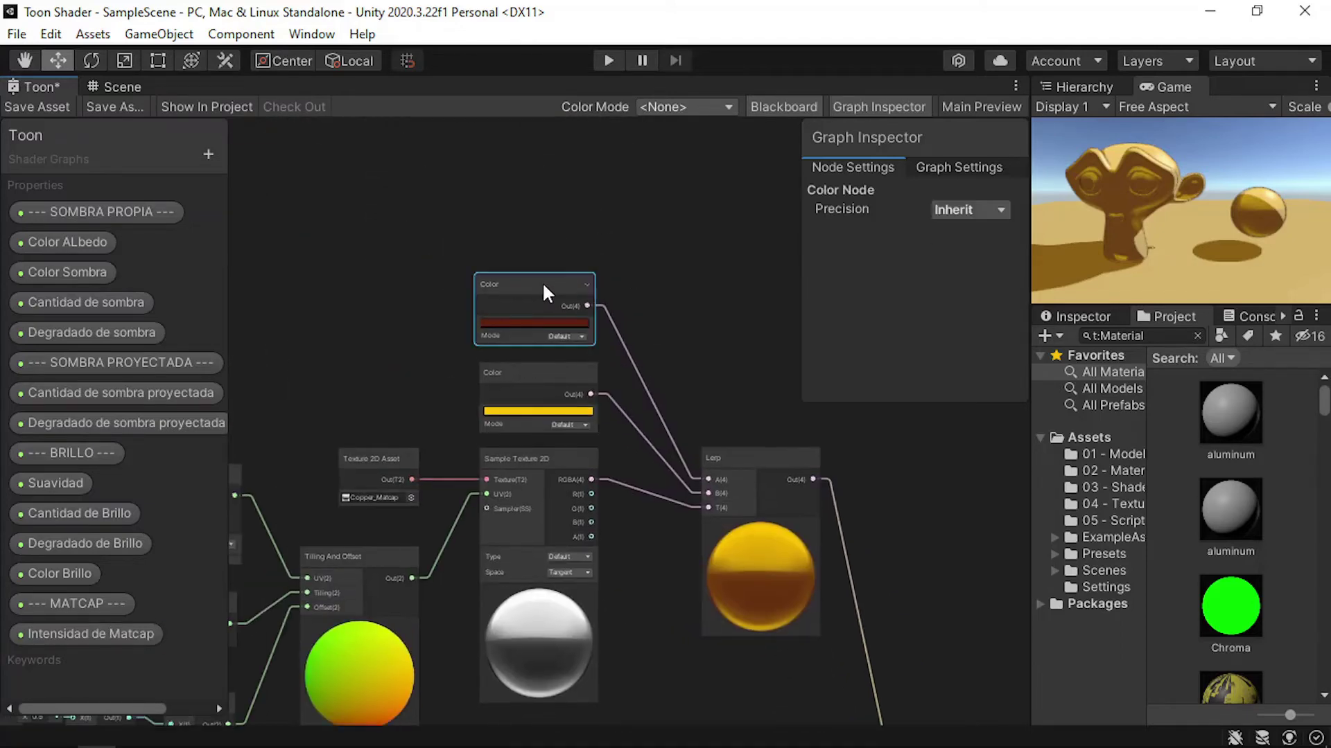
pyautogui.rightClick(511, 294)
pyautogui.click(797, 551)
pyautogui.doubleClick(60, 666)
pyautogui.write('Color de Matcap Sombreado')
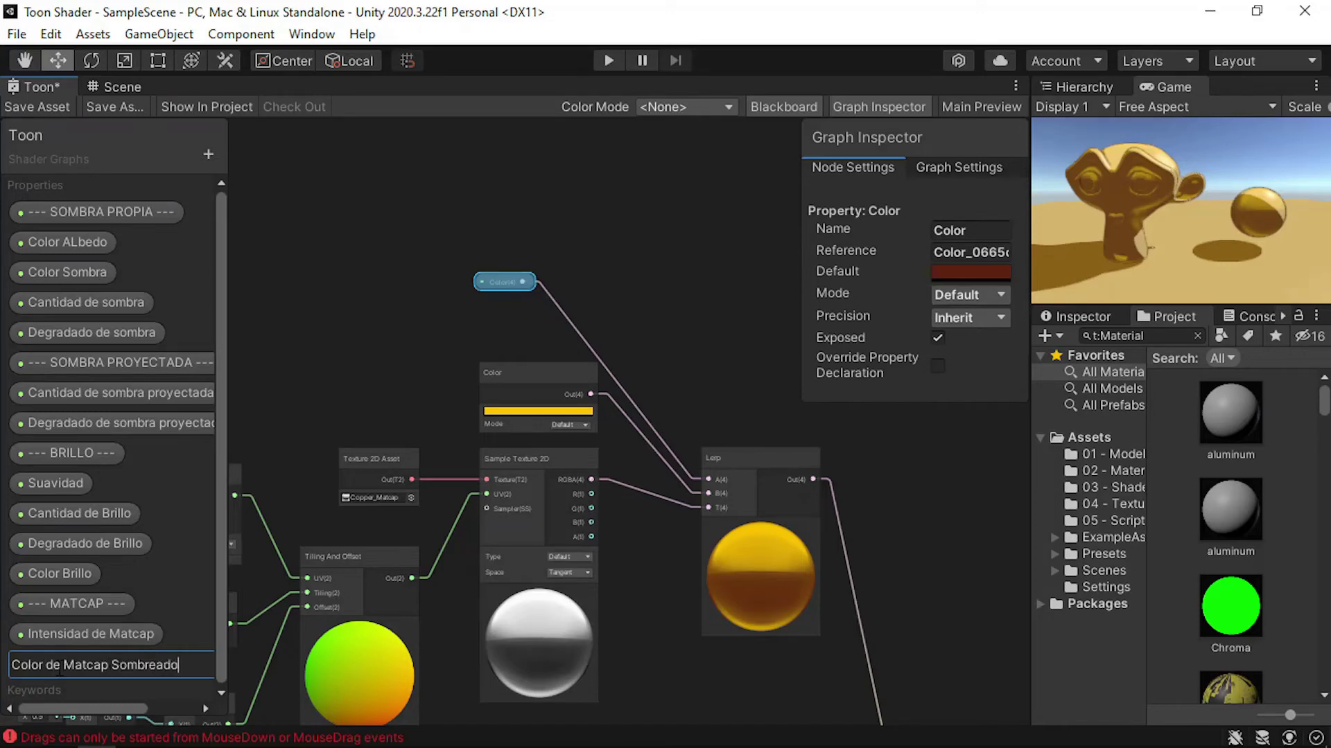
pyautogui.press('Return')
# Expose the yellow Color node as 'Color de Matcap Iluminado' and place Sombreado beside it
pyautogui.rightClick(561, 384)
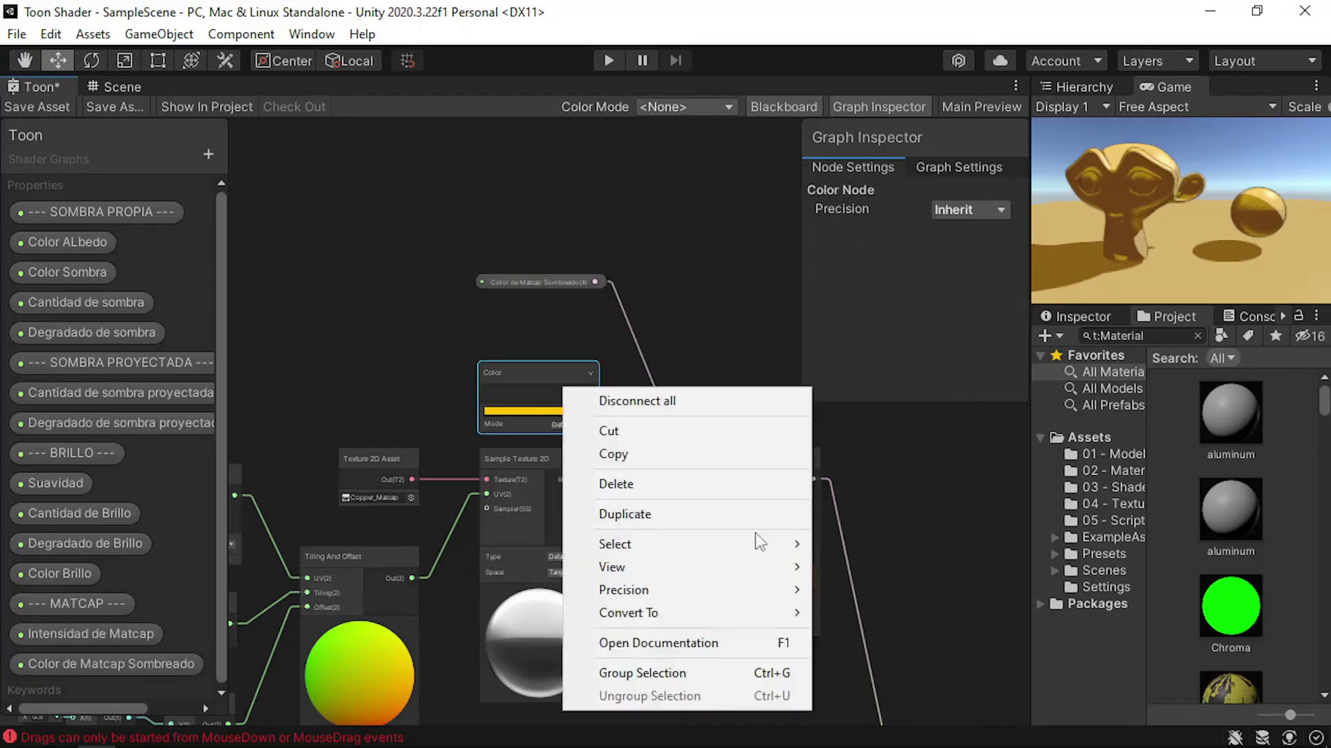
pyautogui.moveTo(680, 614)
pyautogui.click(831, 613)
pyautogui.click(104, 664)
pyautogui.doubleClick(44, 694)
pyautogui.write('Color de Matcap Iluminado')
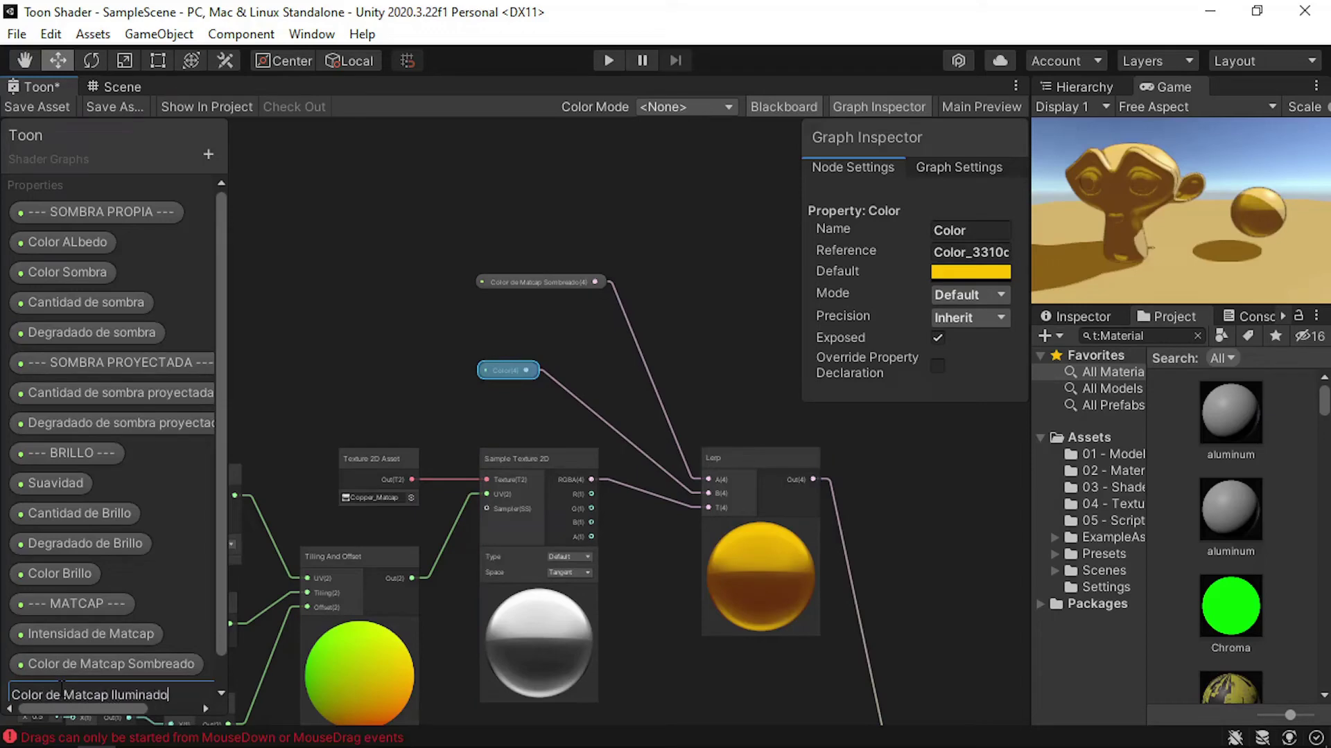
pyautogui.press('Return')
pyautogui.scroll(-1, 110, 576)
pyautogui.moveTo(499, 372); pyautogui.dragTo(550, 406)
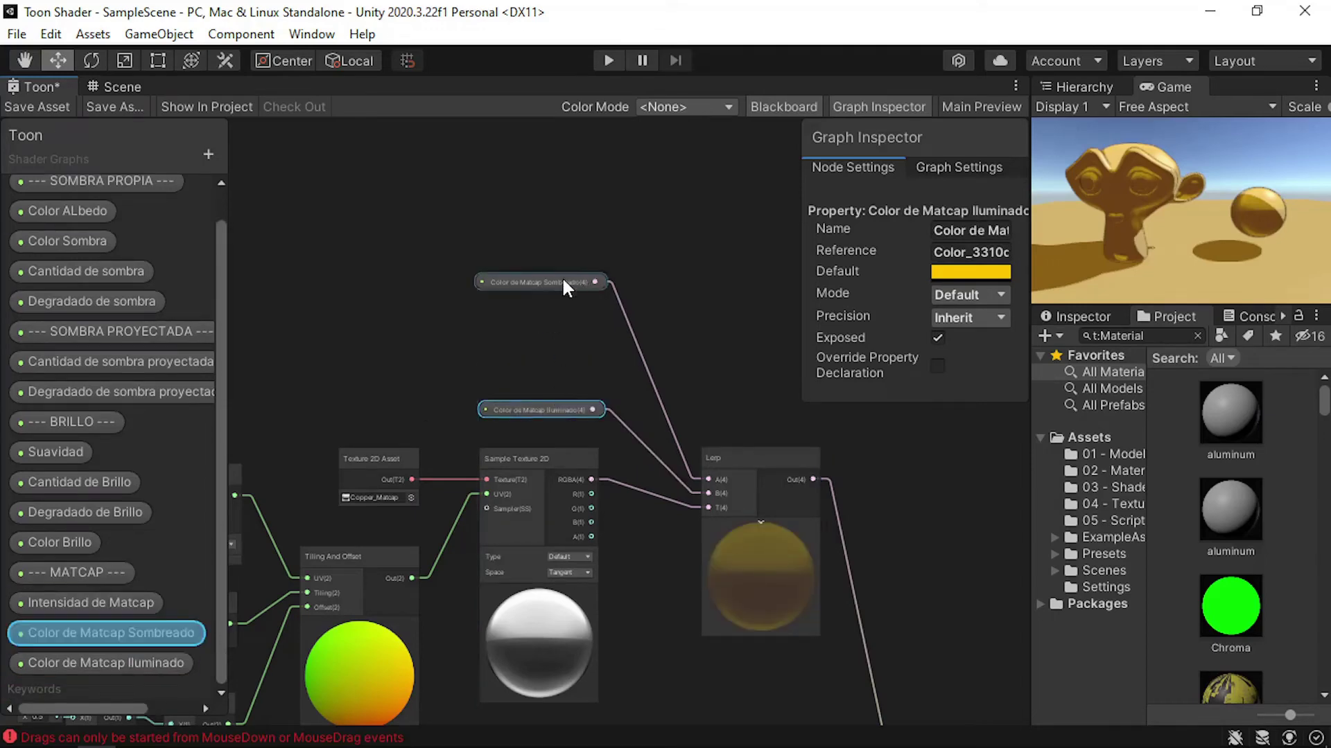
pyautogui.moveTo(565, 285); pyautogui.dragTo(560, 378)
pyautogui.moveTo(359, 476); pyautogui.dragTo(531, 320, button='middle')
# Convert the Copper_Matcap Texture 2D Asset node into a property named 'Textura Matcap'
pyautogui.click(530, 320)
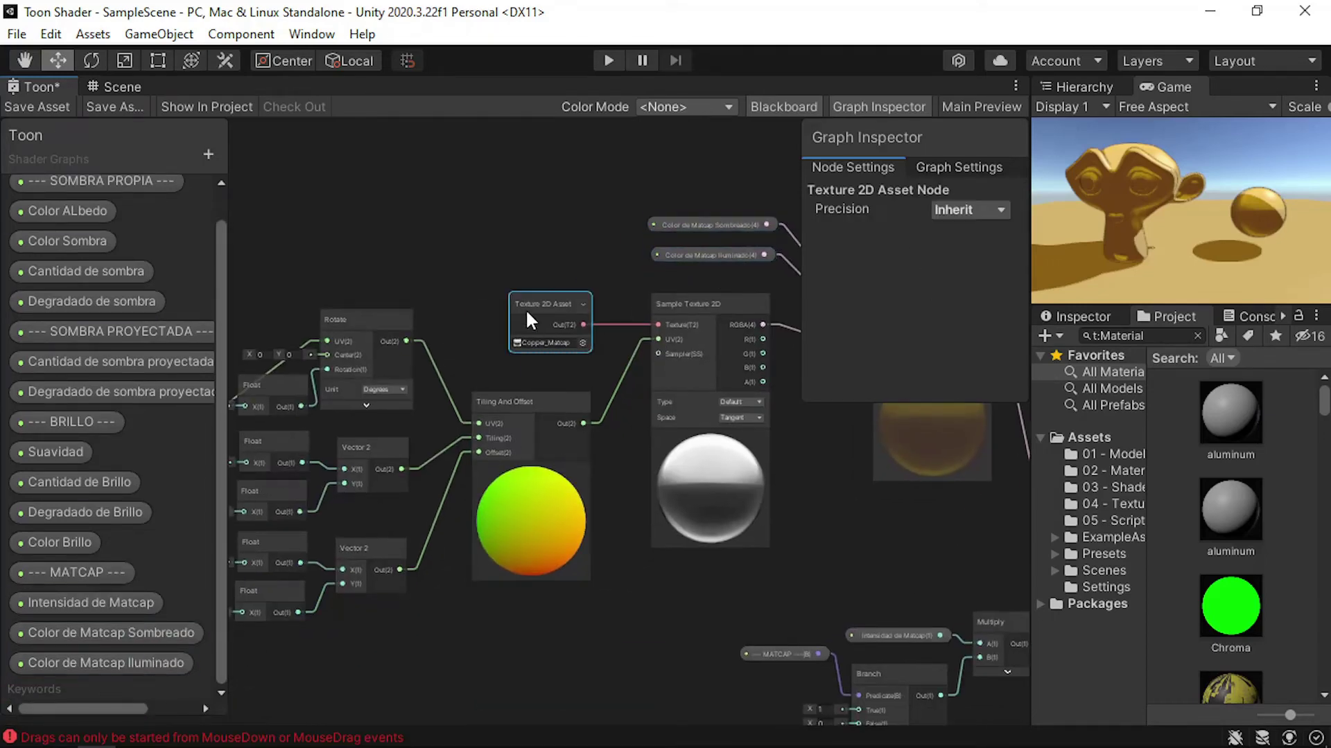
pyautogui.rightClick(530, 320)
pyautogui.moveTo(654, 534)
pyautogui.click(870, 584)
pyautogui.doubleClick(117, 663)
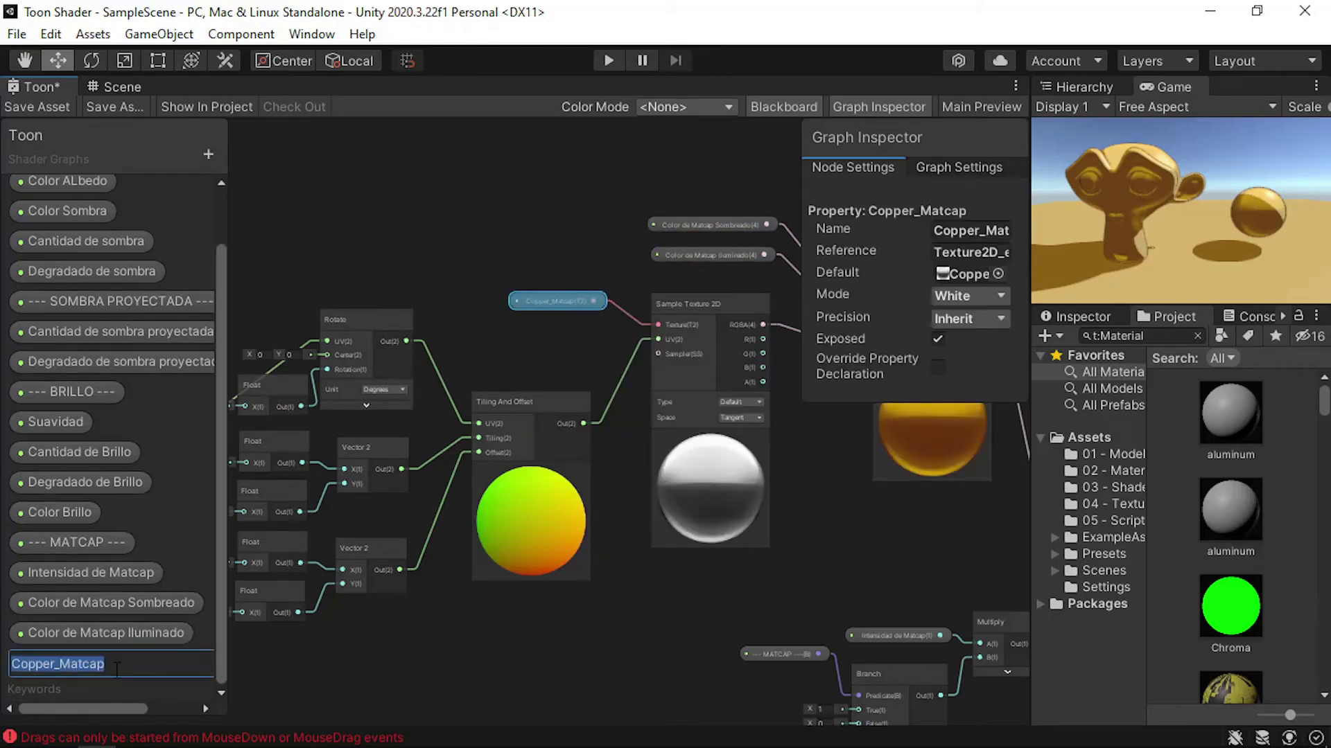
pyautogui.write('Textura')
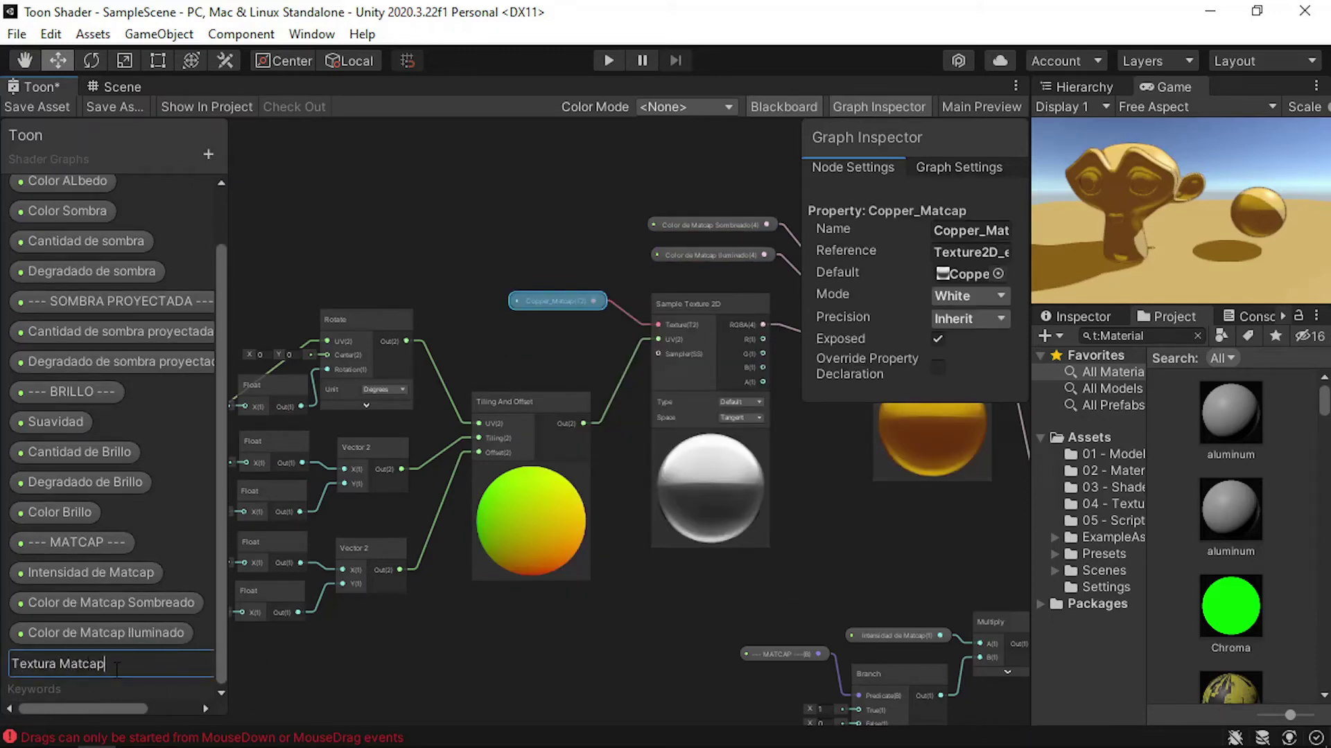
pyautogui.press('Return')
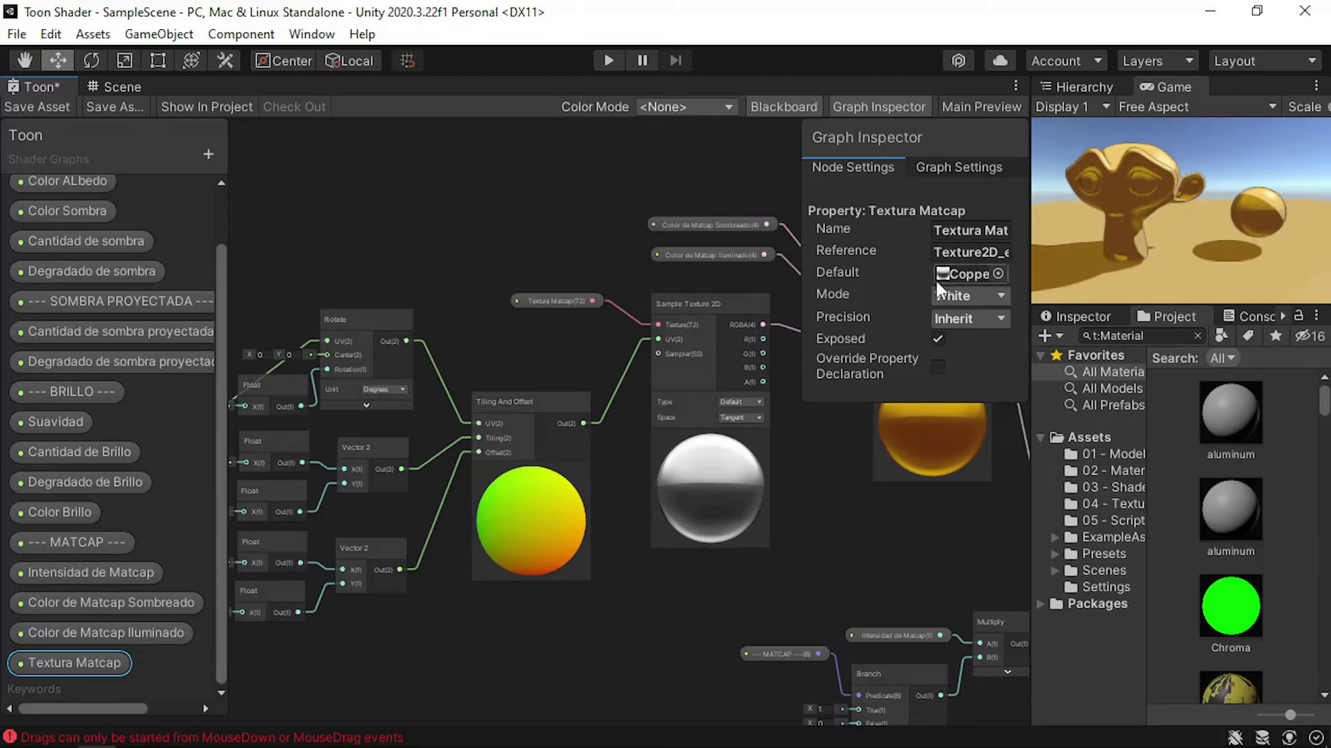
# Confirm Copper_Matcap as the property's default texture
pyautogui.click(998, 273)
pyautogui.scroll(1, 1077, 485)
pyautogui.click(1044, 361)
pyautogui.click(1133, 451)
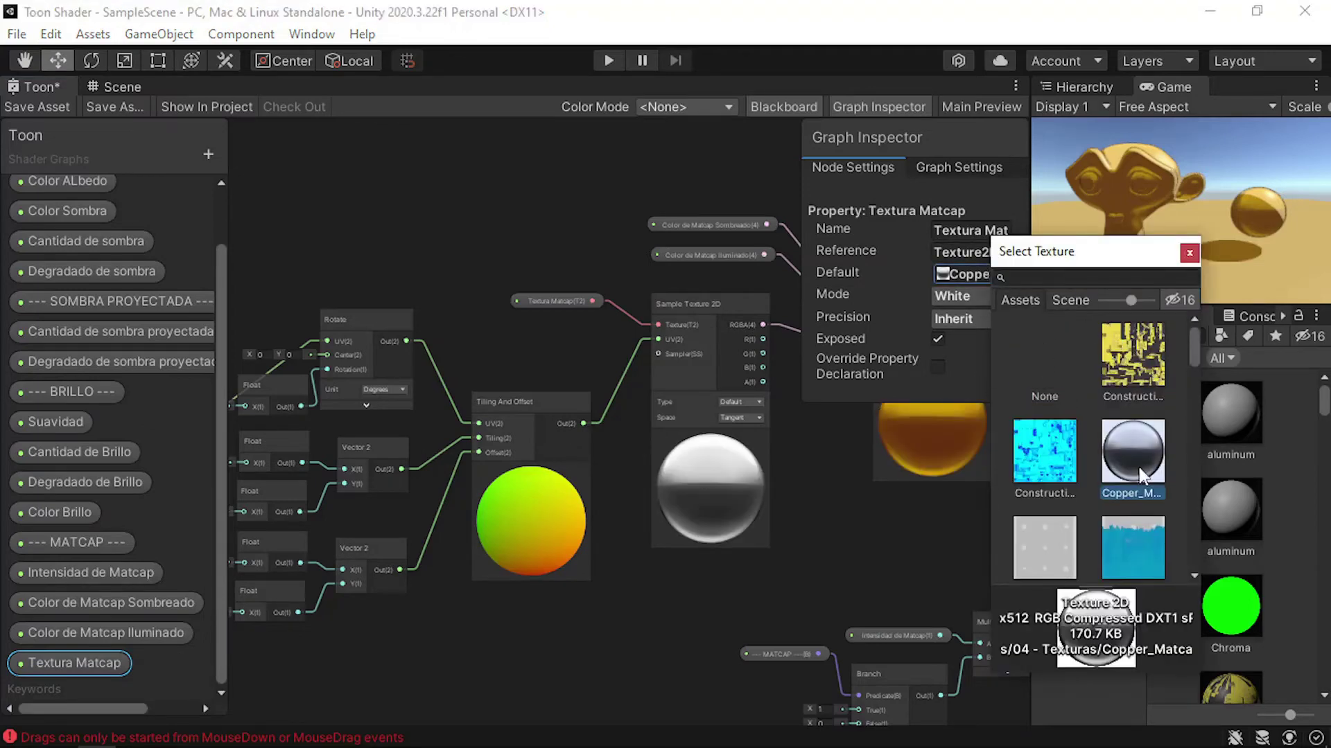
pyautogui.click(863, 360)
pyautogui.moveTo(513, 386); pyautogui.dragTo(762, 344, button='middle')
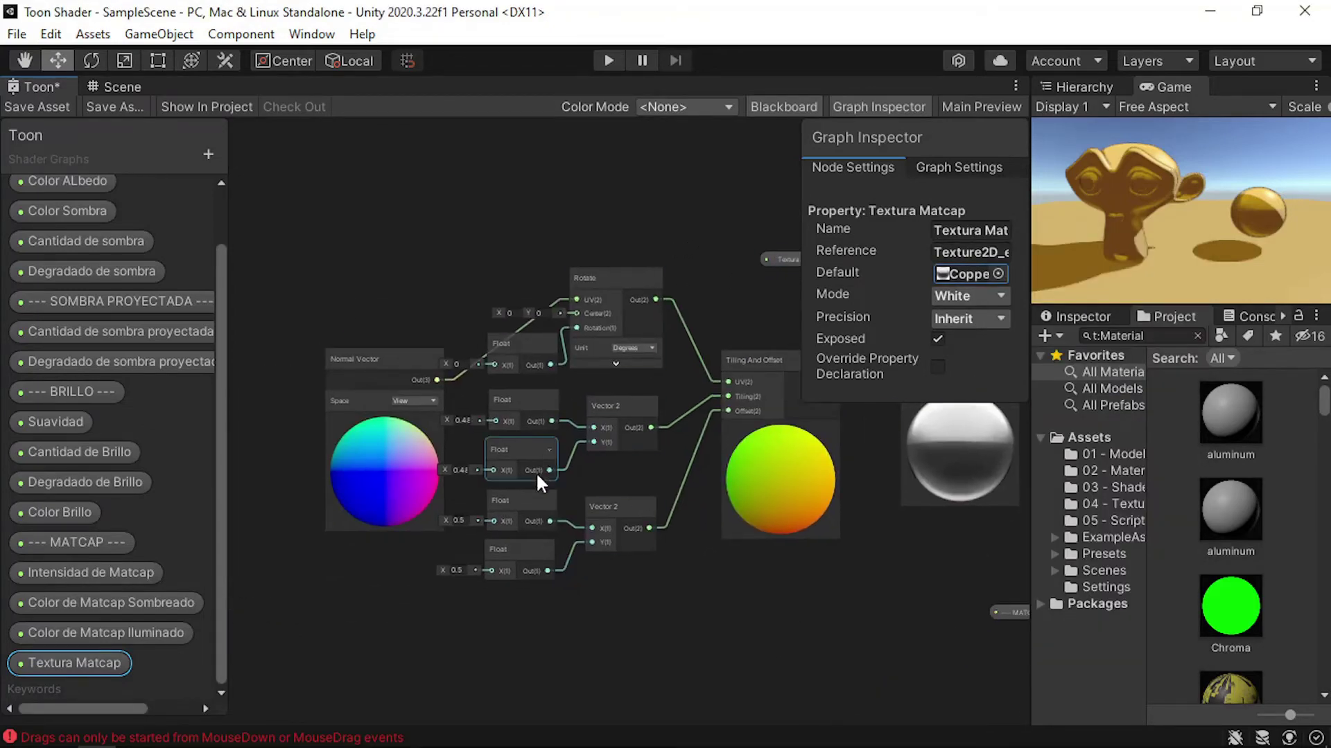
# Expose the two tiling Float nodes as 'Escala X' and 'Escala Y' properties
pyautogui.click(524, 413)
pyautogui.rightClick(525, 416)
pyautogui.moveTo(610, 633)
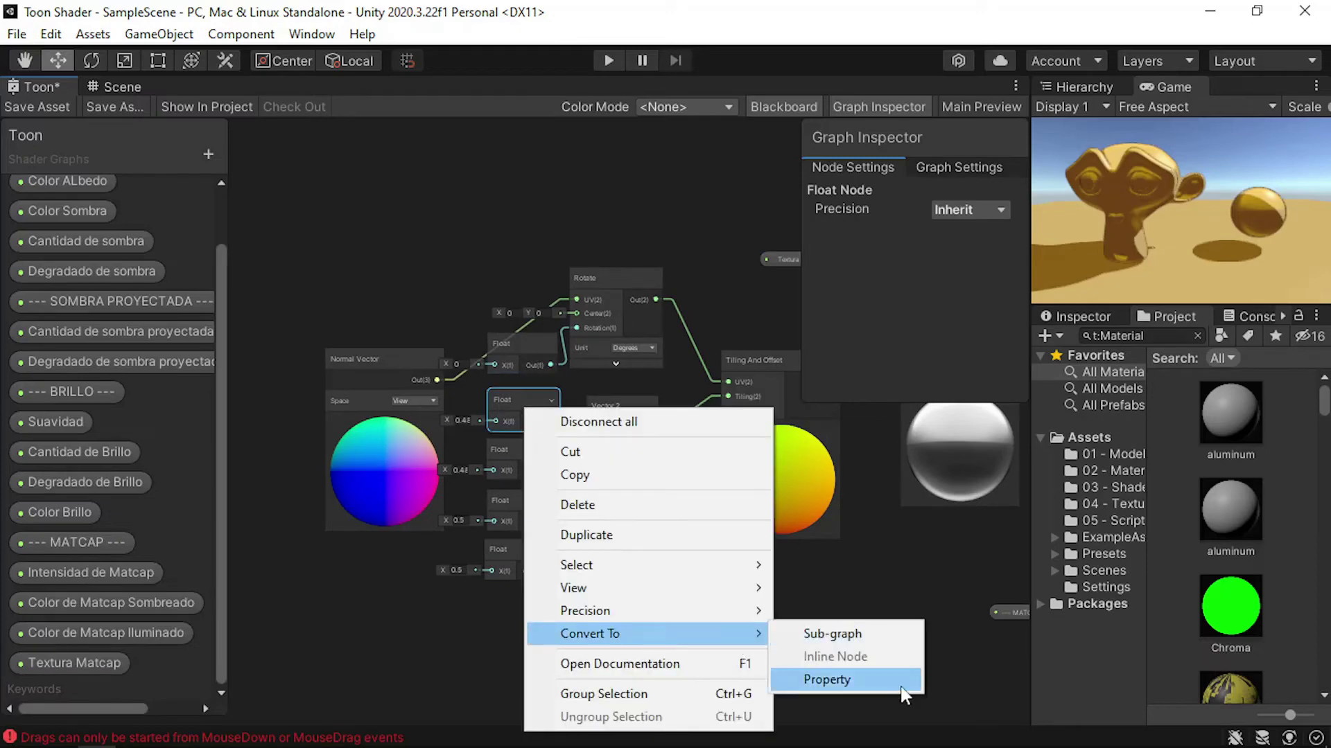
pyautogui.click(804, 680)
pyautogui.write('Escala')
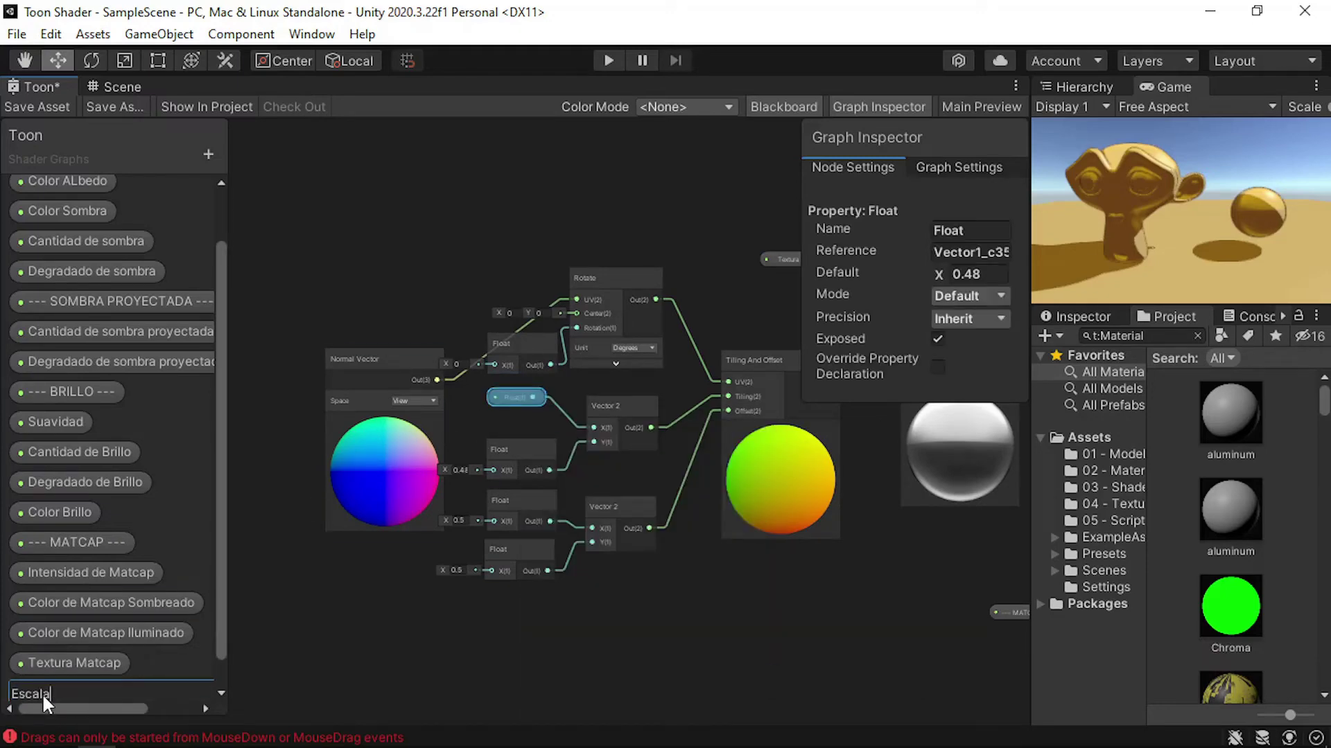
pyautogui.write('X')
pyautogui.press('Return')
pyautogui.rightClick(499, 452)
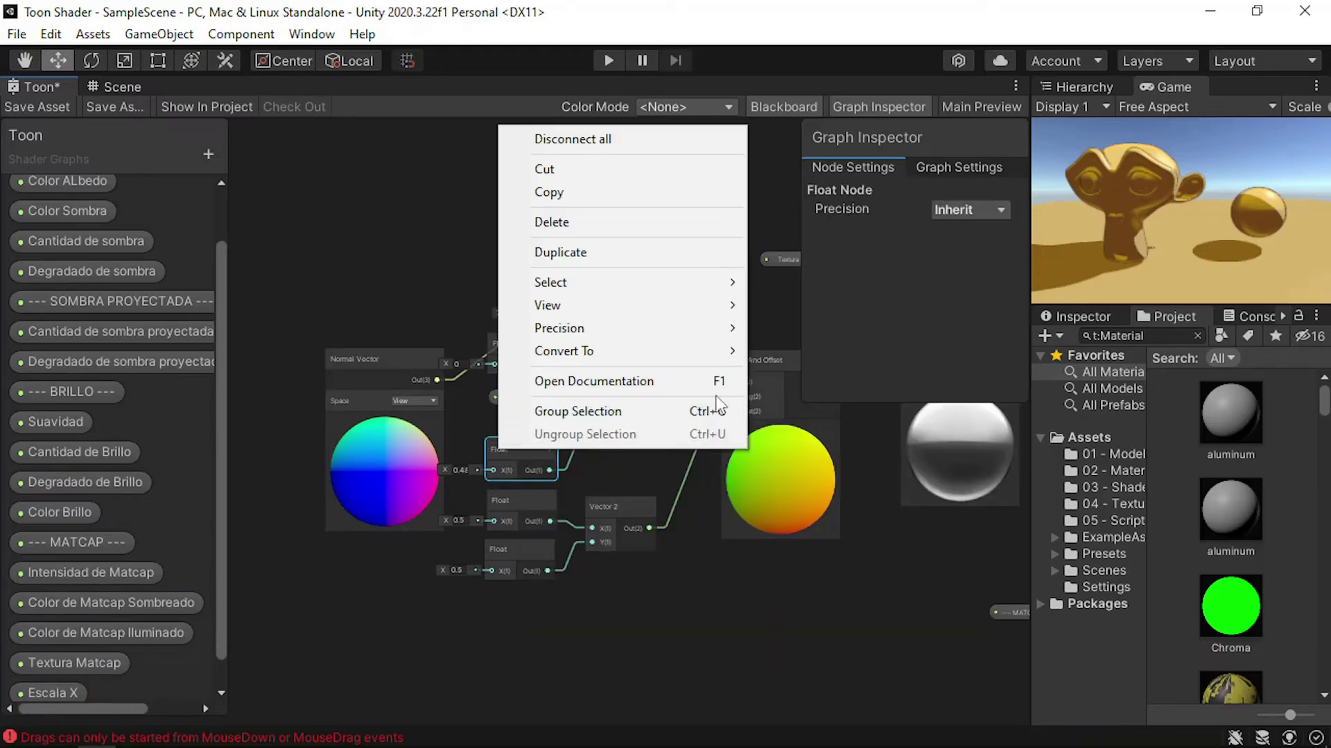
pyautogui.moveTo(693, 351)
pyautogui.click(804, 396)
pyautogui.doubleClick(54, 669)
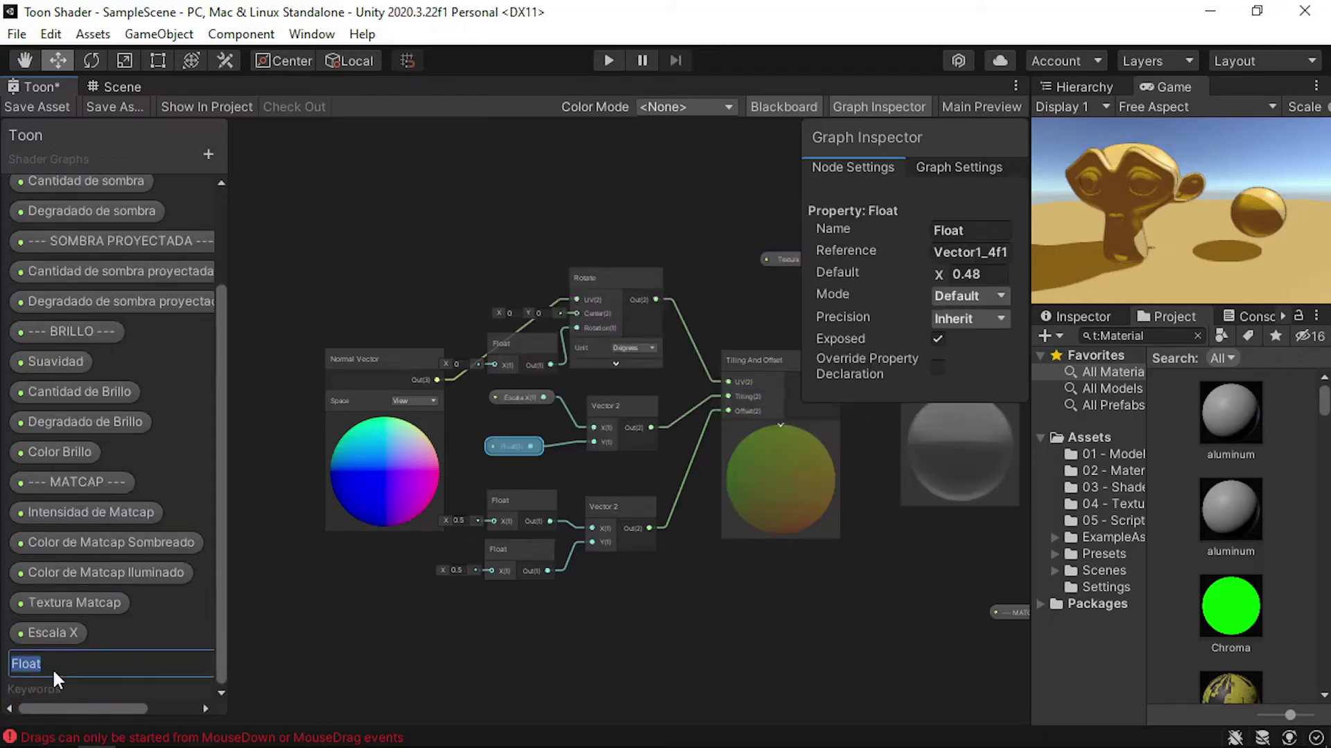
pyautogui.write('Escala Y')
pyautogui.press('Return')
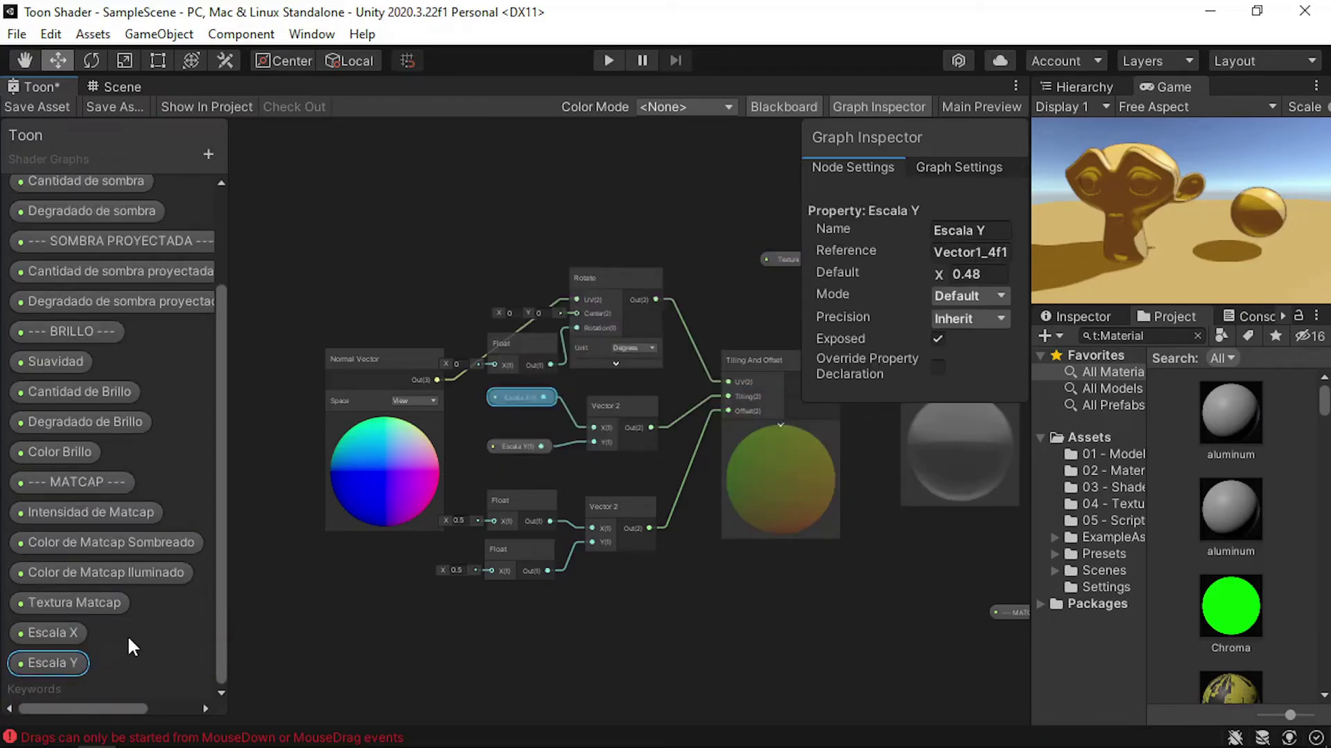
# Expose the two offset Float nodes as 'Posición X' and 'Posición Y' properties
pyautogui.rightClick(540, 501)
pyautogui.moveTo(766, 395)
pyautogui.click(839, 395)
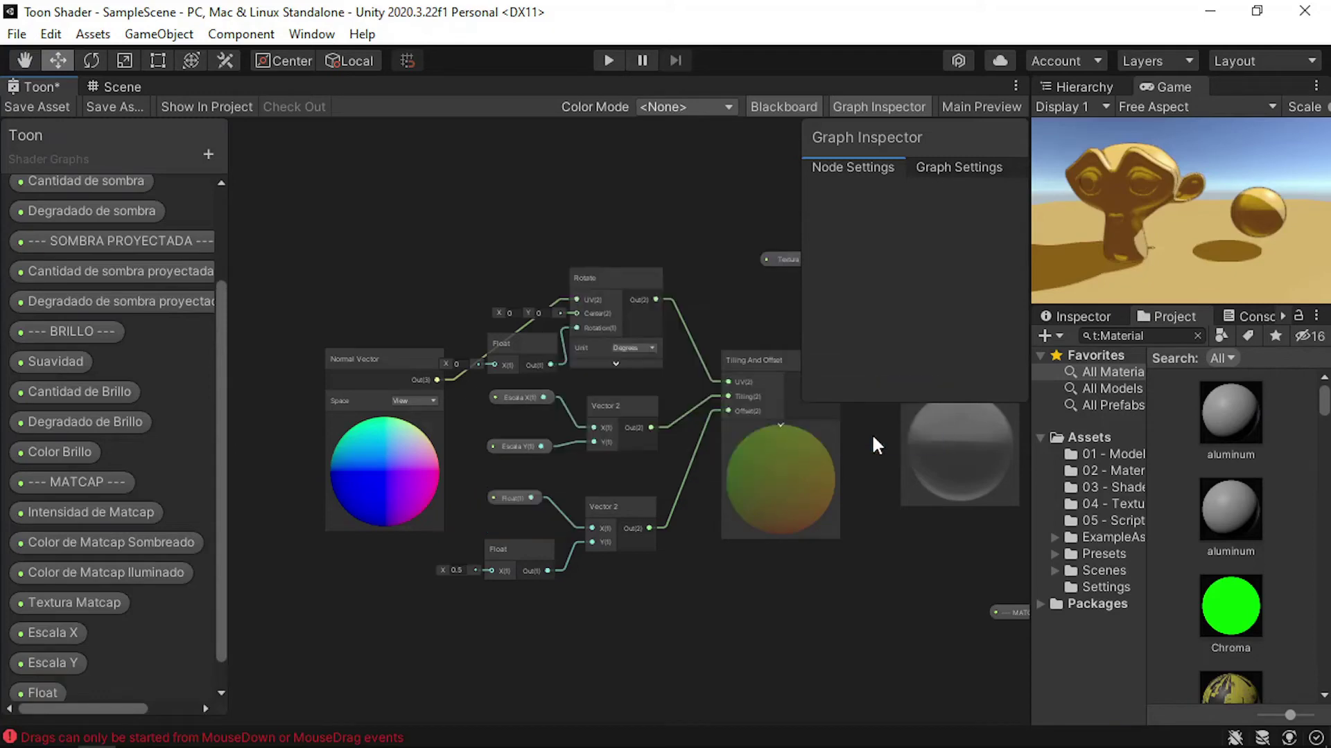
pyautogui.doubleClick(28, 666)
pyautogui.write('Posición X')
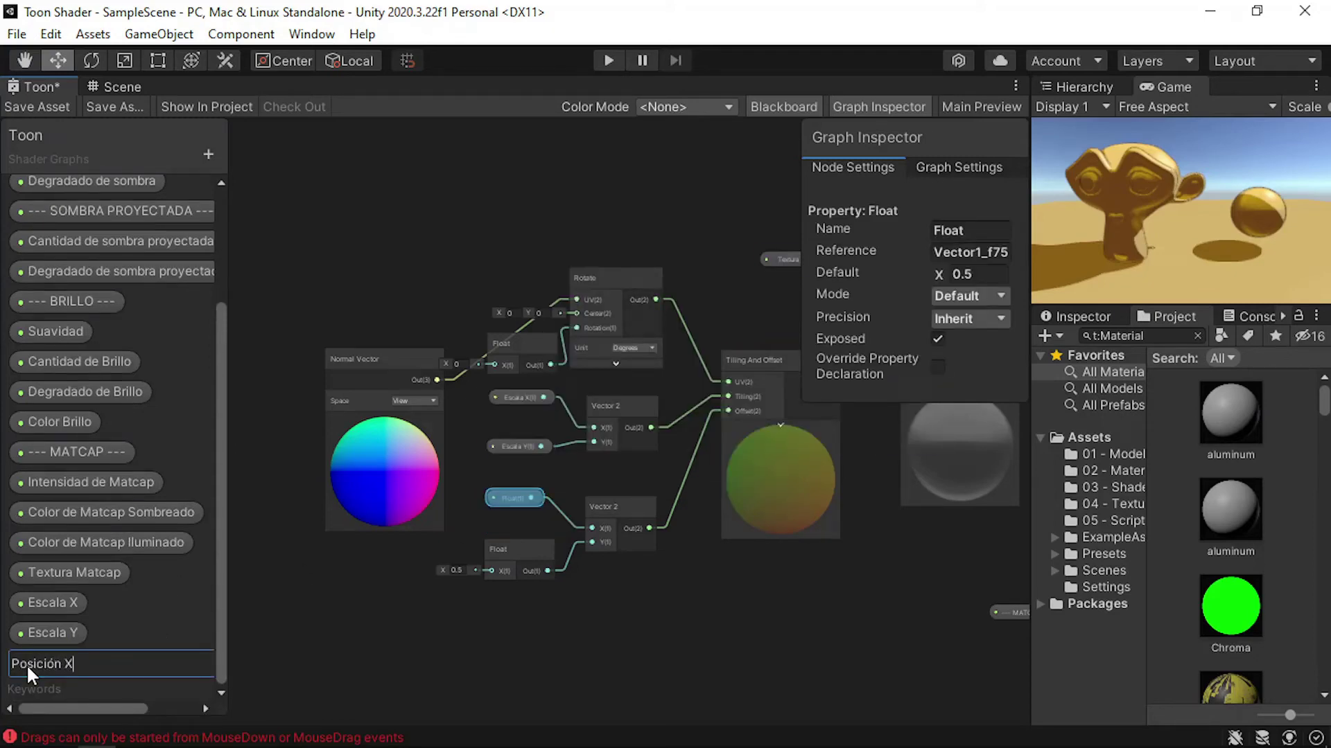
pyautogui.press('Return')
pyautogui.rightClick(513, 554)
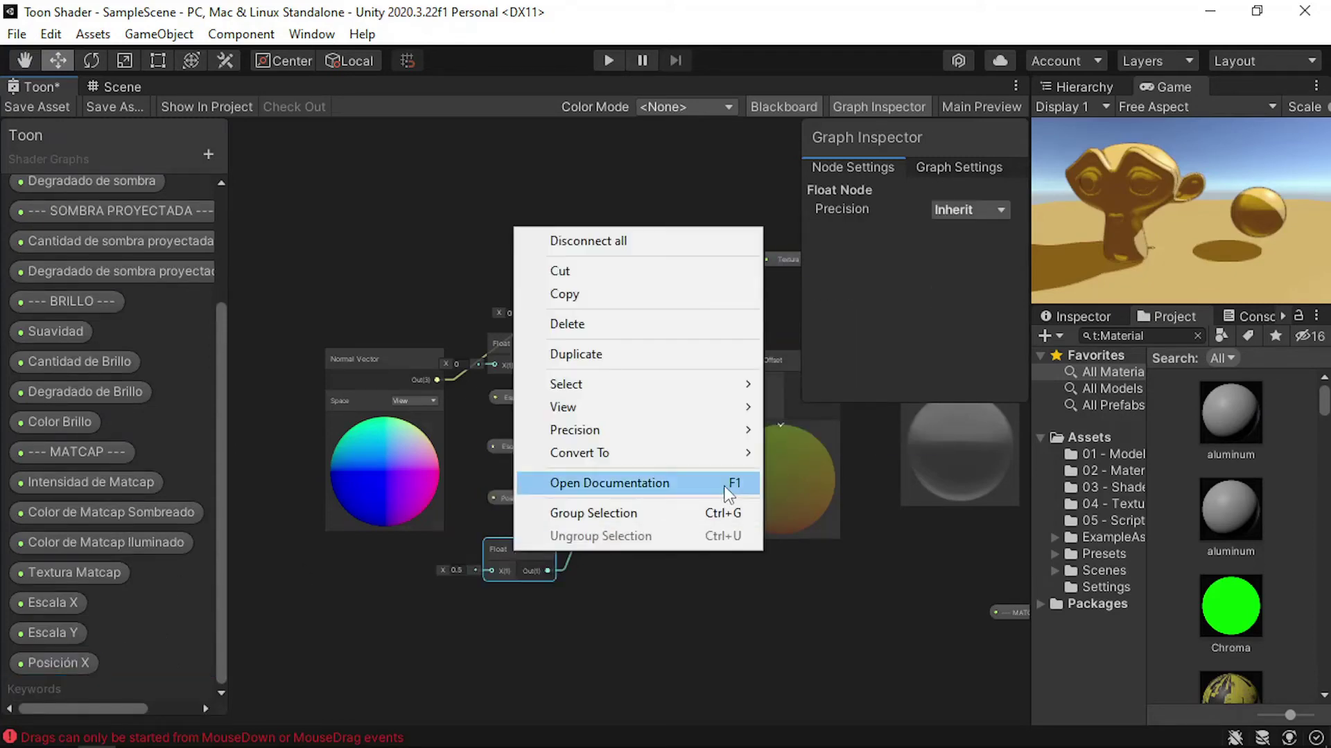
pyautogui.moveTo(749, 452)
pyautogui.click(816, 499)
pyautogui.doubleClick(28, 664)
pyautogui.write('Posic')
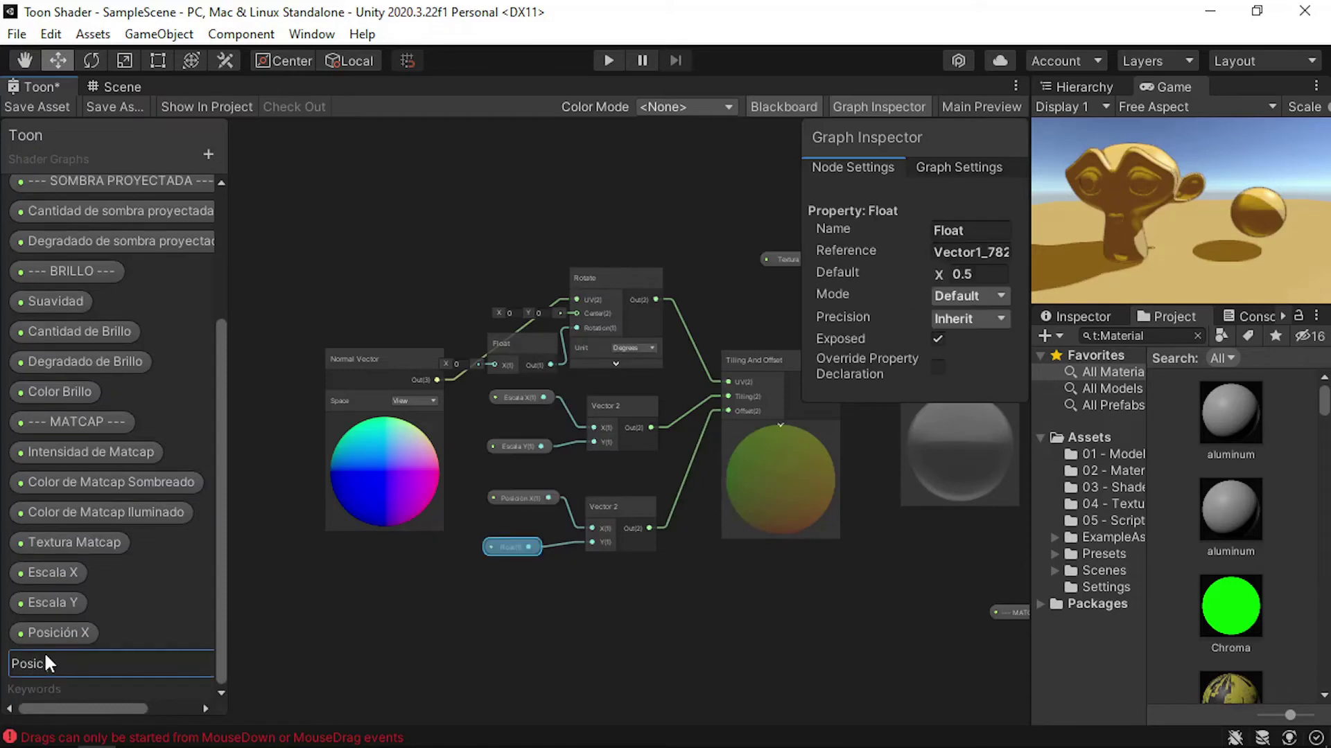
pyautogui.write('ión Y')
pyautogui.press('Return')
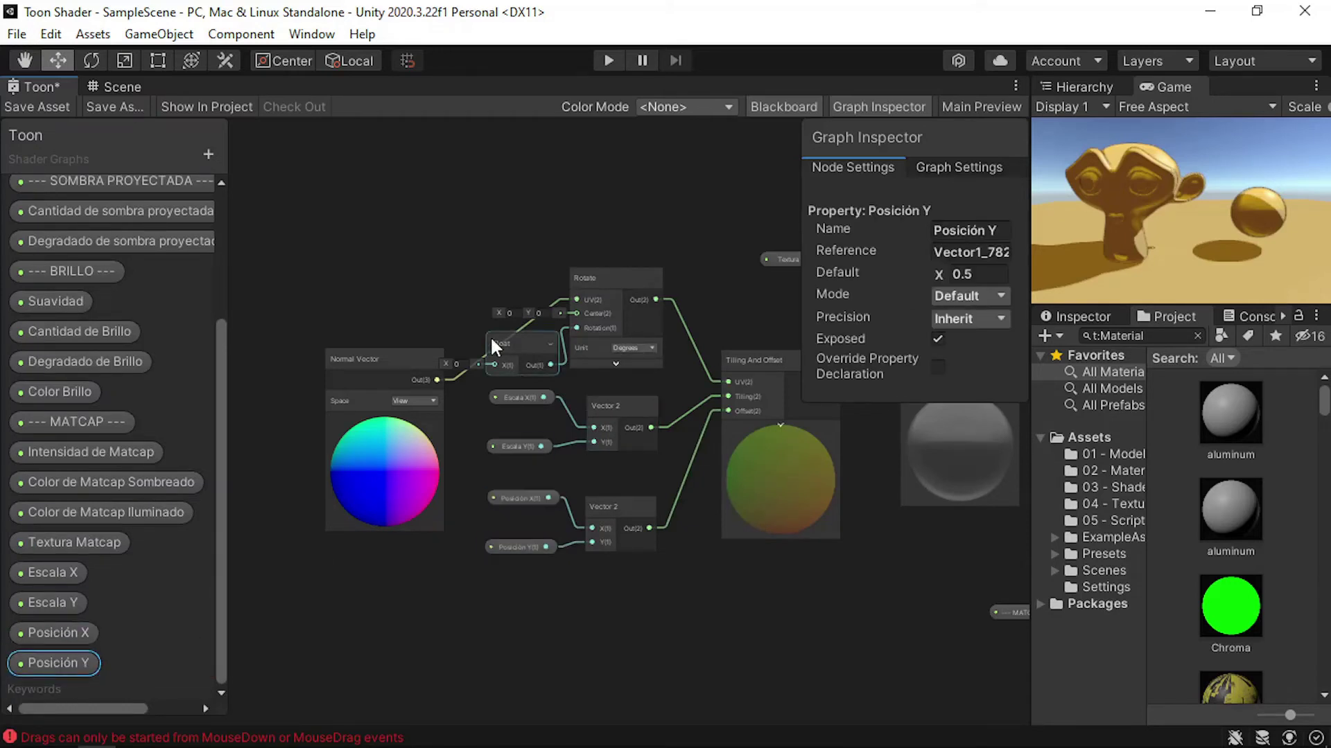
# Expose the last Float node as 'Rotación', a slider with maximum 360
pyautogui.rightClick(493, 346)
pyautogui.moveTo(701, 573)
pyautogui.click(730, 614)
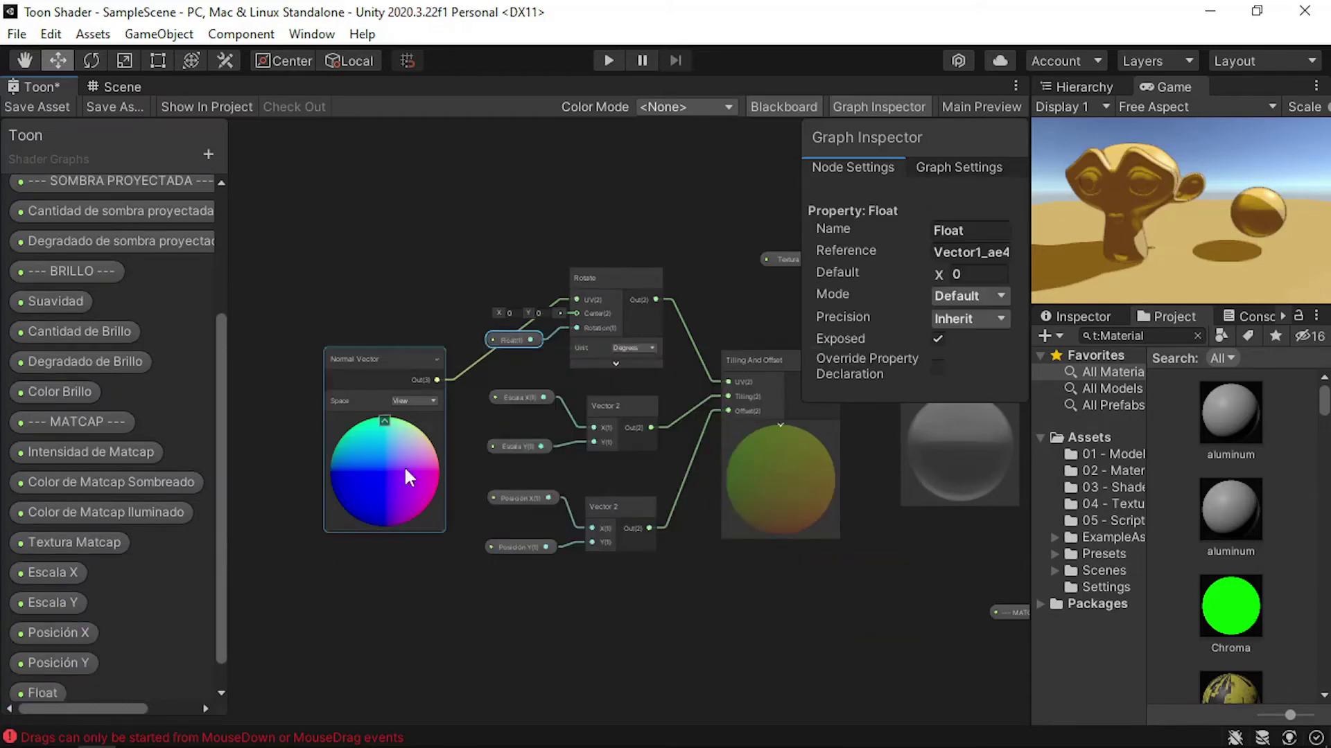
pyautogui.click(41, 693)
pyautogui.doubleClick(57, 661)
pyautogui.write('Rotación')
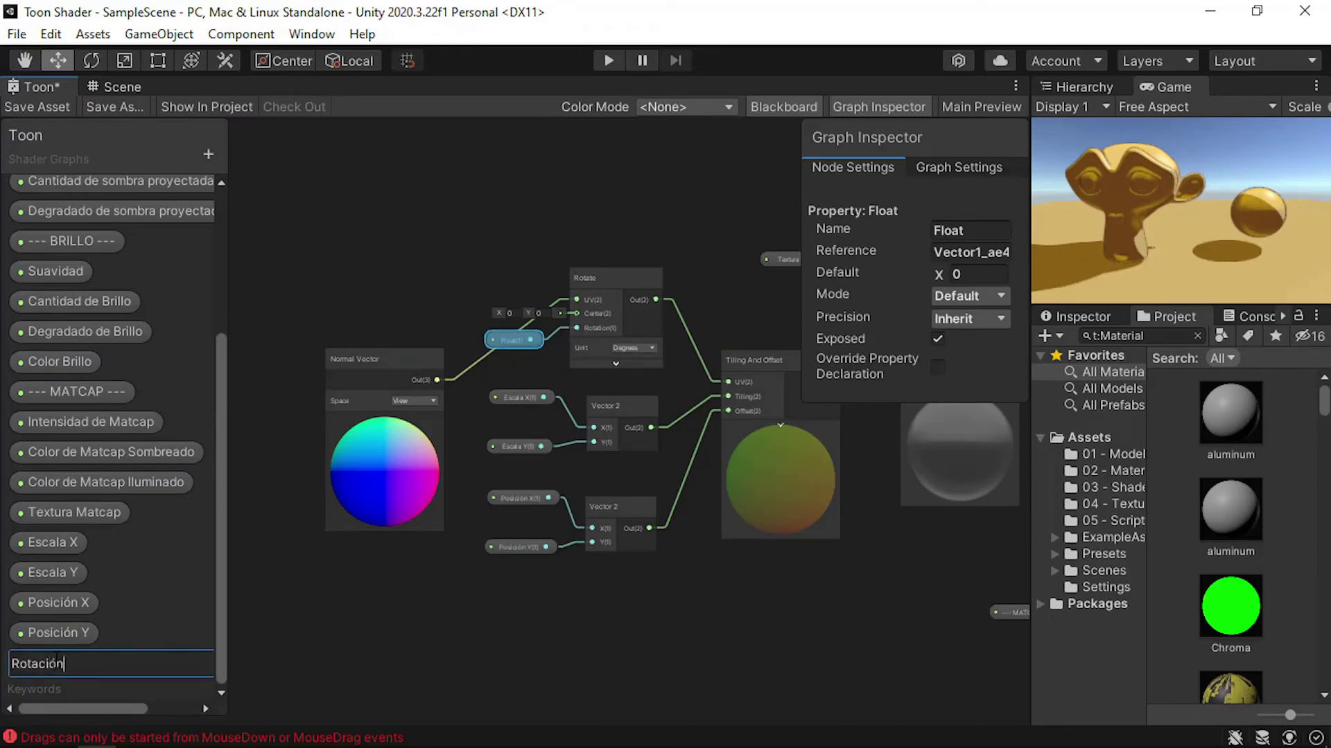
pyautogui.press('Return')
pyautogui.click(991, 294)
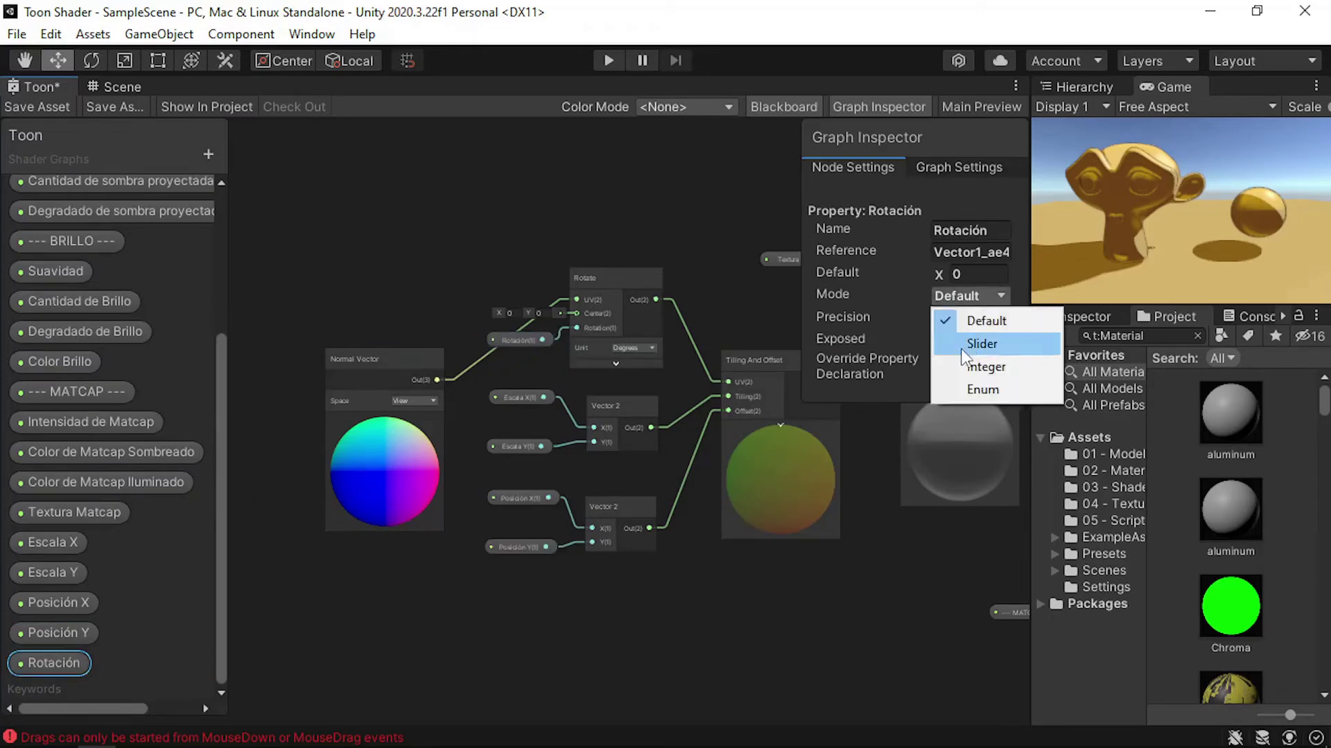
pyautogui.click(1026, 341)
pyautogui.write('360')
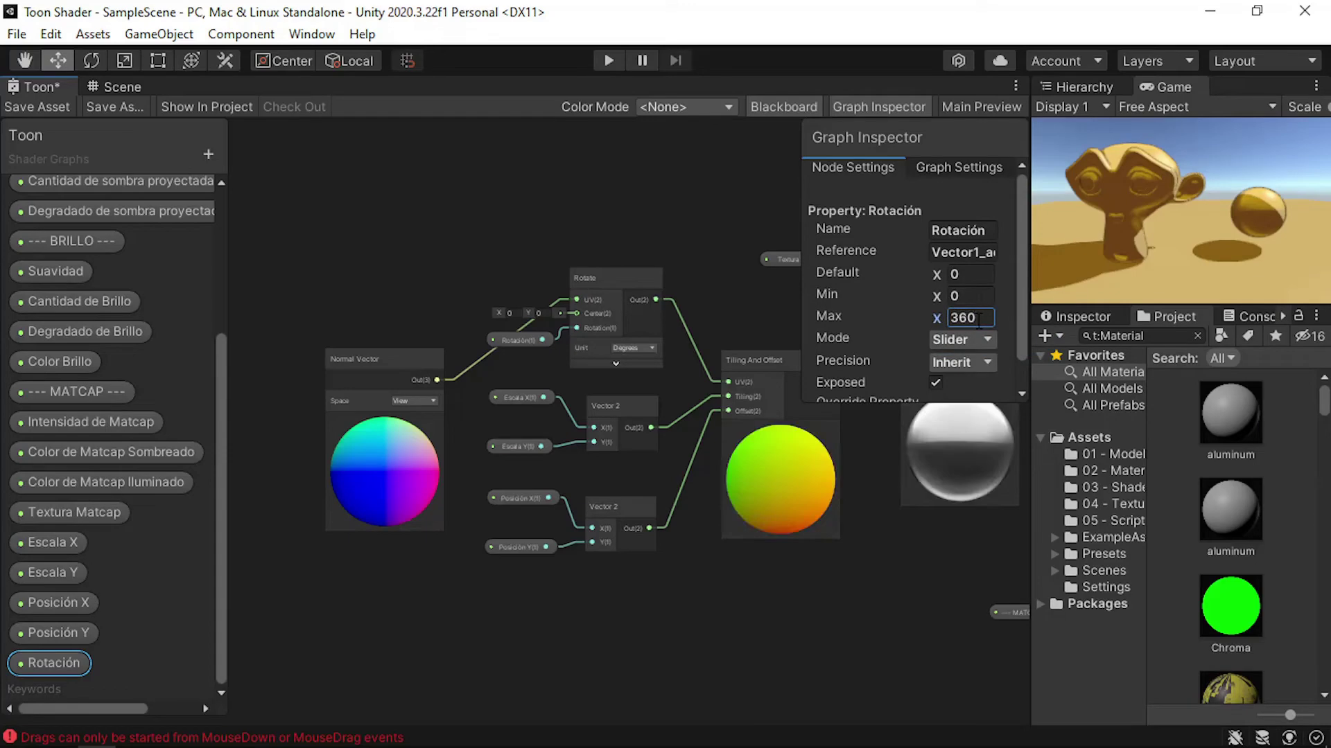
pyautogui.moveTo(689, 529)
pyautogui.mouseDown(button='middle')
pyautogui.moveTo(511, 534)
pyautogui.moveTo(597, 469)
pyautogui.mouseUp(button='middle')
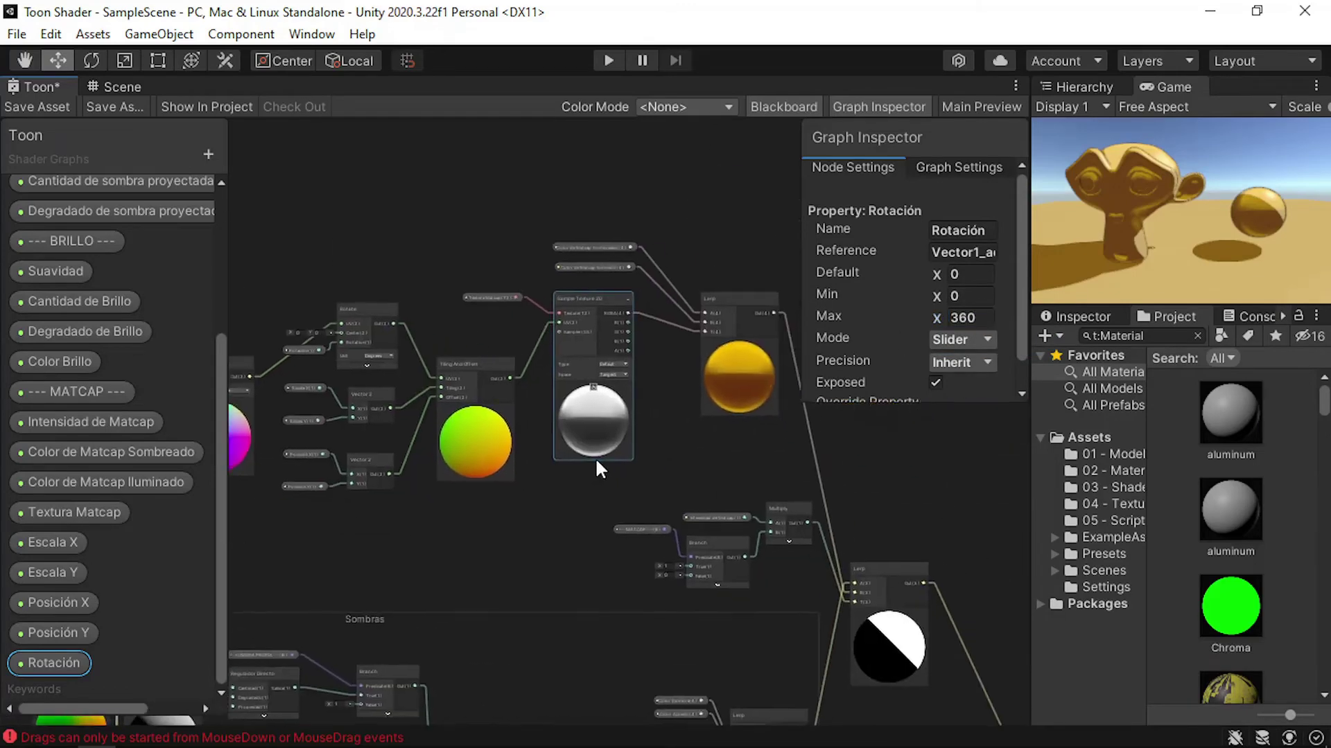
# Save the shader graph and show the monkey's material settings in the scene Inspector
pyautogui.click(56, 106)
pyautogui.click(107, 87)
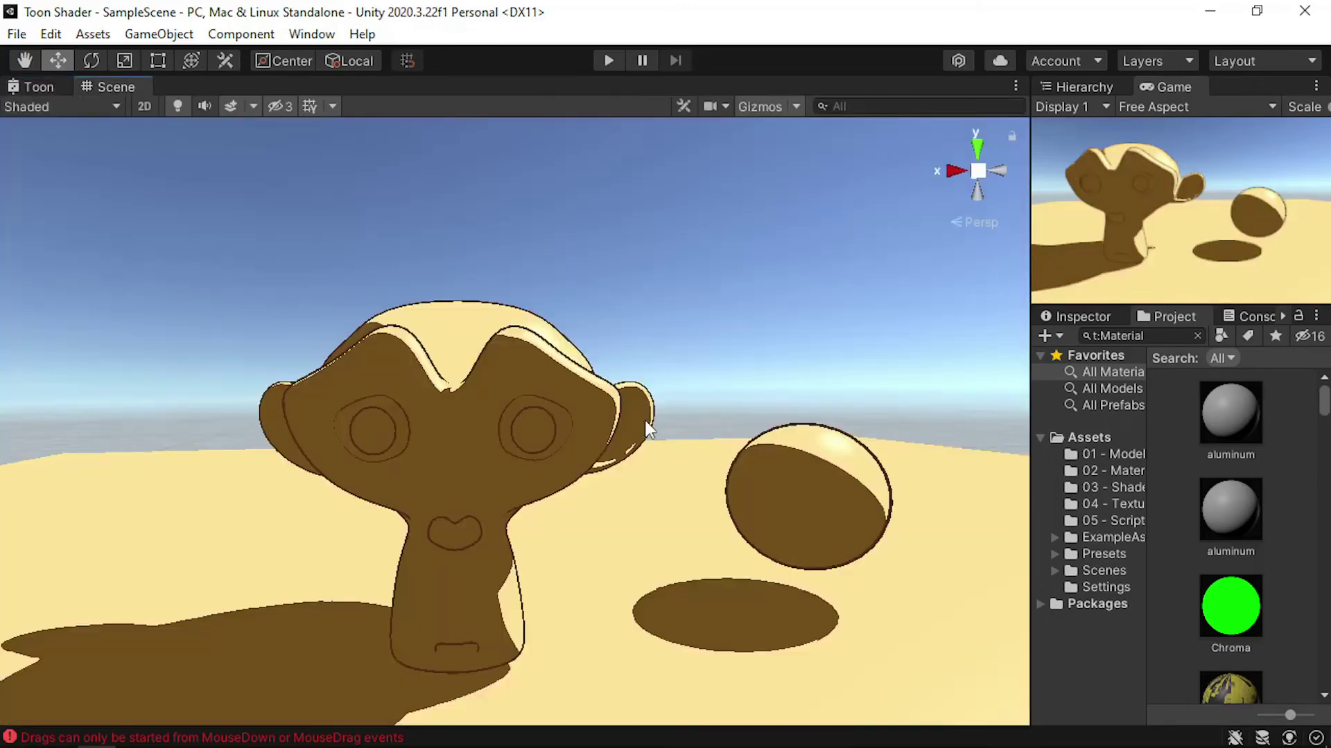
pyautogui.click(650, 430)
pyautogui.click(1076, 316)
pyautogui.scroll(-3, 1171, 489)
pyautogui.scroll(-10, 1042, 583)
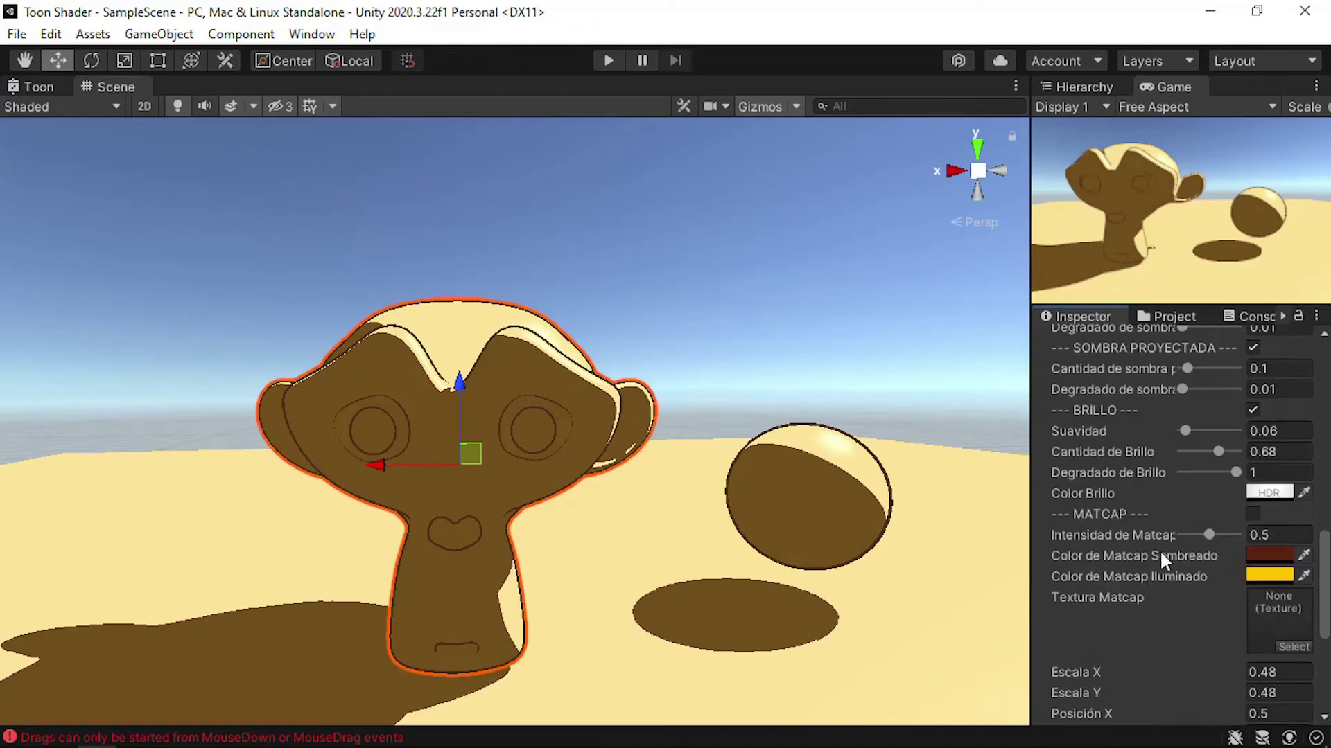
pyautogui.scroll(-3, 1158, 551)
# Enable MATCAP on the monkey's material, choose a matcap texture, and set intensity to 0.79
pyautogui.click(1253, 399)
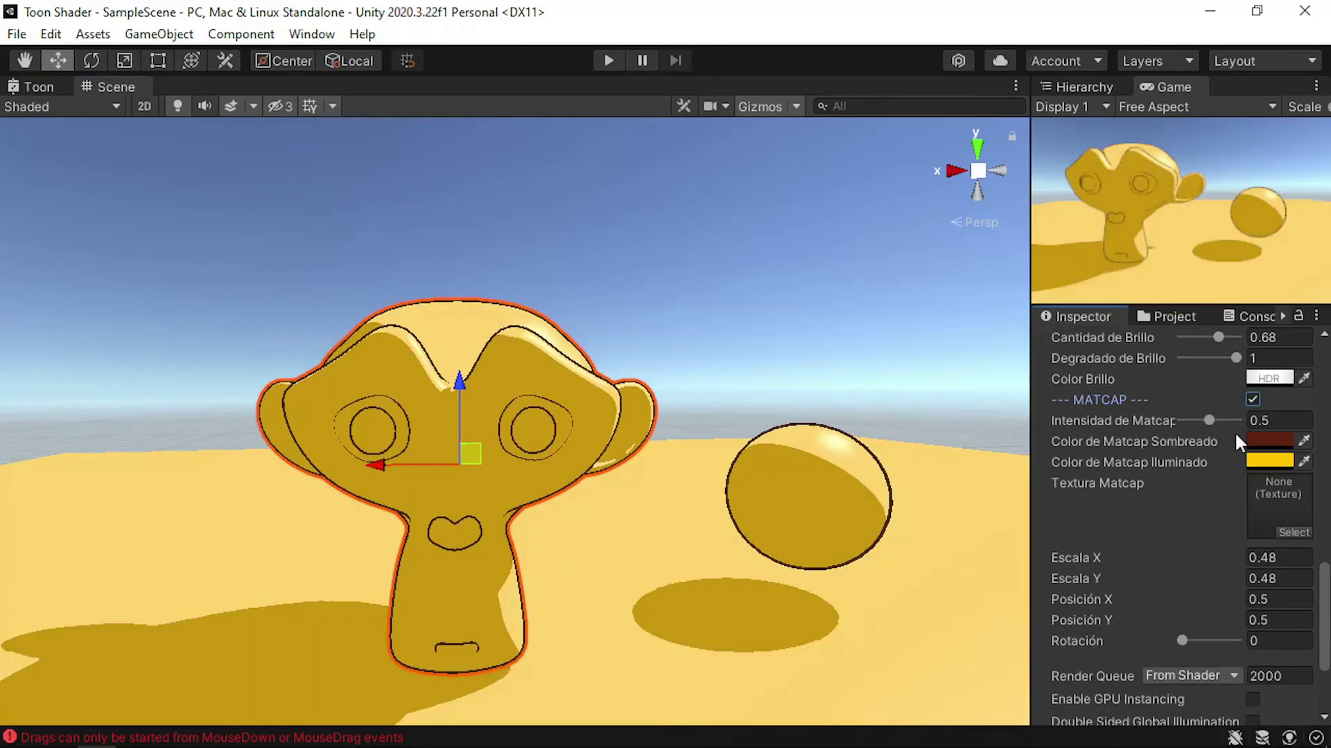
pyautogui.moveTo(1209, 421)
pyautogui.mouseDown()
pyautogui.moveTo(1241, 420)
pyautogui.moveTo(1171, 418)
pyautogui.moveTo(1224, 420)
pyautogui.mouseUp()
pyautogui.click(1292, 532)
pyautogui.click(1253, 511)
pyautogui.click(1097, 543)
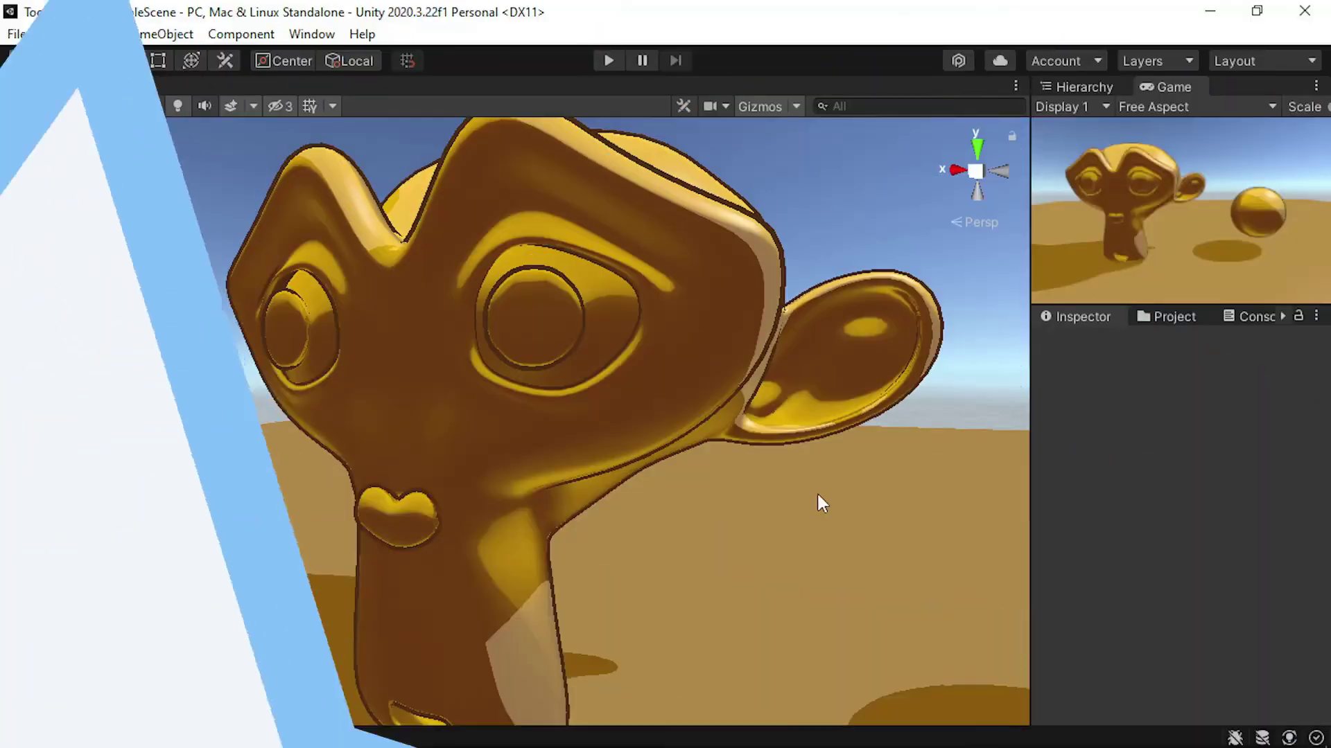
# Orbit the scene to inspect the gold monkey and the sphere
pyautogui.moveTo(816, 492)
pyautogui.mouseDown(button='right')
pyautogui.moveTo(790, 468)
pyautogui.moveTo(805, 421)
pyautogui.mouseUp(button='right')
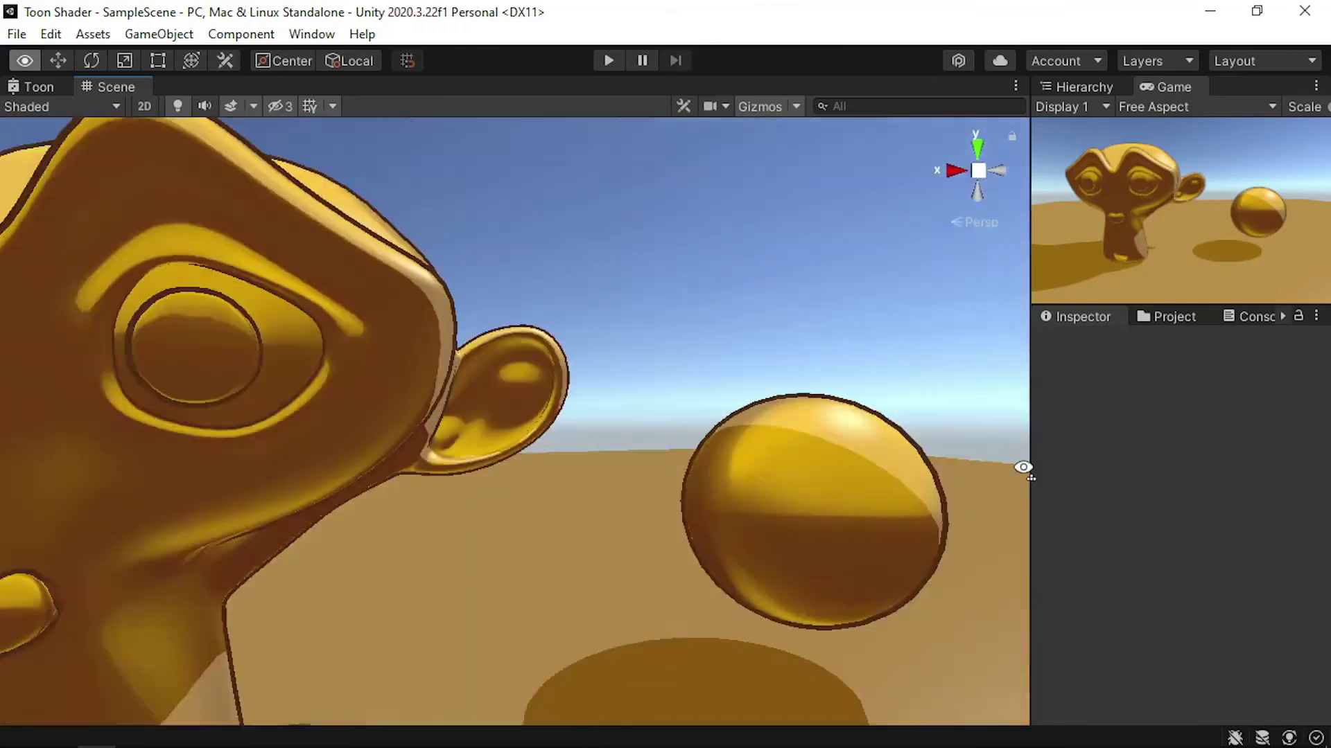
pyautogui.moveTo(805, 421); pyautogui.dragTo(1023, 466, button='right')
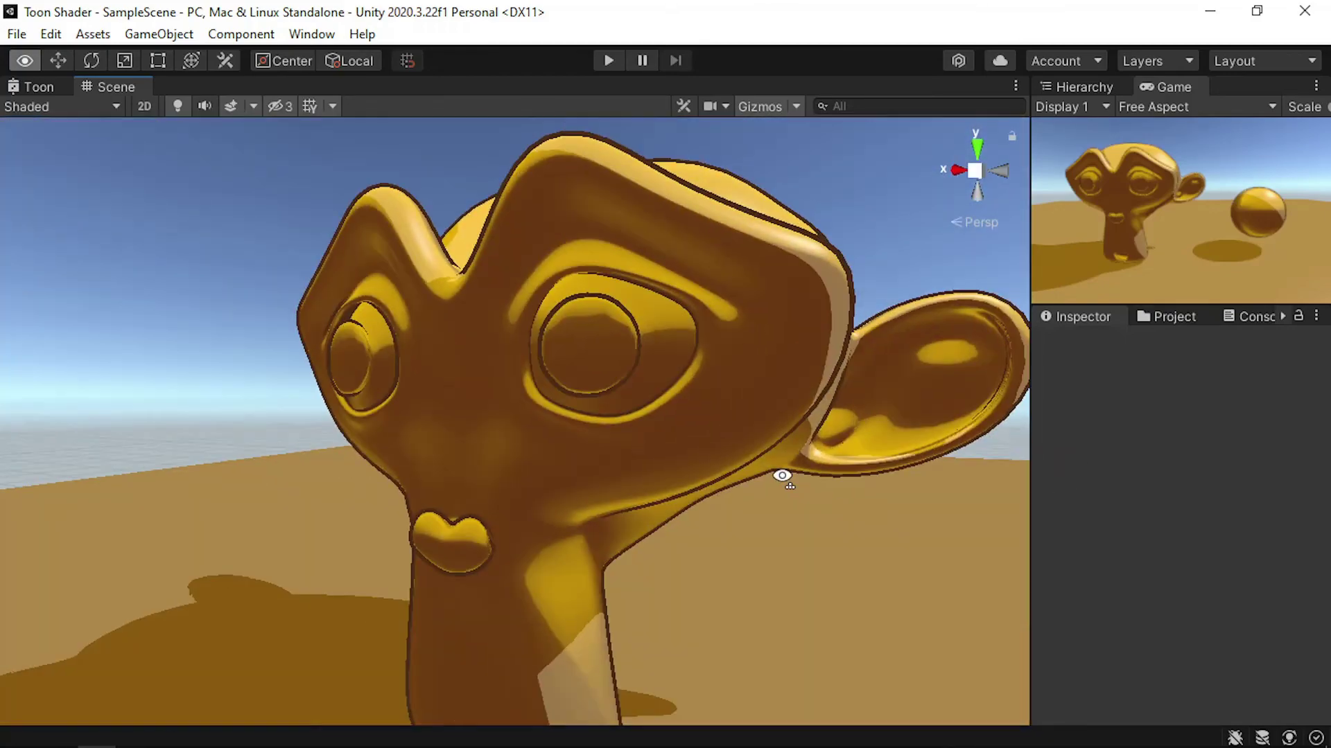
pyautogui.click(35, 87)
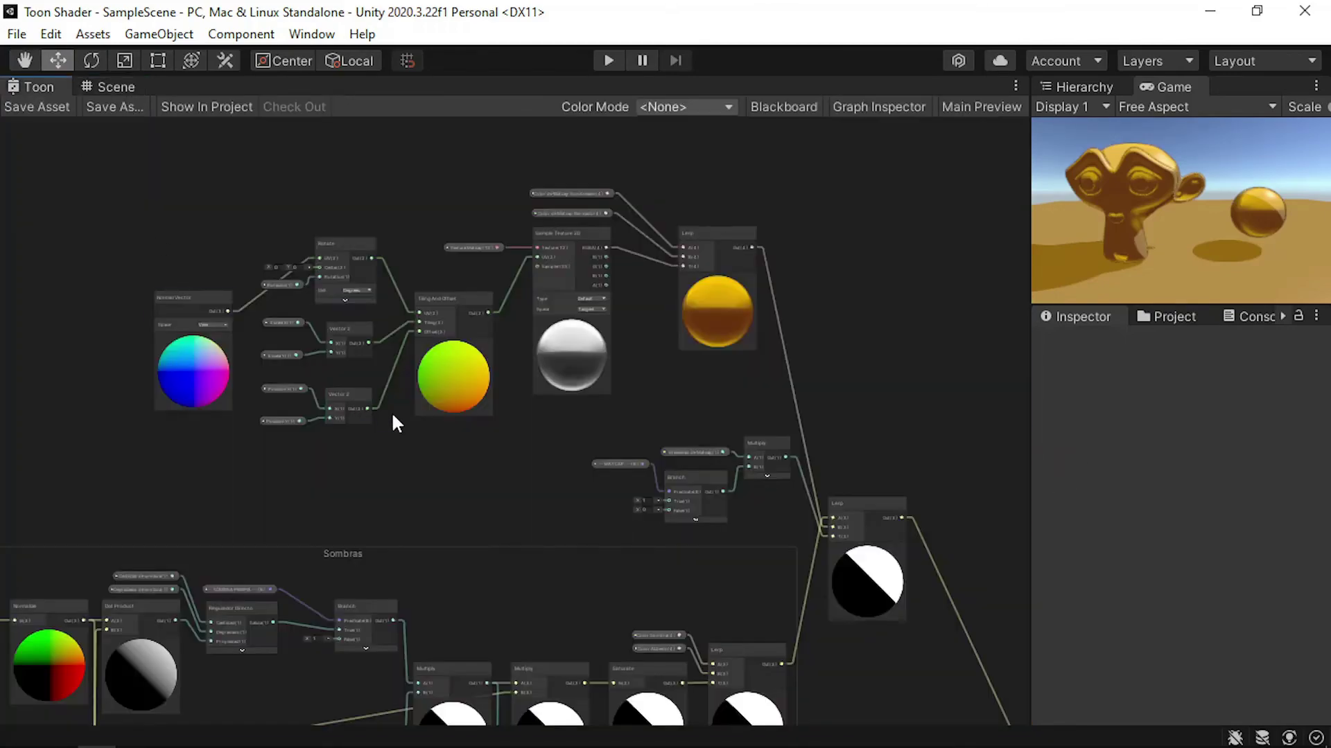
# Move the View-space Normal Vector node left and wire its output into a new Split node
pyautogui.moveTo(391, 415); pyautogui.dragTo(561, 471, button='middle')
pyautogui.moveTo(443, 426); pyautogui.dragTo(316, 384)
pyautogui.scroll(3, 228, 416)
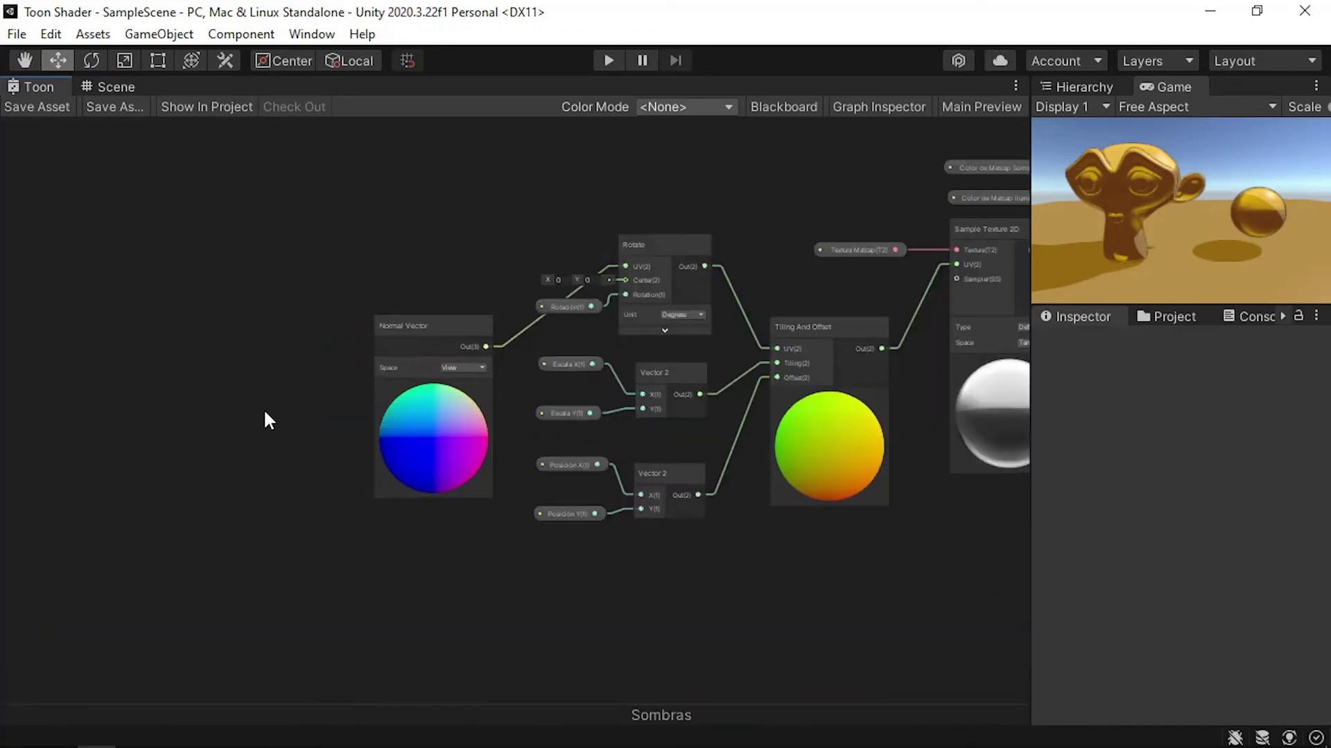
pyautogui.moveTo(264, 419); pyautogui.dragTo(445, 484, button='middle')
pyautogui.moveTo(602, 402)
pyautogui.mouseDown()
pyautogui.moveTo(327, 313)
pyautogui.moveTo(413, 320)
pyautogui.mouseUp()
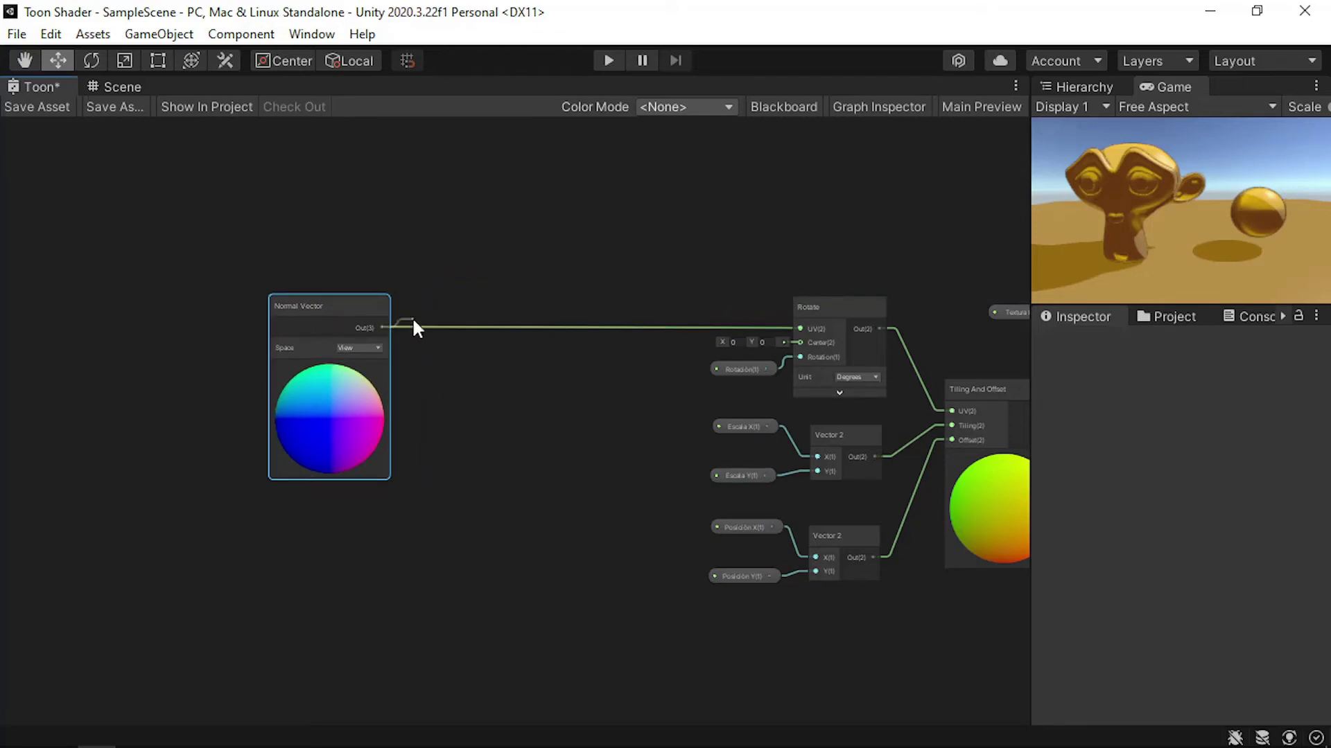
pyautogui.moveTo(475, 289); pyautogui.dragTo(474, 293)
pyautogui.write('s')
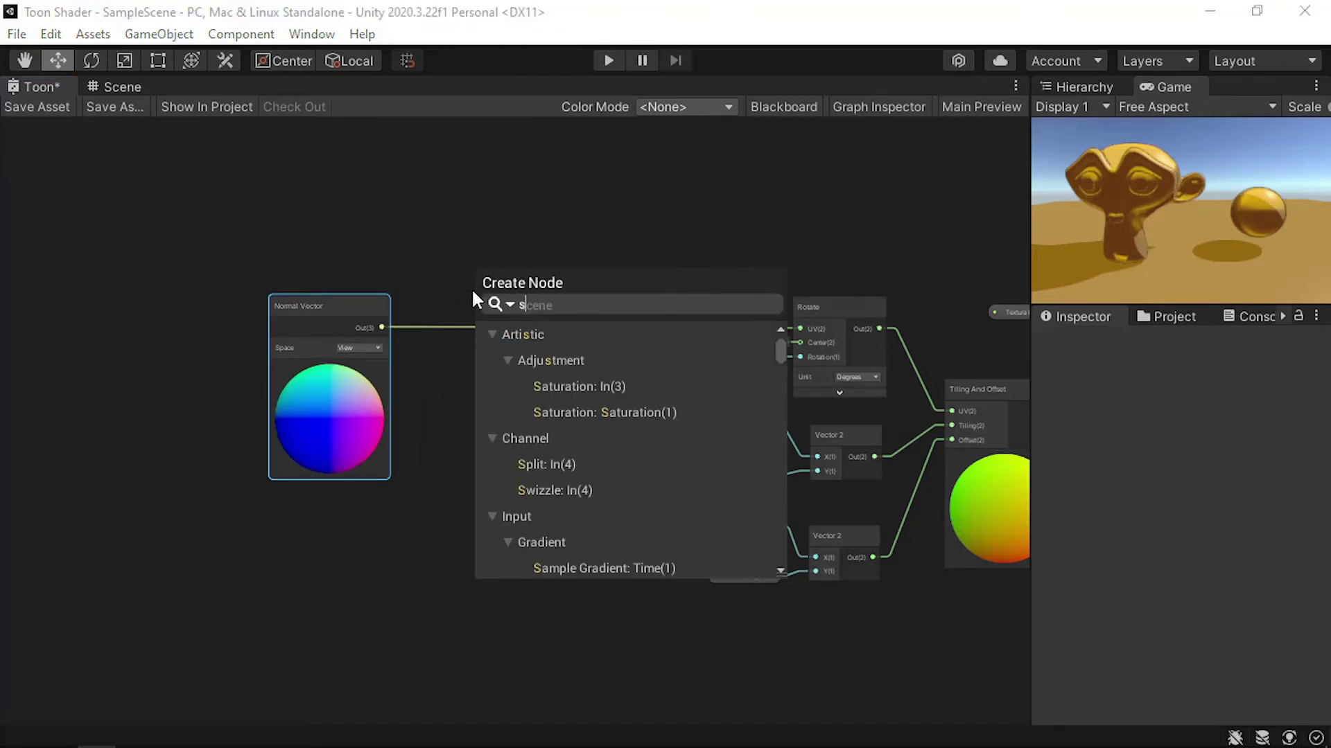
pyautogui.write('plit')
pyautogui.press('Return')
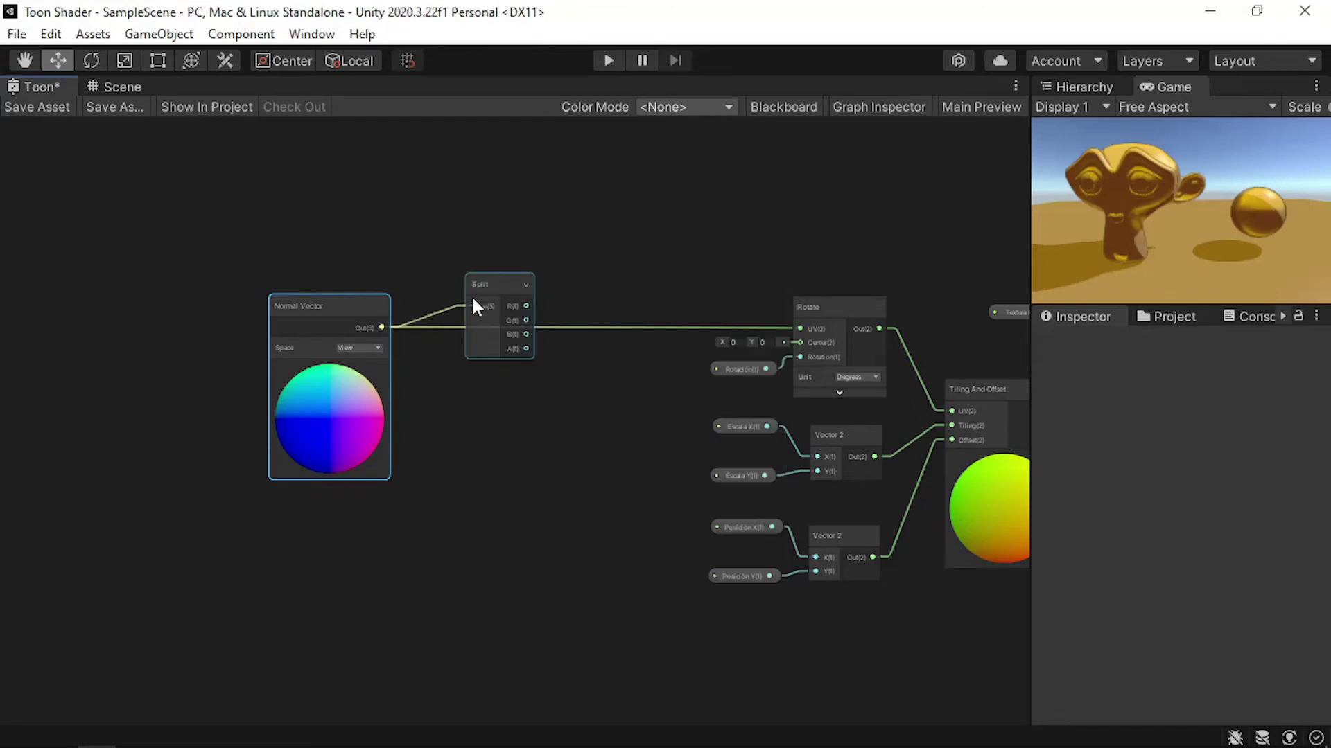
# Add a second Normal Vector node in World space above the original
pyautogui.scroll(1, 487, 315)
pyautogui.scroll(2, 490, 326)
pyautogui.moveTo(561, 356); pyautogui.dragTo(563, 435, button='middle')
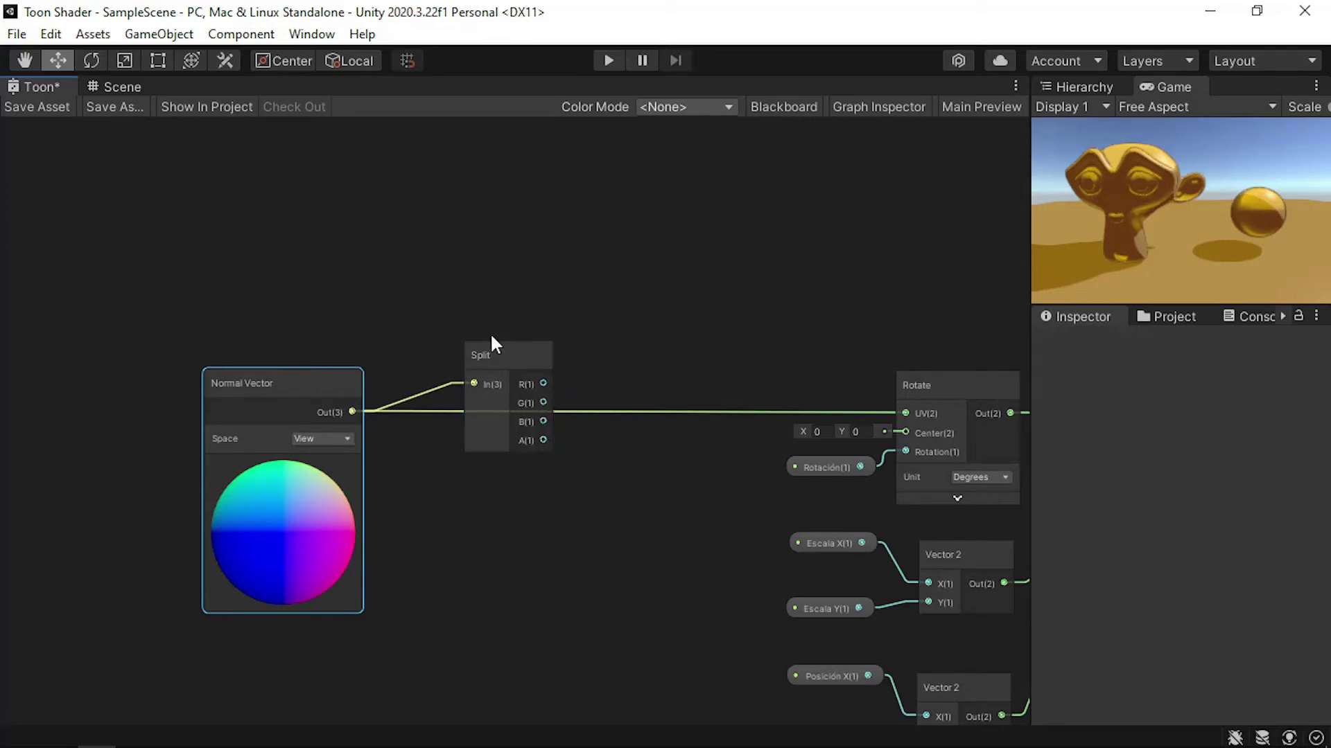
pyautogui.moveTo(492, 339); pyautogui.dragTo(508, 410, button='middle')
pyautogui.click(298, 317)
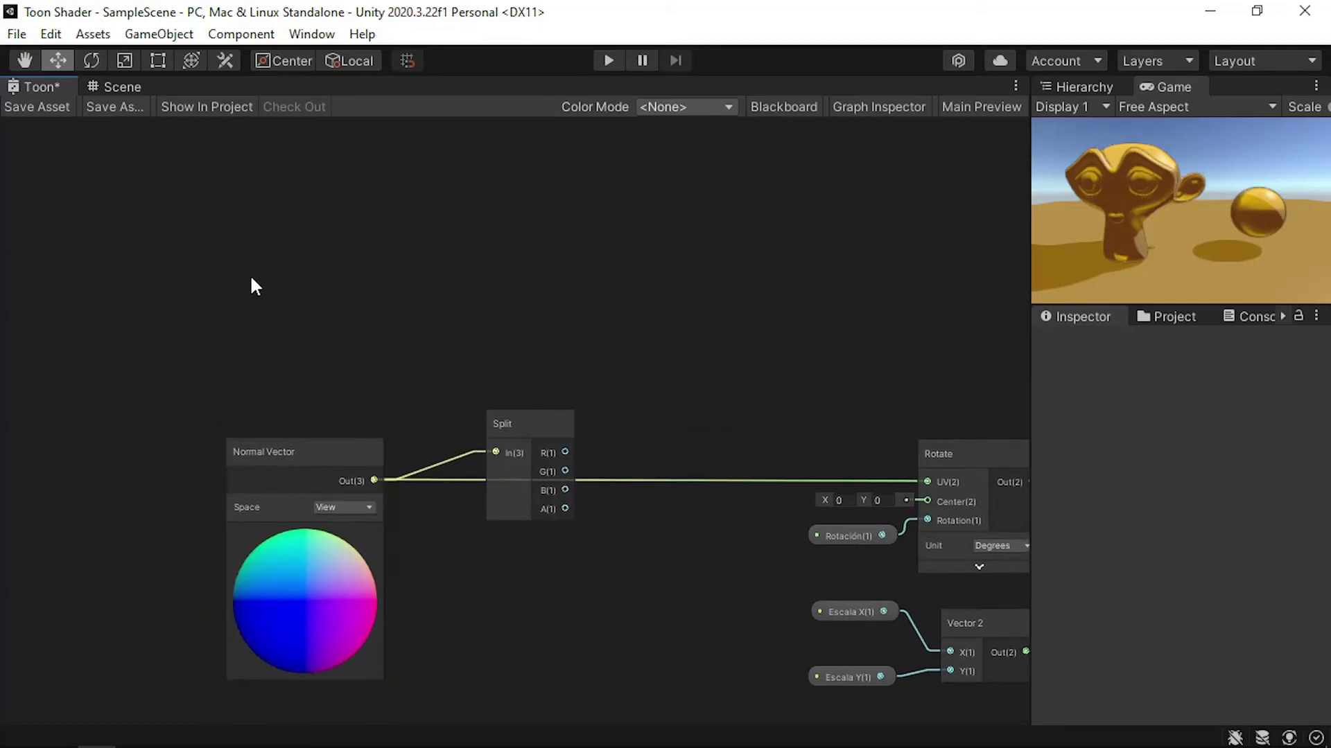
pyautogui.press('space')
pyautogui.write('norm')
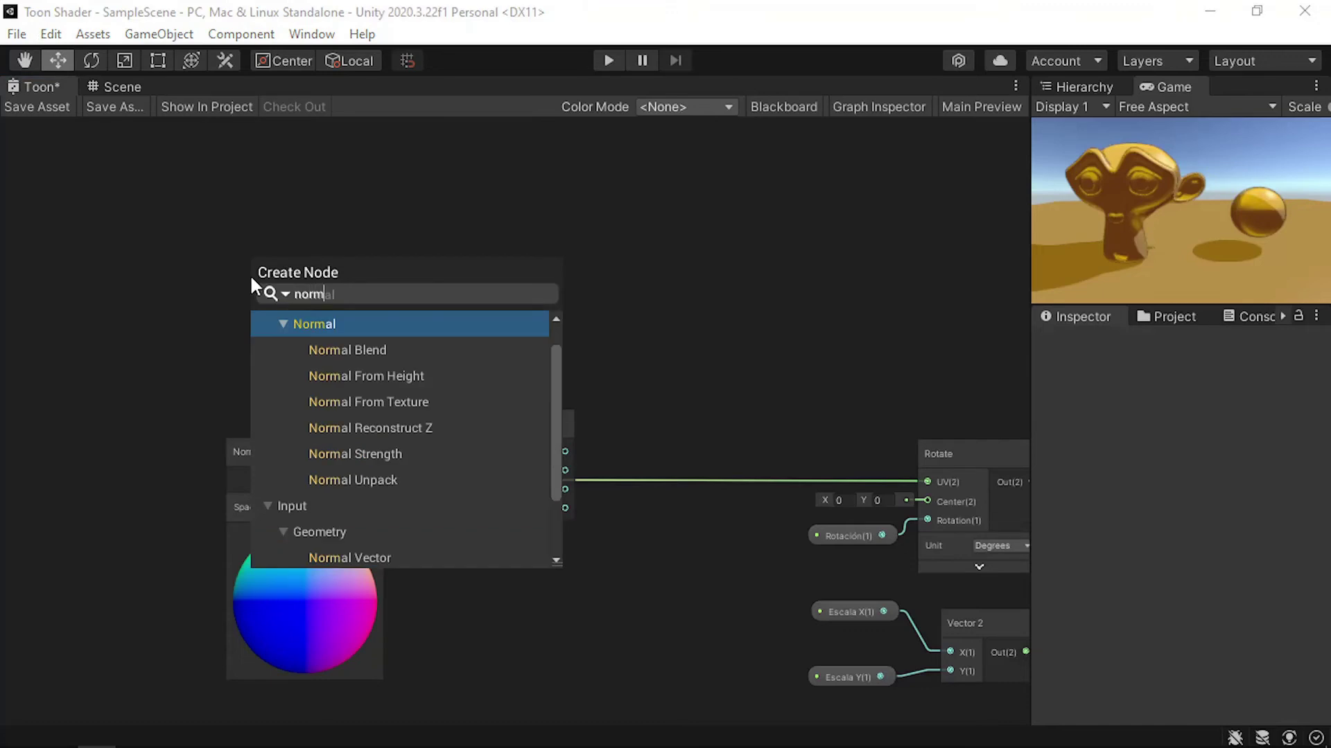
pyautogui.write('a')
pyautogui.click(418, 560)
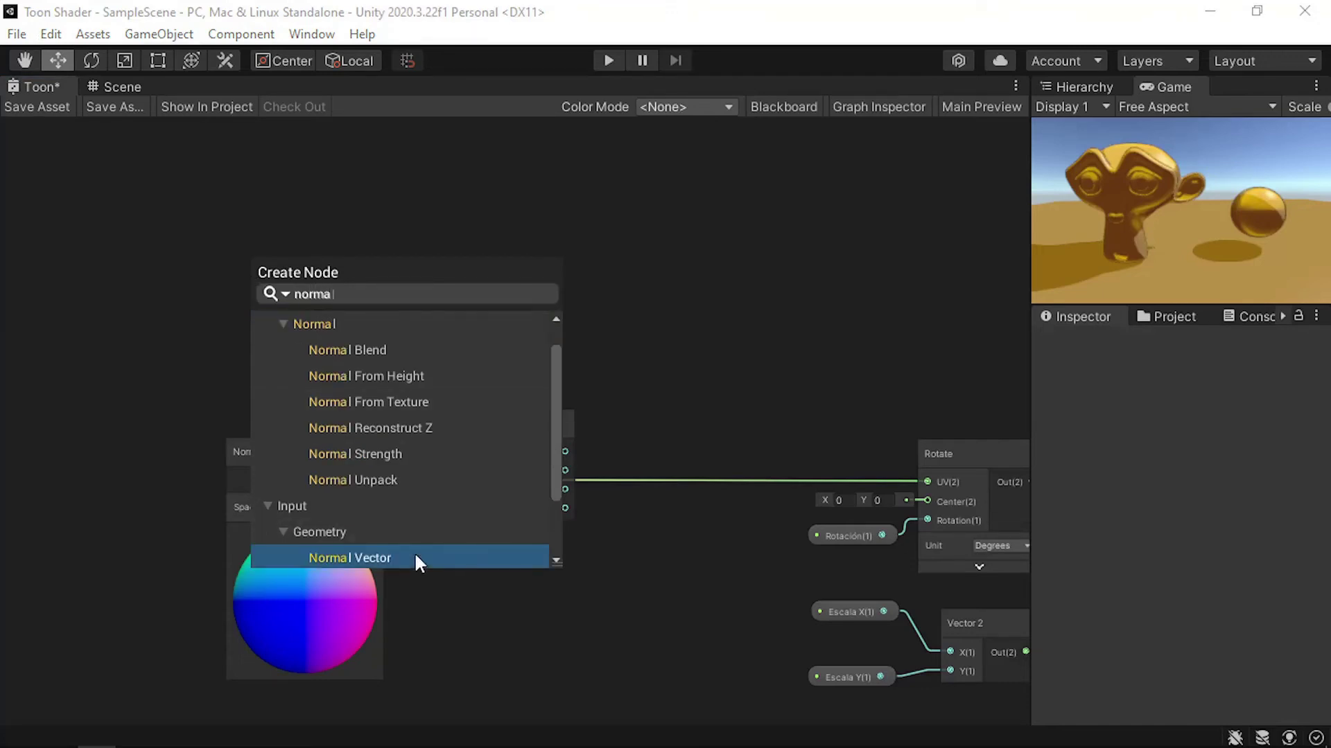
pyautogui.click(414, 551)
pyautogui.moveTo(315, 338)
pyautogui.mouseDown()
pyautogui.moveTo(292, 331)
pyautogui.moveTo(302, 296)
pyautogui.mouseUp()
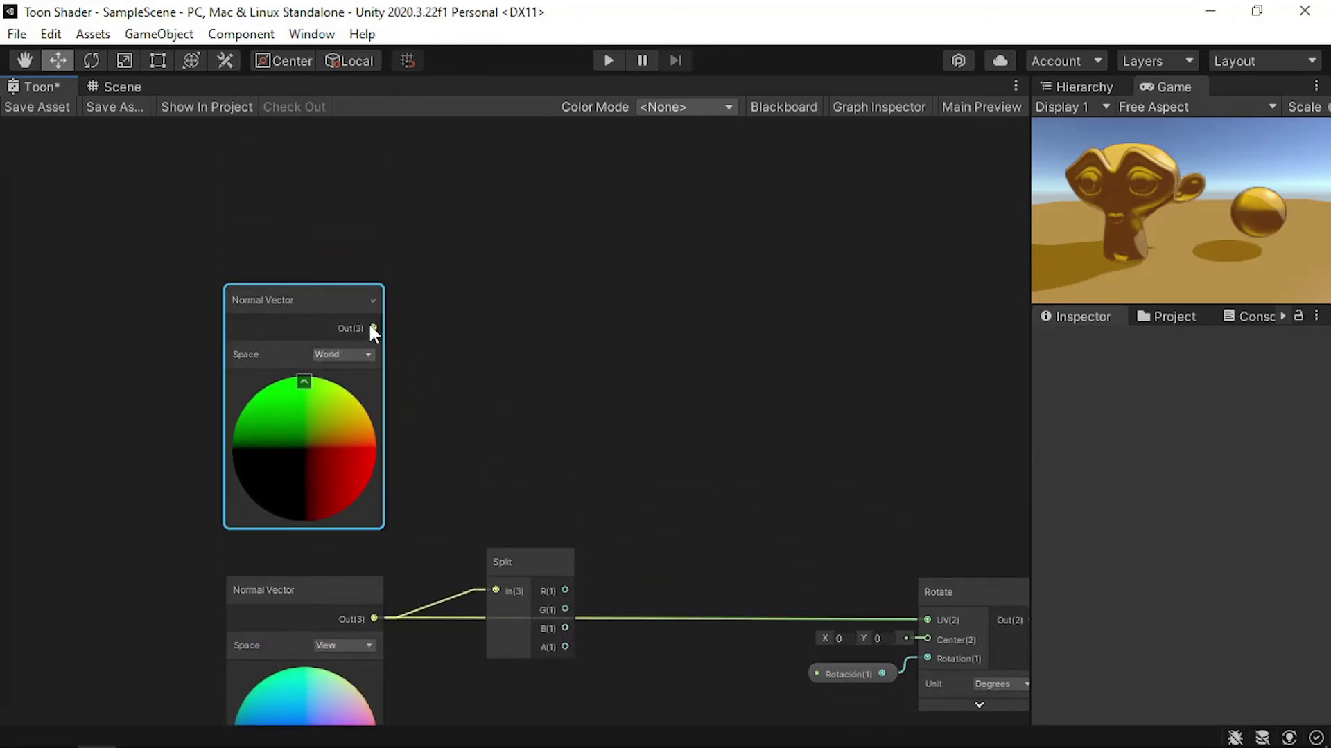
# Wire the World-space Normal Vector into a new Split node
pyautogui.moveTo(373, 328); pyautogui.dragTo(485, 392)
pyautogui.write('split')
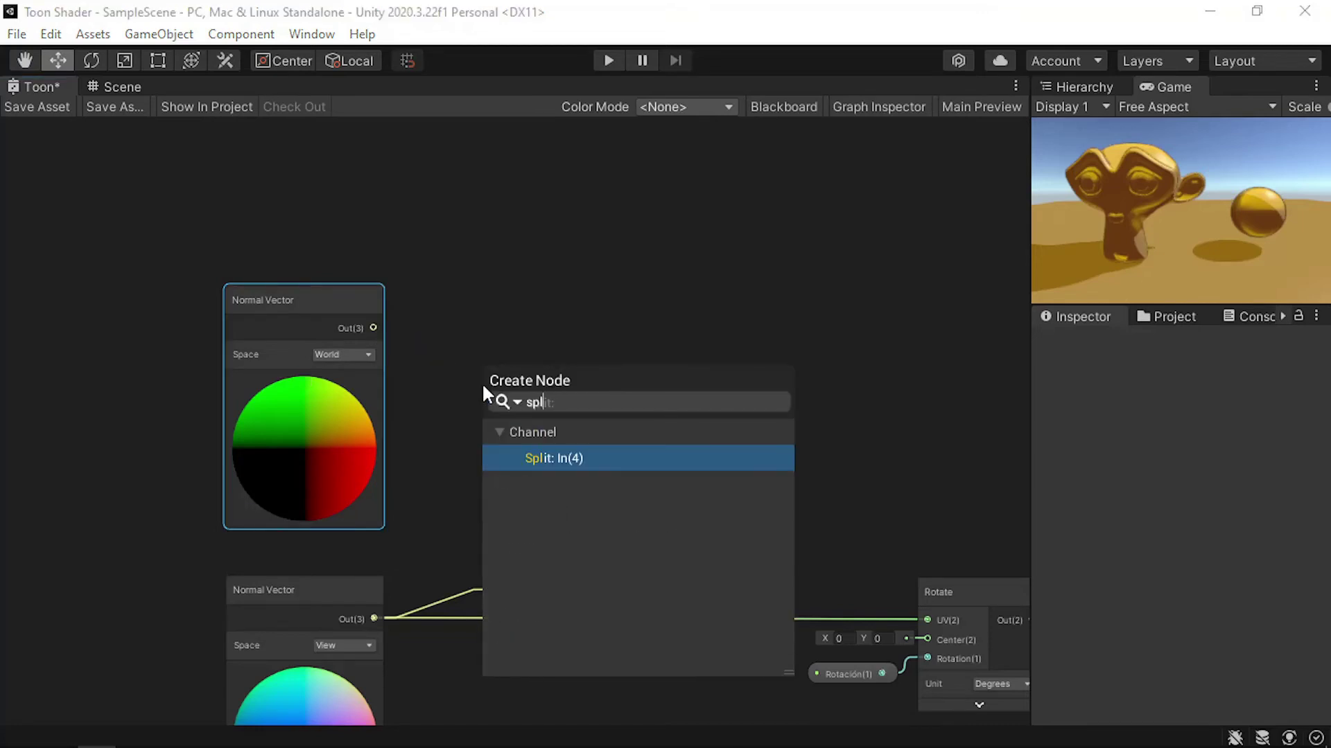
pyautogui.press('Return')
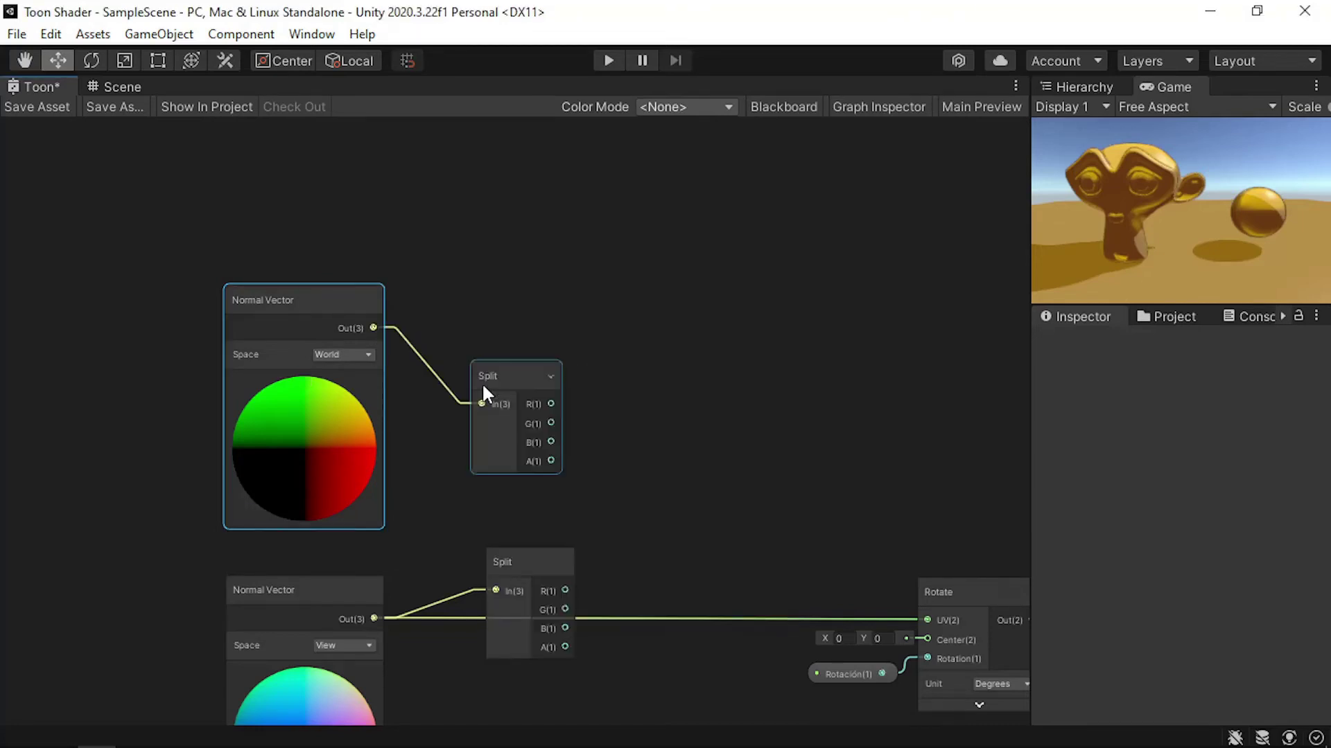
pyautogui.moveTo(516, 374); pyautogui.dragTo(534, 427)
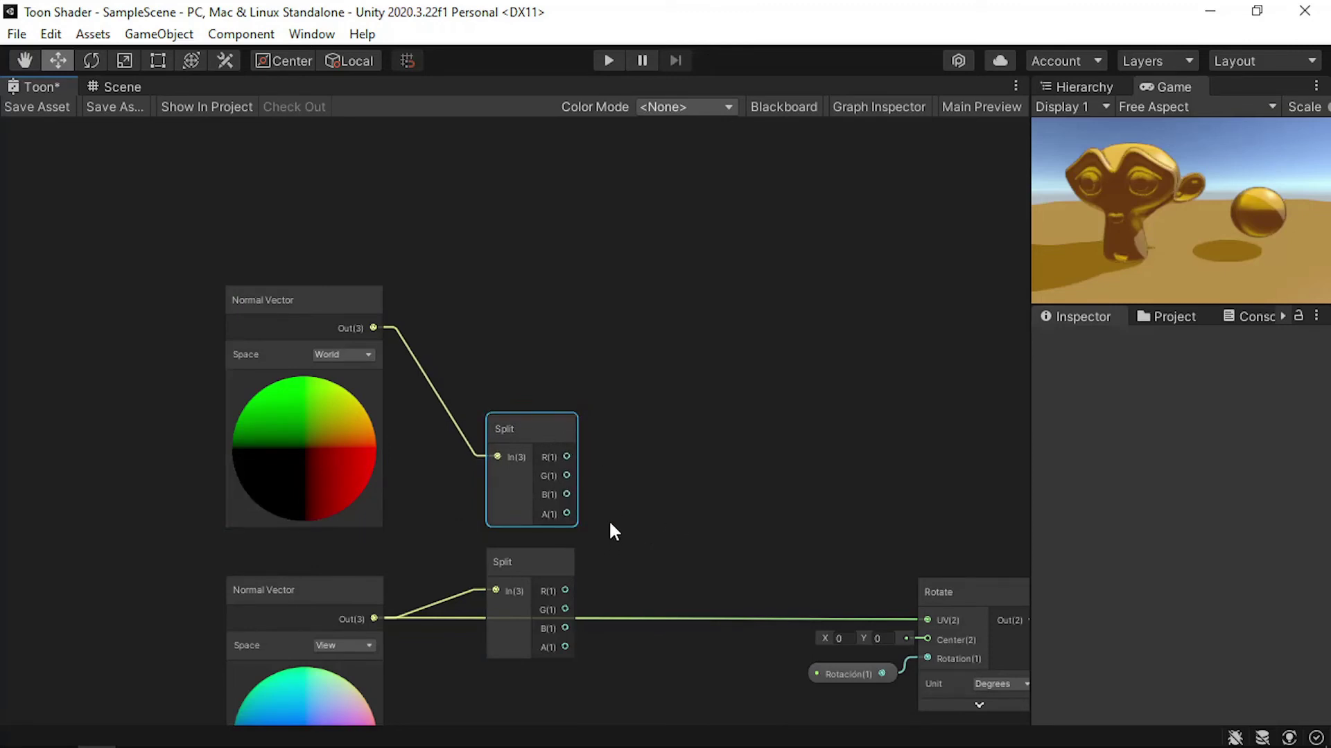
# Add a Lerp node fed by the upper Split's G, with the lower Split's G into B
pyautogui.press('space')
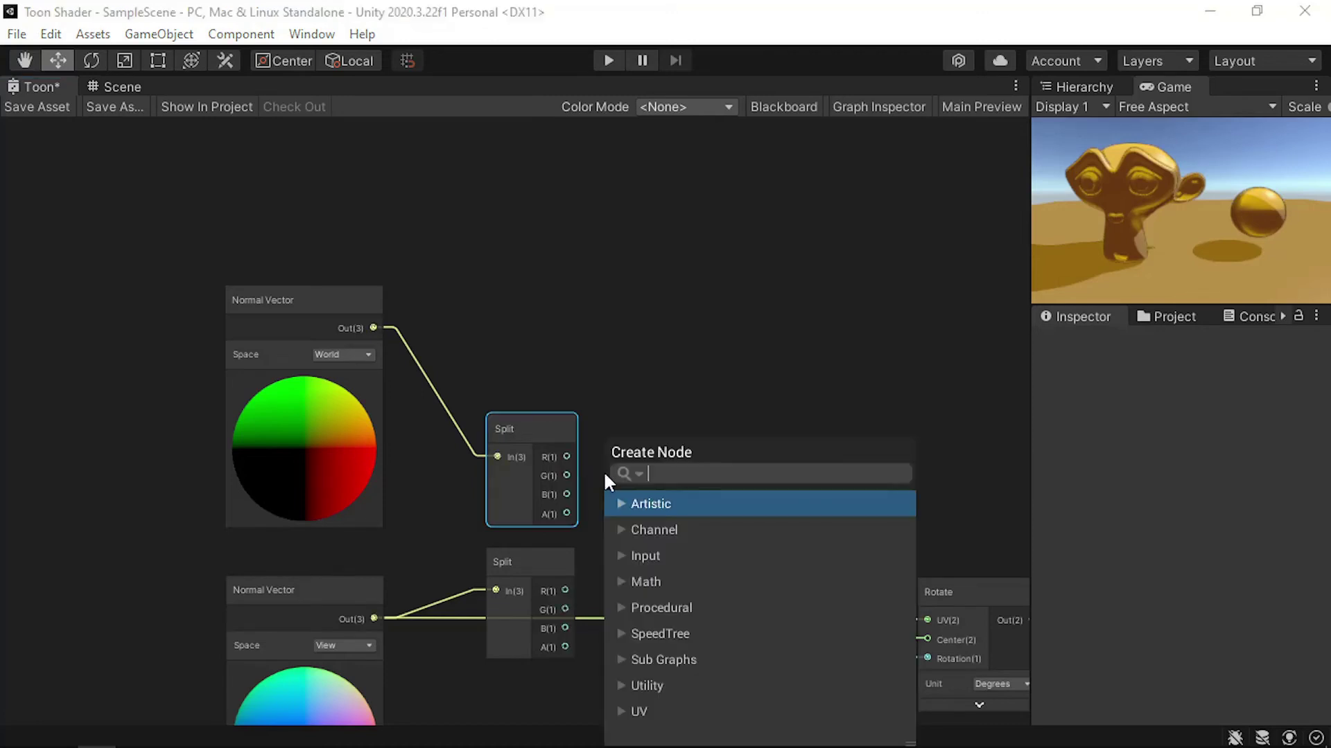
pyautogui.write('lerp')
pyautogui.press('Return')
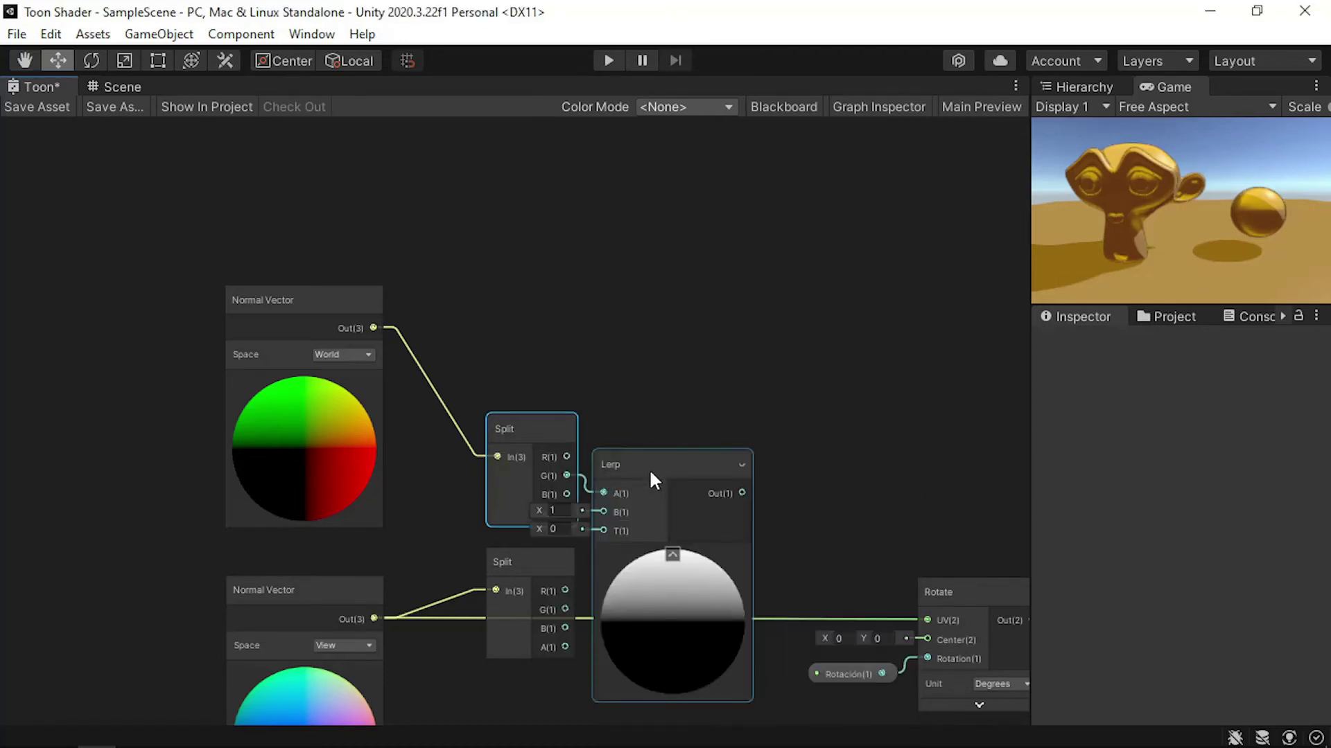
pyautogui.click(674, 558)
pyautogui.moveTo(565, 609); pyautogui.dragTo(604, 511)
pyautogui.moveTo(640, 464); pyautogui.dragTo(664, 437)
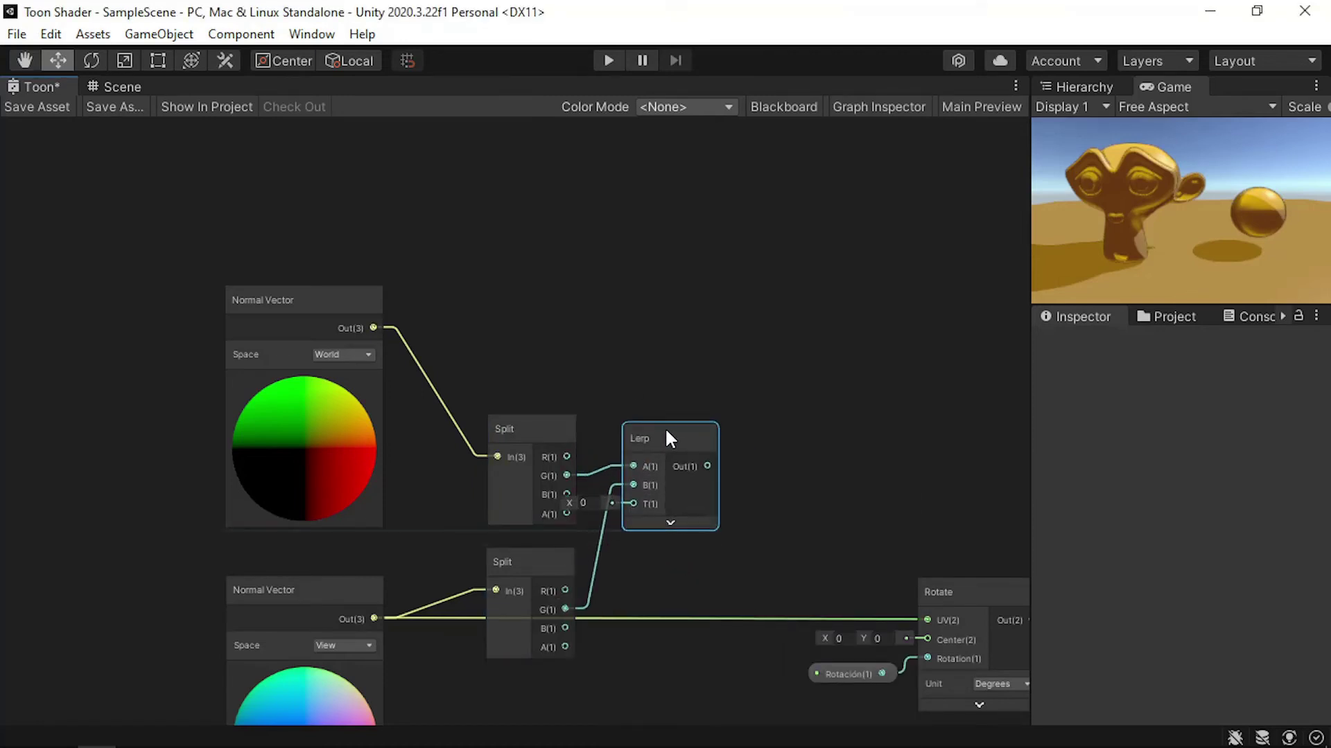
pyautogui.moveTo(532, 563); pyautogui.dragTo(535, 586)
# Add a Float node driving the Lerp's T and tidy the Split and Float nodes
pyautogui.moveTo(641, 499); pyautogui.dragTo(556, 542)
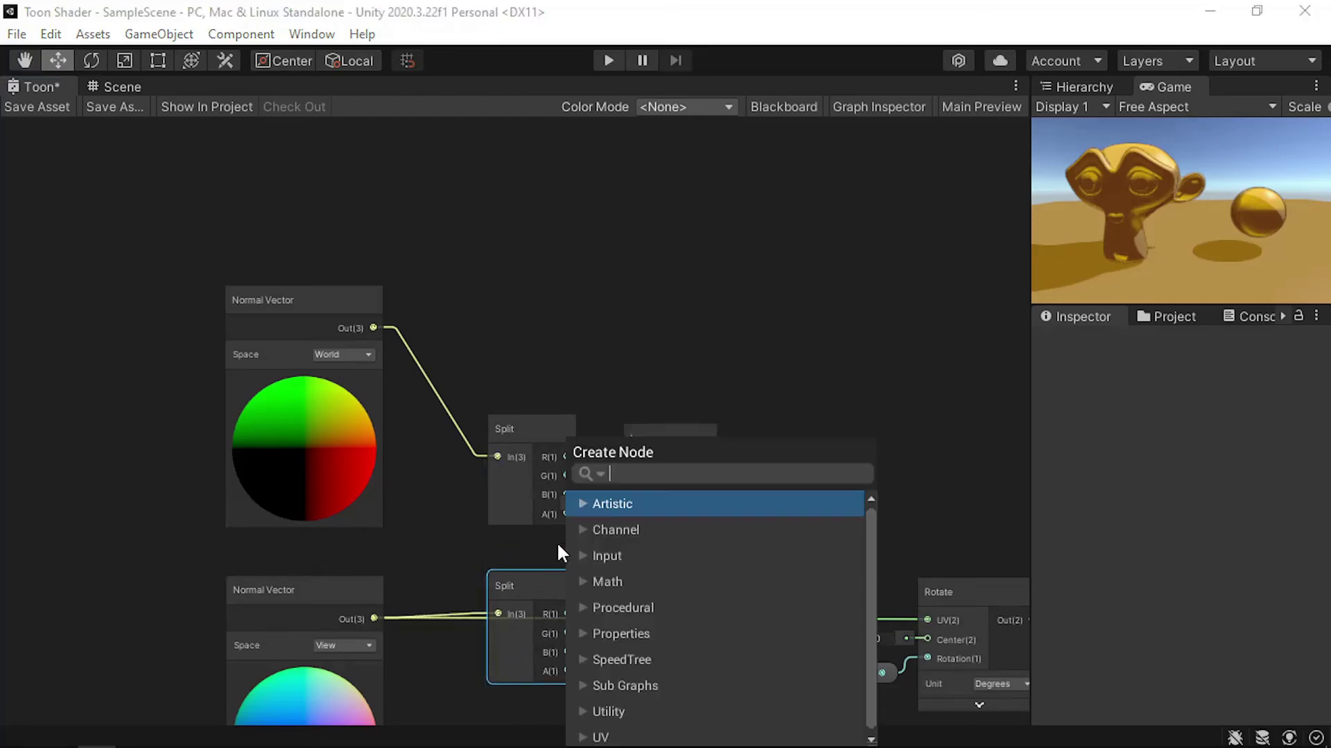
pyautogui.write('float')
pyautogui.press('Return')
pyautogui.moveTo(539, 433); pyautogui.dragTo(535, 382)
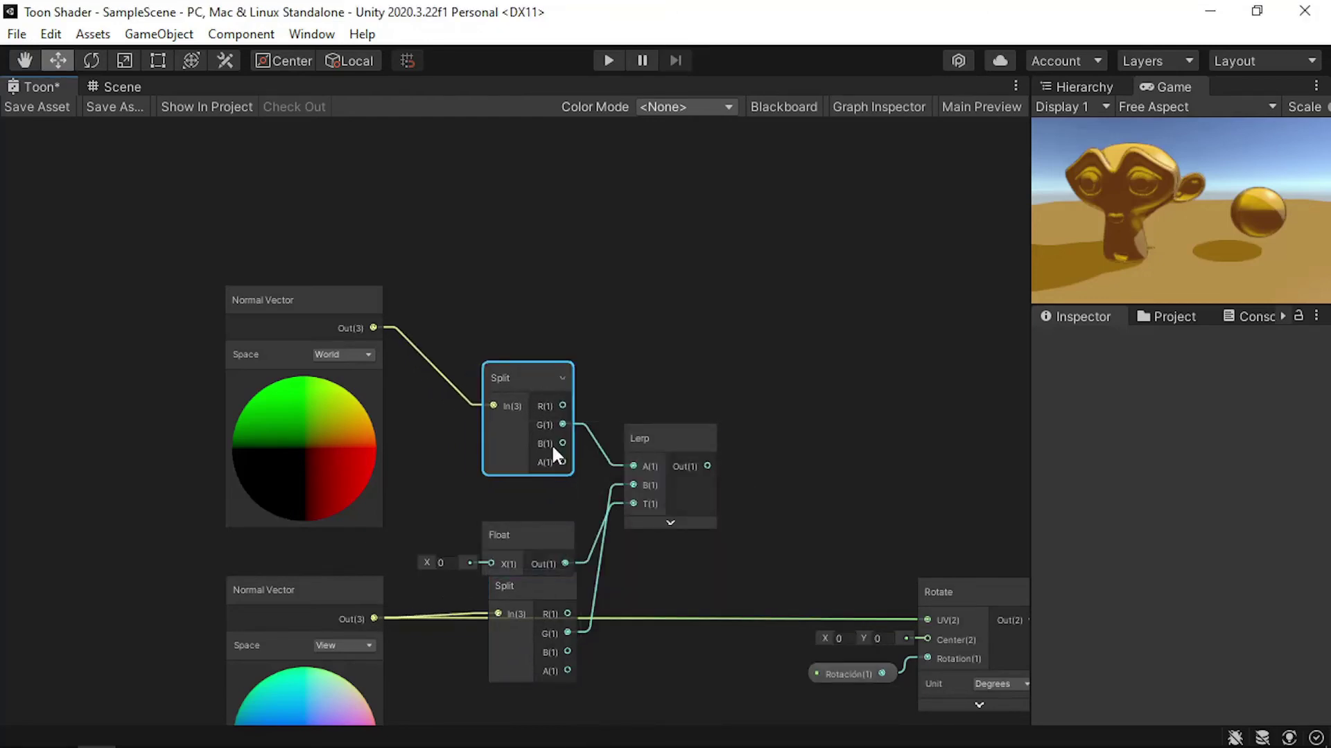
pyautogui.moveTo(530, 535); pyautogui.dragTo(527, 511)
pyautogui.click(444, 537)
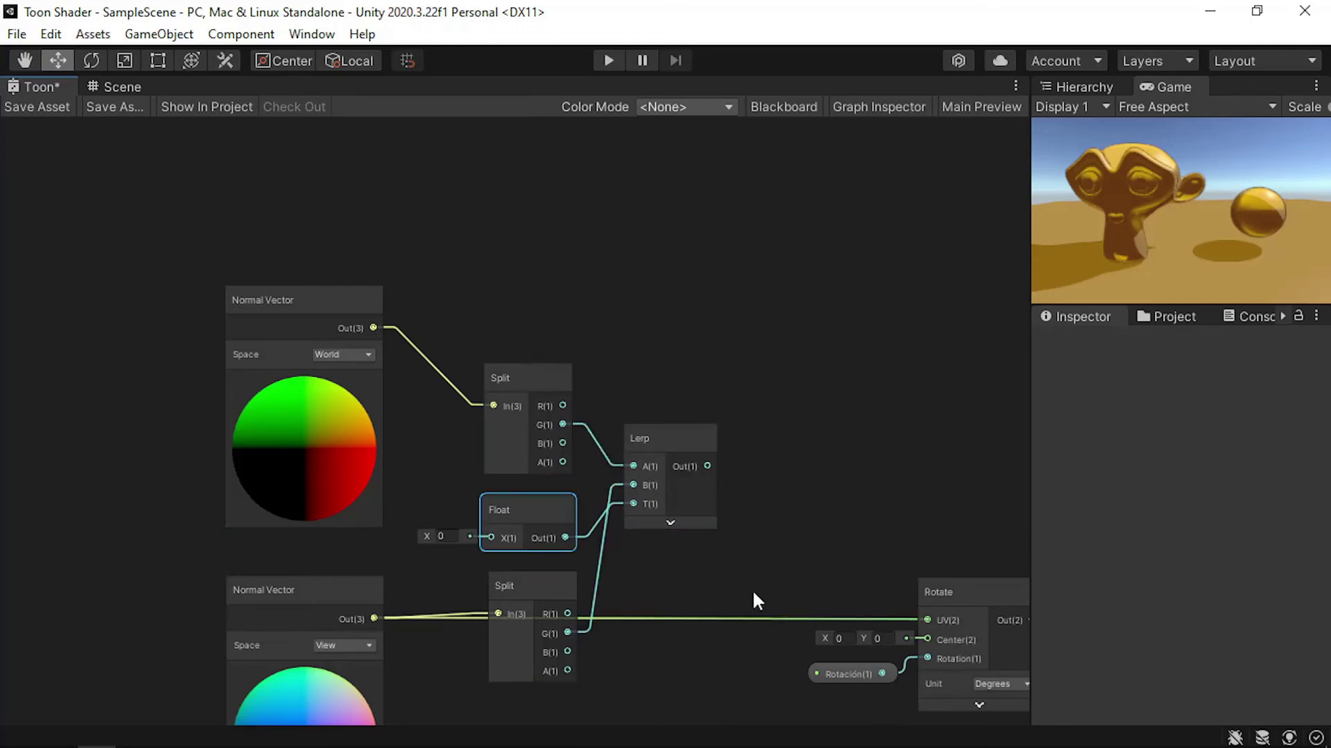
pyautogui.moveTo(751, 589); pyautogui.dragTo(593, 542, button='middle')
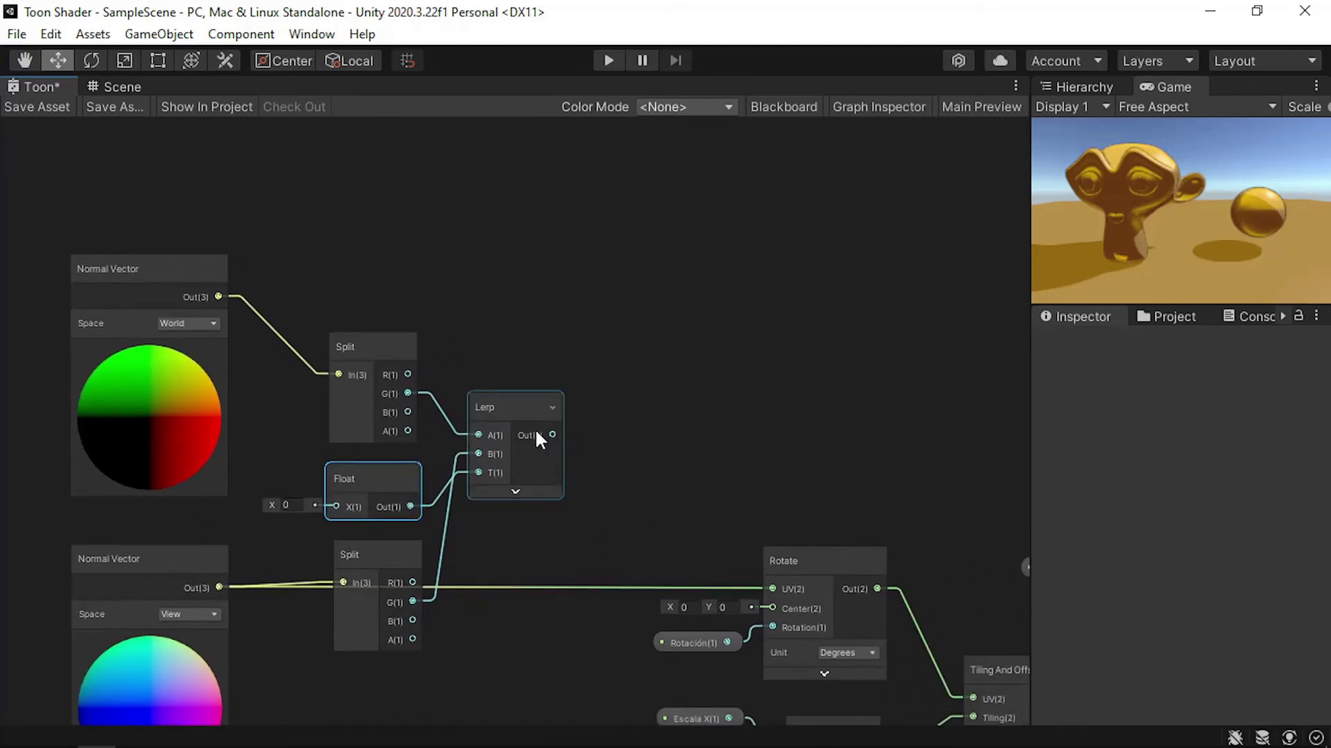
pyautogui.click(581, 510)
pyautogui.moveTo(552, 434); pyautogui.dragTo(623, 505)
# Combine view-normal R, B, A with the Lerp as G, feed Rotate's UV, and save
pyautogui.write('c')
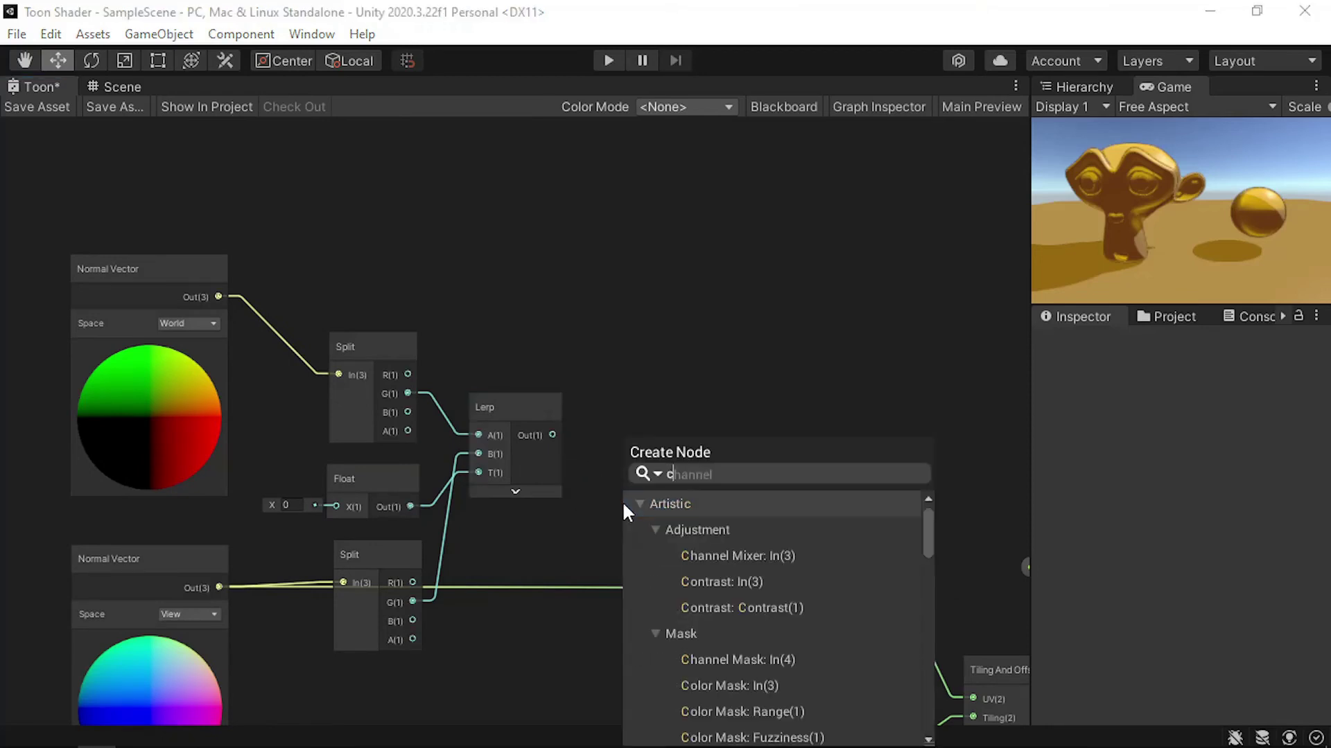
pyautogui.write('ombine')
pyautogui.press('Down')
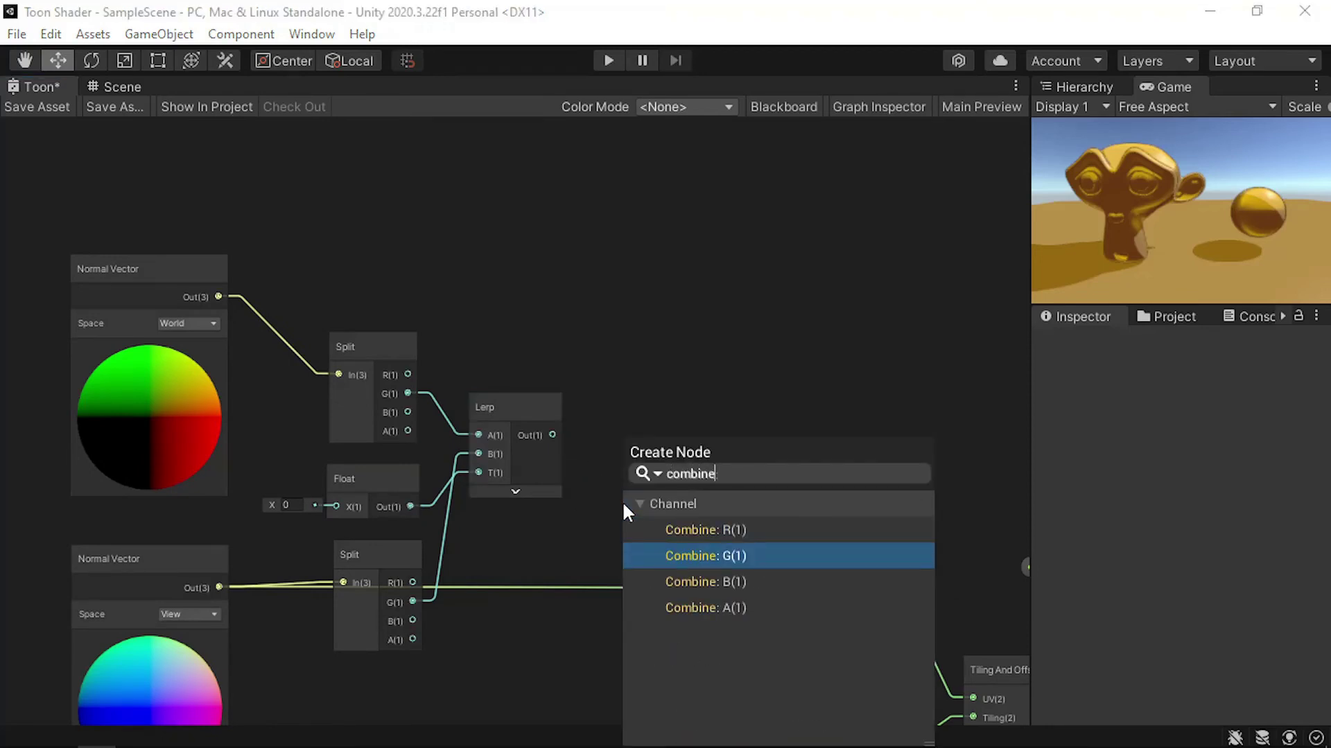
pyautogui.press('Return')
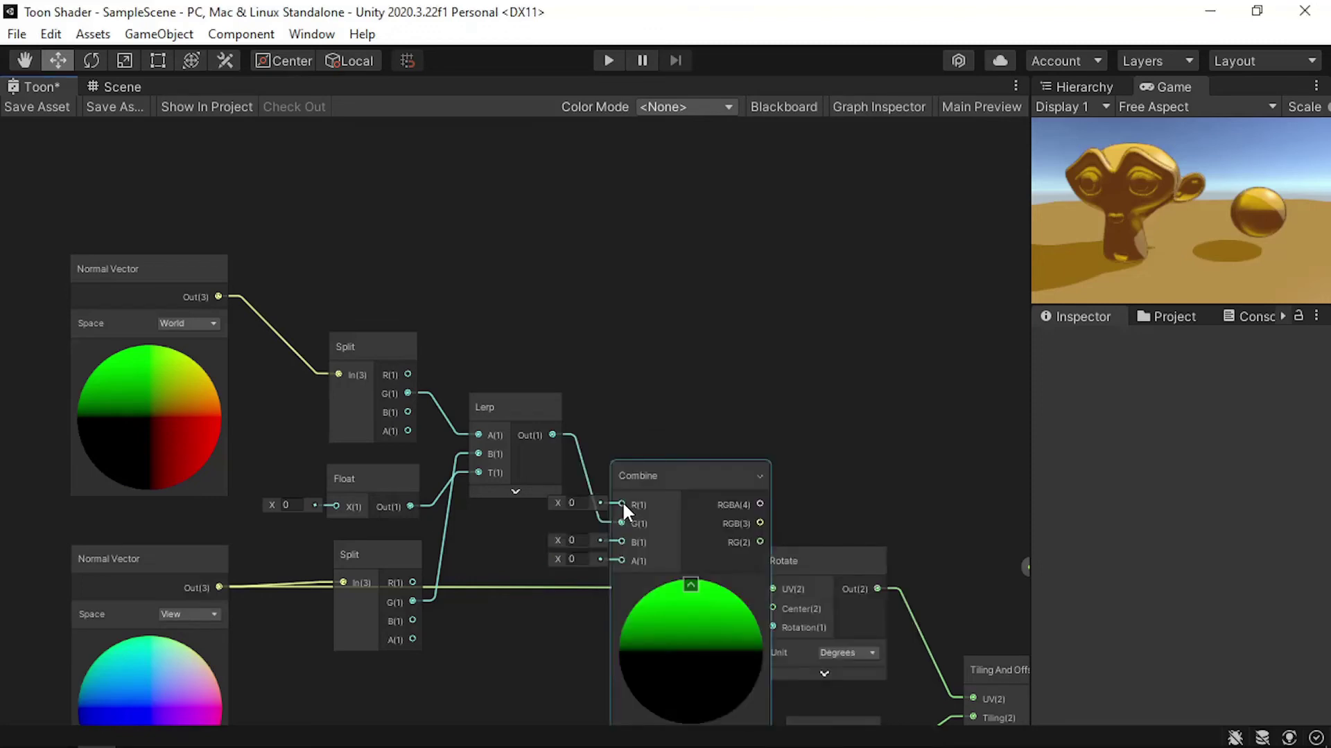
pyautogui.click(690, 588)
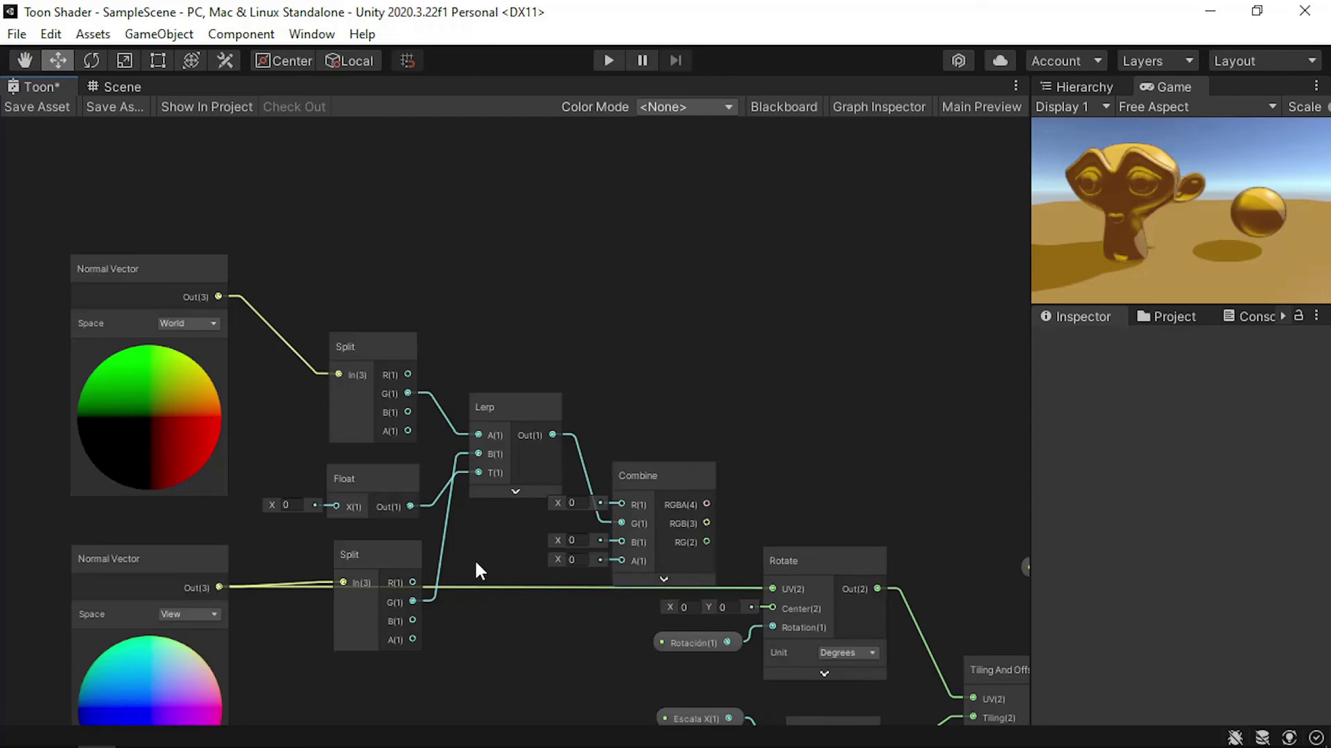
pyautogui.moveTo(412, 582); pyautogui.dragTo(621, 504)
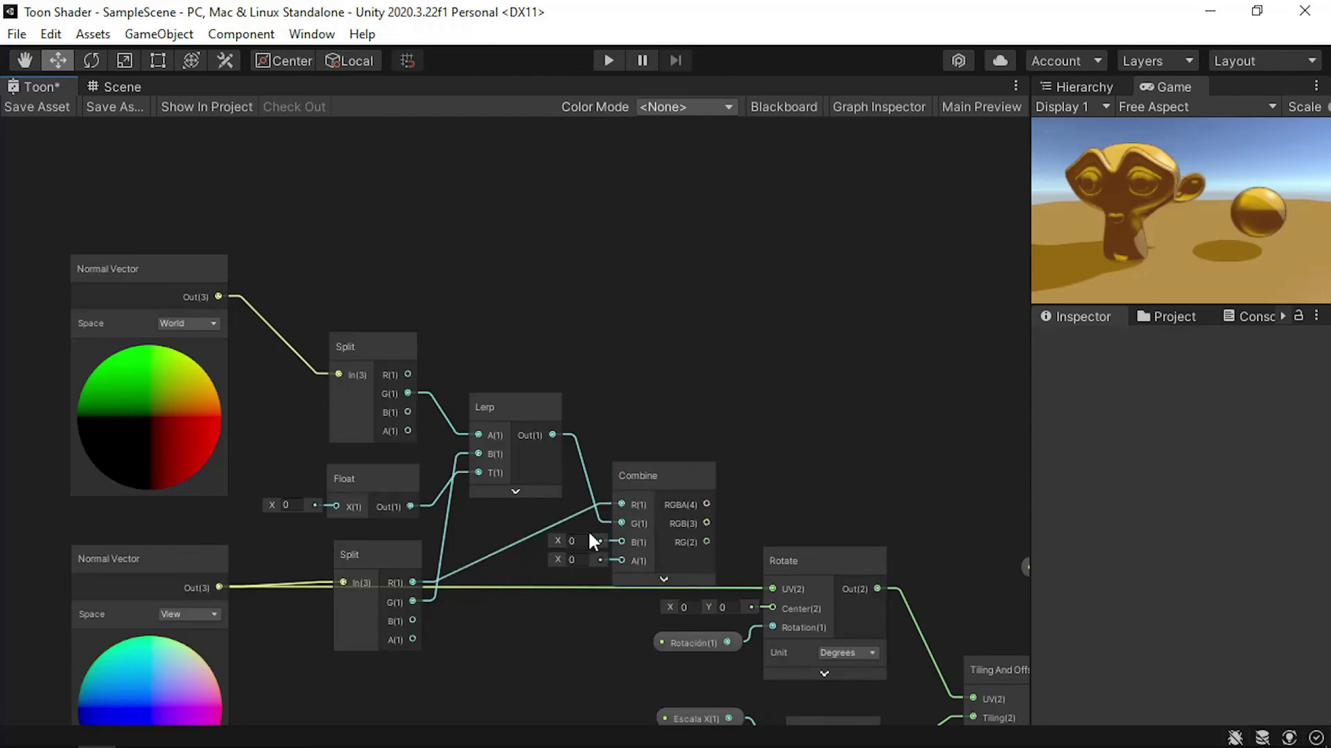
pyautogui.moveTo(412, 621); pyautogui.dragTo(622, 542)
pyautogui.moveTo(412, 639); pyautogui.dragTo(632, 547)
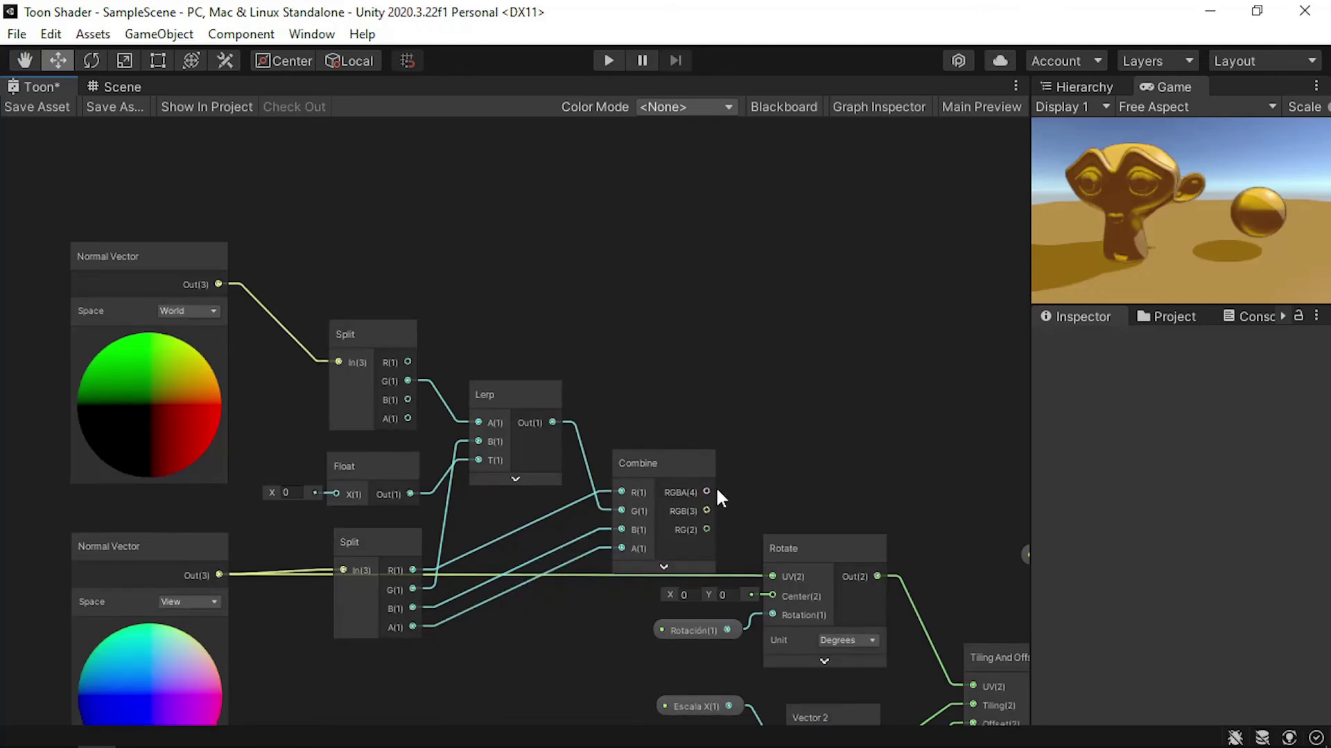
pyautogui.moveTo(706, 492); pyautogui.dragTo(768, 569)
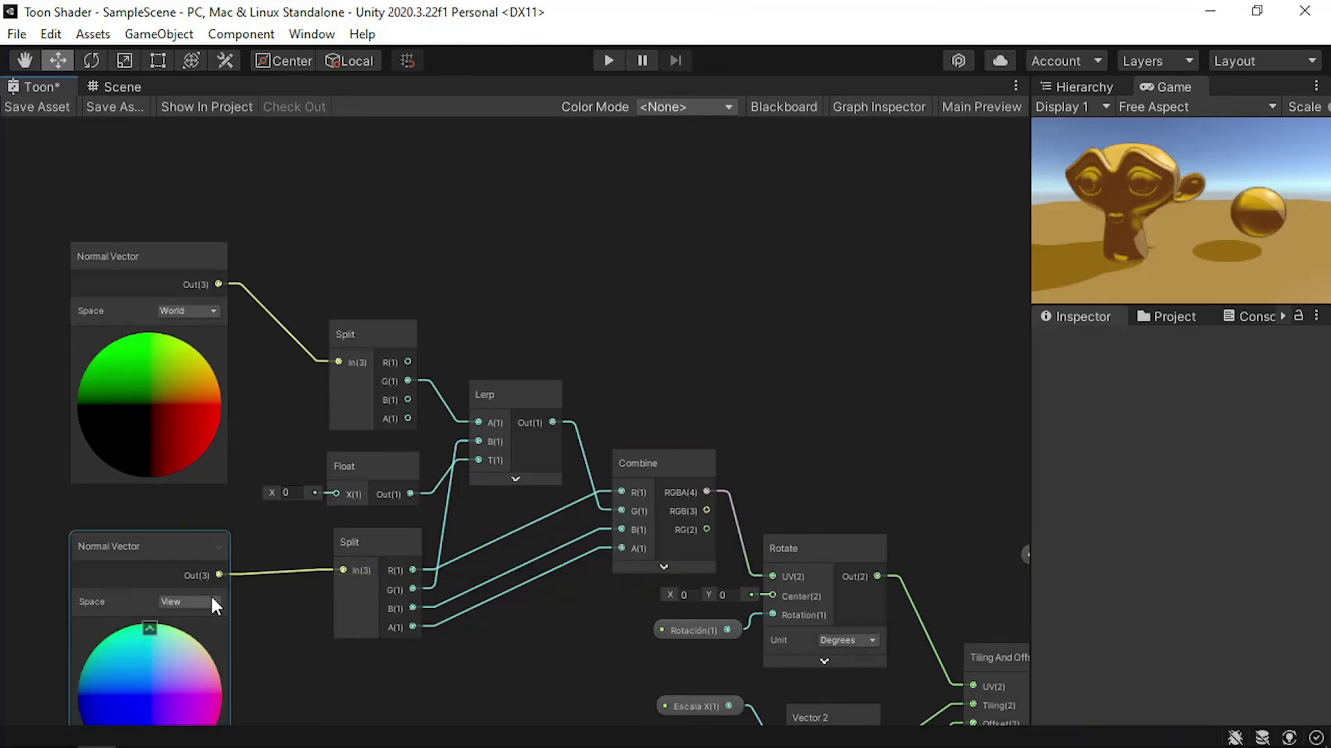
pyautogui.click(23, 109)
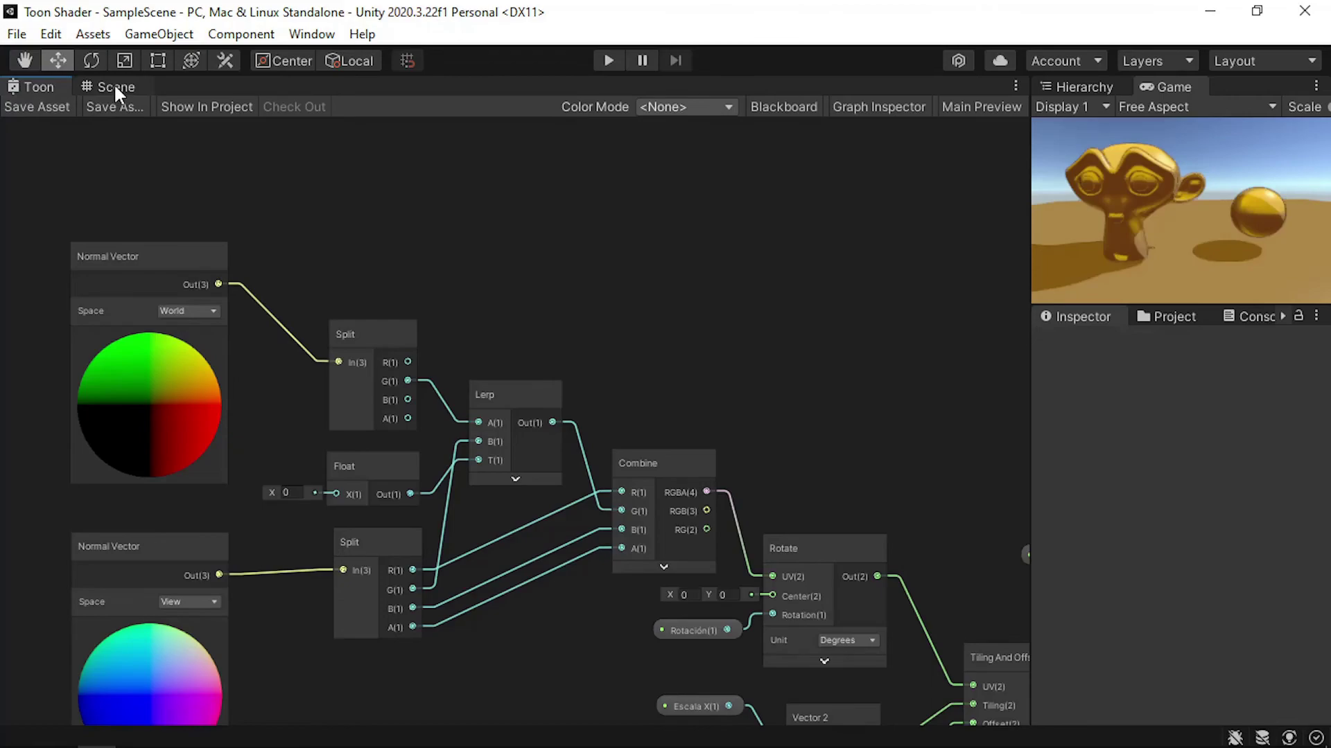
# Set the Lerp blend Float to 0.2, save the shader, and compare the monkey and sphere in the Scene view
pyautogui.click(115, 87)
pyautogui.moveTo(467, 315)
pyautogui.keyDown('alt'); pyautogui.mouseDown()
pyautogui.moveTo(406, 332)
pyautogui.moveTo(267, 231)
pyautogui.moveTo(268, 446)
pyautogui.moveTo(252, 222)
pyautogui.moveTo(276, 374)
pyautogui.mouseUp(); pyautogui.keyUp('alt')
pyautogui.click(35, 84)
pyautogui.click(292, 492)
pyautogui.hotkey('ctrl', 'z')
pyautogui.click(125, 86)
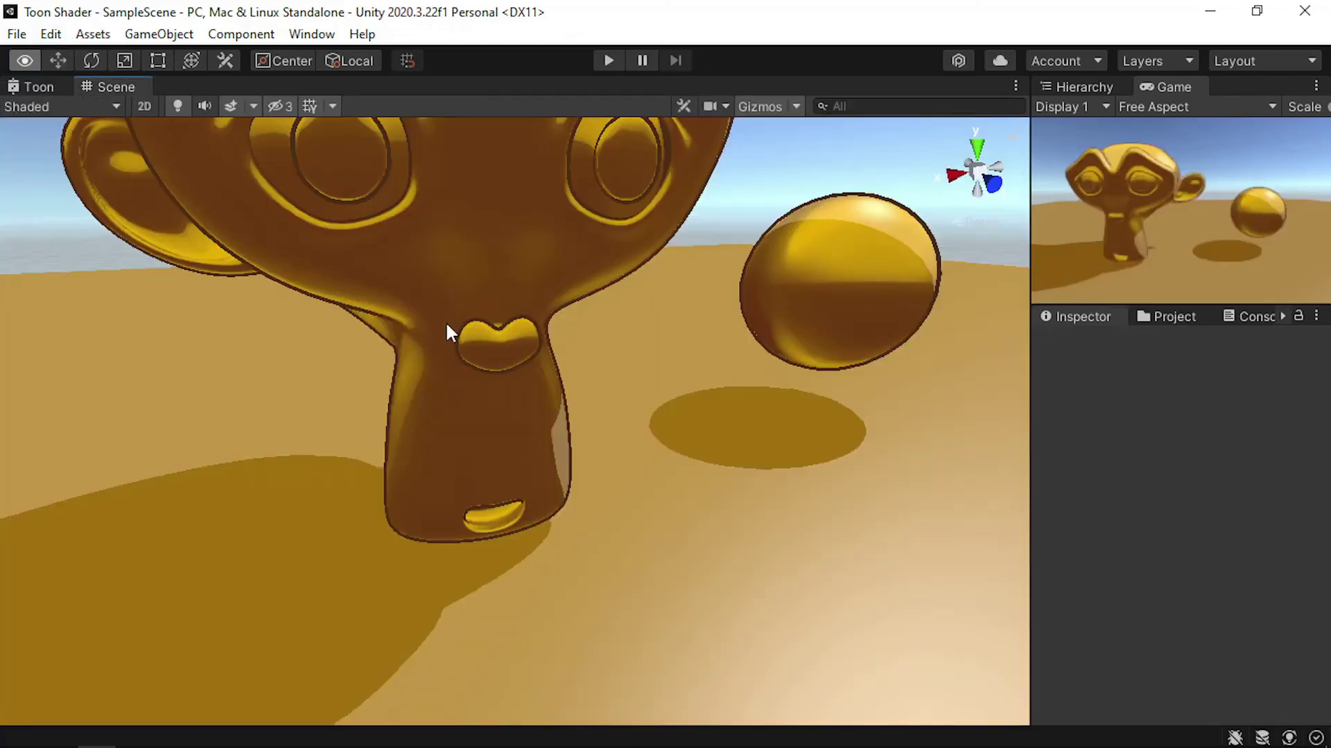
pyautogui.keyDown('alt'); pyautogui.moveTo(445, 322); pyautogui.dragTo(434, 240); pyautogui.keyUp('alt')
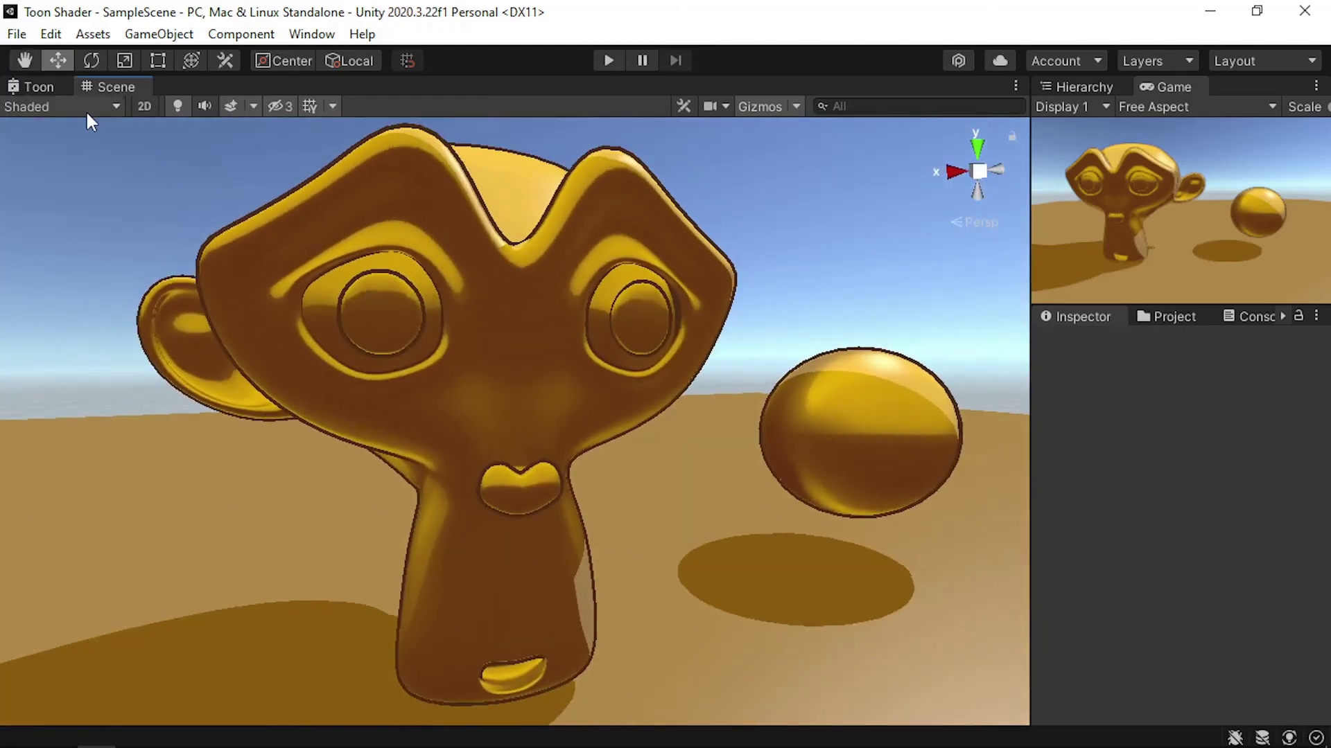
# Convert the blend Float node into a property named 'Movimiento Vertical' and save the graph
pyautogui.click(39, 86)
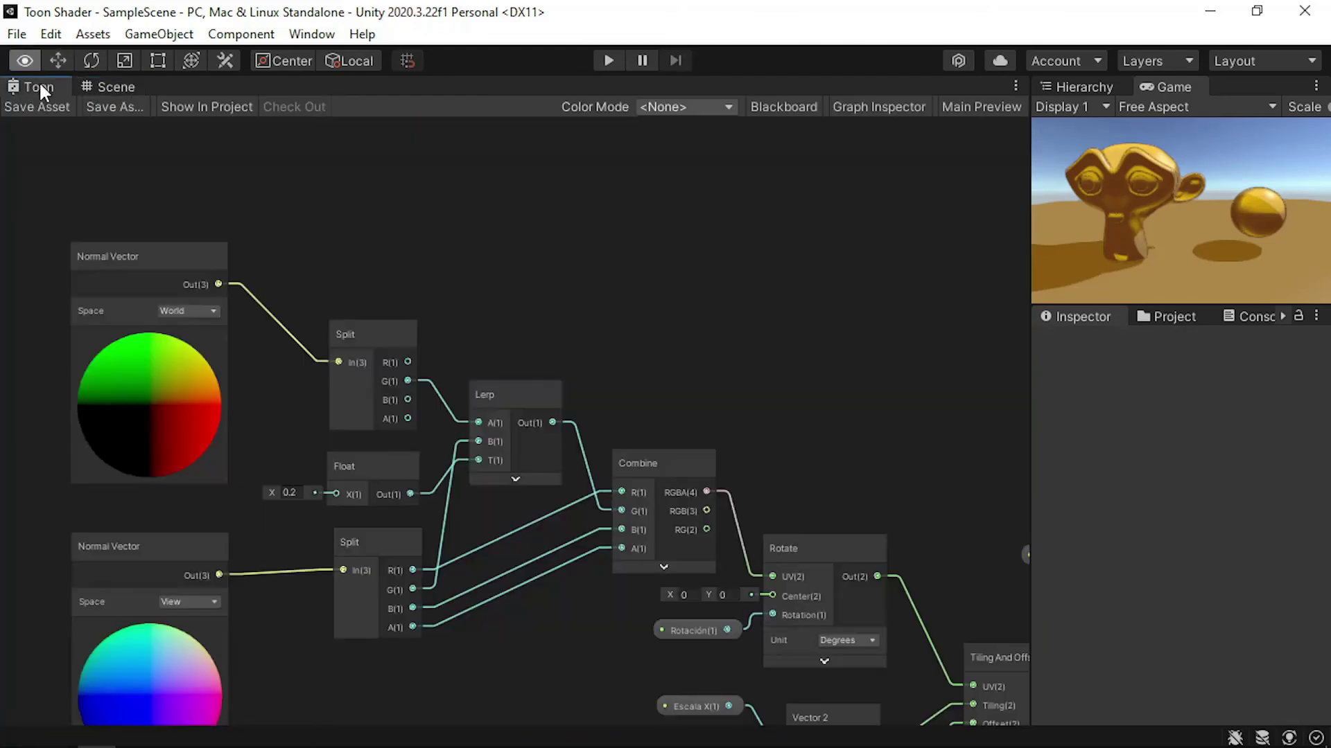
pyautogui.rightClick(360, 467)
pyautogui.moveTo(586, 372)
pyautogui.click(686, 417)
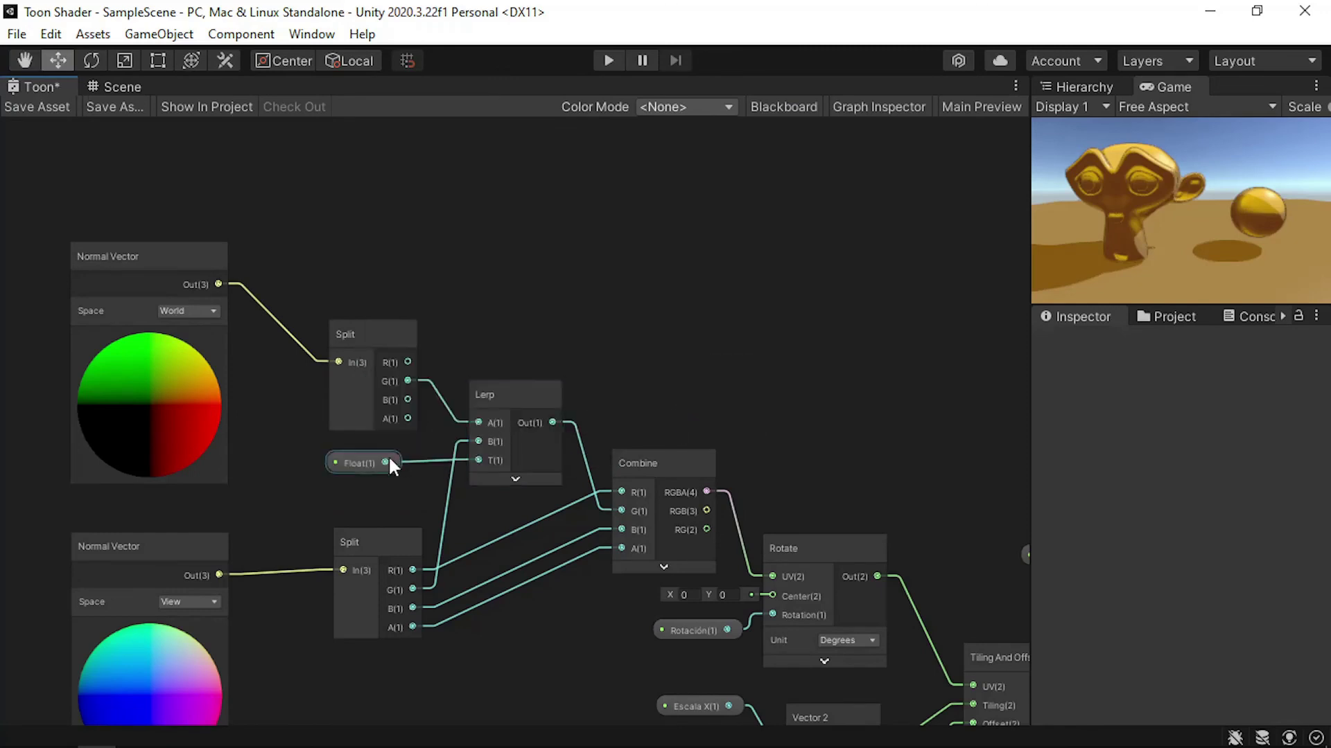
pyautogui.click(784, 106)
pyautogui.scroll(-4, 128, 555)
pyautogui.click(38, 664)
pyautogui.doubleClick(38, 664)
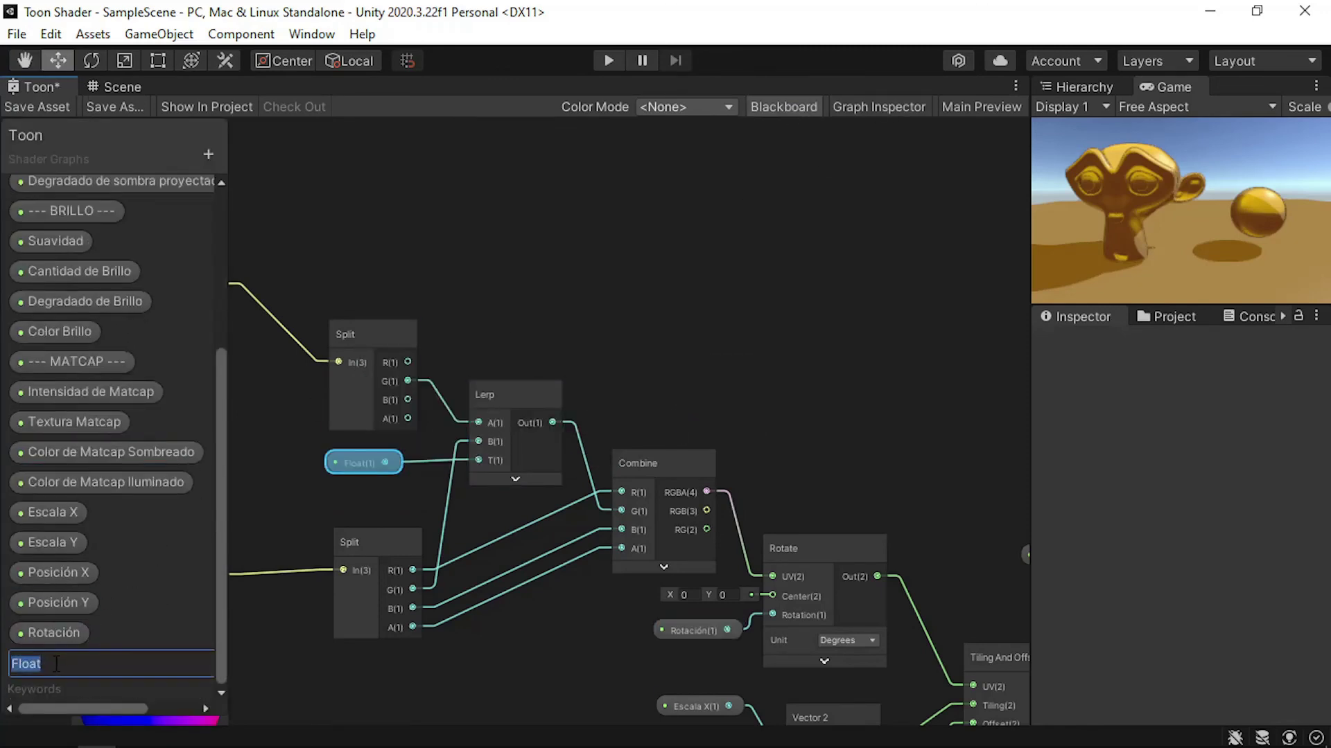
pyautogui.write('al')
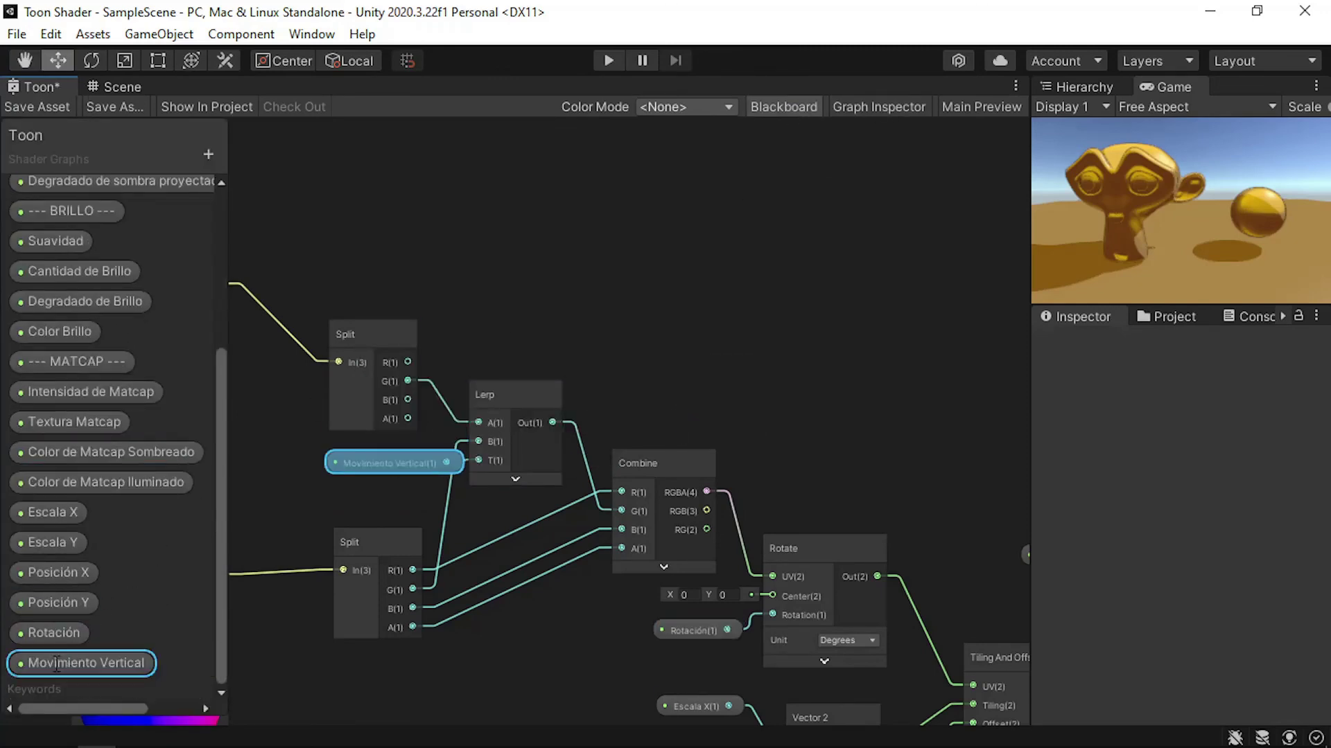
pyautogui.press('Return')
pyautogui.hotkey('ctrl', 's')
# Set the Movimiento Vertical property's mode to Slider and save the shader asset
pyautogui.click(865, 111)
pyautogui.click(960, 294)
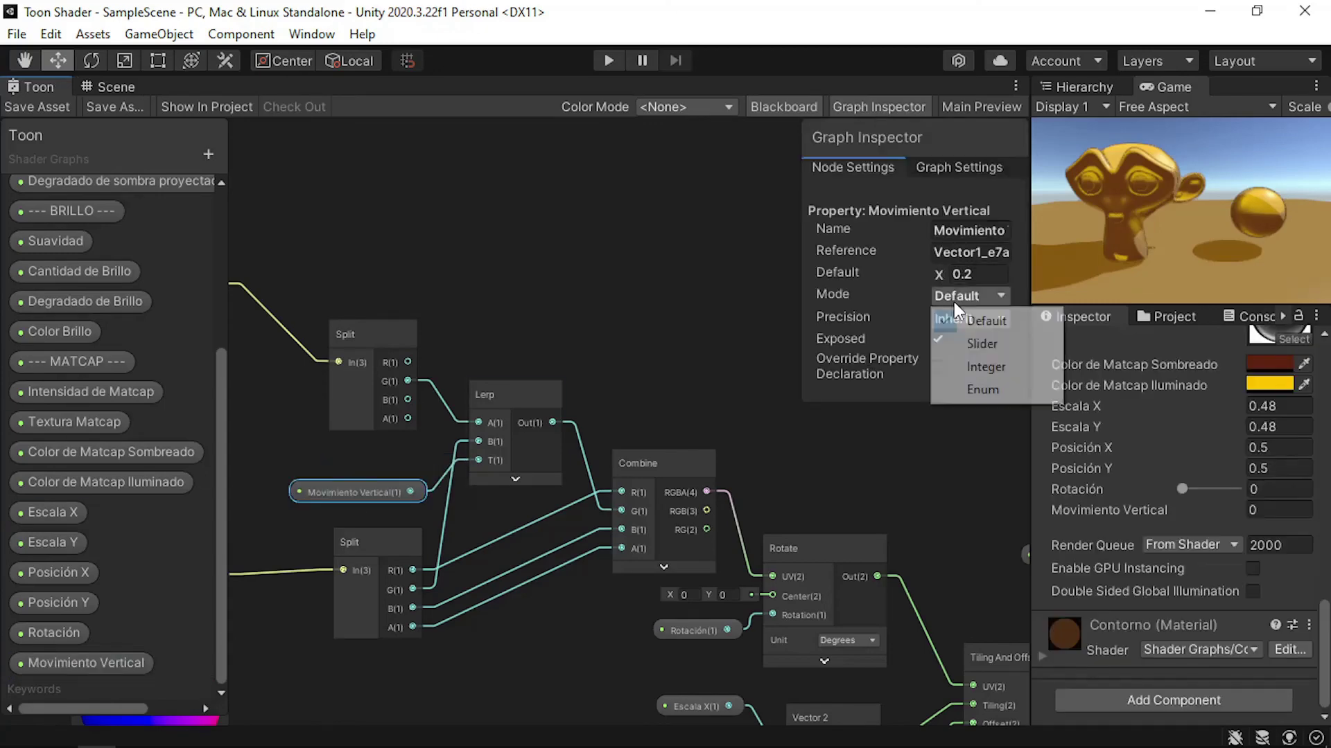
pyautogui.click(965, 325)
pyautogui.click(61, 97)
# Raise Movimiento Vertical from 0 to 1 and view the monkey in the Scene view
pyautogui.click(110, 86)
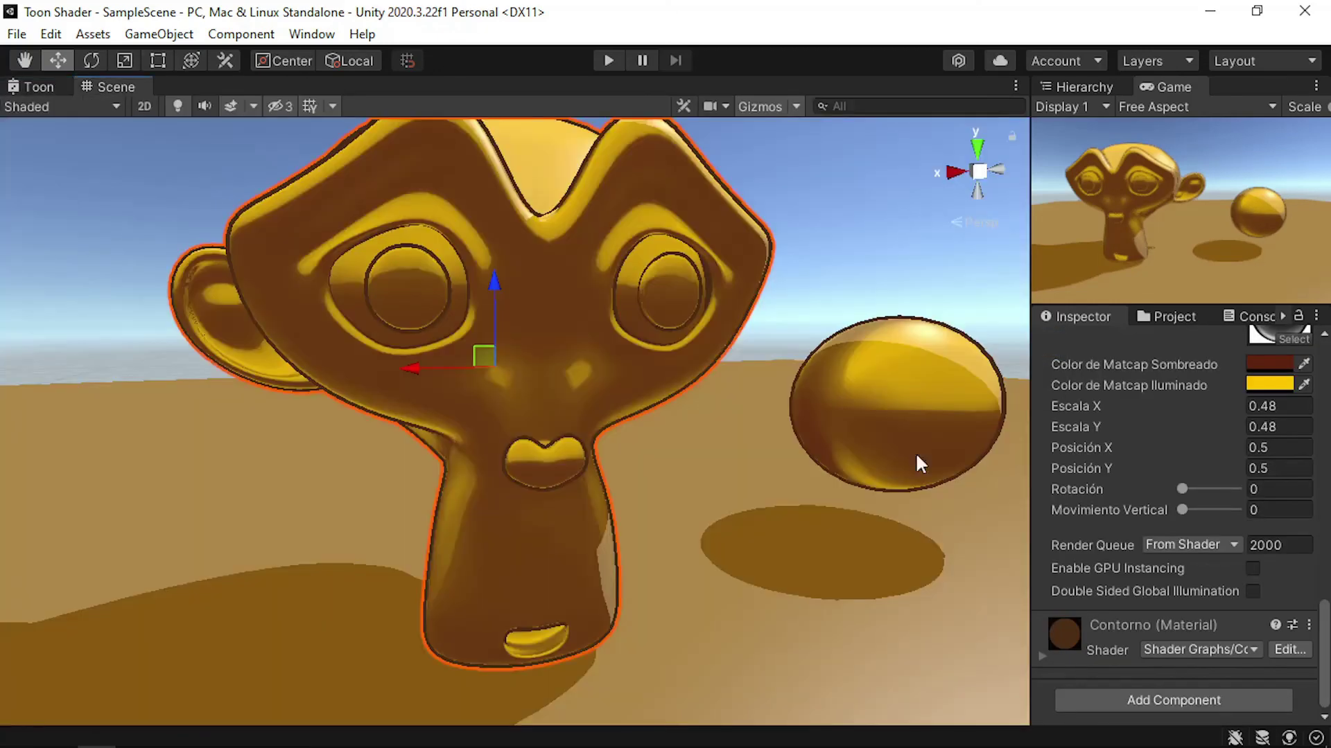
pyautogui.moveTo(914, 456)
pyautogui.keyDown('alt'); pyautogui.mouseDown()
pyautogui.moveTo(730, 312)
pyautogui.moveTo(745, 395)
pyautogui.mouseUp(); pyautogui.keyUp('alt')
pyautogui.moveTo(1181, 510); pyautogui.dragTo(1236, 510)
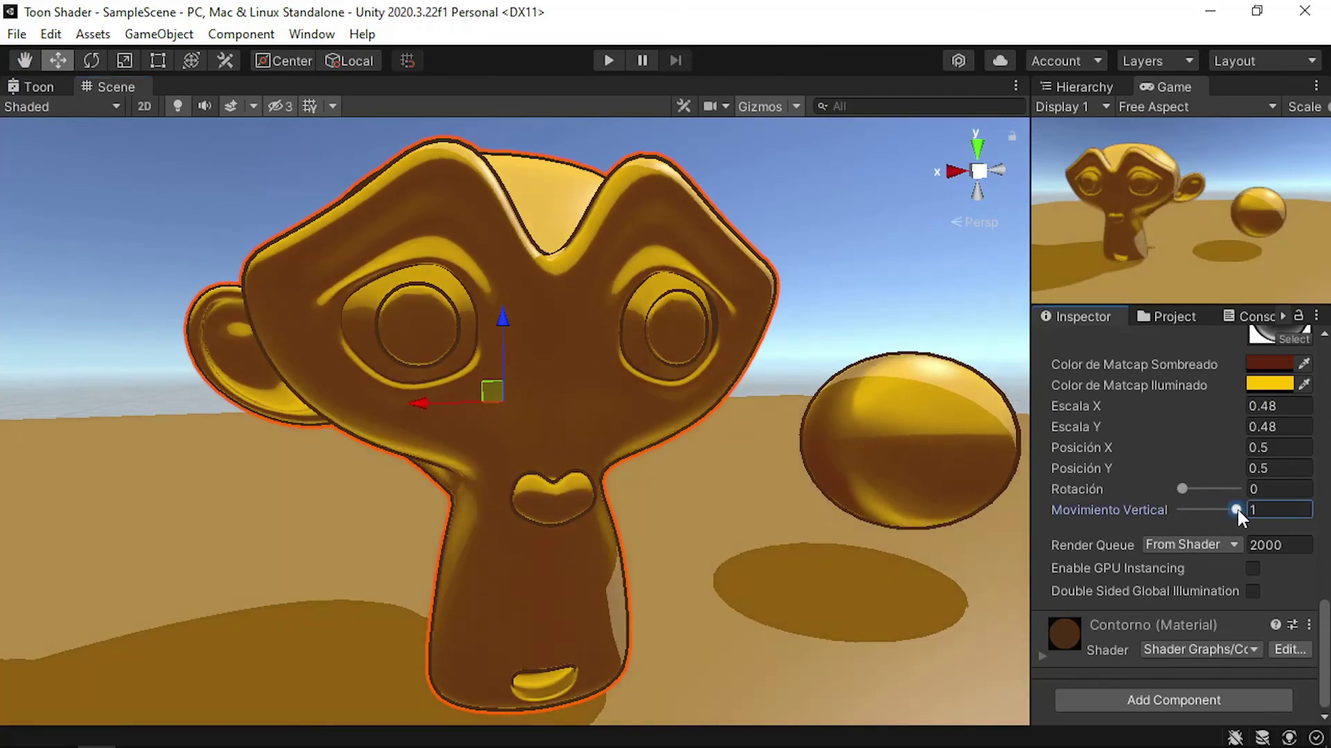
pyautogui.moveTo(792, 297)
pyautogui.keyDown('alt'); pyautogui.mouseDown()
pyautogui.moveTo(793, 493)
pyautogui.moveTo(790, 388)
pyautogui.mouseUp(); pyautogui.keyUp('alt')
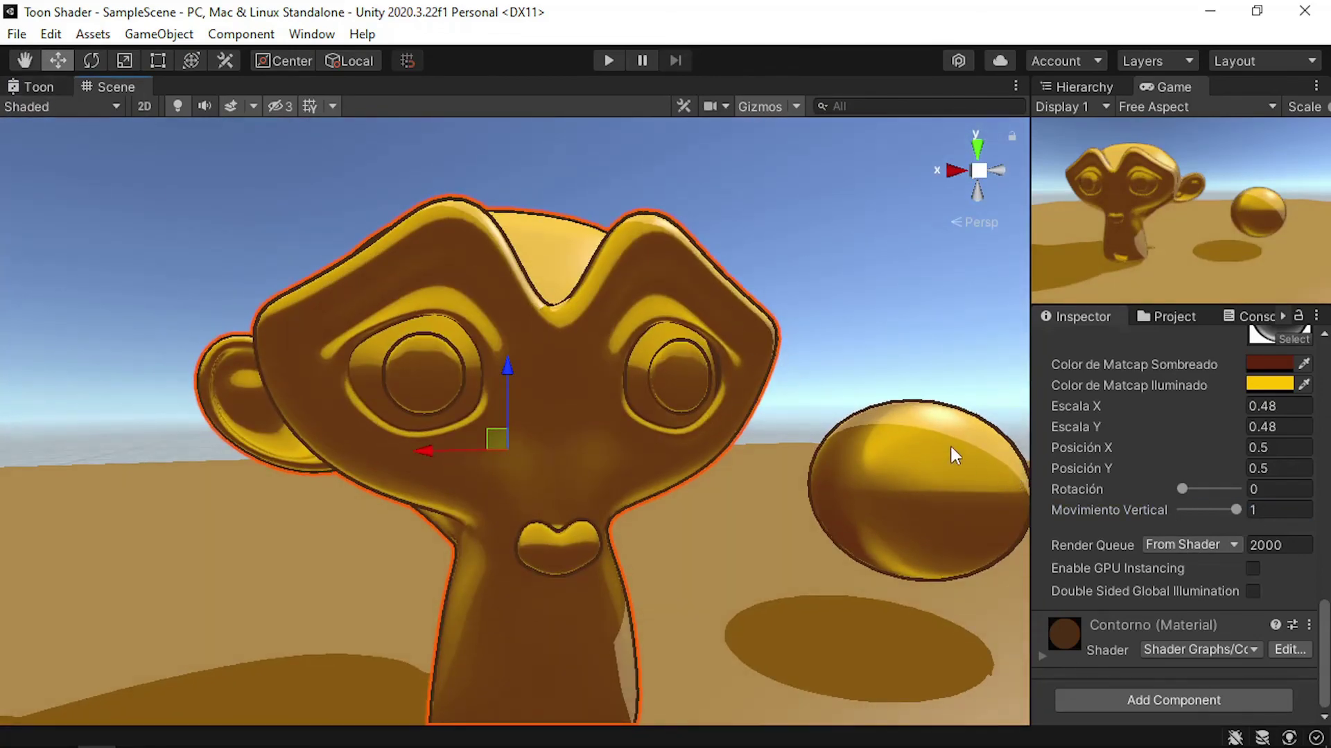
# Select the sphere, set Intensidad de Matcap to 0.81 and Degradado de sombra to 0.7
pyautogui.click(969, 450)
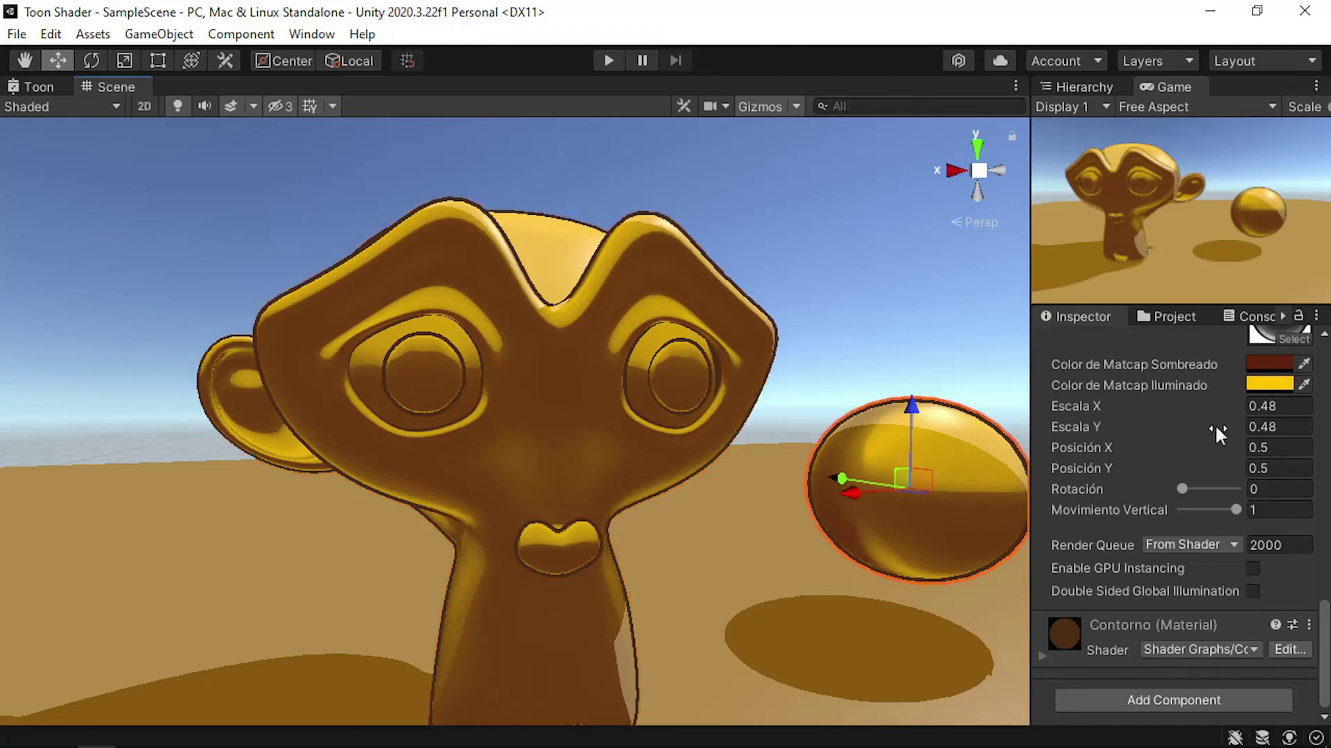
pyautogui.scroll(3, 1223, 514)
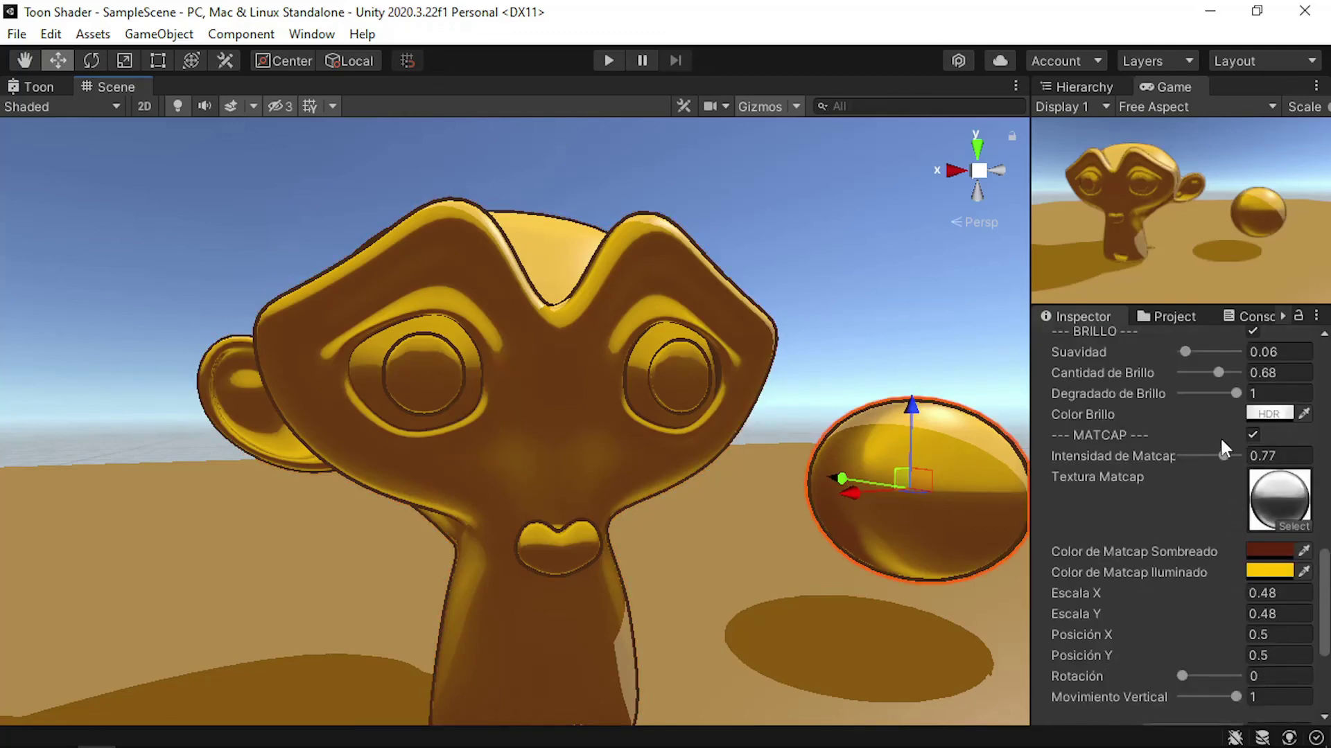
pyautogui.moveTo(1224, 456); pyautogui.dragTo(1225, 456)
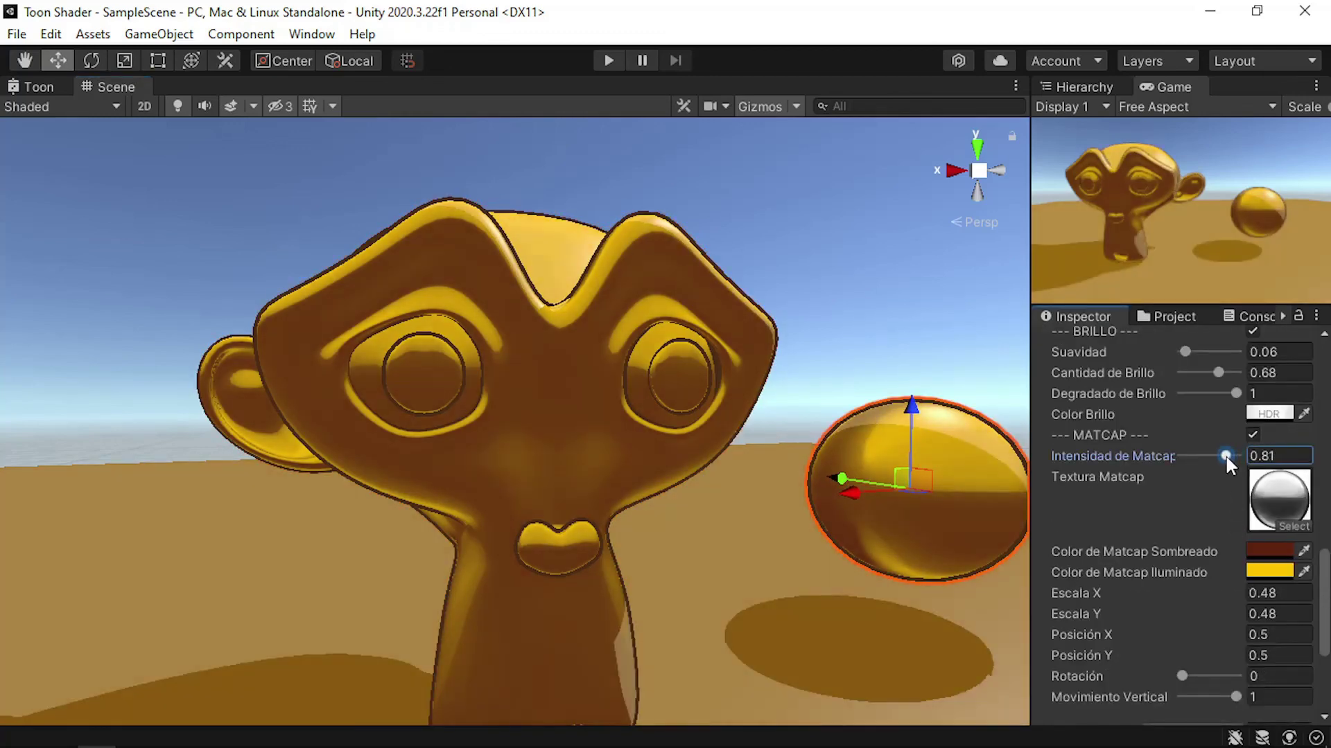
pyautogui.scroll(3, 1246, 504)
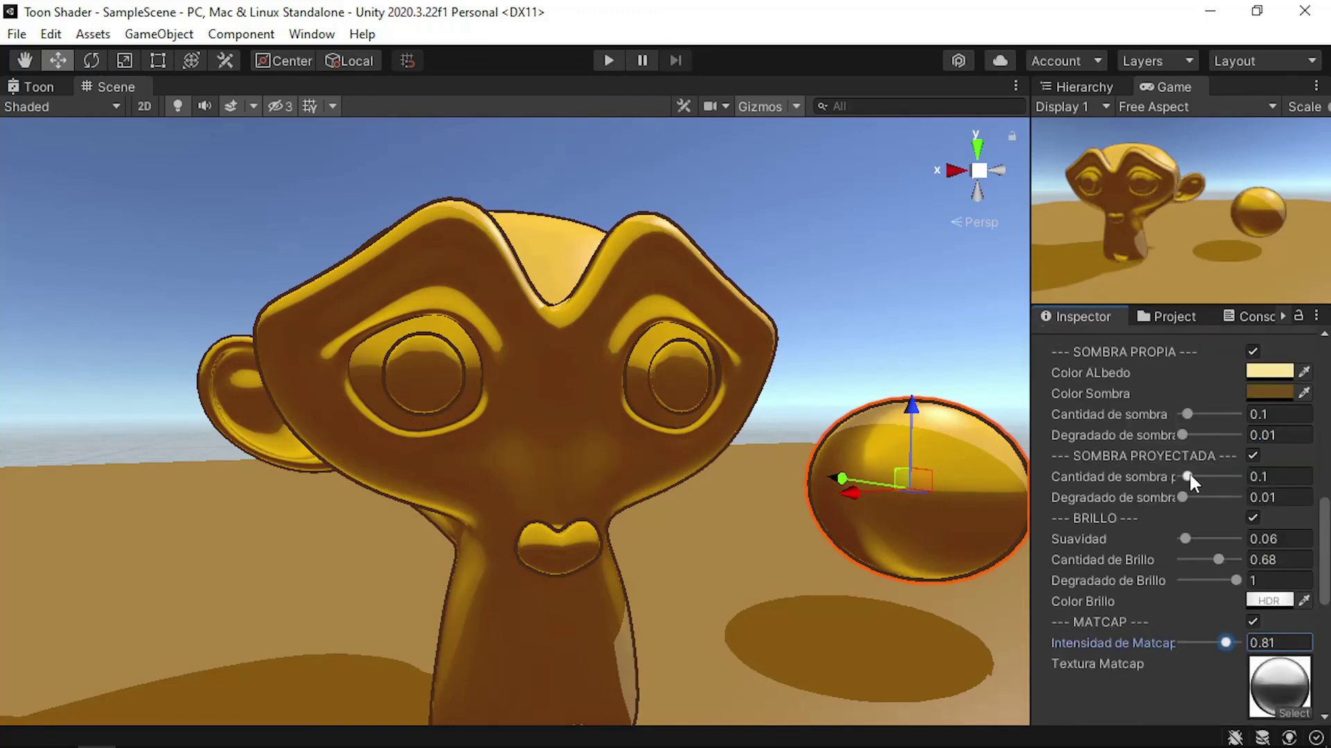
pyautogui.moveTo(1185, 436); pyautogui.dragTo(1224, 435)
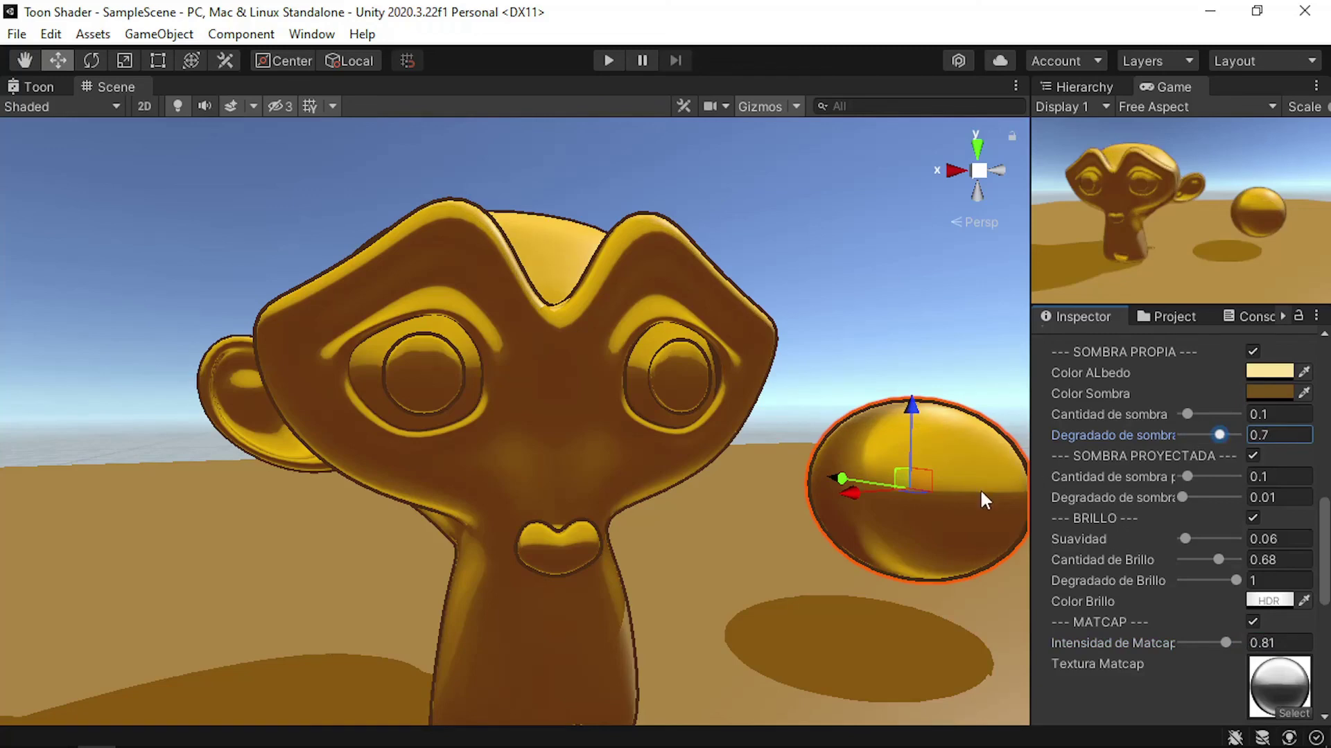
pyautogui.keyDown('alt'); pyautogui.moveTo(984, 500); pyautogui.dragTo(711, 526); pyautogui.keyUp('alt')
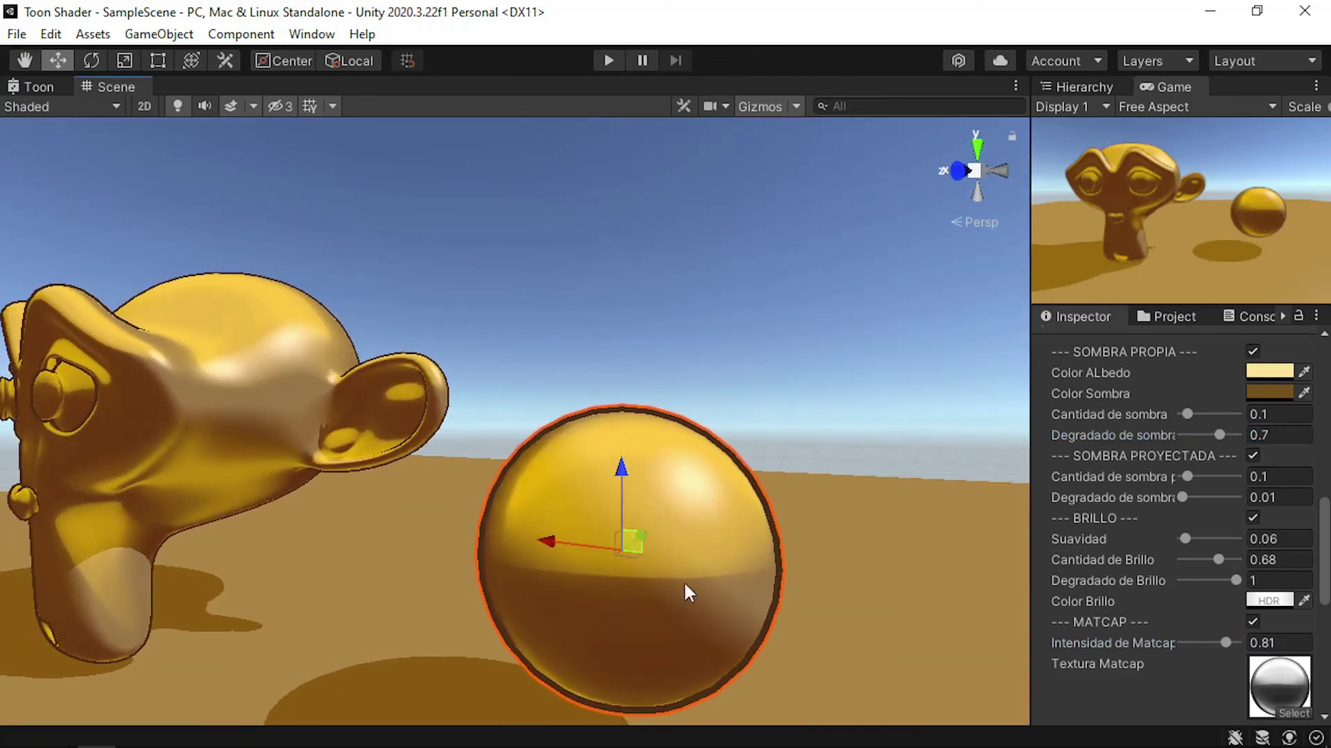
pyautogui.moveTo(780, 625)
pyautogui.keyDown('alt'); pyautogui.mouseDown()
pyautogui.moveTo(467, 615)
pyautogui.moveTo(288, 629)
pyautogui.mouseUp(); pyautogui.keyUp('alt')
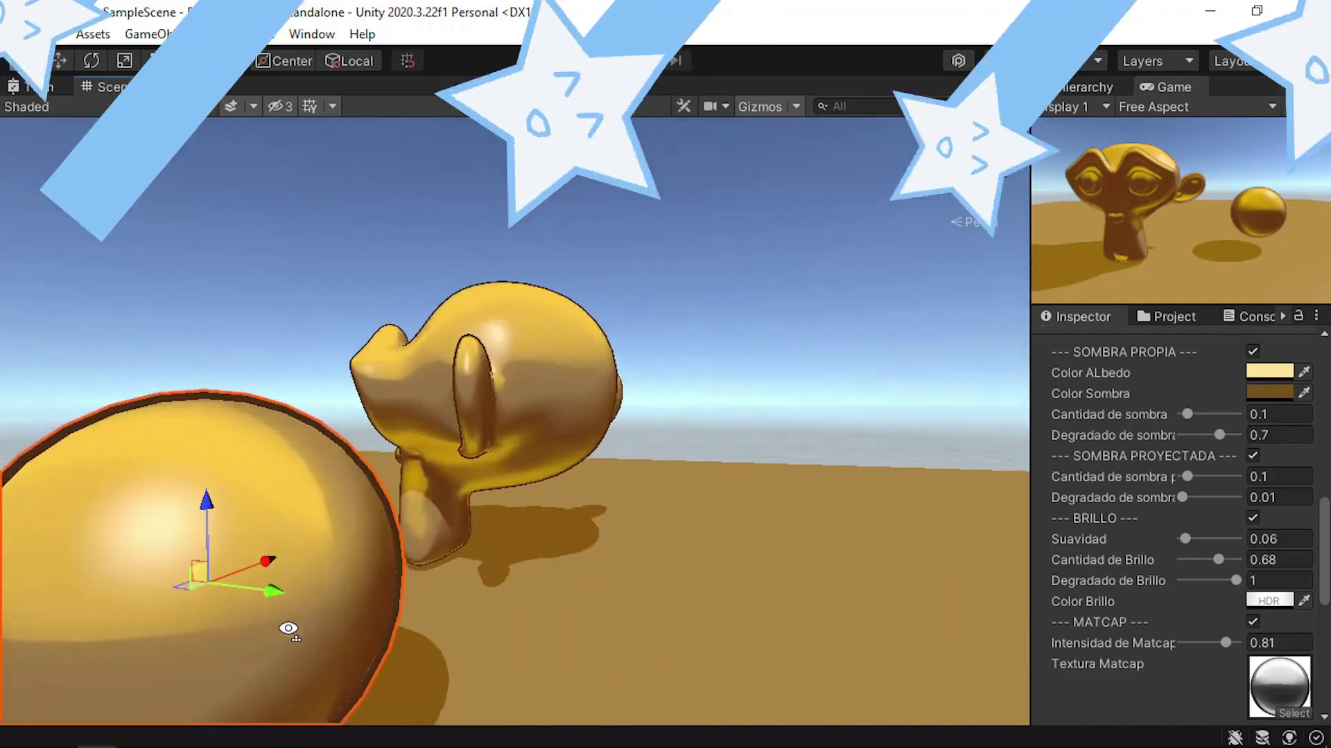